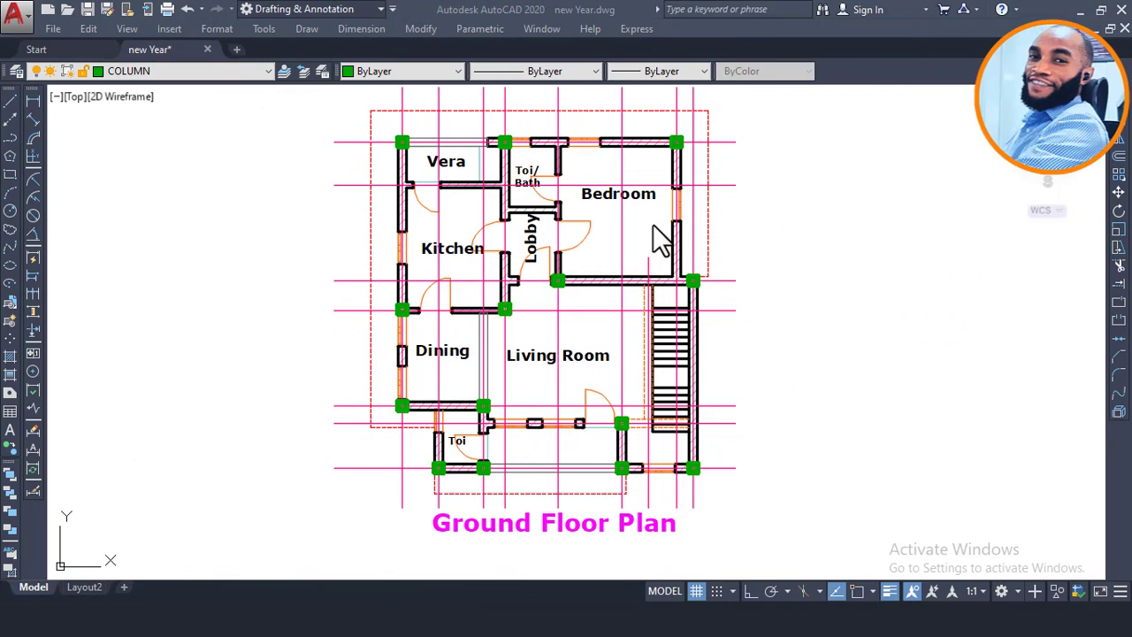
- Pan and zoom the AutoCAD drawing to frame both the Ground and First Floor Plans
scroll(624, 214, "down", 3)
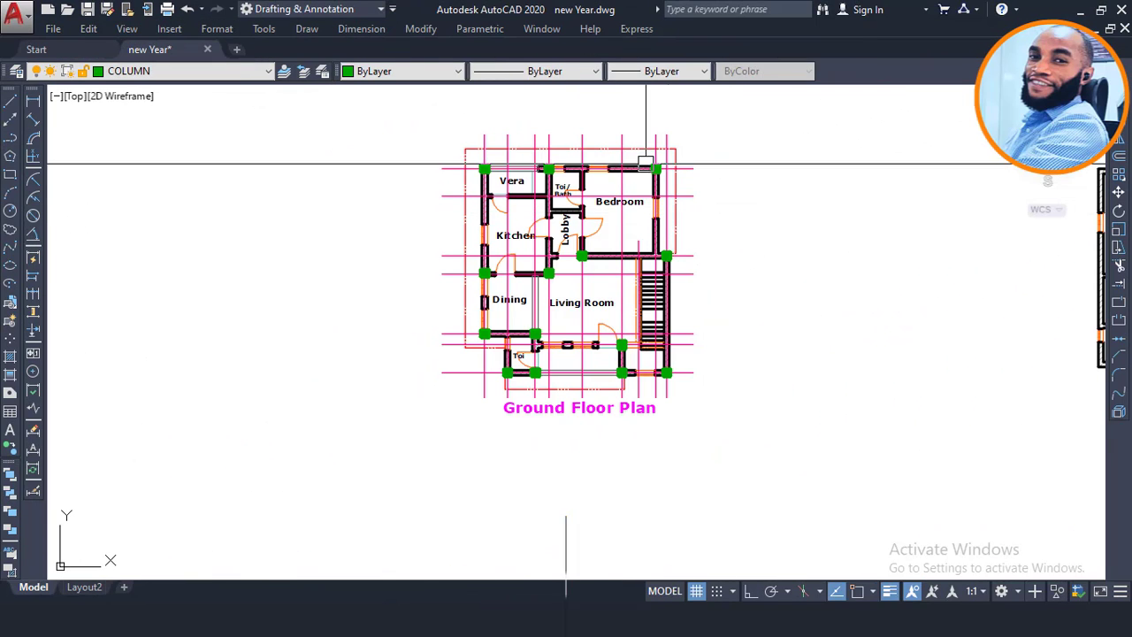
scroll(635, 157, "up", 3)
scroll(635, 157, "down", 2)
middle_click_drag(599, 221, 586, 232)
scroll(587, 231, "down", 2)
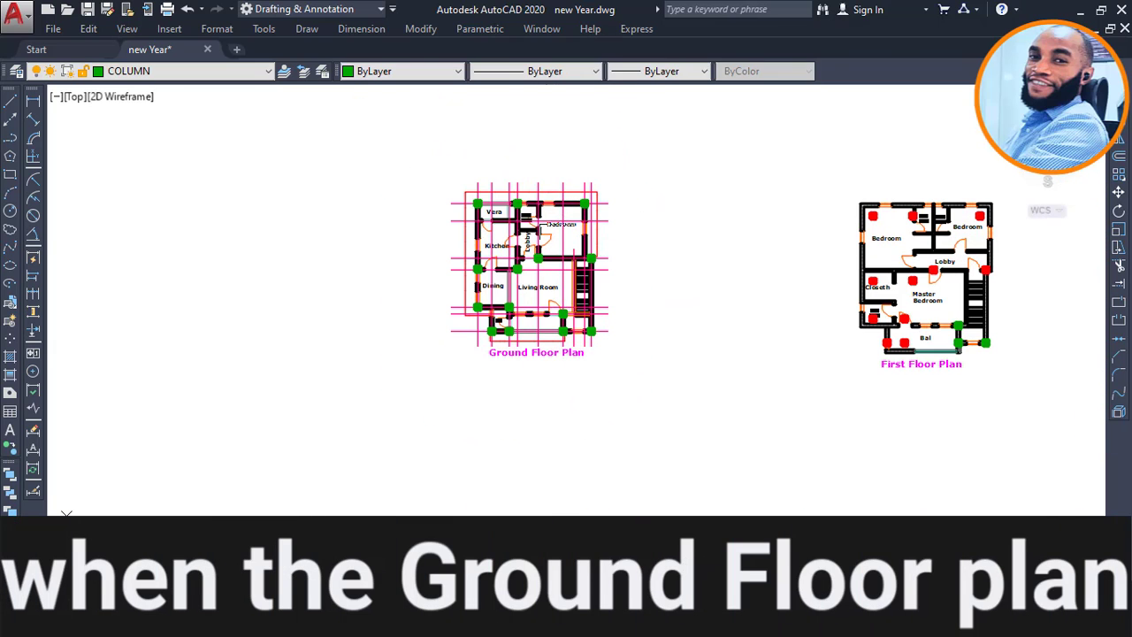
scroll(557, 239, "up", 2)
scroll(601, 164, "up", 3)
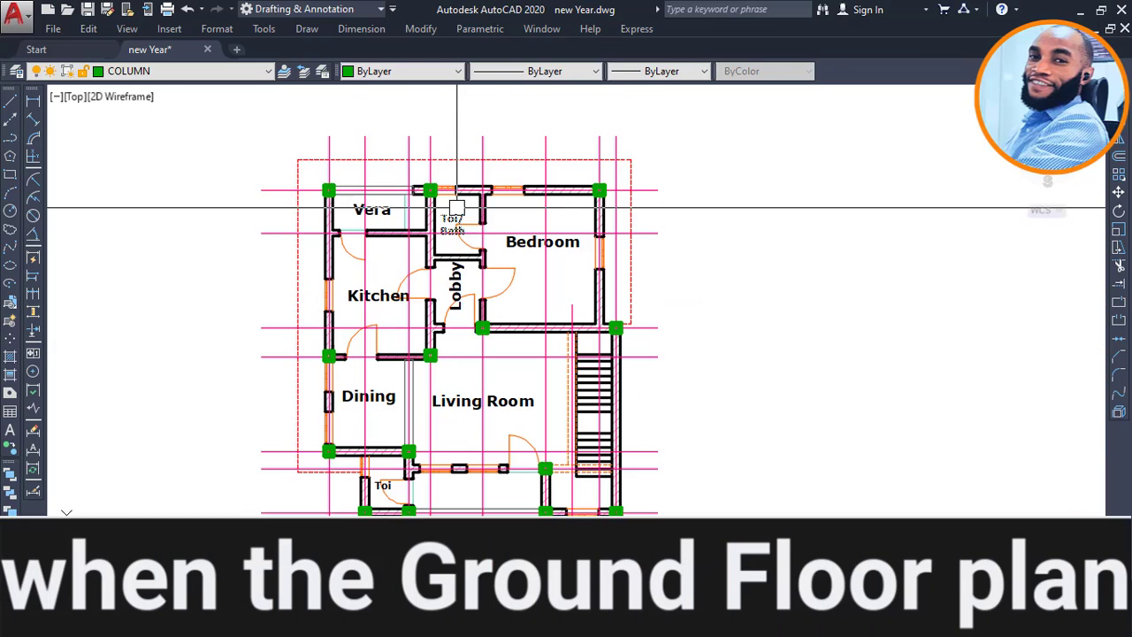
scroll(337, 194, "up", 5)
scroll(350, 172, "down", 5)
scroll(495, 174, "down", 2)
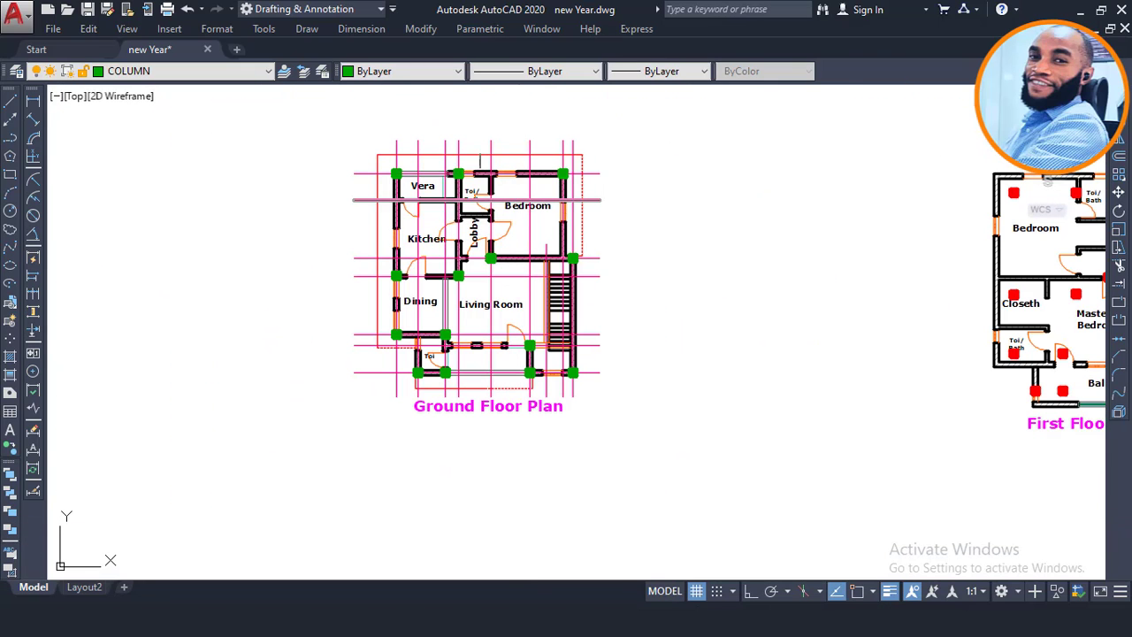
middle_click_drag(672, 228, 467, 293)
scroll(361, 292, "up", 3)
scroll(467, 293, "down", 3)
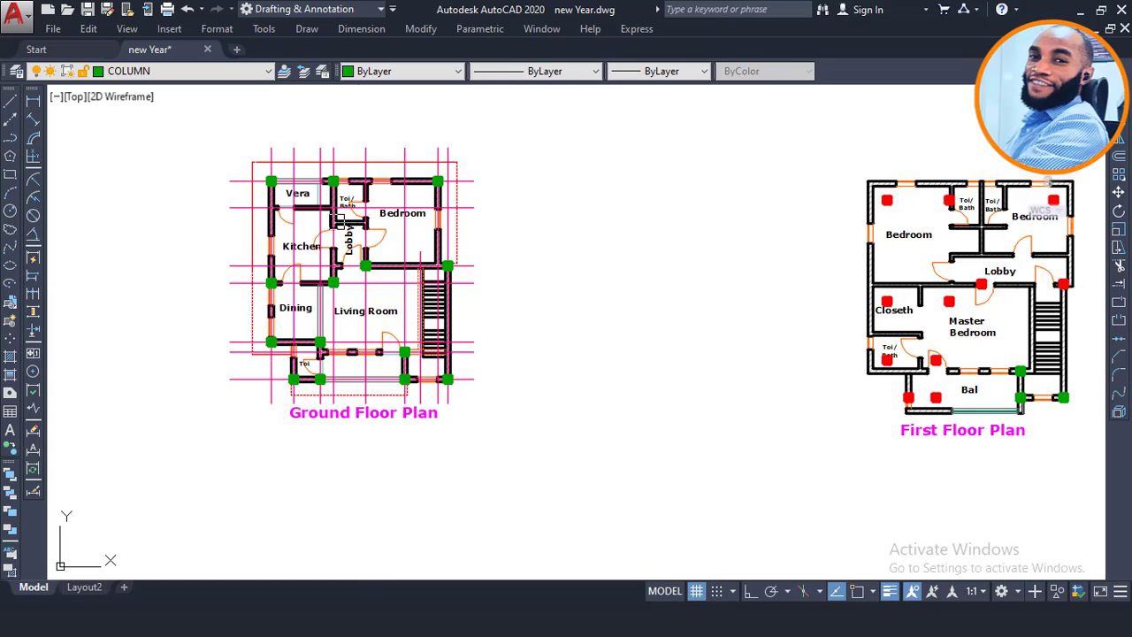
scroll(327, 384, "up", 3)
scroll(452, 281, "down", 3)
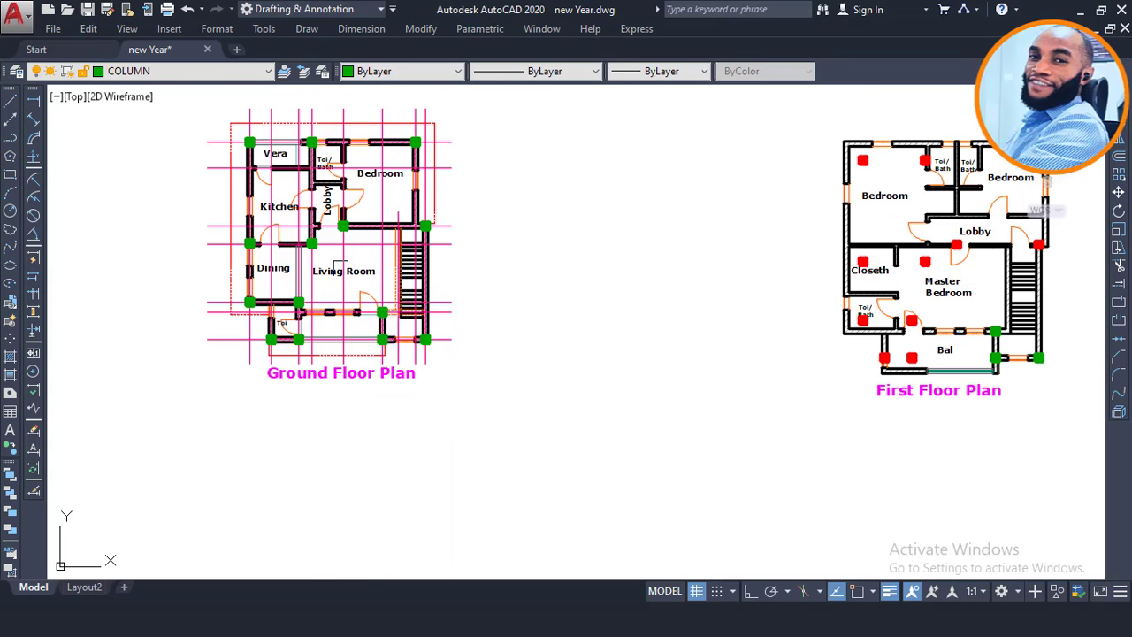
middle_click_drag(739, 235, 448, 235)
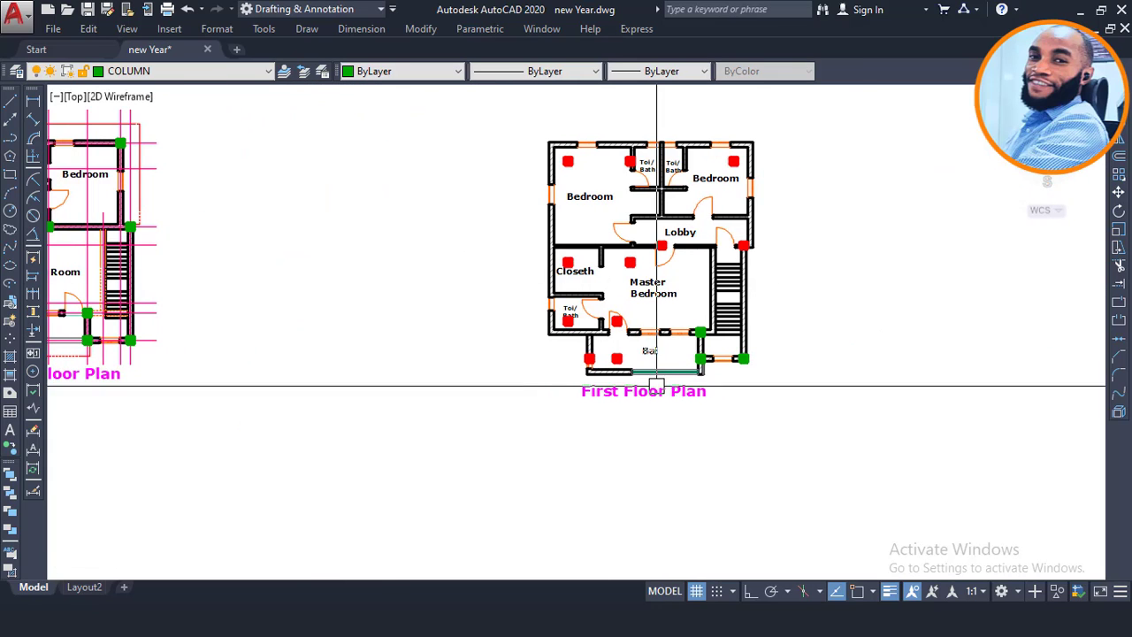
scroll(602, 308, "up", 2)
scroll(602, 308, "down", 3)
scroll(455, 384, "up", 3)
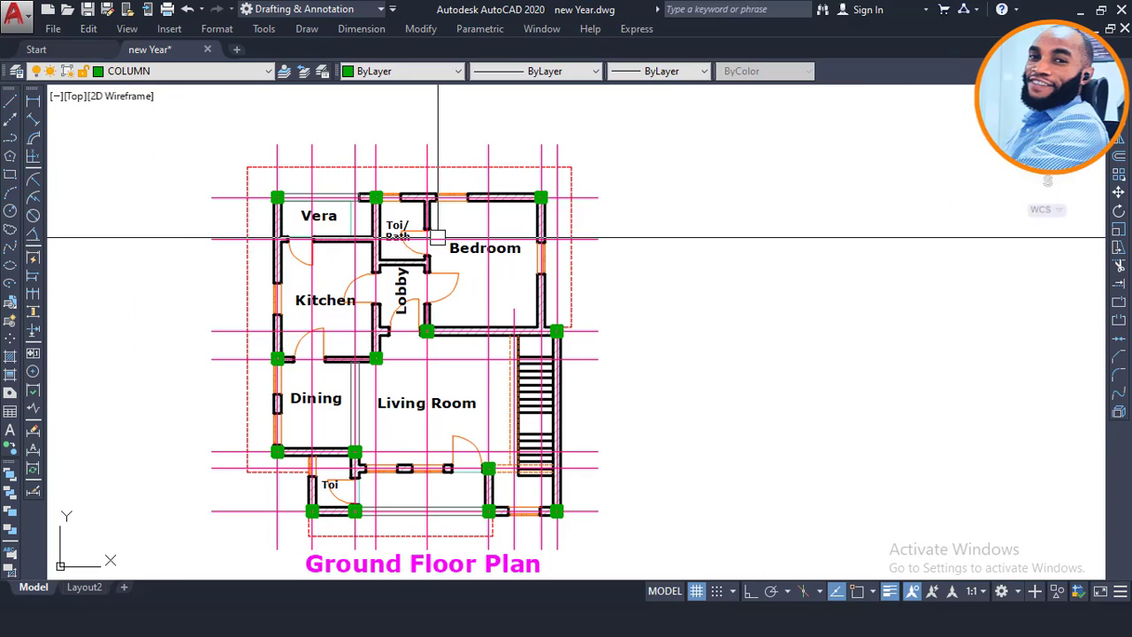
scroll(380, 282, "down", 2)
middle_click_drag(827, 291, 598, 291)
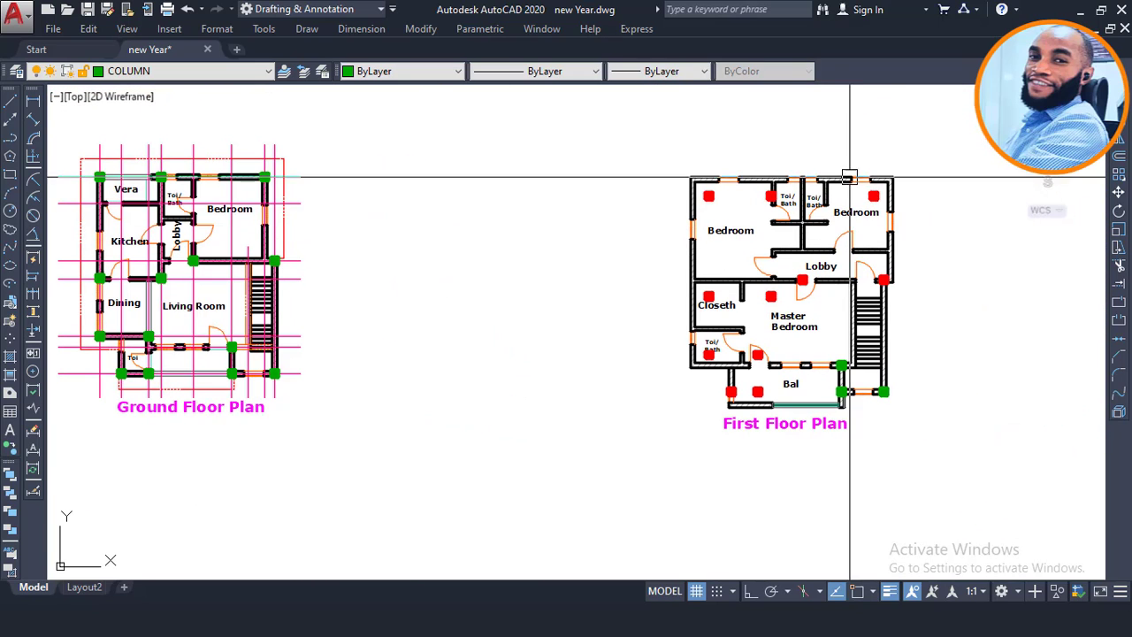
middle_click_drag(417, 222, 495, 215)
middle_click_drag(420, 205, 500, 192)
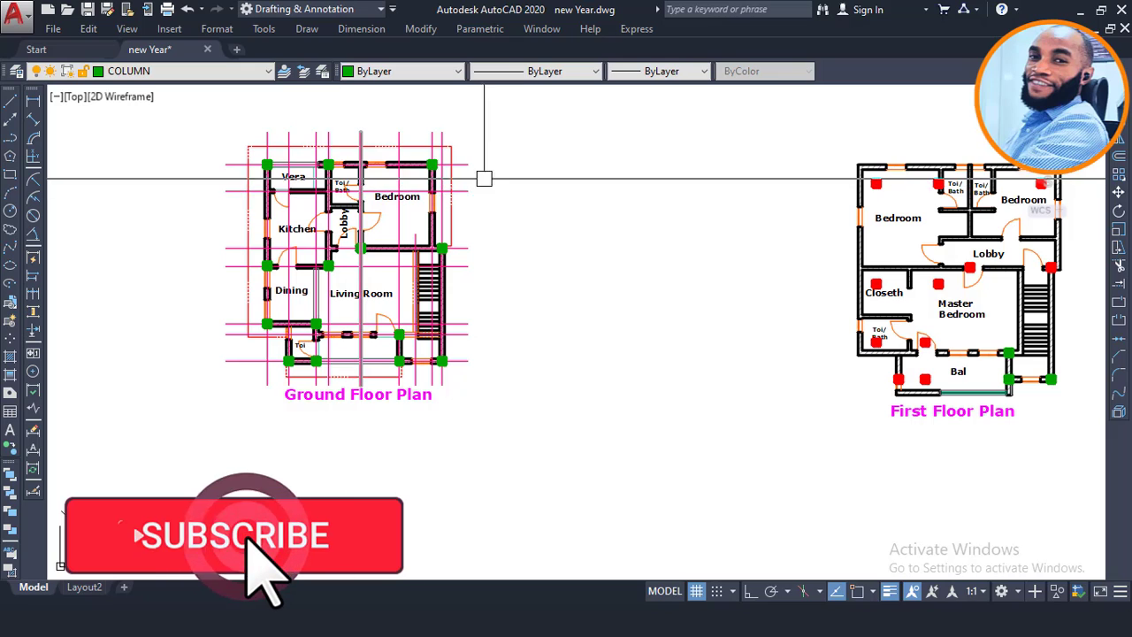
middle_click_drag(413, 186, 470, 193)
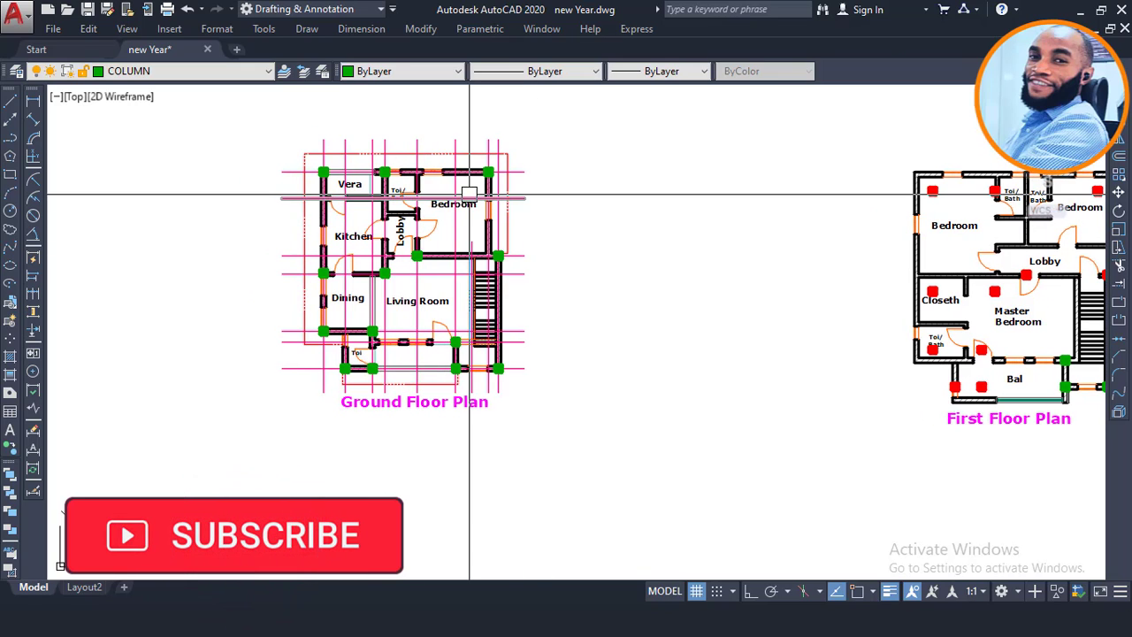
left_click_drag(673, 112, 823, 109)
scroll(455, 217, "up", 2)
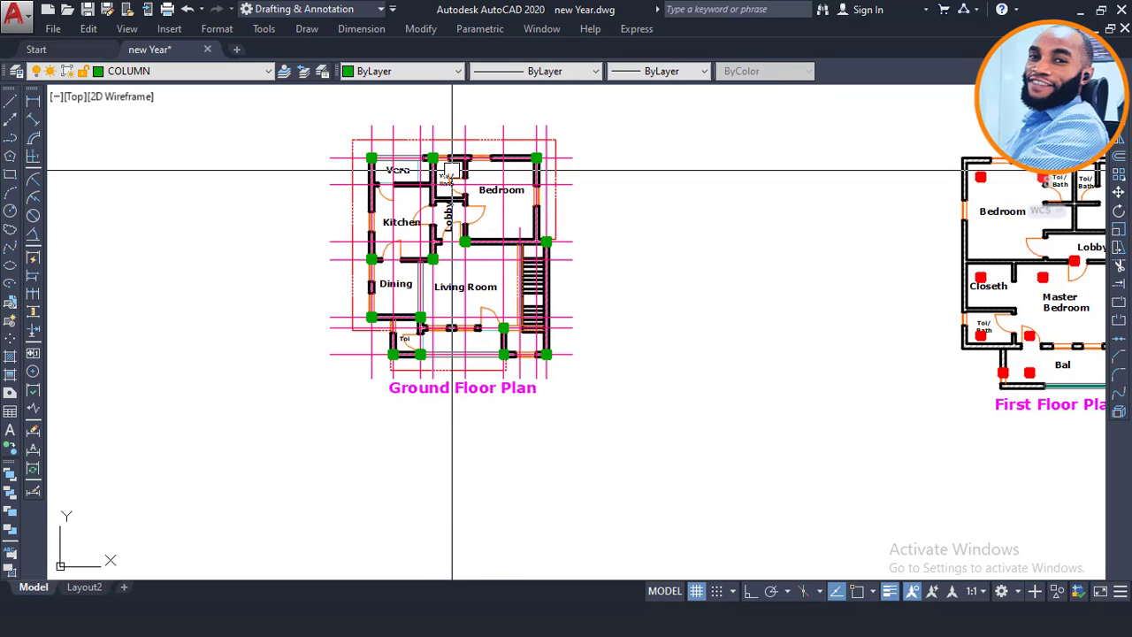
scroll(495, 212, "down", 2)
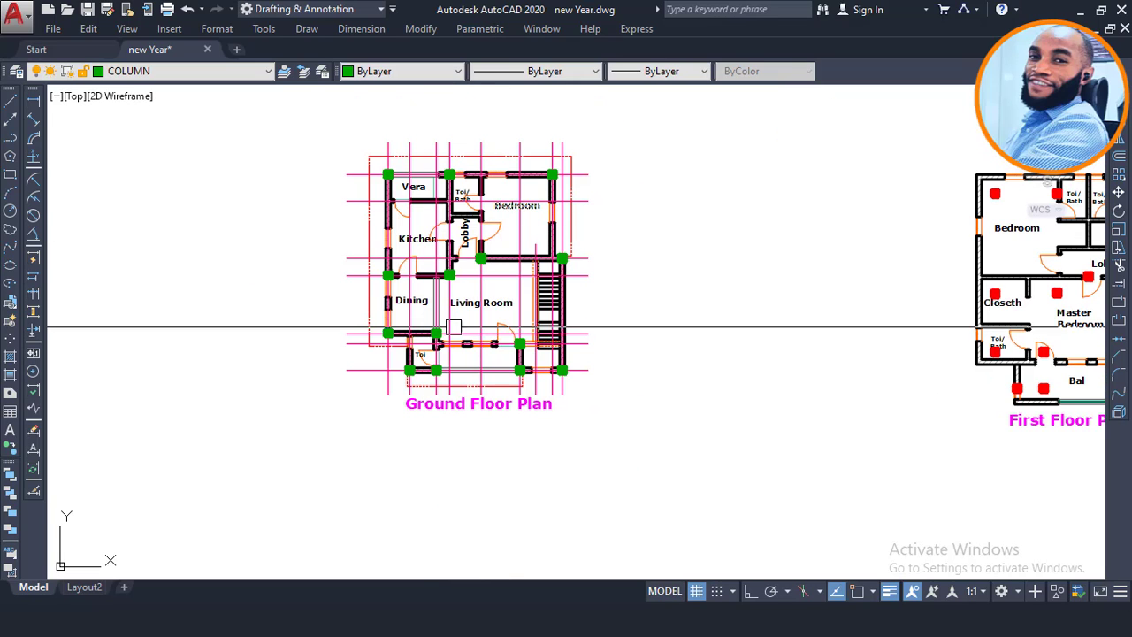
middle_click_drag(506, 343, 485, 379)
scroll(478, 304, "up", 2)
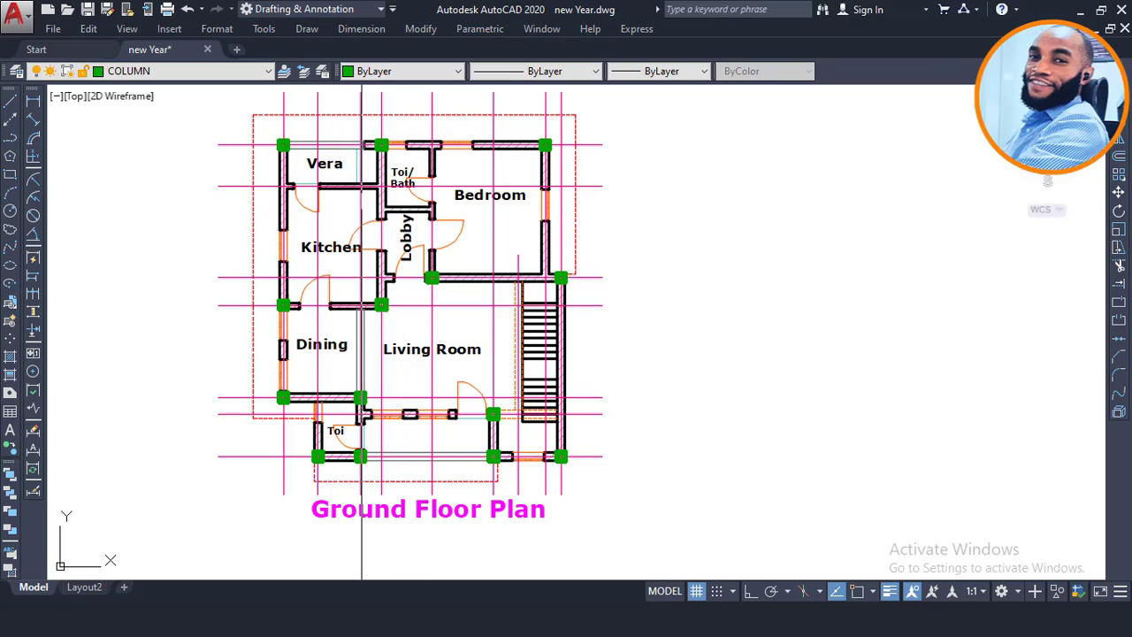
- Switch briefly to the Prota Structure project, then return to the AutoCAD floor plans
key("alt+Tab")
key("alt+Tab")
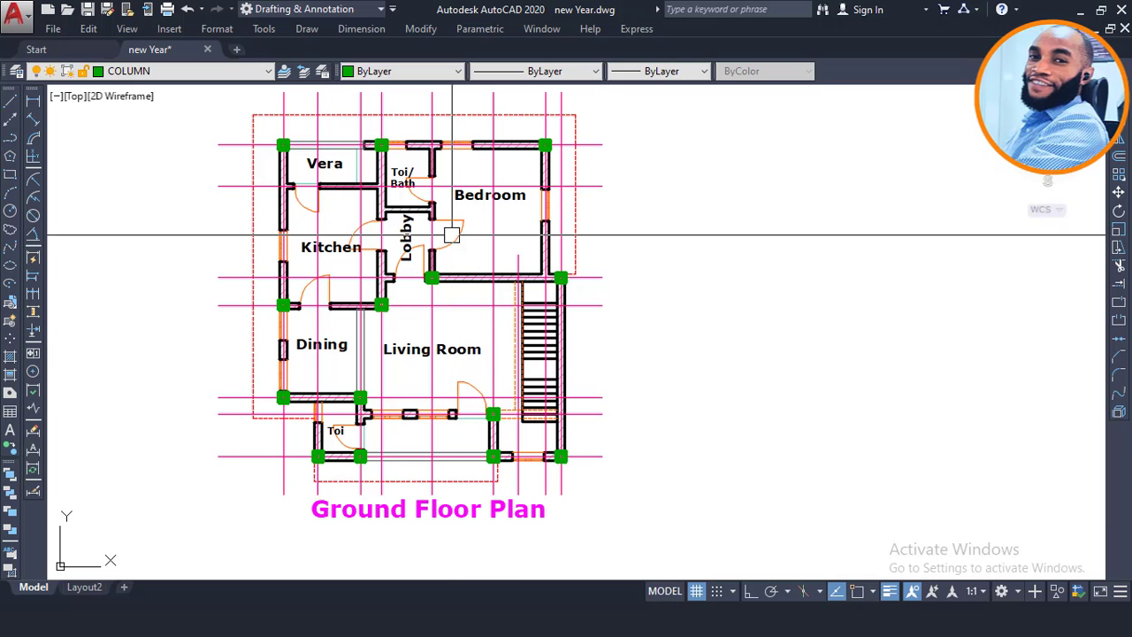
scroll(430, 240, "down", 2)
scroll(416, 279, "up", 4)
scroll(503, 165, "down", 4)
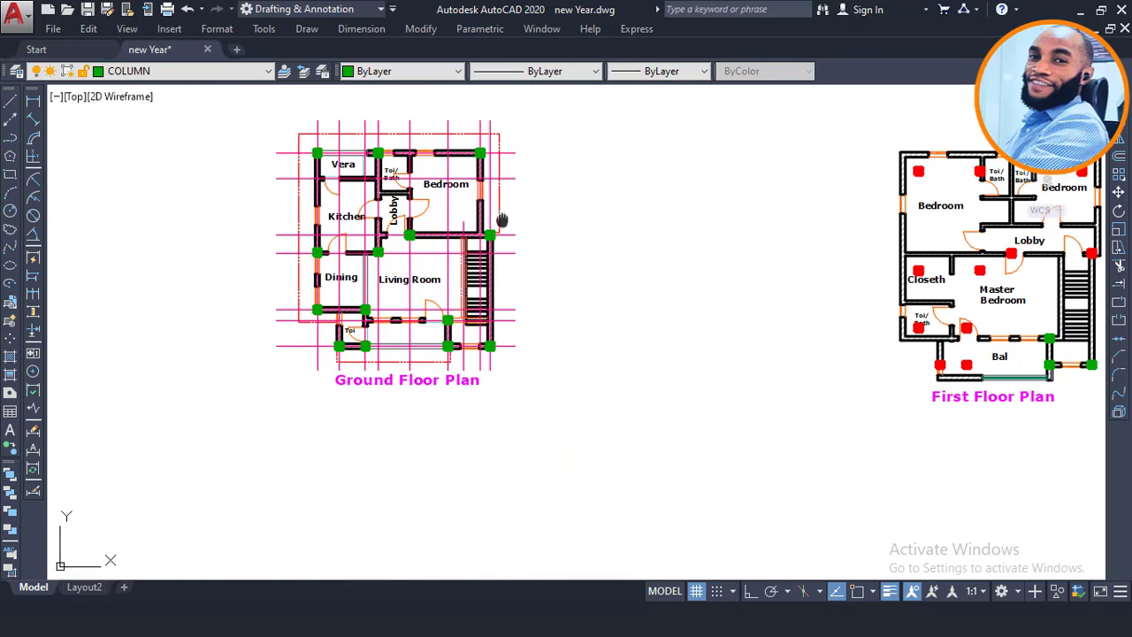
middle_click_drag(495, 215, 535, 231)
left_click(495, 497)
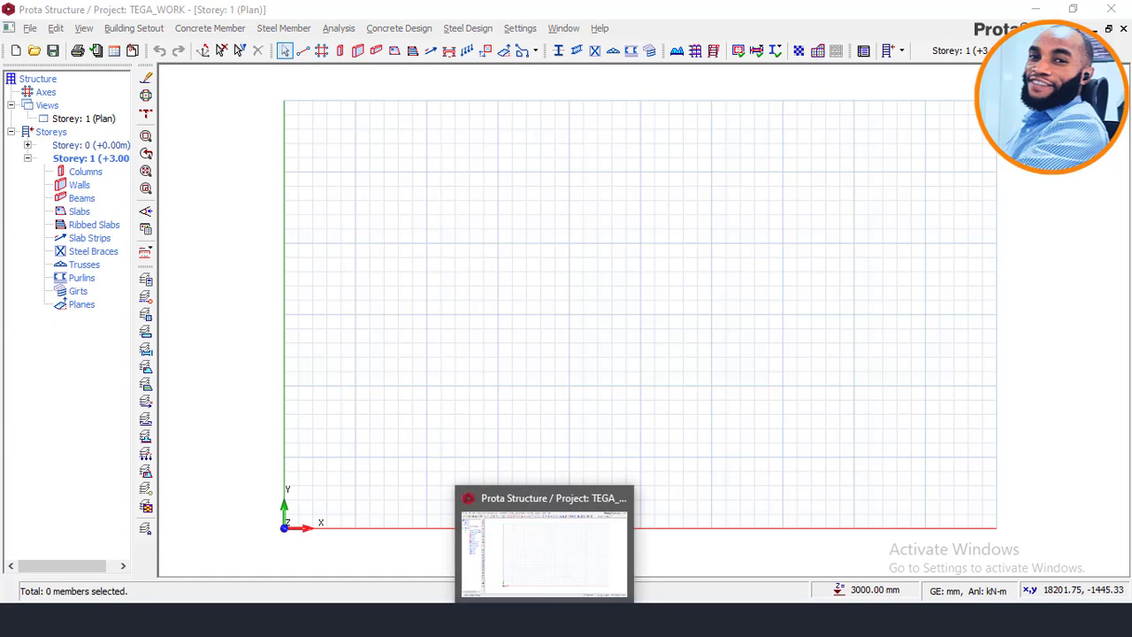
left_click(543, 620)
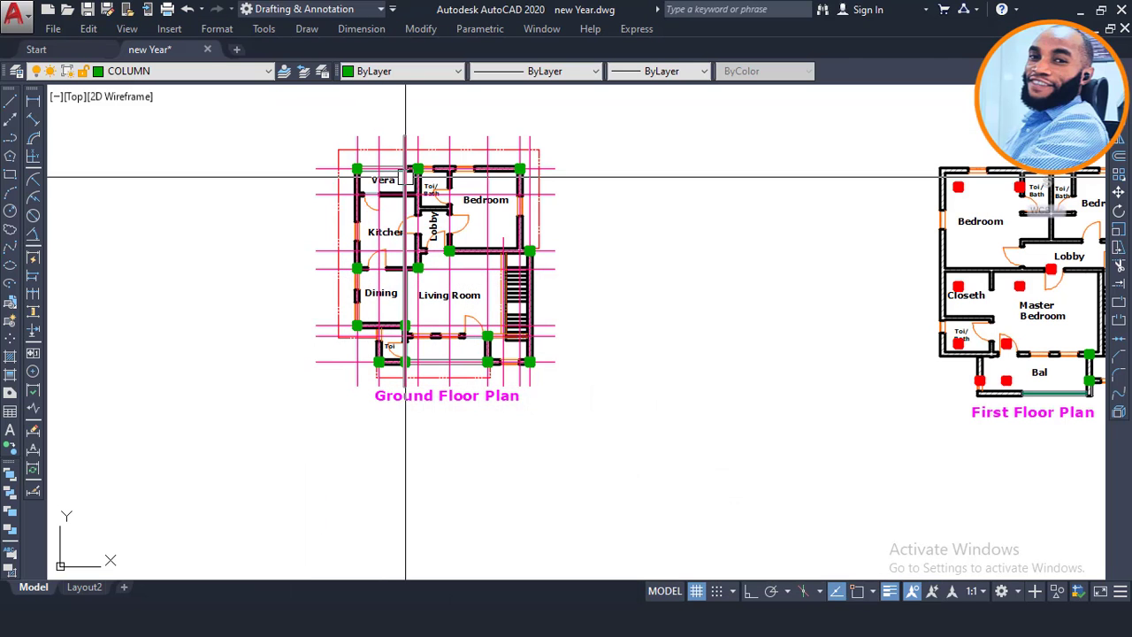
scroll(463, 325, "down", 3)
scroll(501, 266, "up", 3)
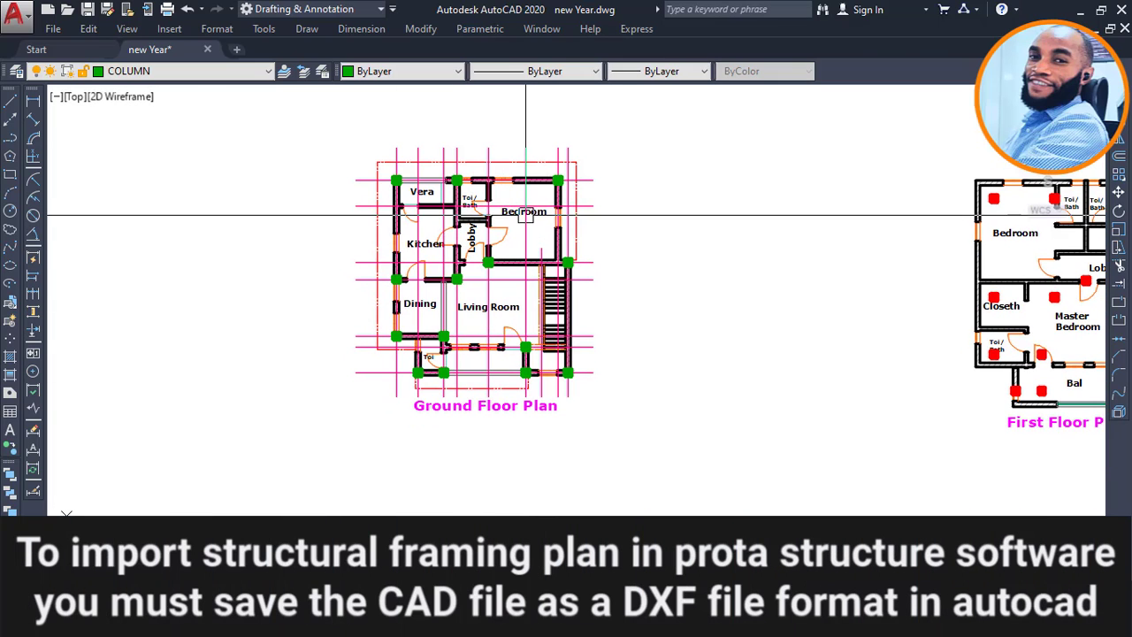
scroll(609, 144, "up", 2)
scroll(709, 125, "down", 2)
- Crossing-select the whole Ground Floor Plan, 808 objects
left_click(708, 126)
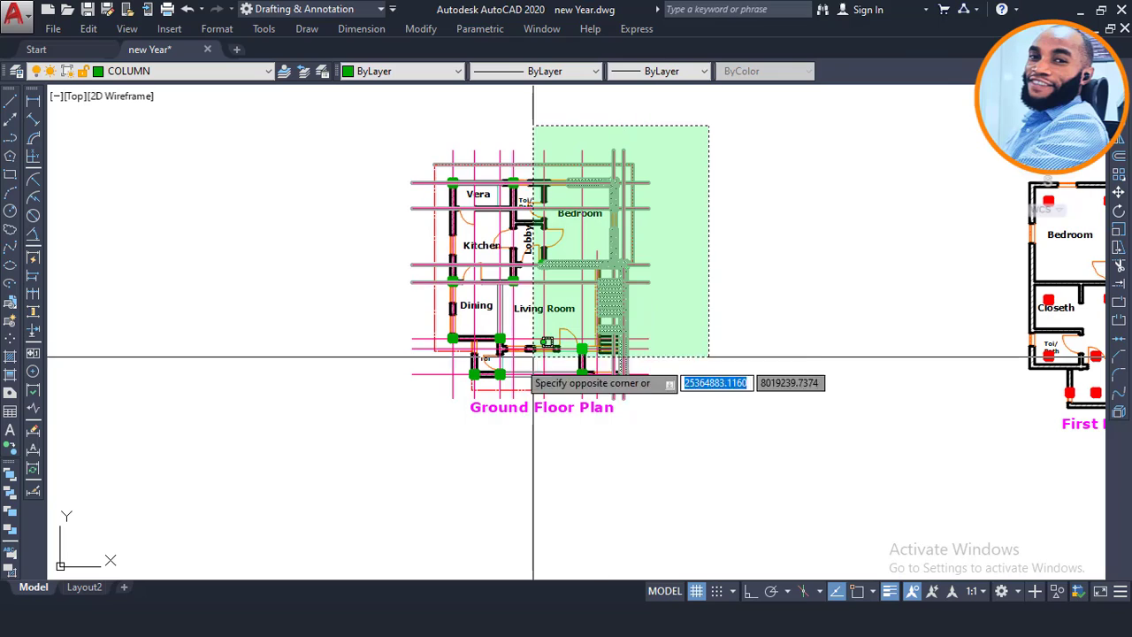
left_click(780, 240)
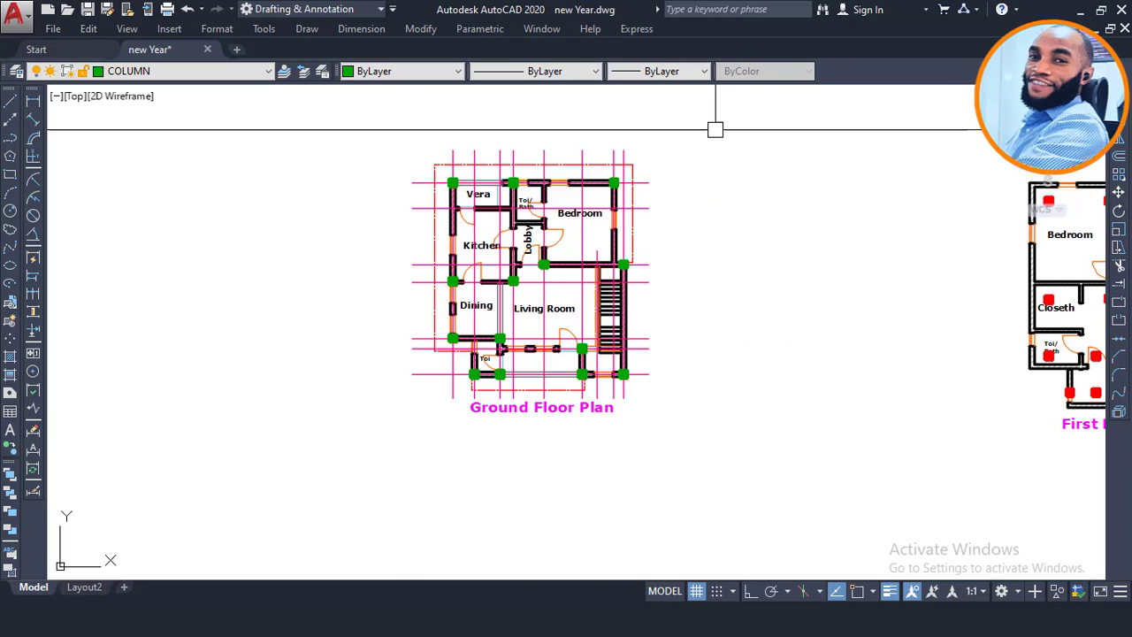
left_click(701, 92)
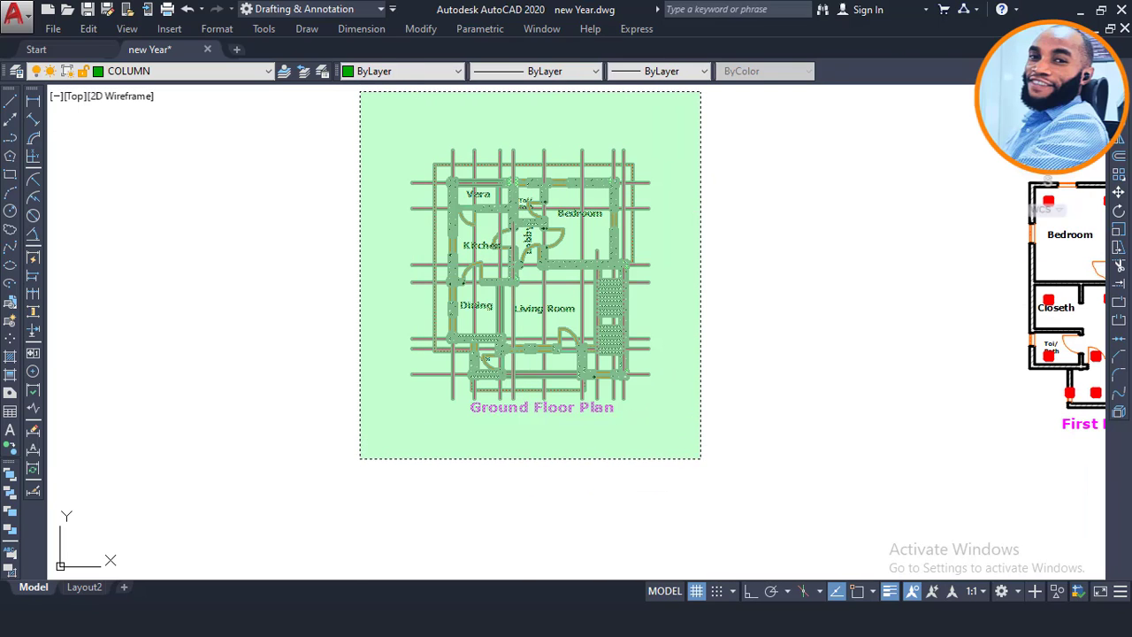
left_click(360, 459)
scroll(548, 262, "up", 2)
- Start a WBLOCK export of the selected objects and browse for the save location
type("ve")
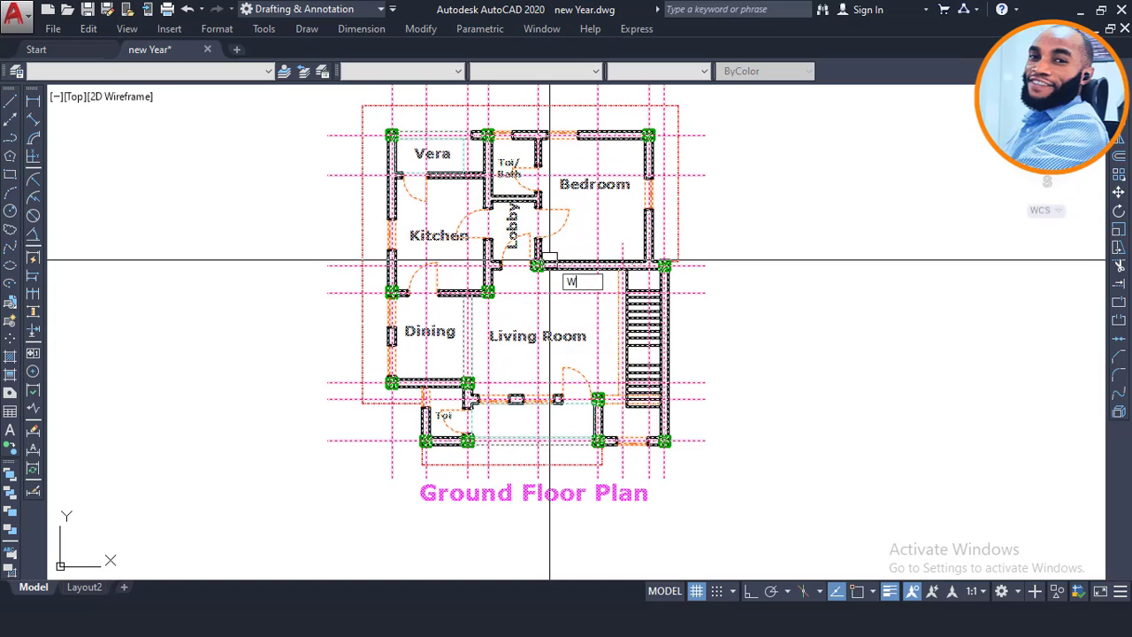
key("Return")
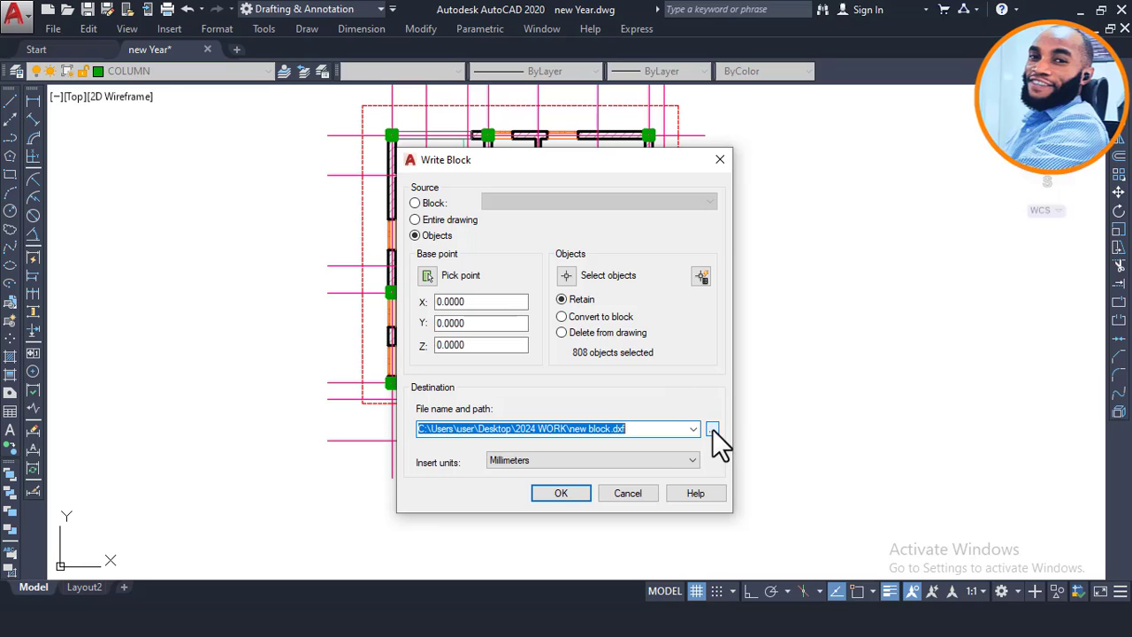
left_click(712, 429)
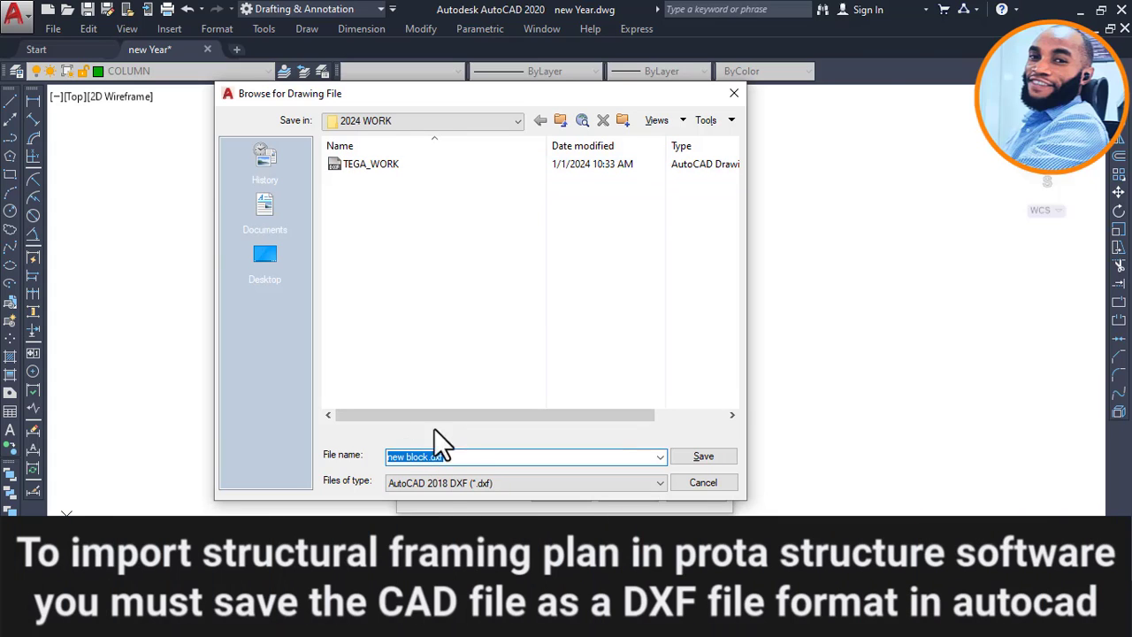
- Name the export file TEGA_WORK_2 and set its file type to DXF
left_click(372, 166)
double_click(461, 454)
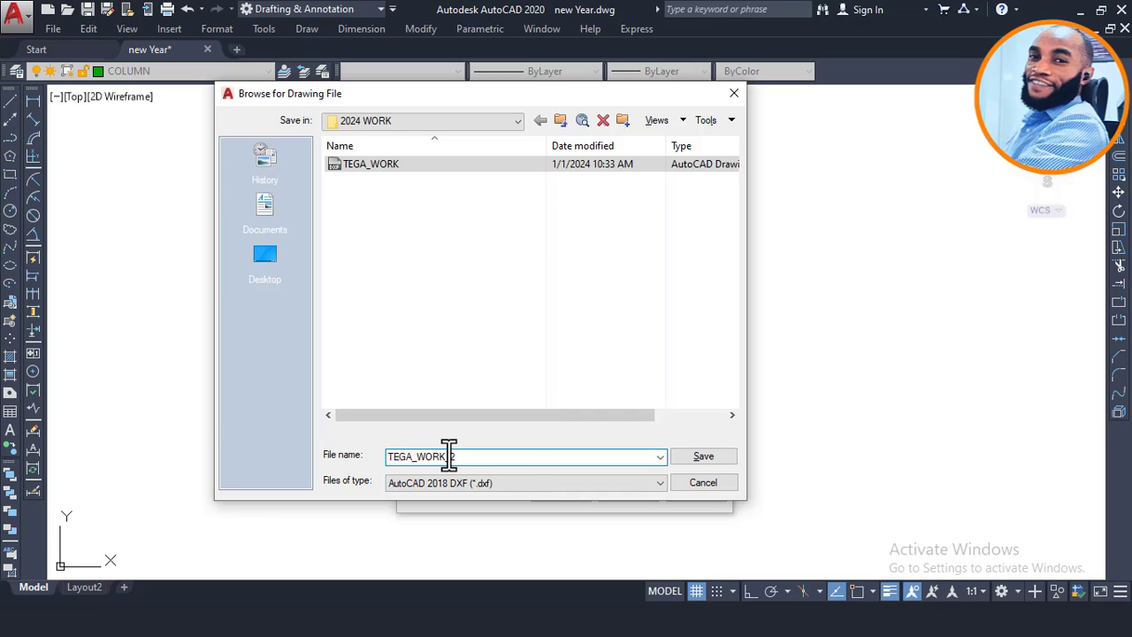
left_click(492, 487)
left_click(457, 327)
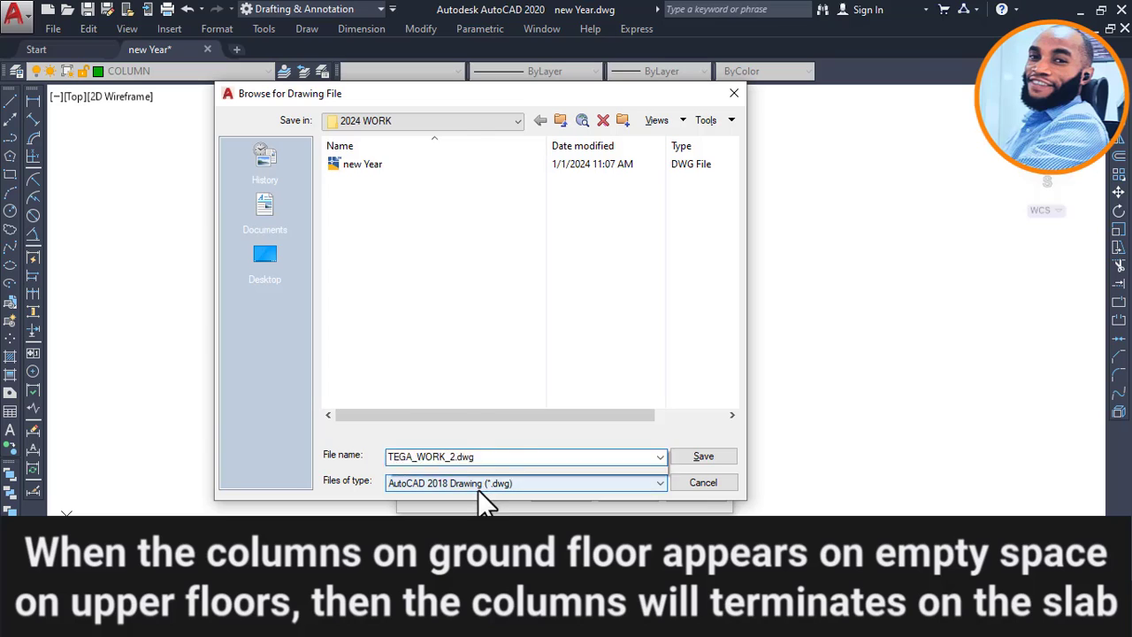
left_click(482, 487)
left_click(481, 406)
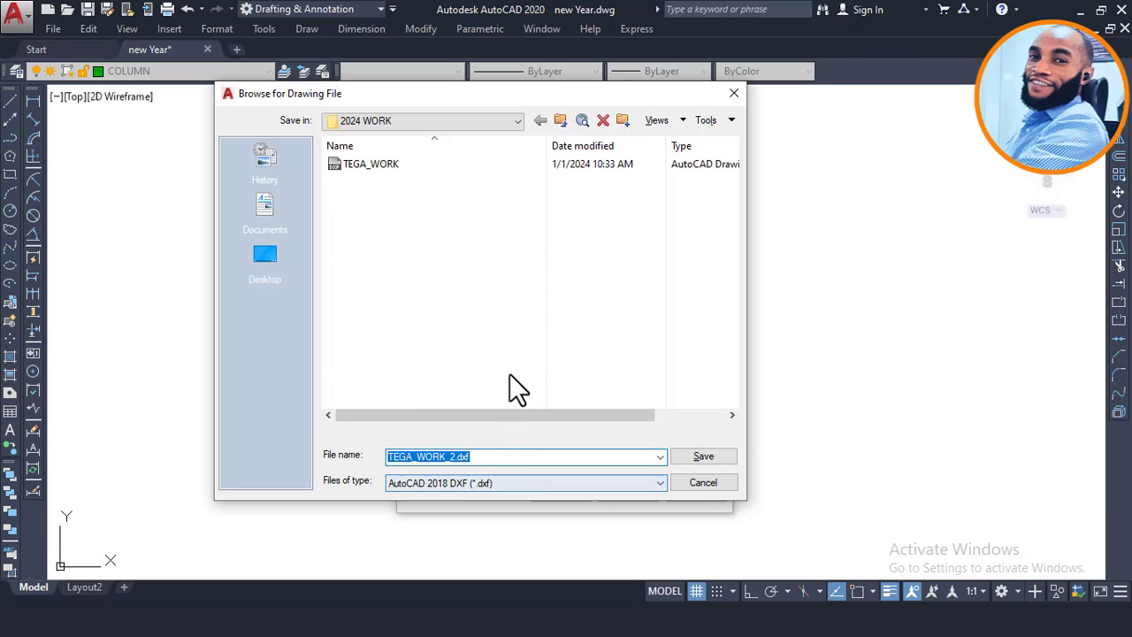
- Write the Ground Floor Plan out to TEGA_WORK_2.dxf, then open File Explorer
left_click(692, 458)
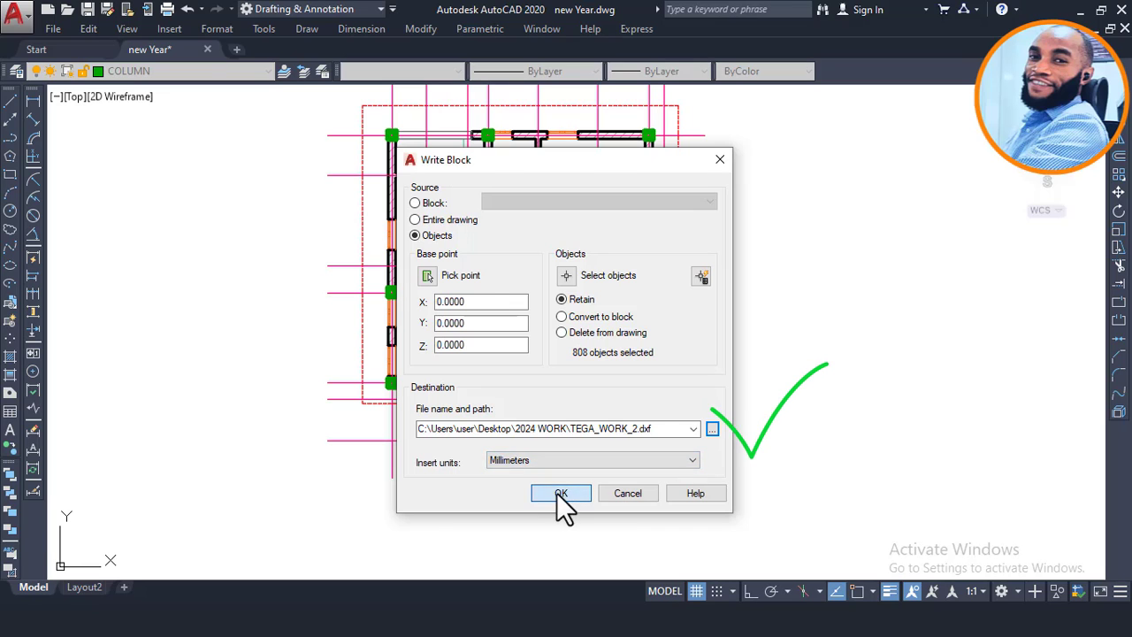
left_click(557, 493)
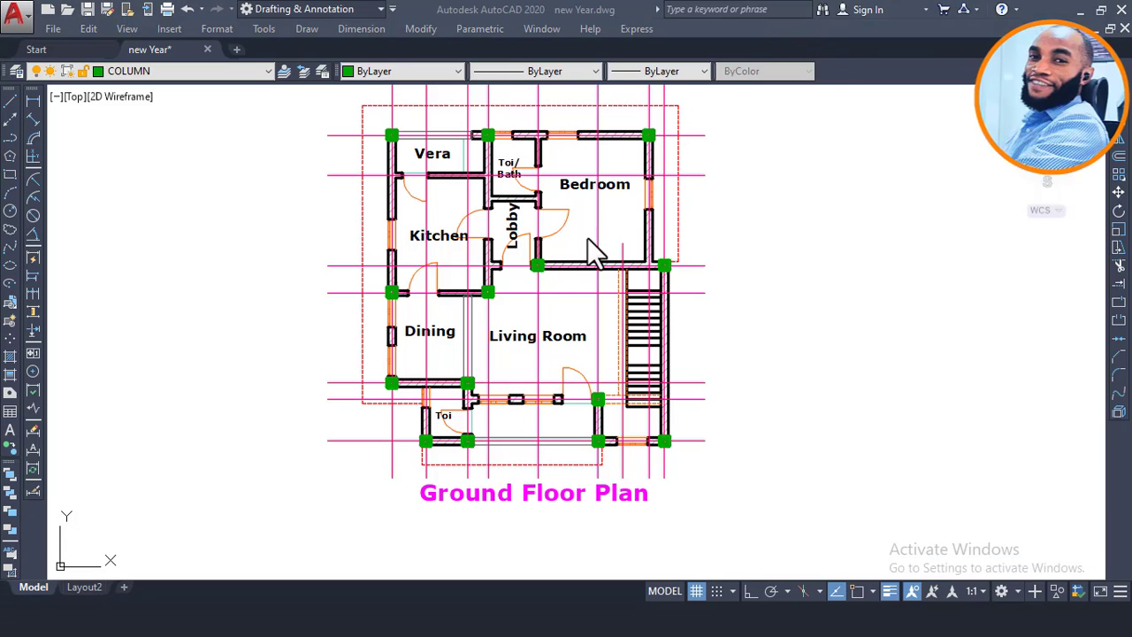
key("super+e")
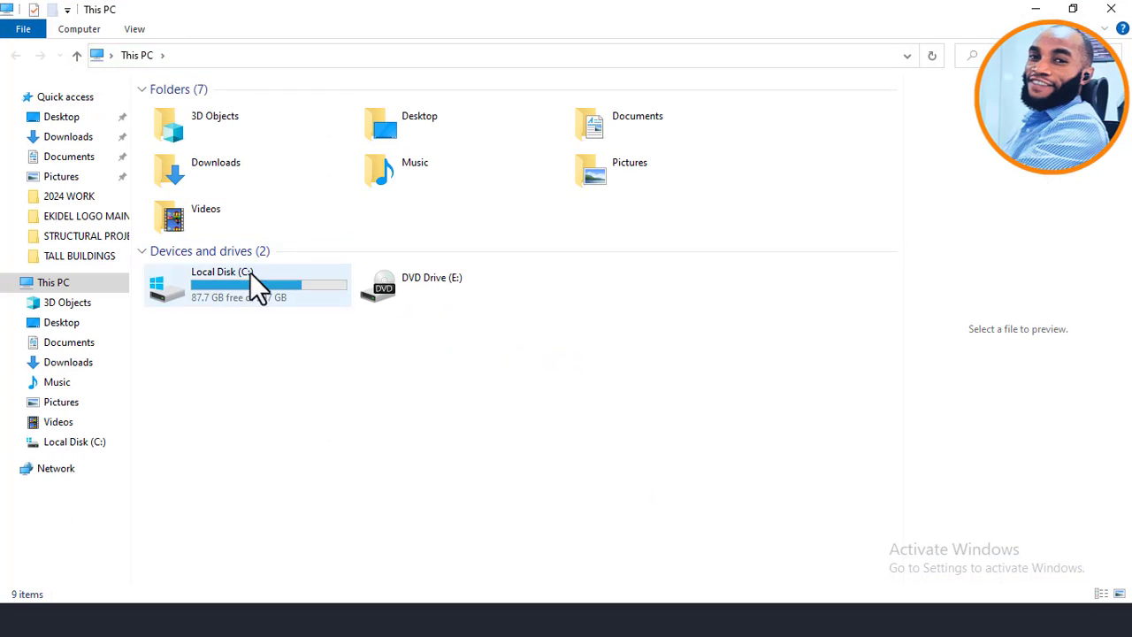
- Open Desktop > 2024 WORK and select the TEGA_WORK_2 DXF file
left_click(69, 124)
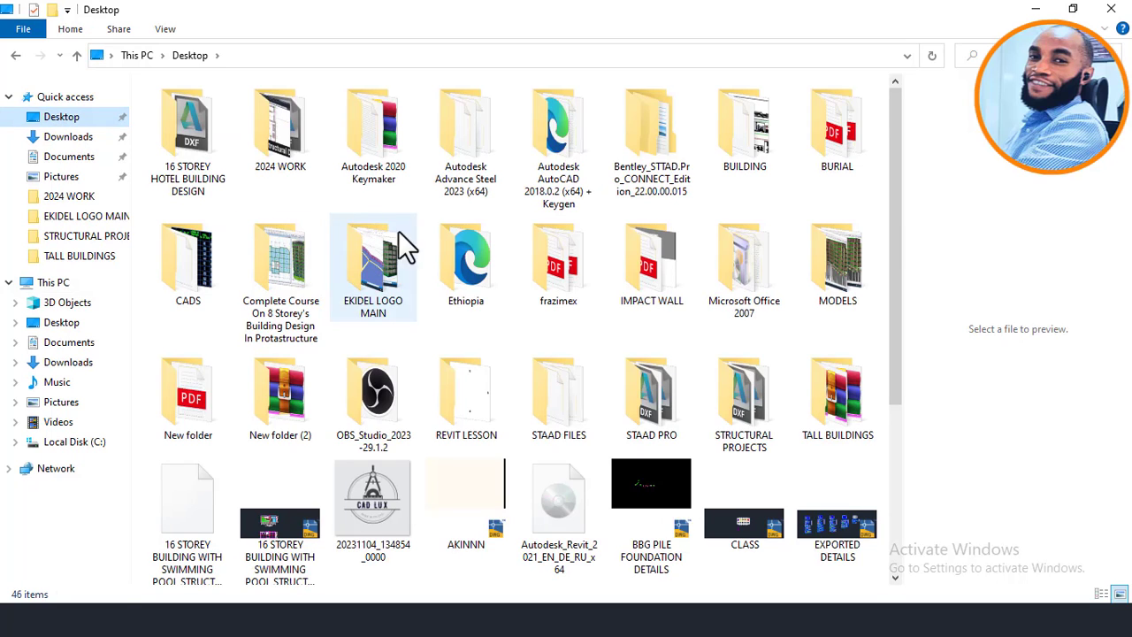
left_click(280, 151)
double_click(279, 150)
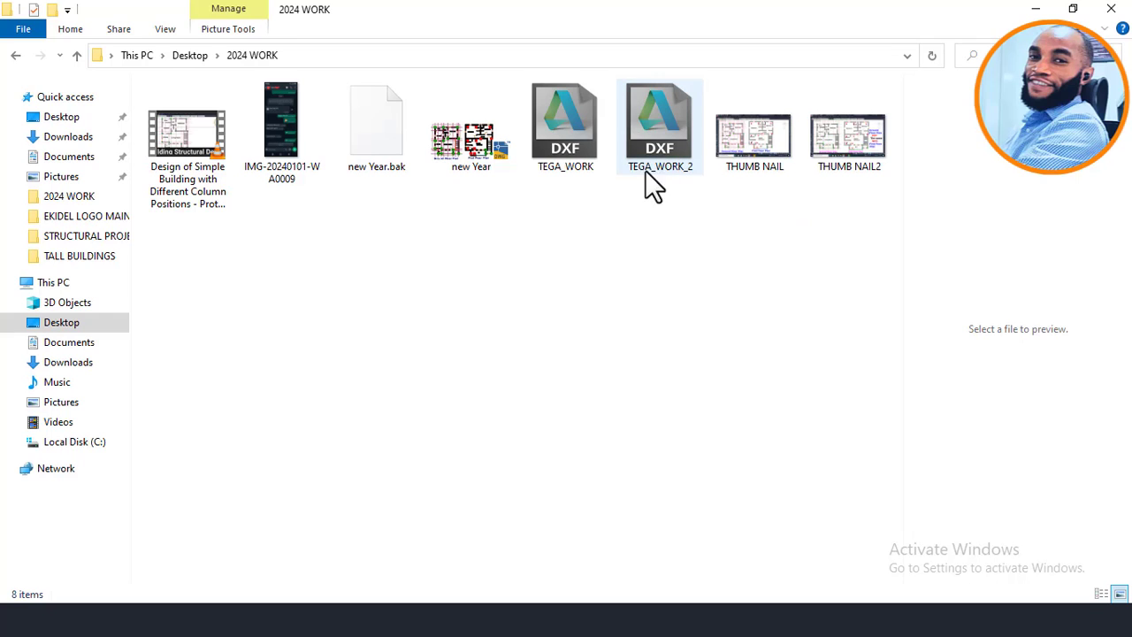
left_click(560, 146)
left_click(672, 140)
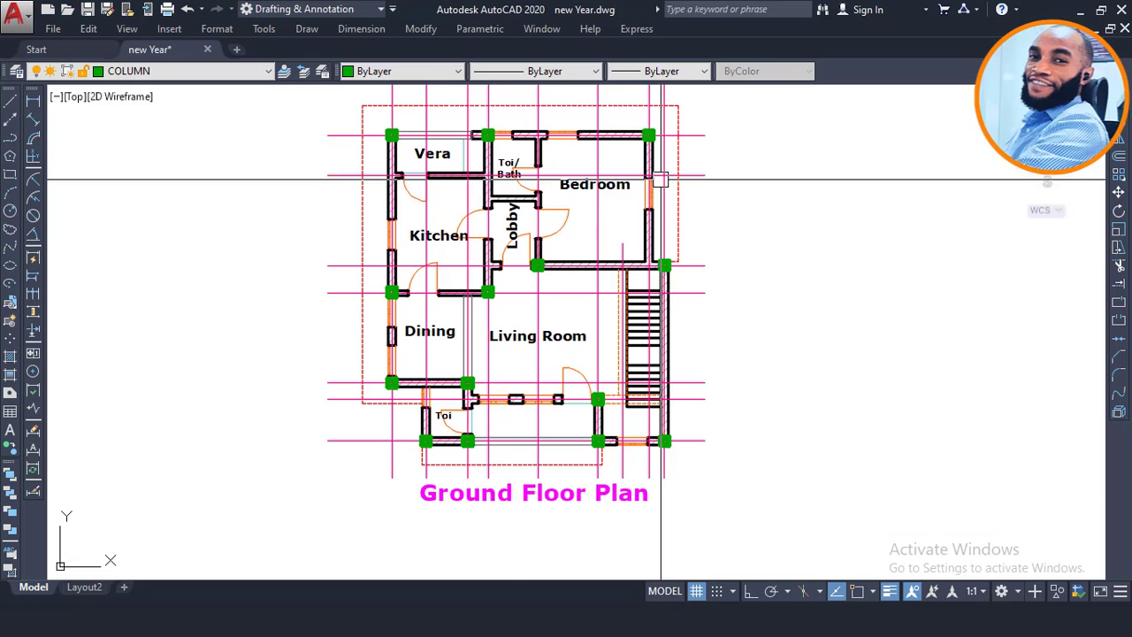
middle_click_drag(657, 173, 587, 198)
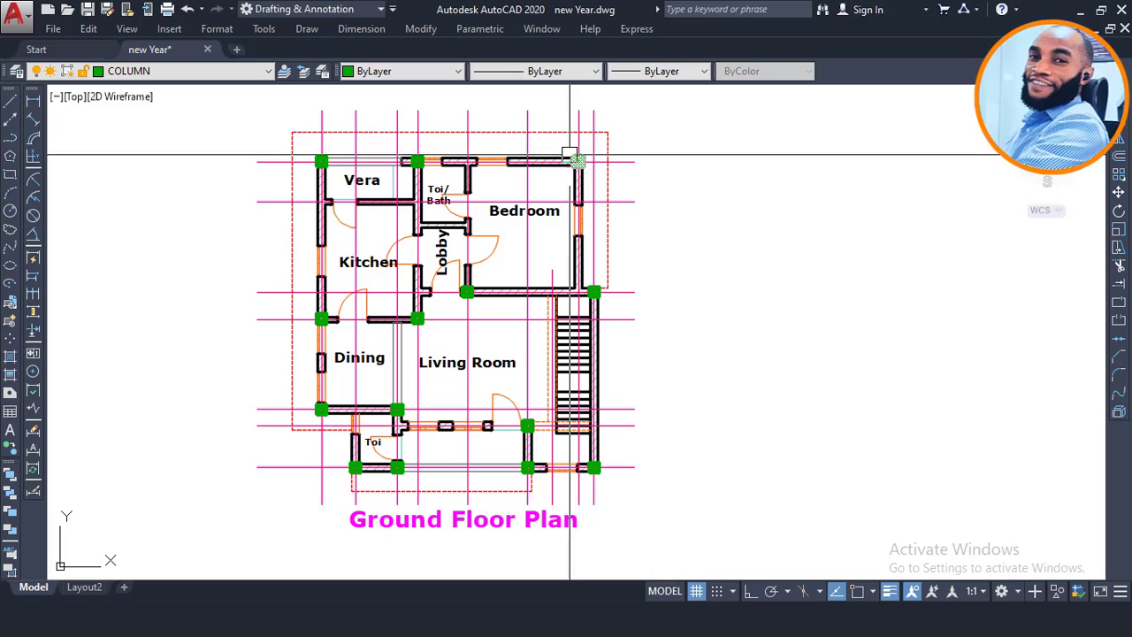
scroll(577, 161, "down", 3)
scroll(585, 213, "up", 3)
middle_click_drag(585, 214, 584, 269)
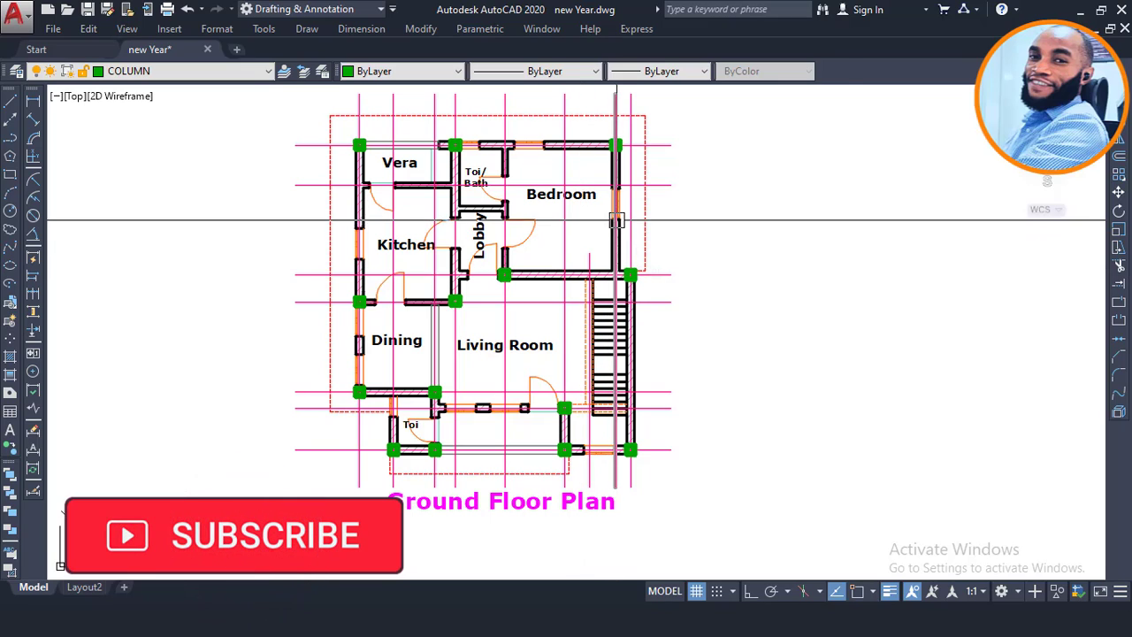
scroll(637, 216, "down", 2)
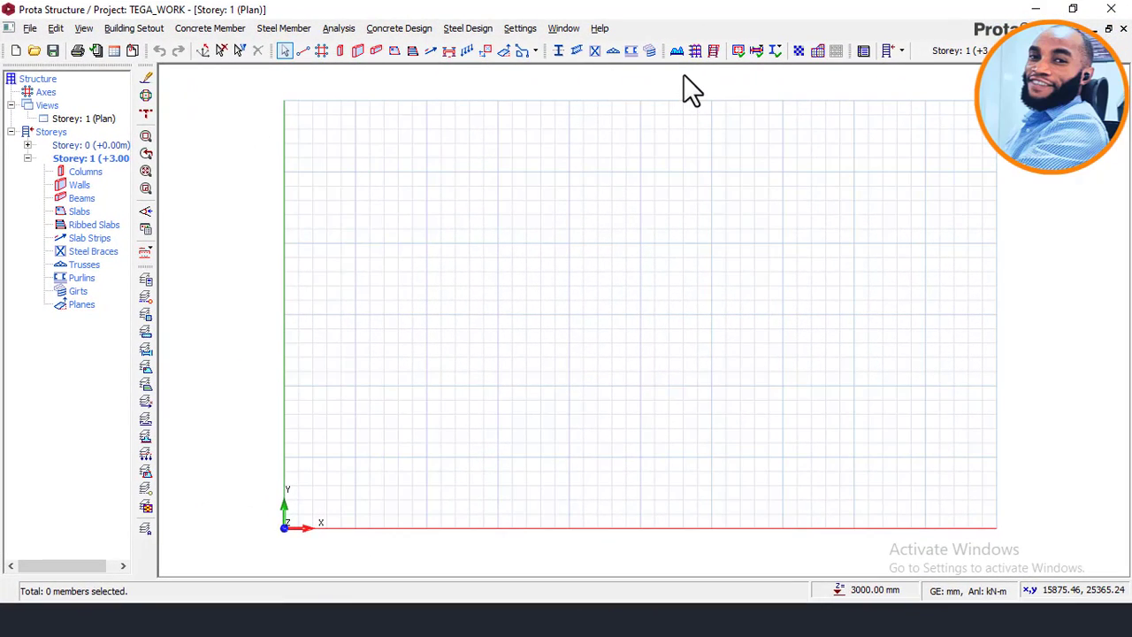
middle_click_drag(567, 116, 522, 137)
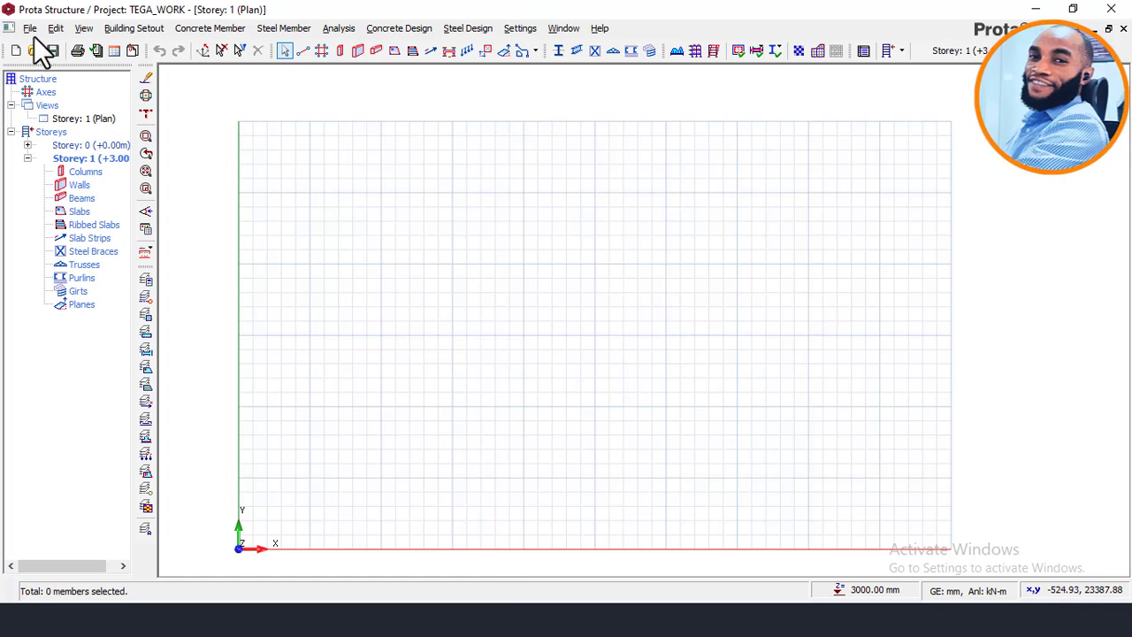
- Open Reference Drawing Settings from File > Model/File Import > External Reference Drawing and load a DXF
left_click(31, 28)
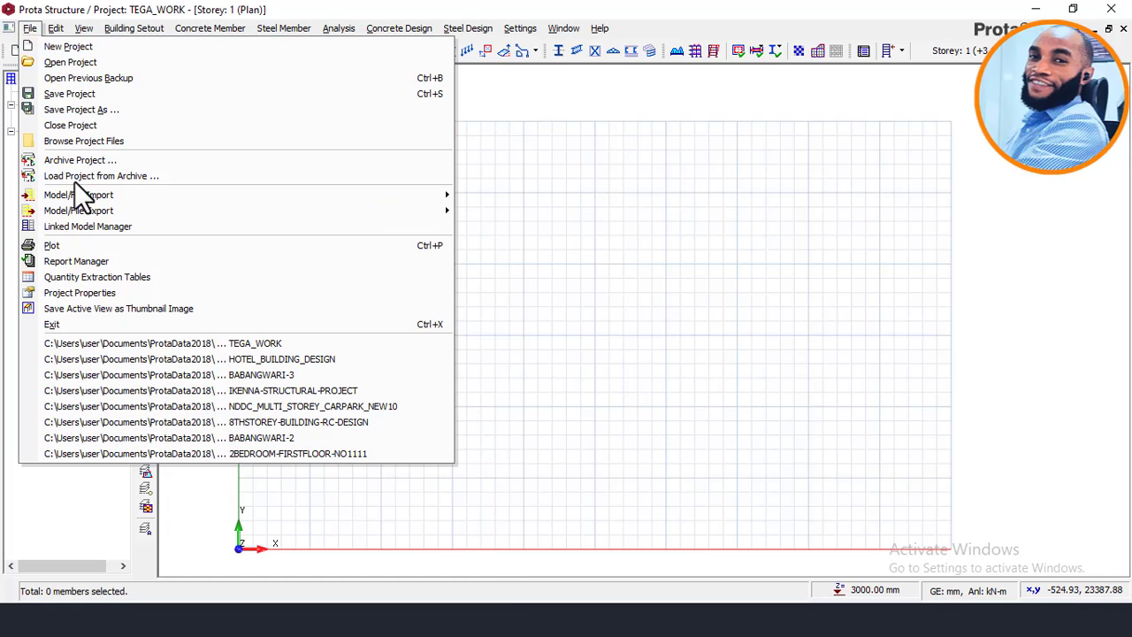
mouse_move(90, 212)
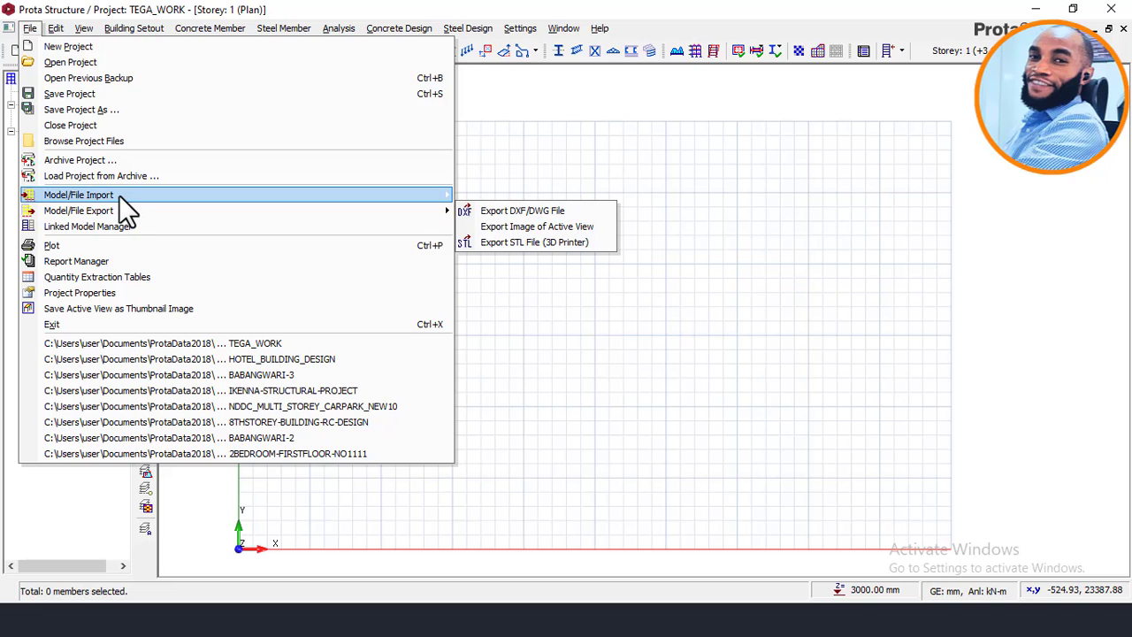
mouse_move(167, 195)
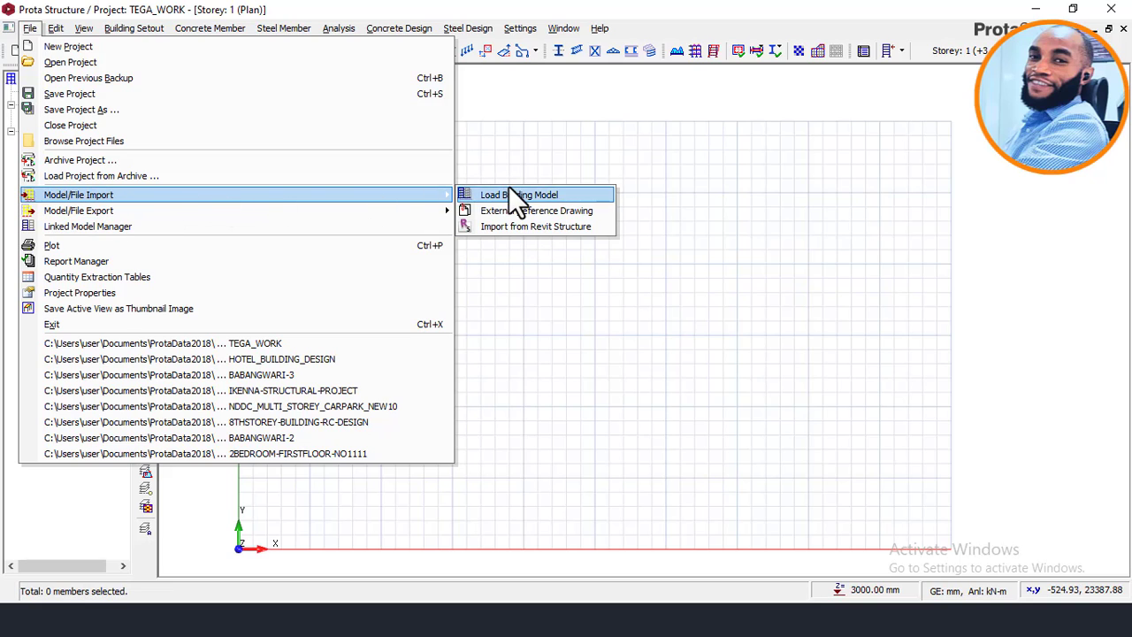
left_click(509, 209)
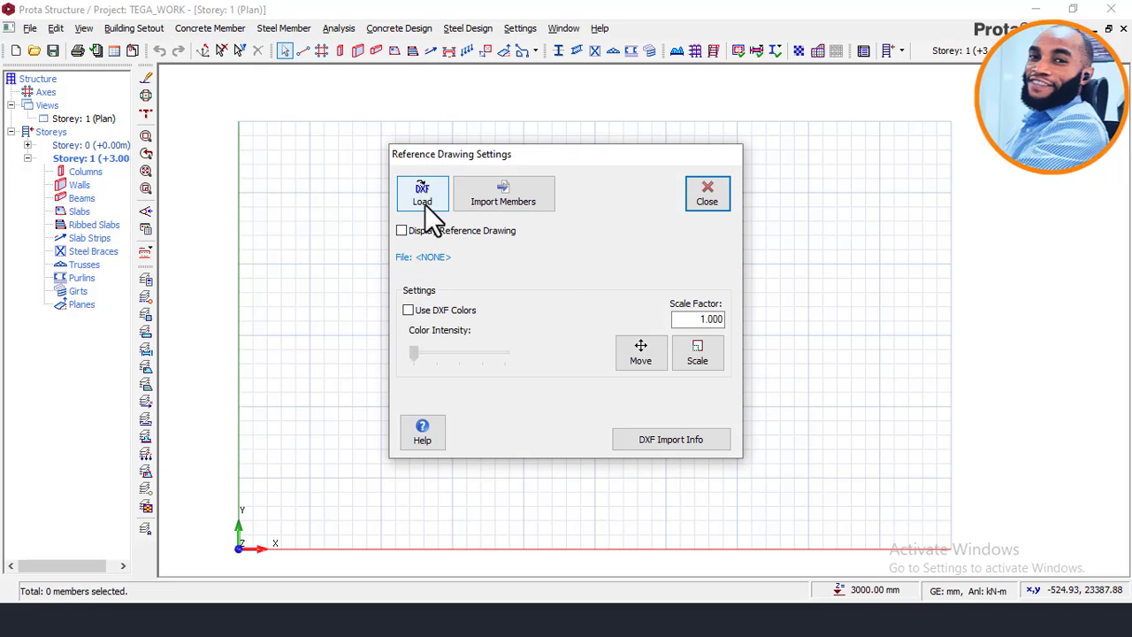
left_click(425, 201)
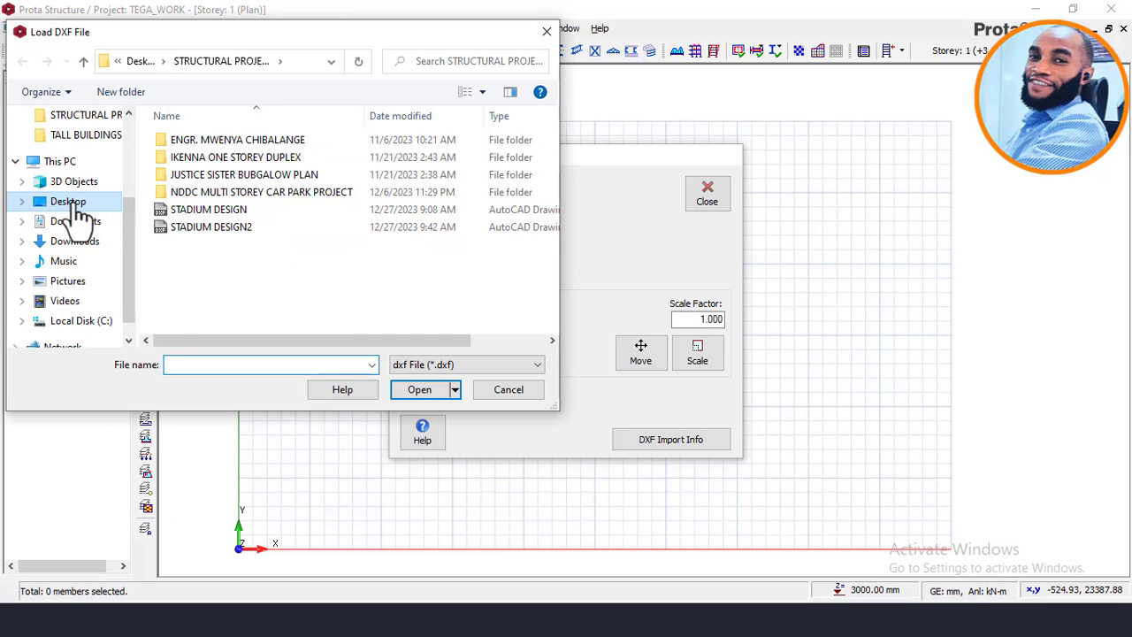
- Load TEGA_WORK.dxf from Desktop > 2024 WORK as the reference drawing, with unit mm
left_click(76, 204)
scroll(354, 203, "down", 5)
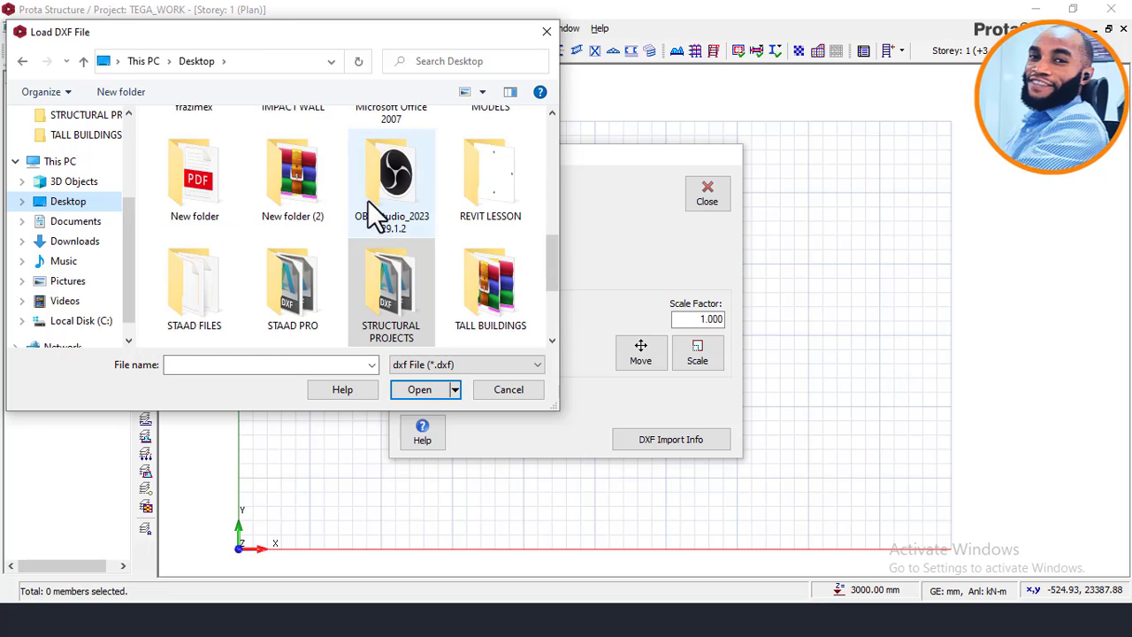
left_click_drag(556, 247, 553, 134)
double_click(293, 155)
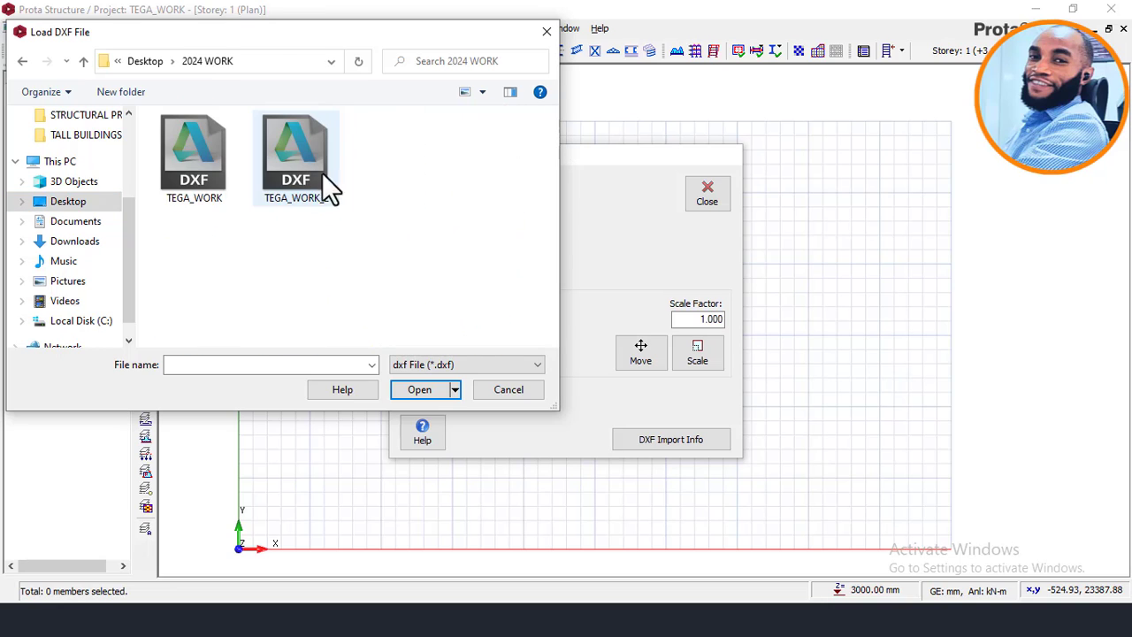
left_click(192, 163)
left_click(407, 391)
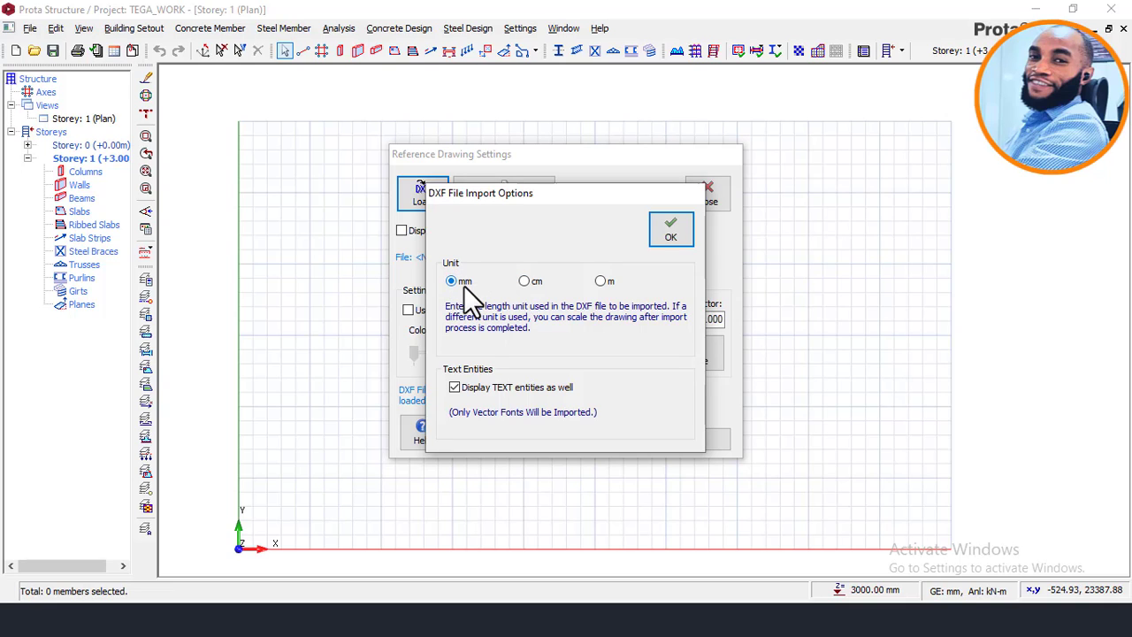
left_click(600, 281)
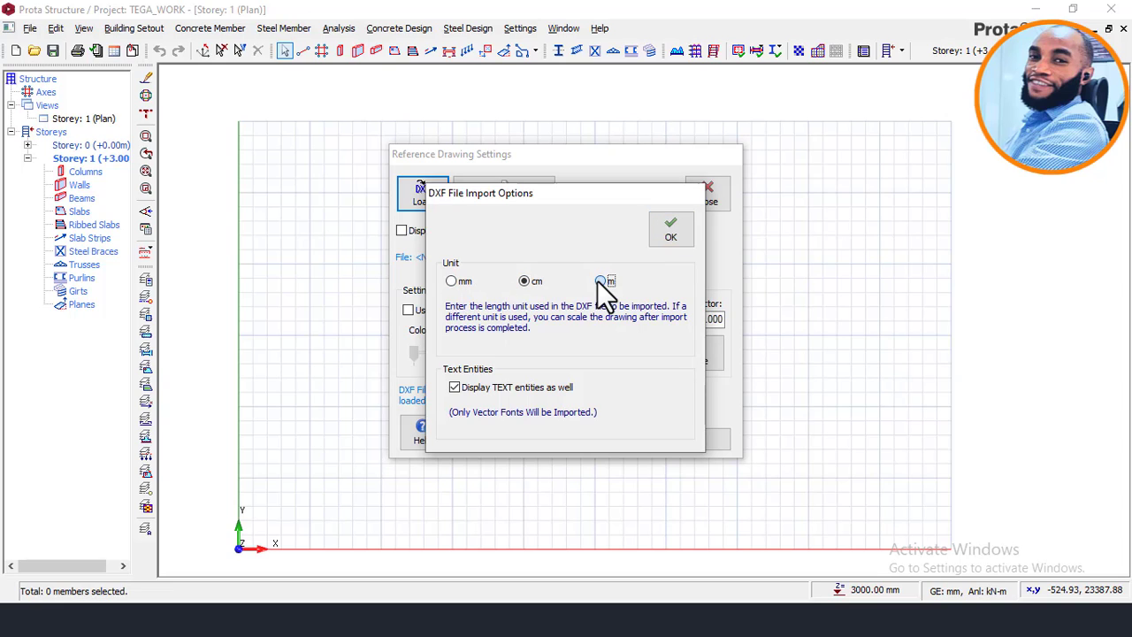
left_click(453, 281)
- Display the reference plan in its DXF colours and enable Import Axes in Member Import Options
left_click(669, 235)
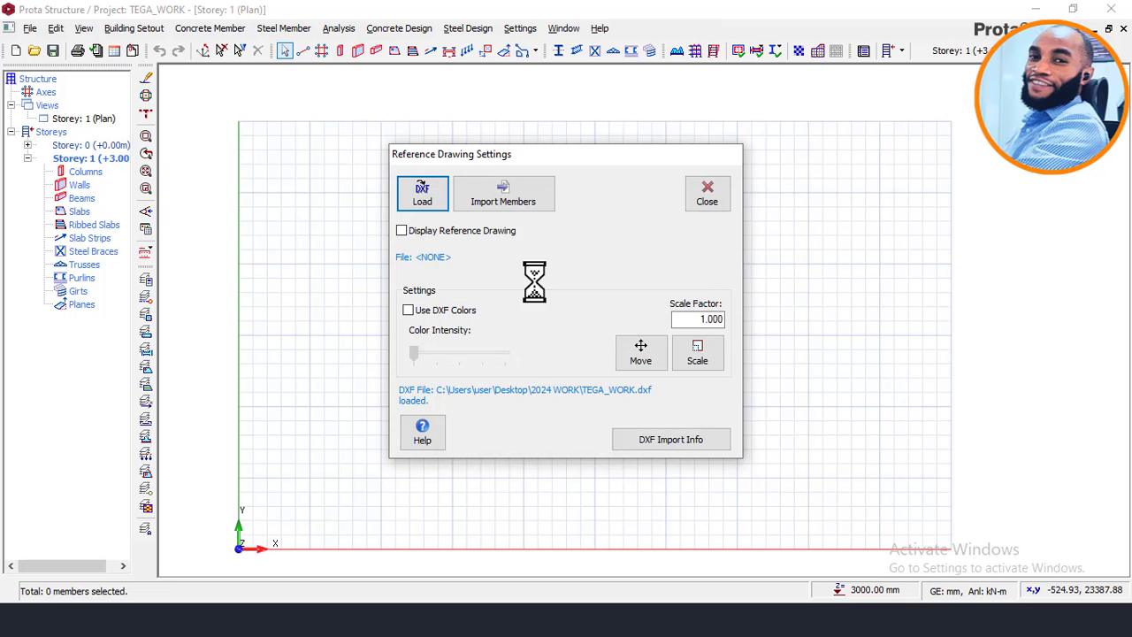
left_click(403, 229)
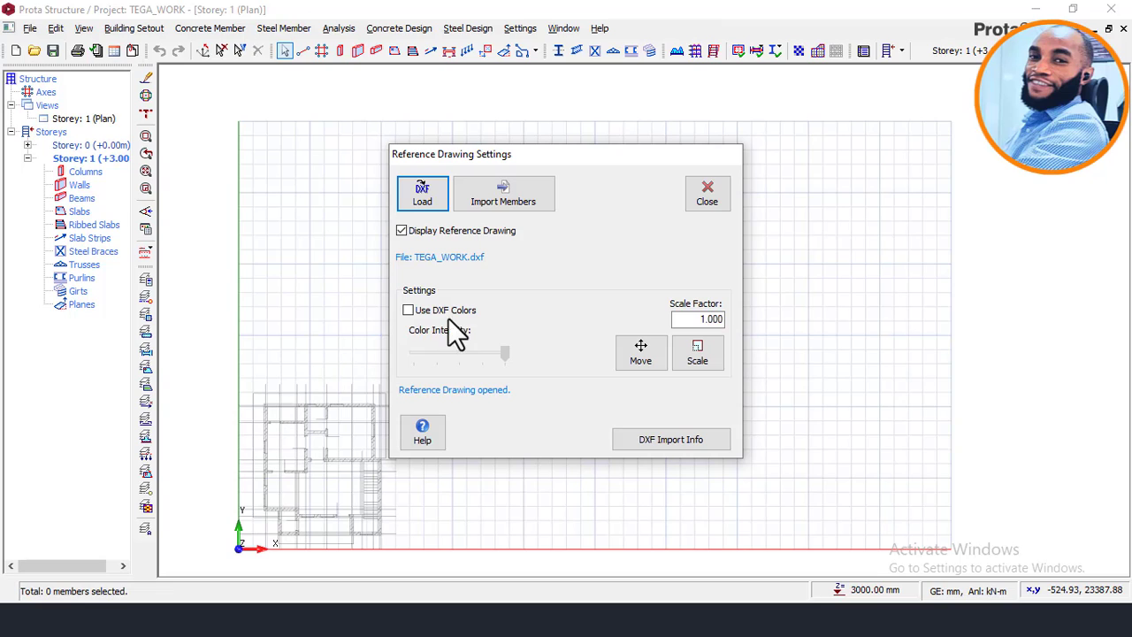
left_click(409, 311)
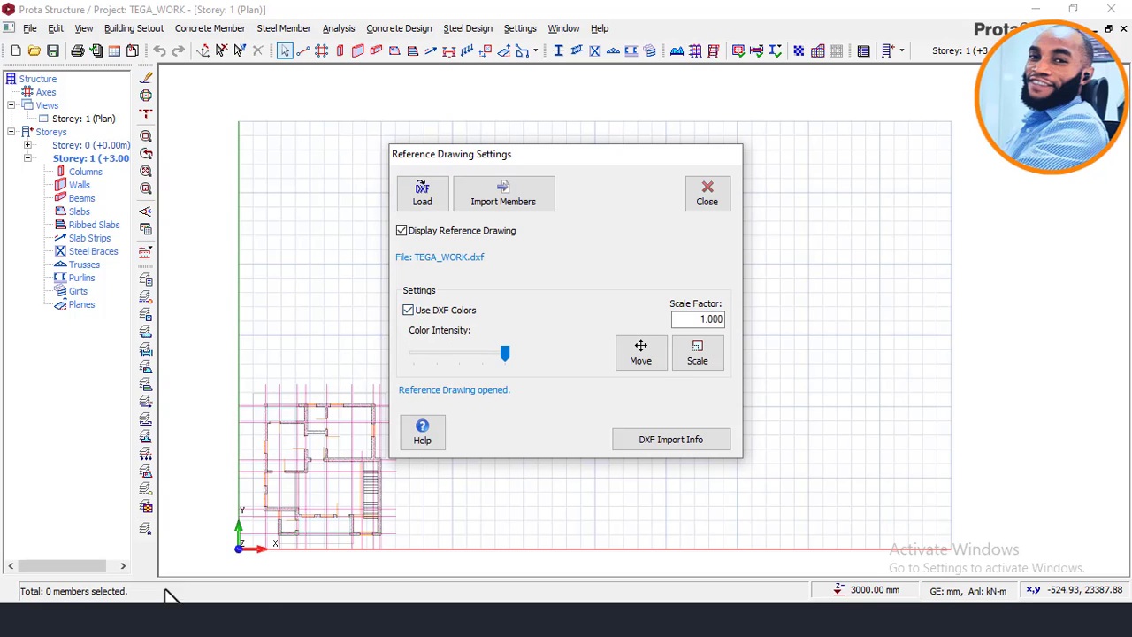
left_click(504, 204)
left_click(344, 258)
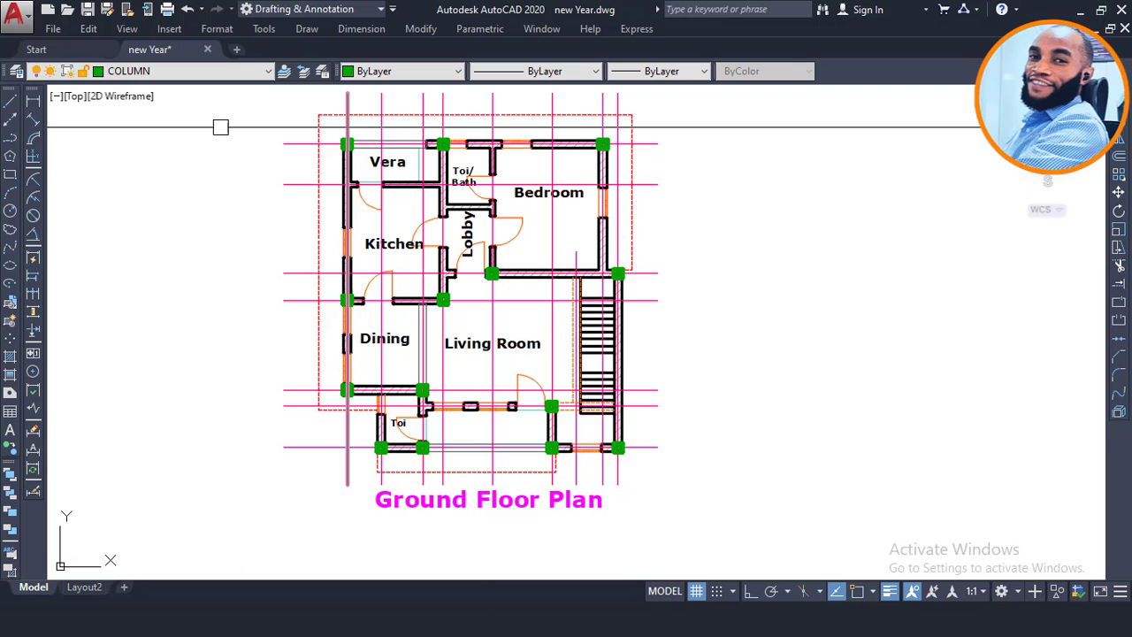
- Make GRID the current layer in AutoCAD to check the axis layer name
left_click(212, 71)
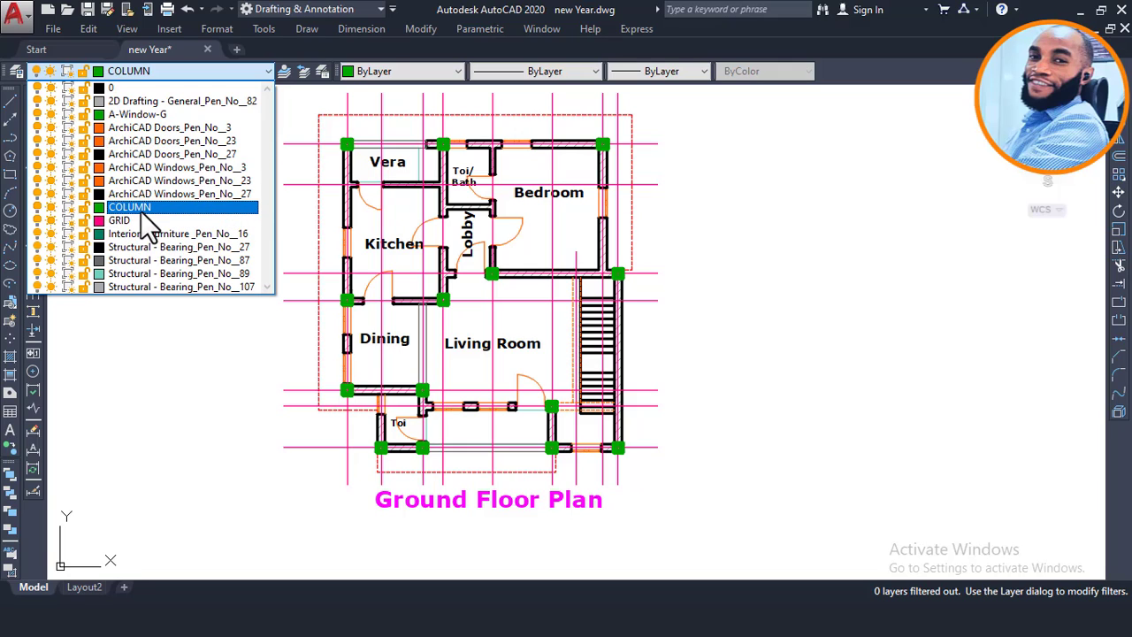
left_click(655, 270)
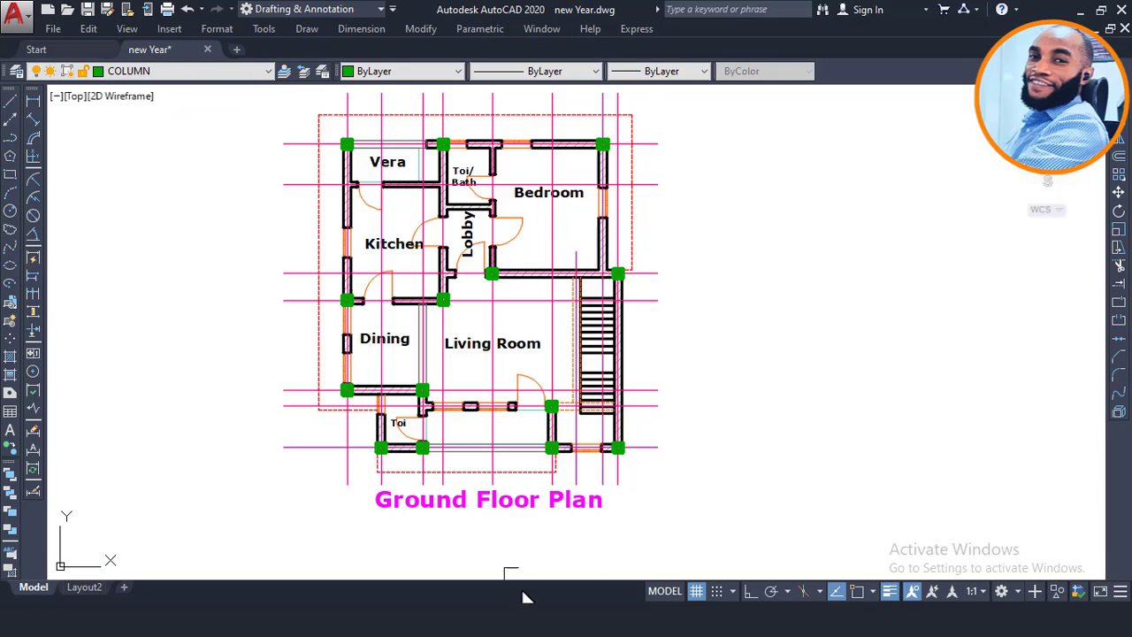
left_click(215, 72)
left_click(133, 205)
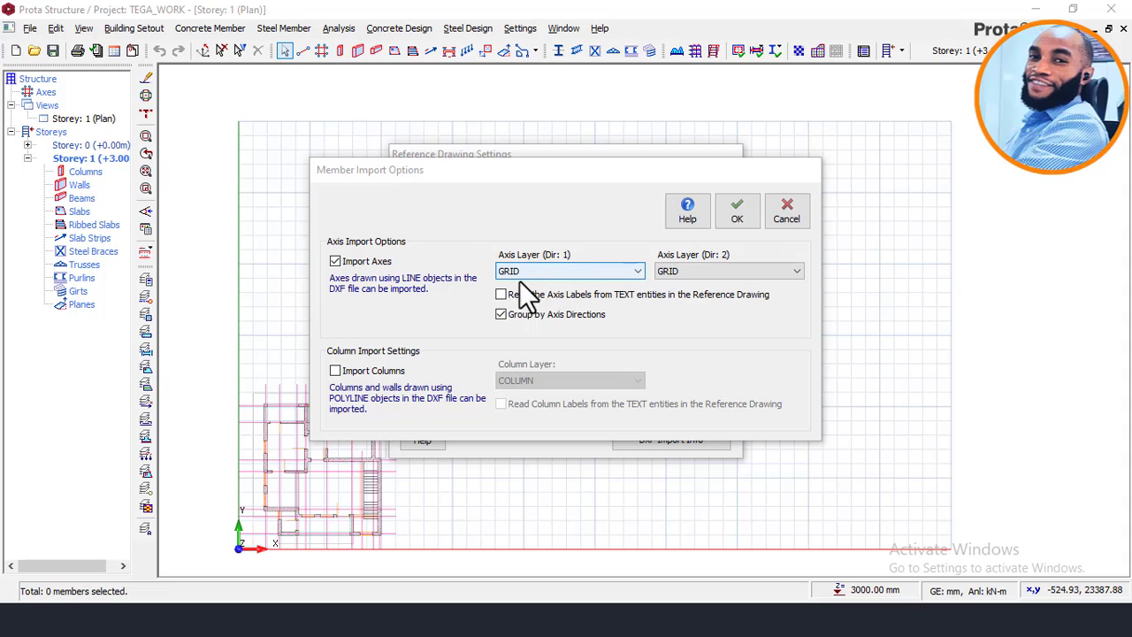
- Tick Import Columns and switch AutoCAD's current layer back to COLUMN to confirm it
left_click(357, 371)
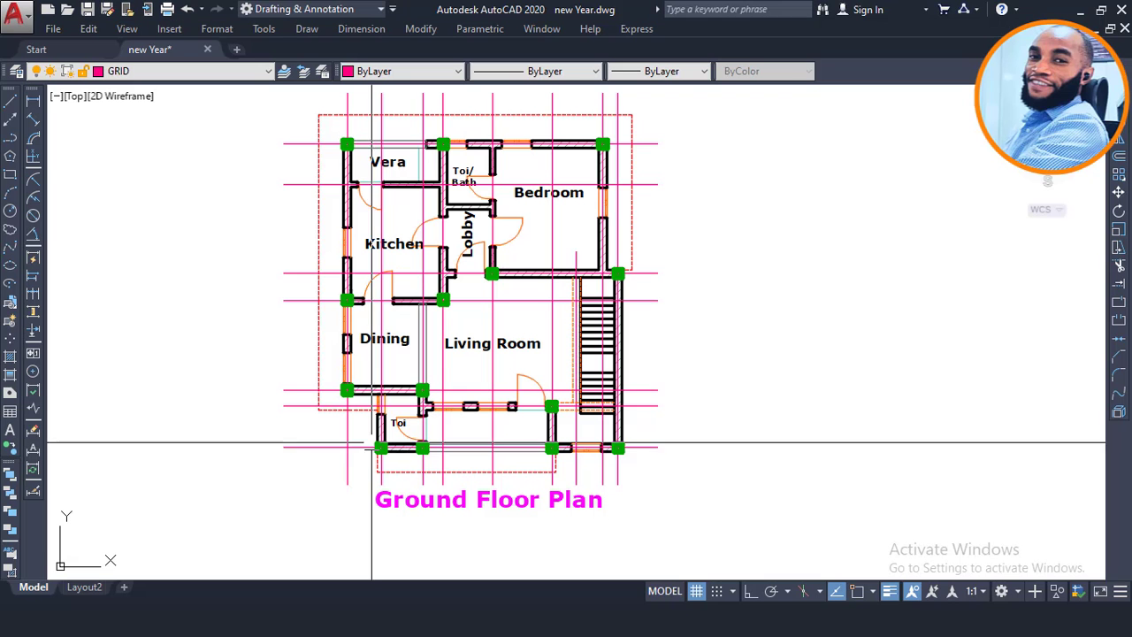
left_click(167, 68)
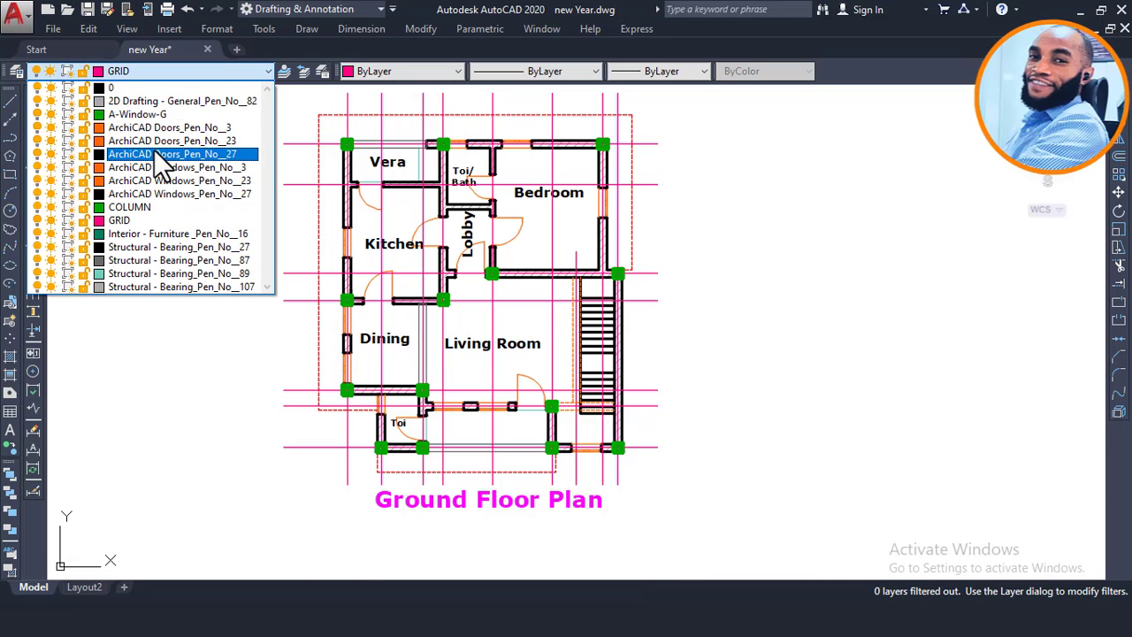
left_click(135, 209)
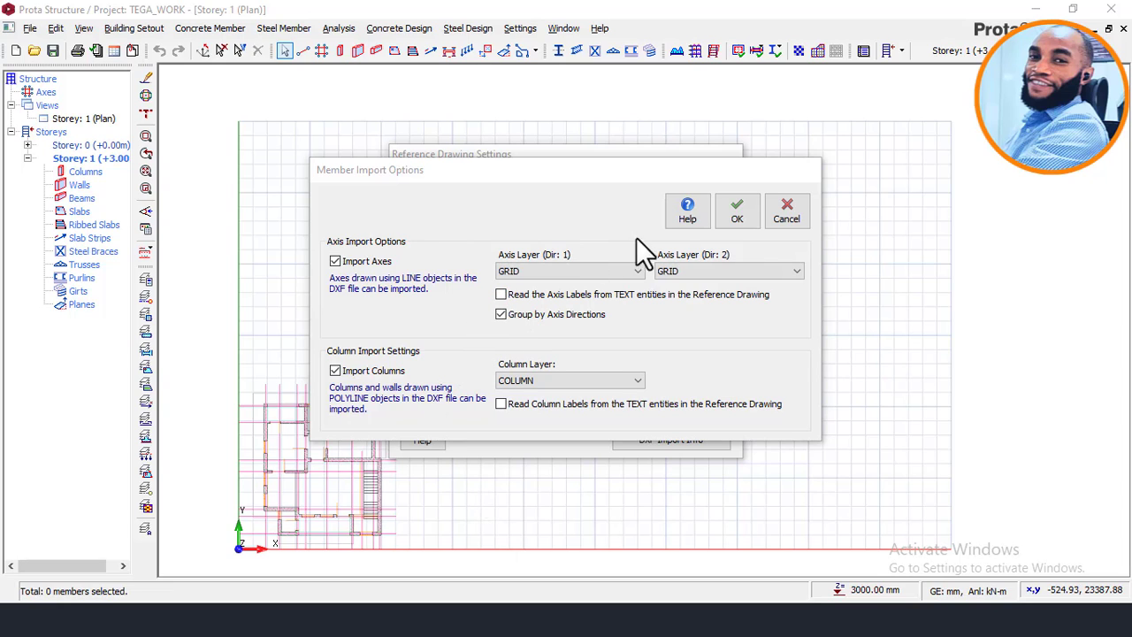
- Confirm the axis and column import, dismiss Building Model Check, and close Reference Drawing Settings
left_click(738, 215)
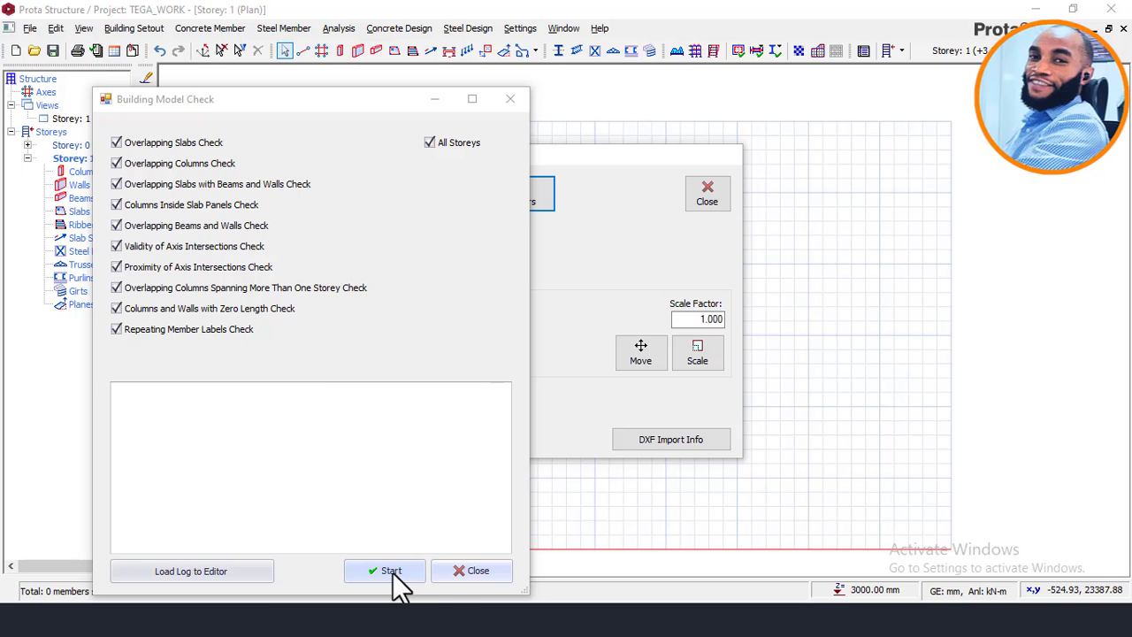
left_click(461, 575)
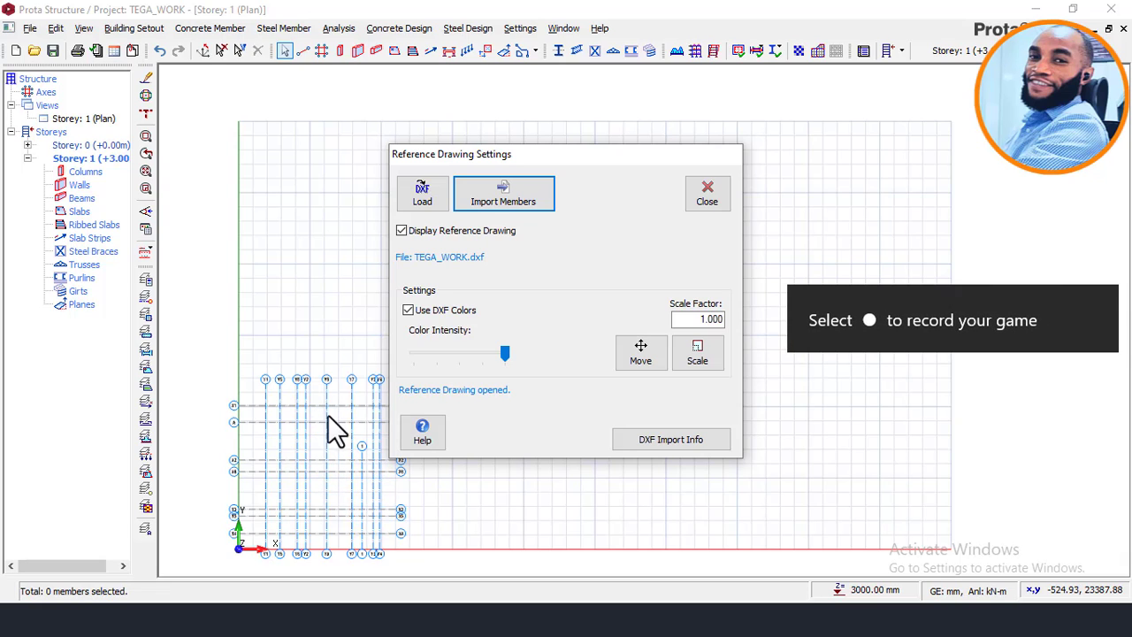
left_click(708, 192)
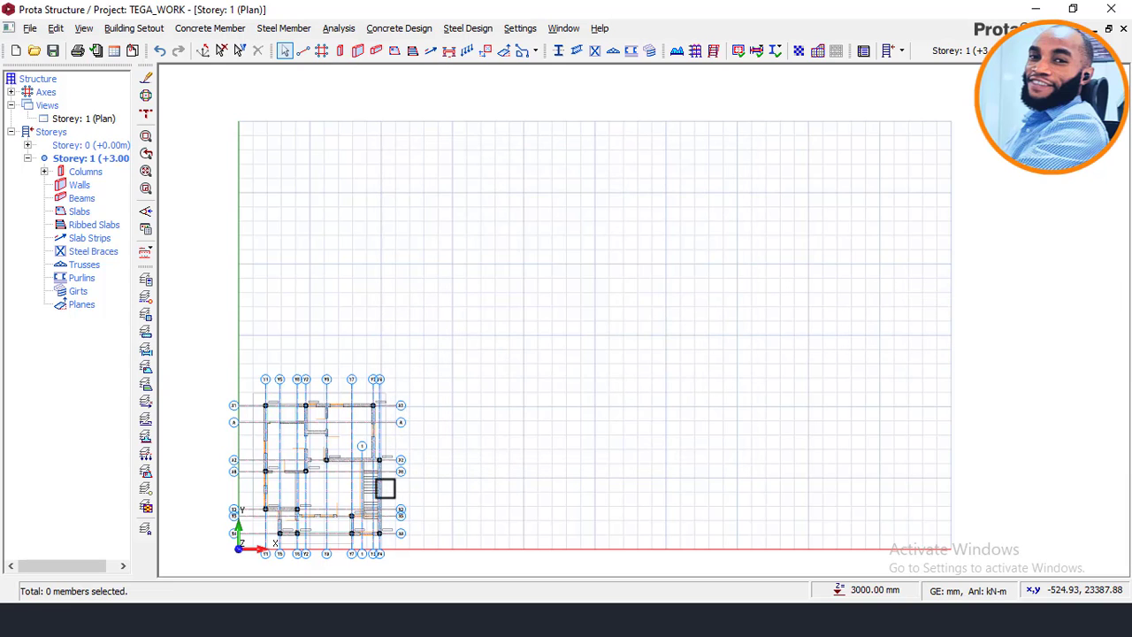
- Zoom and pan the Storey 1 plan to inspect the imported columns on rows X1 to X3
scroll(561, 358, "up", 5)
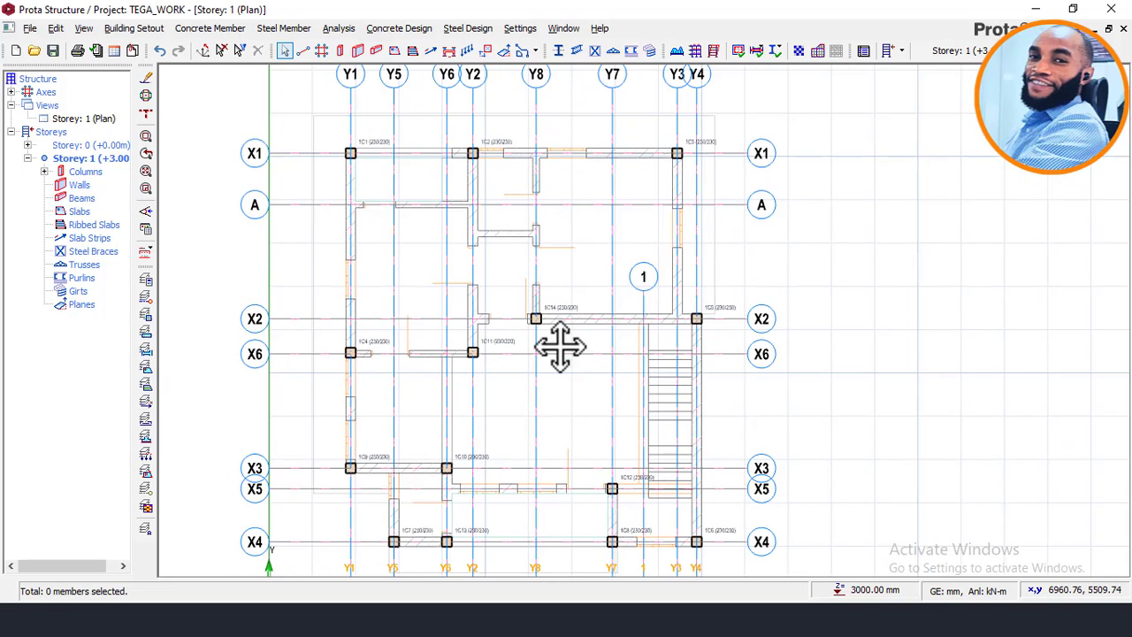
scroll(574, 306, "up", 3)
scroll(647, 310, "down", 2)
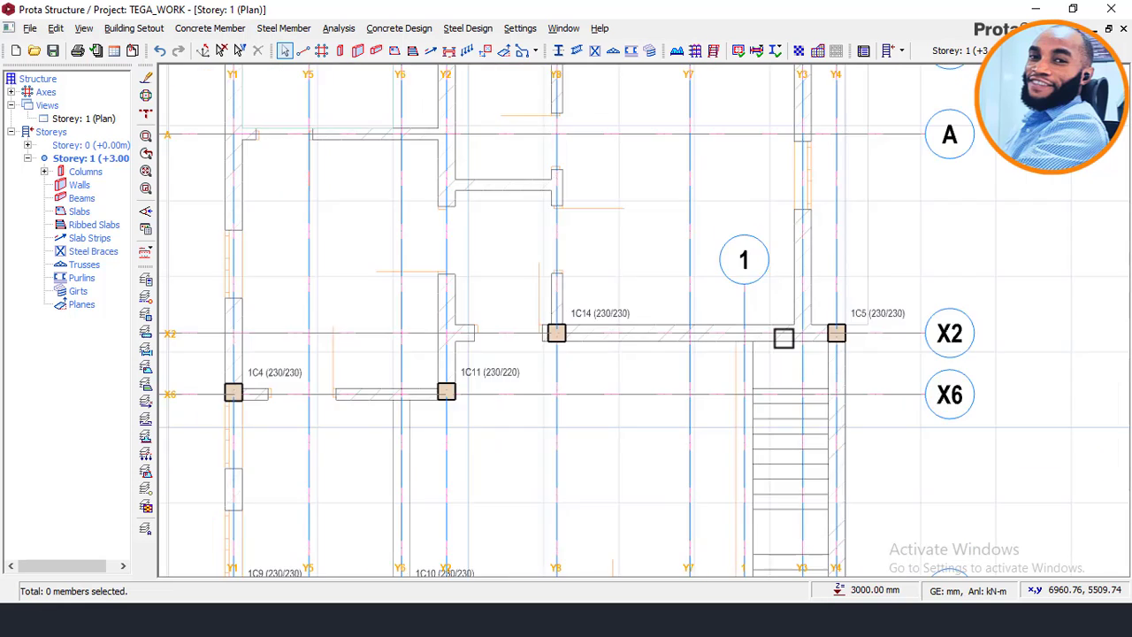
scroll(612, 259, "up", 1)
scroll(645, 215, "down", 1)
middle_click_drag(518, 275, 552, 209)
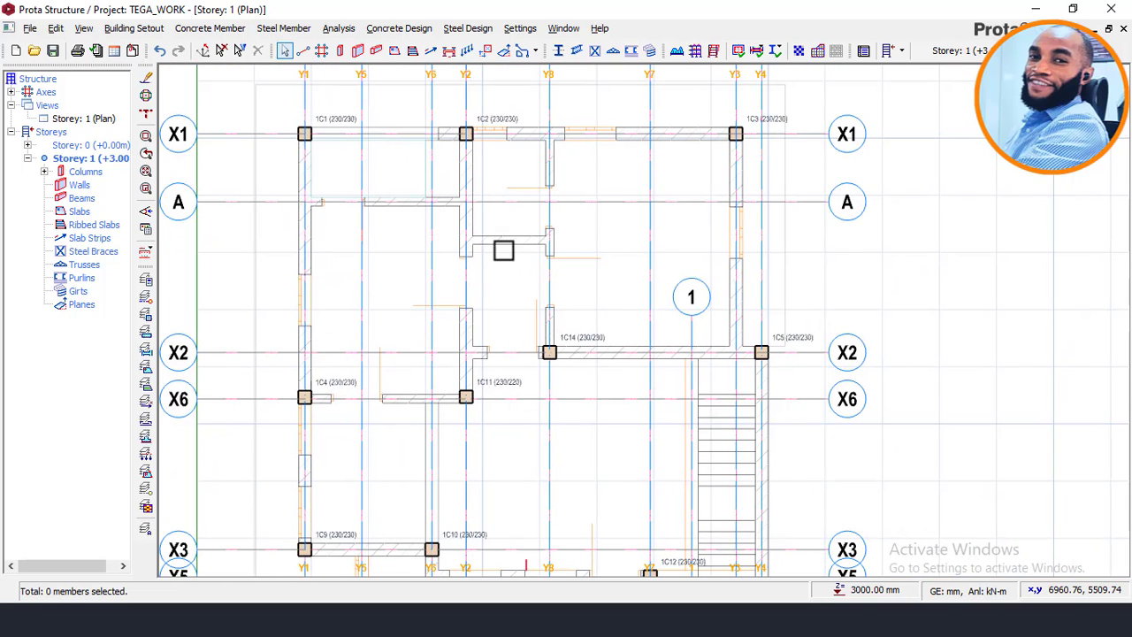
scroll(715, 347, "down", 1)
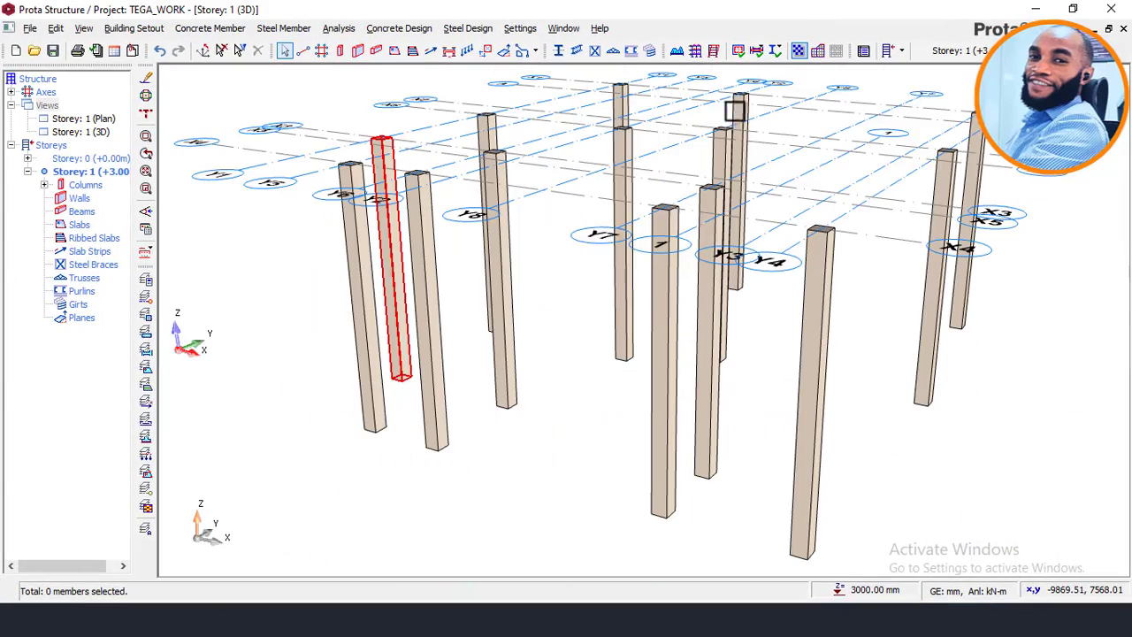
scroll(533, 190, "down", 2)
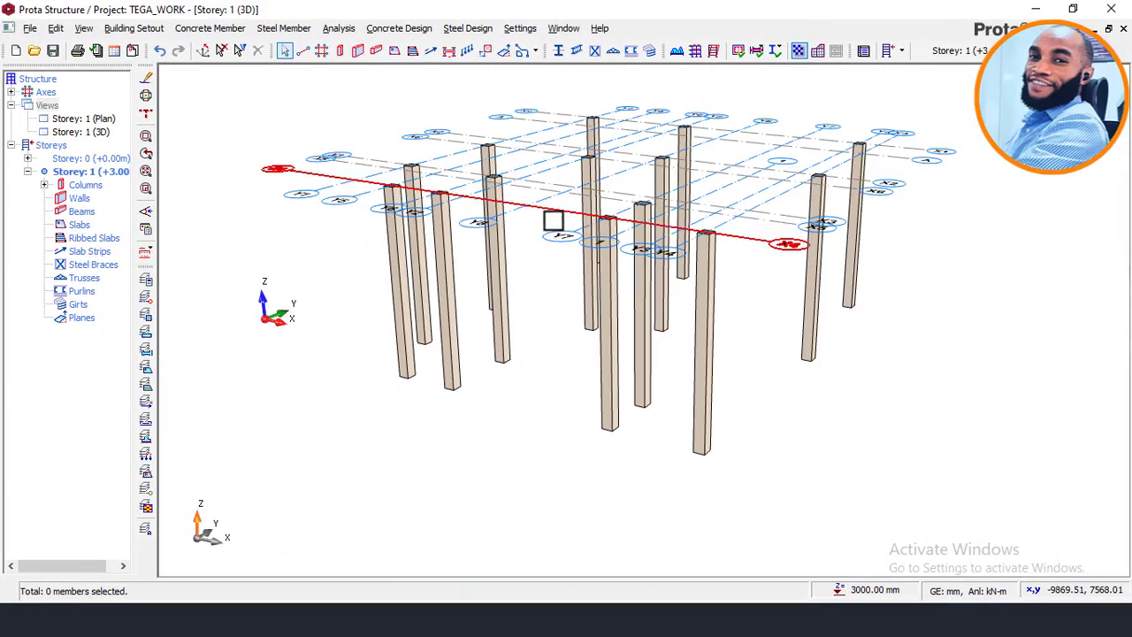
- Orbit and zoom the 3D column model to inspect the imported columns
mouse_move(530, 253)
middle_mouse_down()
mouse_move(430, 253)
mouse_move(546, 239)
middle_mouse_up()
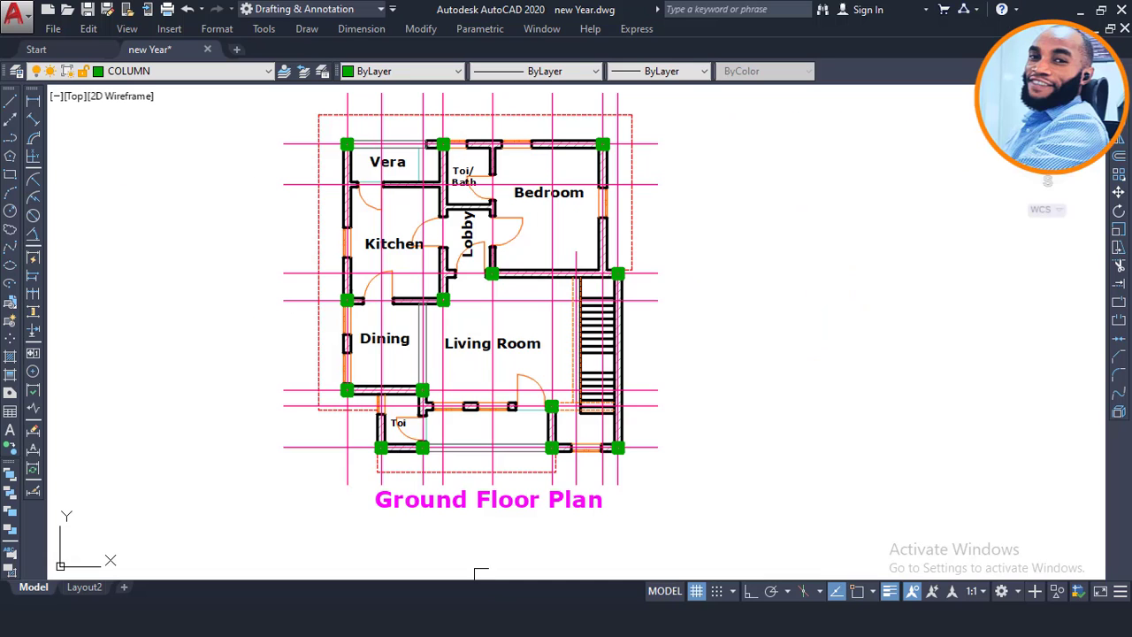
scroll(434, 140, "up", 3)
scroll(525, 164, "up", 1)
scroll(355, 161, "down", 3)
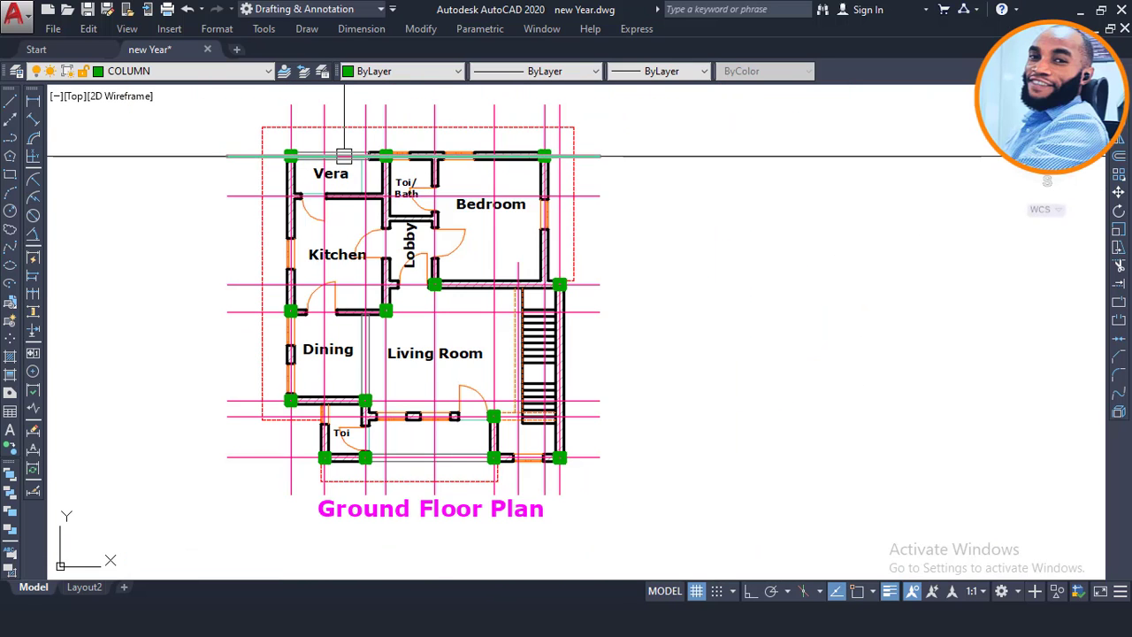
scroll(354, 154, "up", 2)
scroll(463, 232, "down", 2)
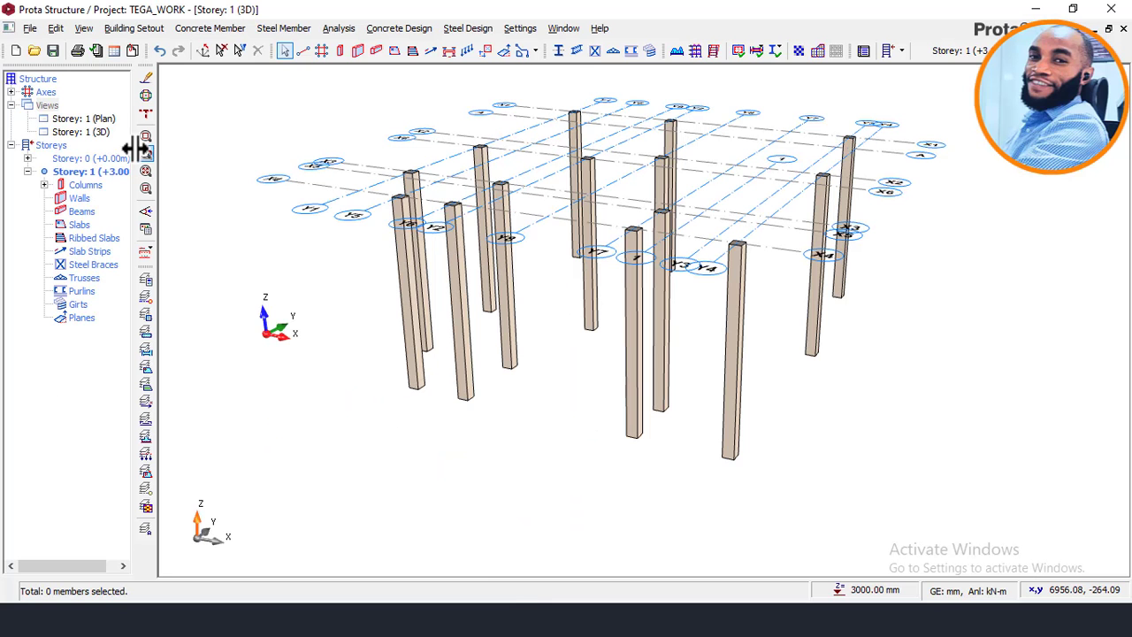
- Return to the Storey 1 plan view from the Views tree and frame the plan
double_click(97, 120)
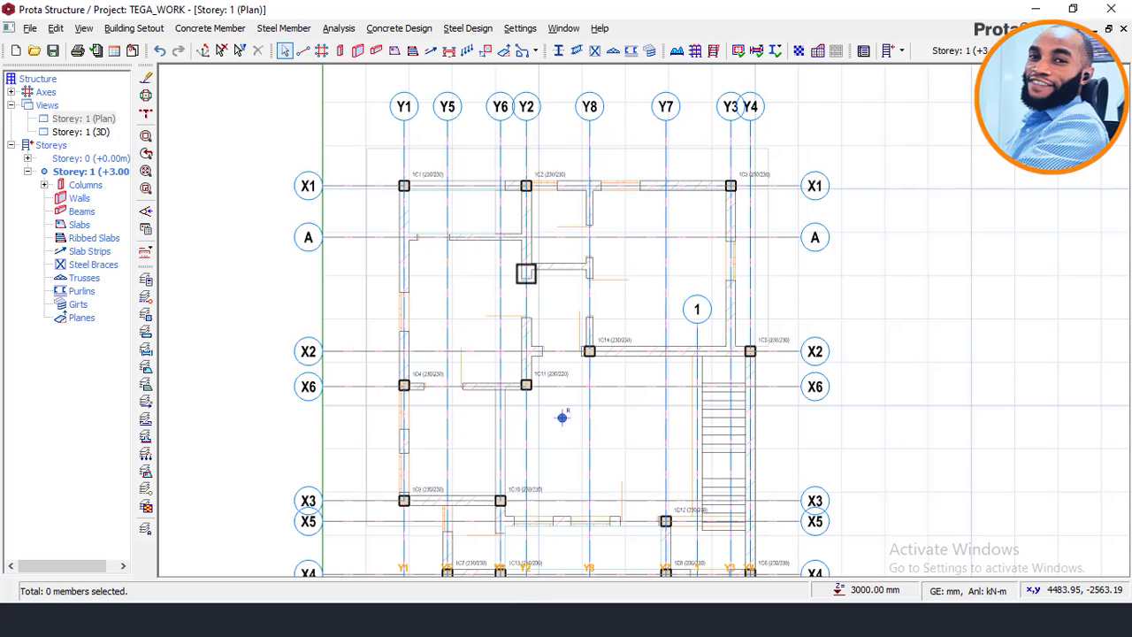
scroll(513, 275, "down", 1)
middle_click_drag(598, 331, 481, 298)
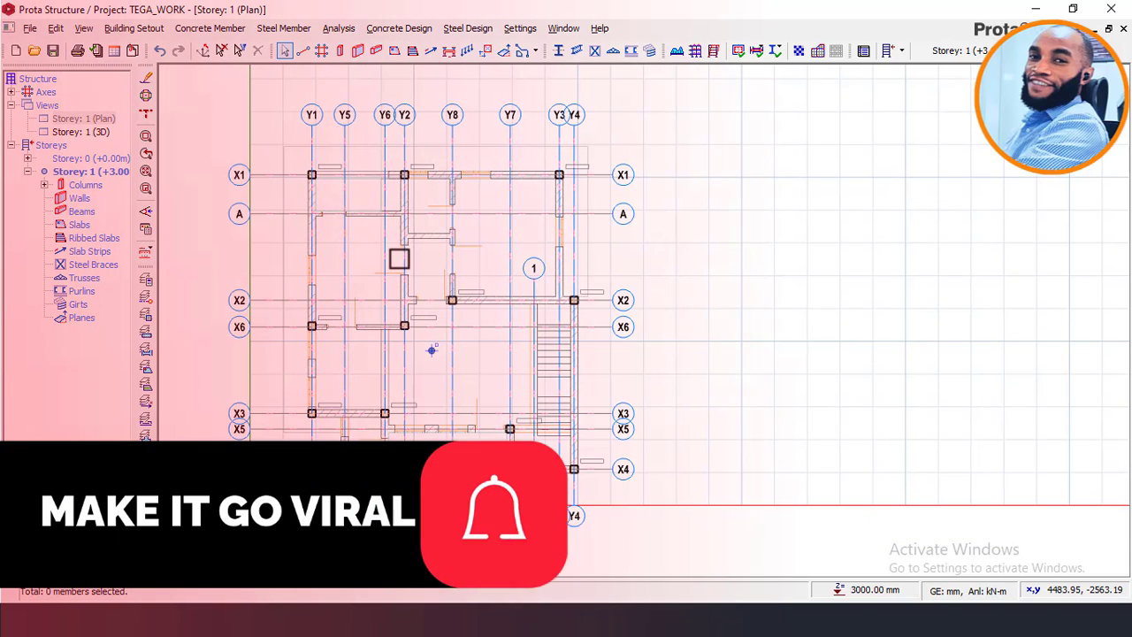
scroll(432, 351, "up", 1)
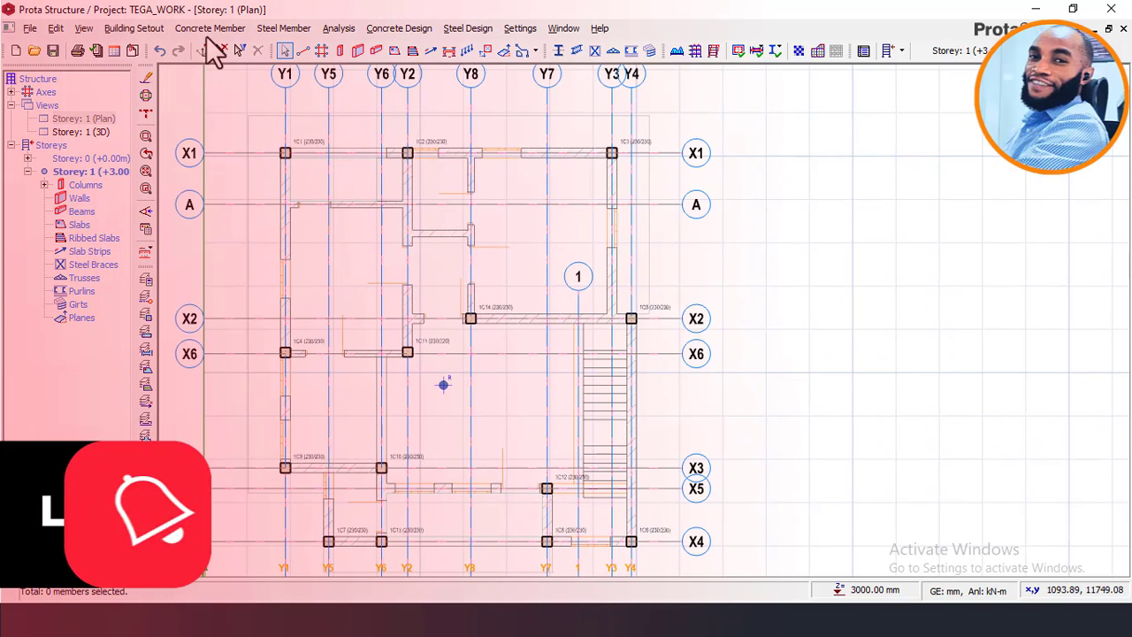
- Start the Concrete Beam tool with beam width 225 mm and h-Bot depth 450.0
left_click(207, 28)
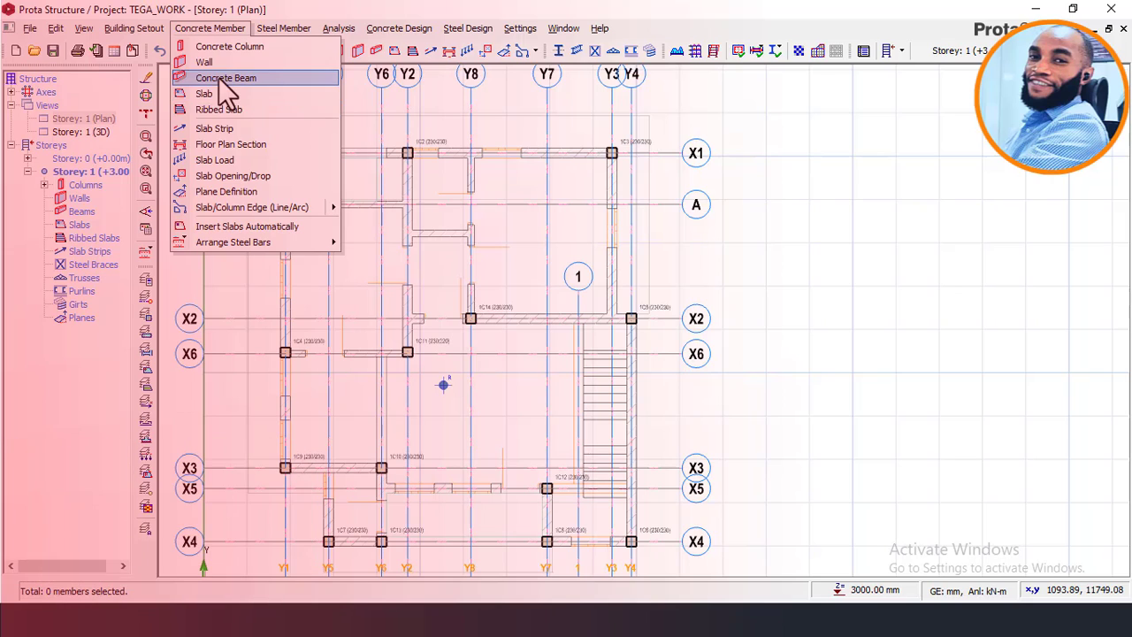
left_click(220, 76)
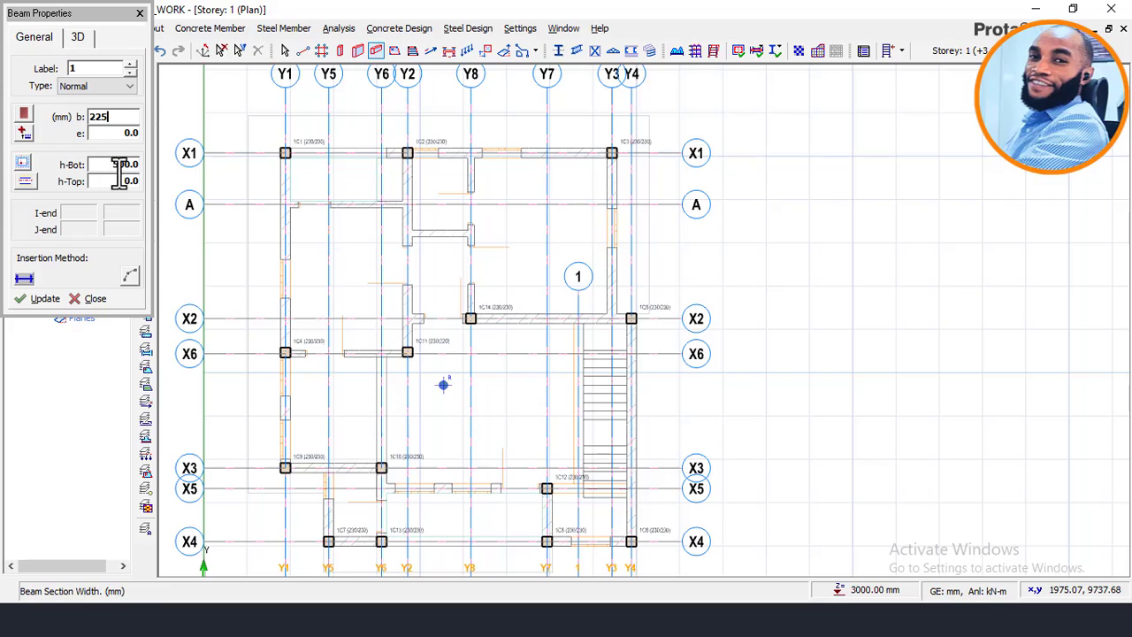
key("Tab")
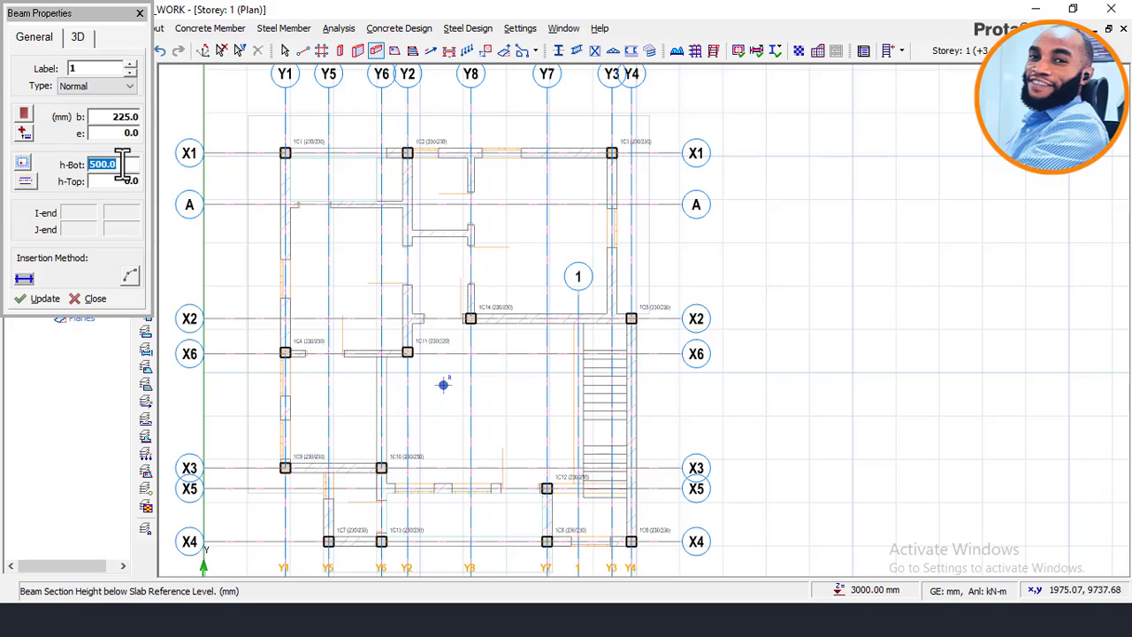
left_click(131, 164)
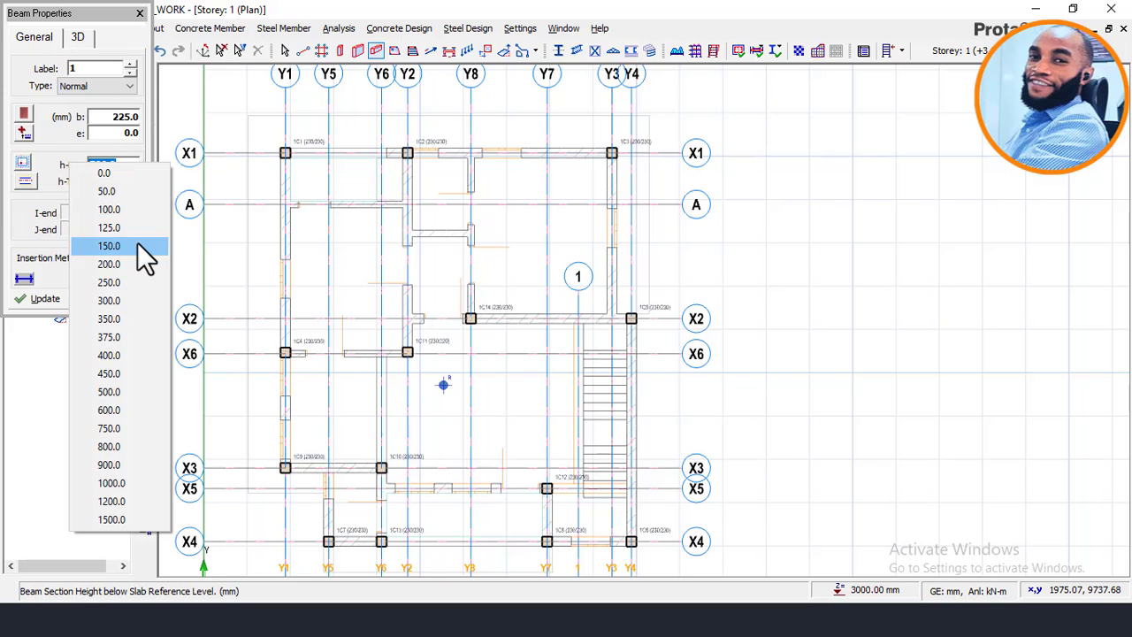
left_click(122, 375)
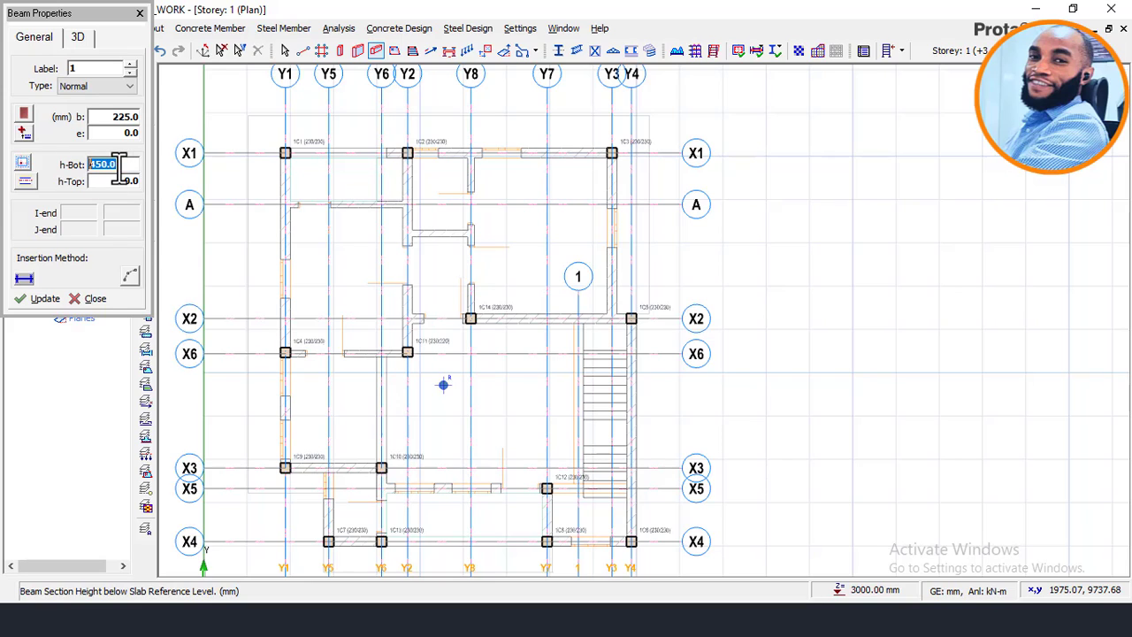
left_click(130, 164)
left_click(124, 376)
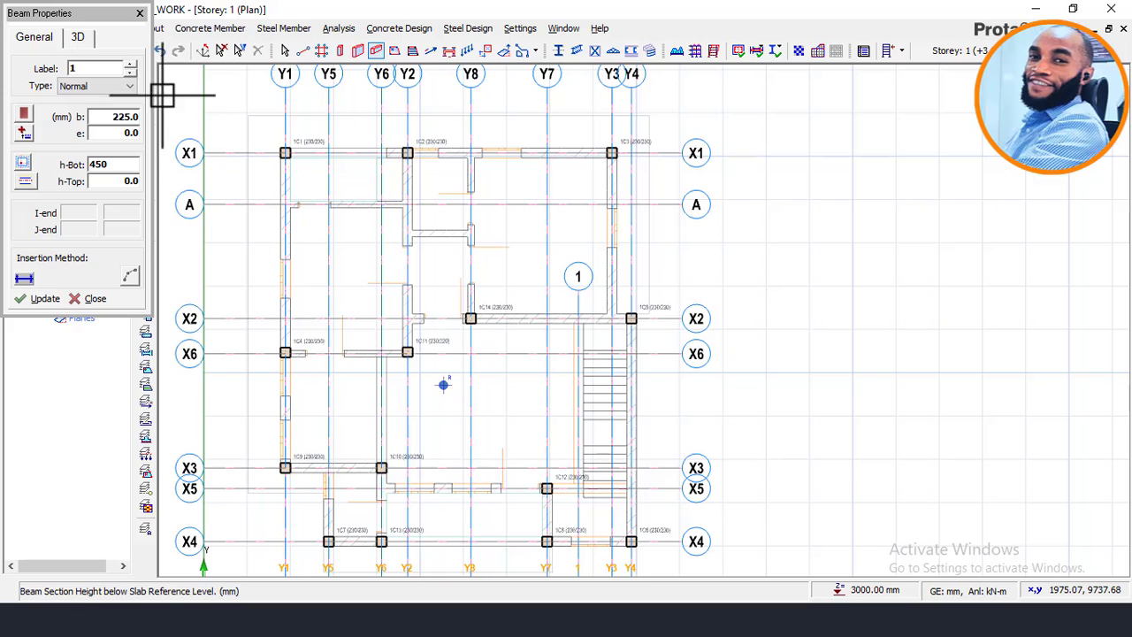
- Complete the 225/450 beam along X1, ending at column 1C3
key("BackSpace")
key("BackSpace")
key("BackSpace")
scroll(324, 160, "up", 5)
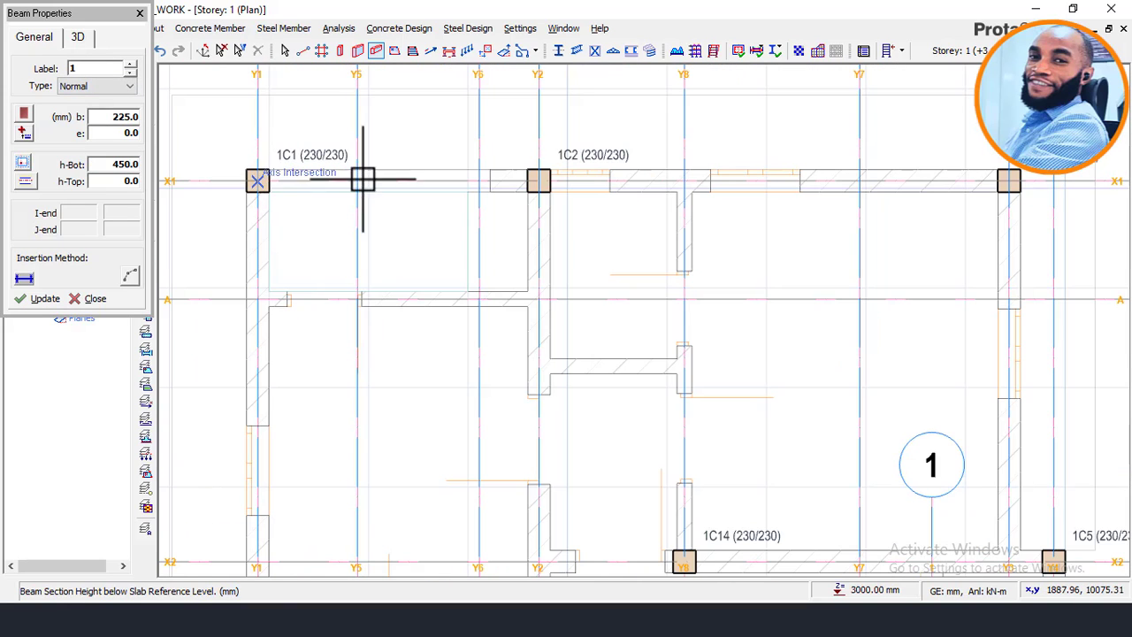
scroll(336, 173, "down", 3)
scroll(717, 181, "up", 3)
left_click(746, 180)
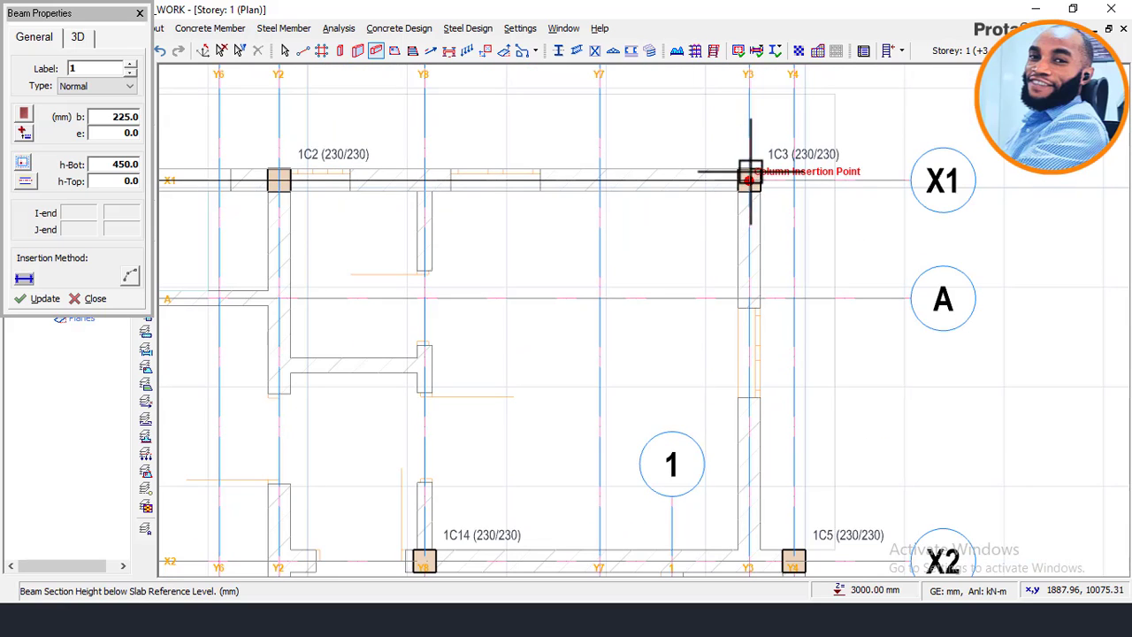
scroll(766, 208, "down", 1)
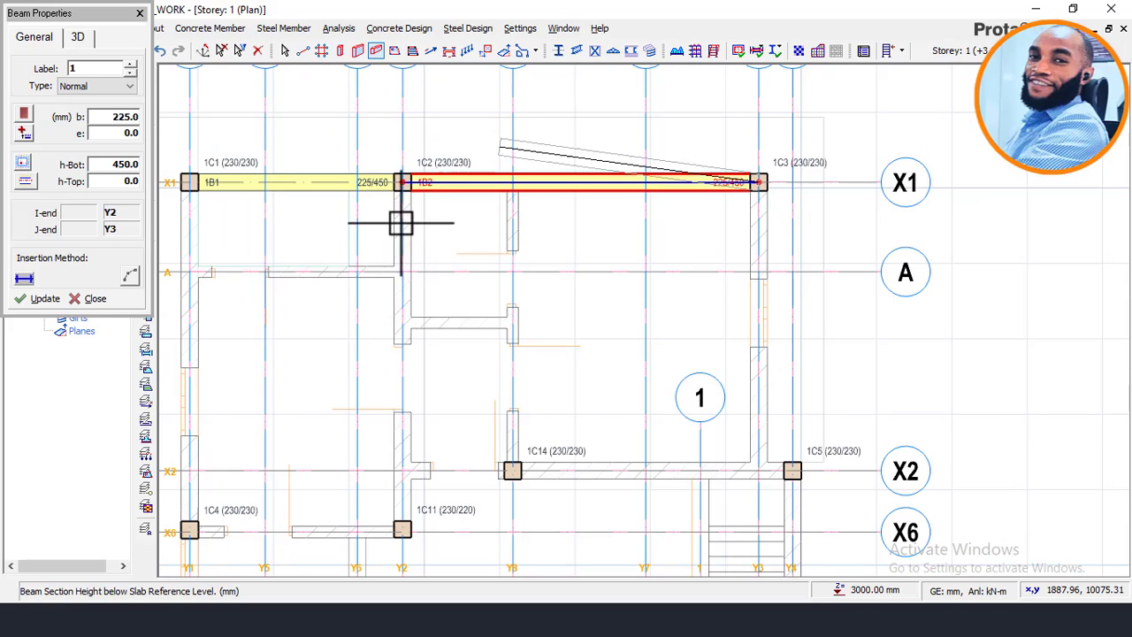
scroll(389, 181, "up", 1)
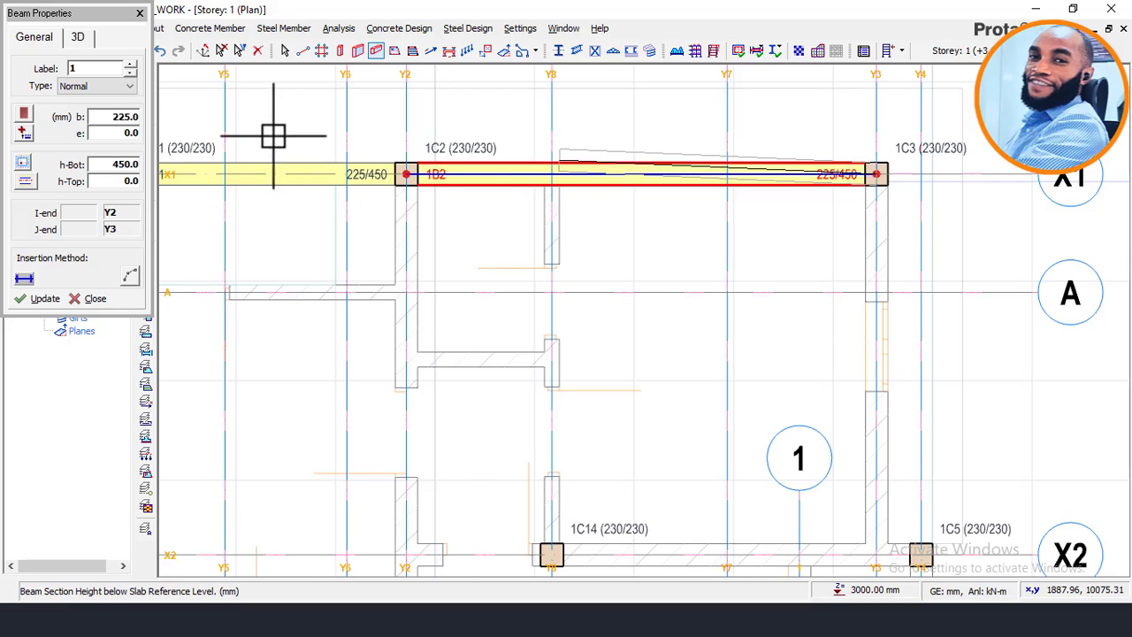
scroll(575, 146, "down", 1)
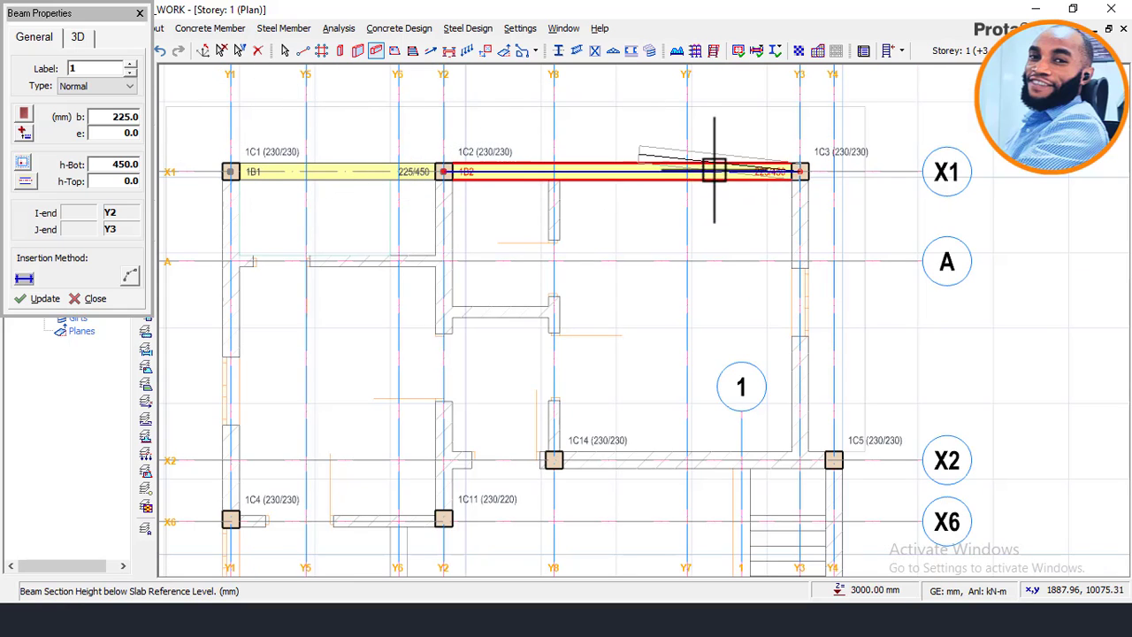
scroll(527, 116, "down", 1)
scroll(717, 301, "up", 1)
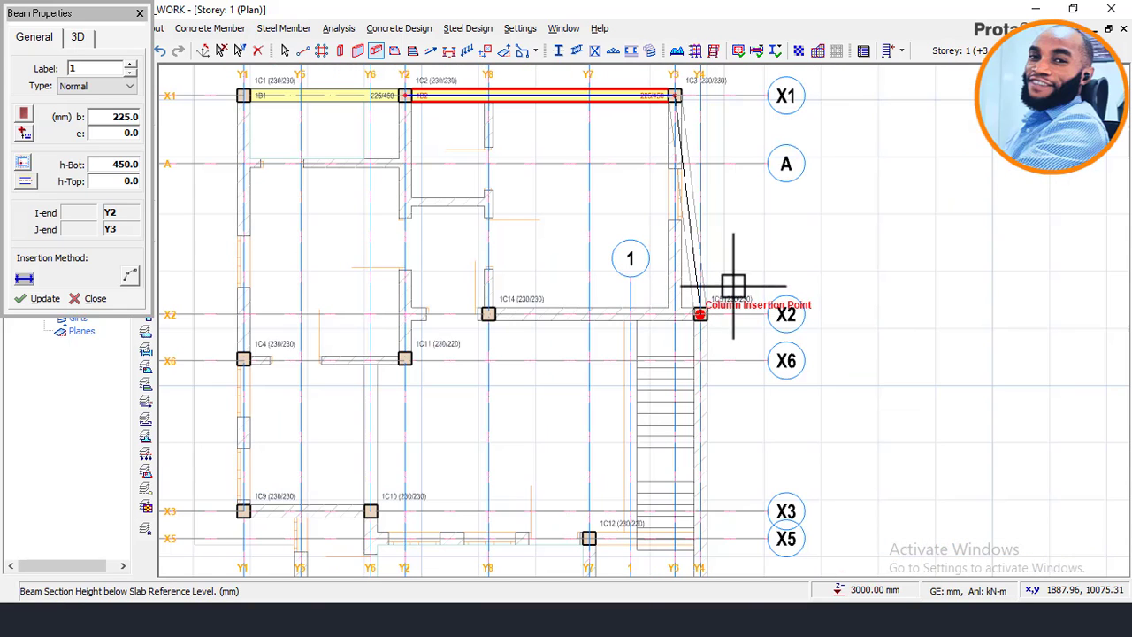
scroll(703, 314, "up", 1)
- Place a beam along X2 from column 1C14 to 1C5
left_click(705, 313)
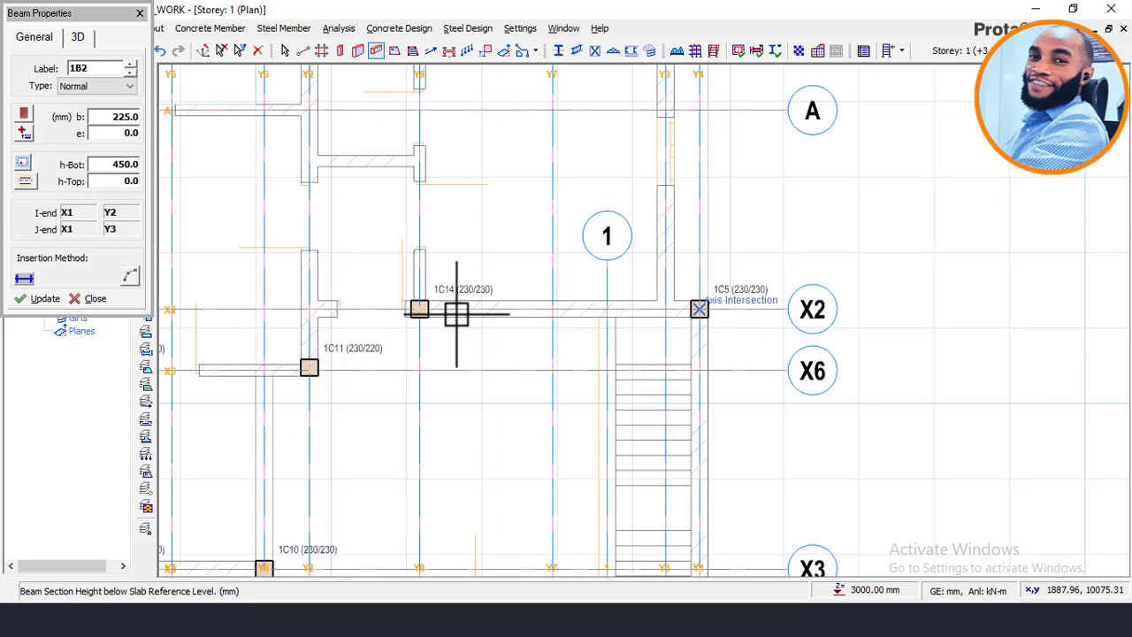
left_click(421, 308)
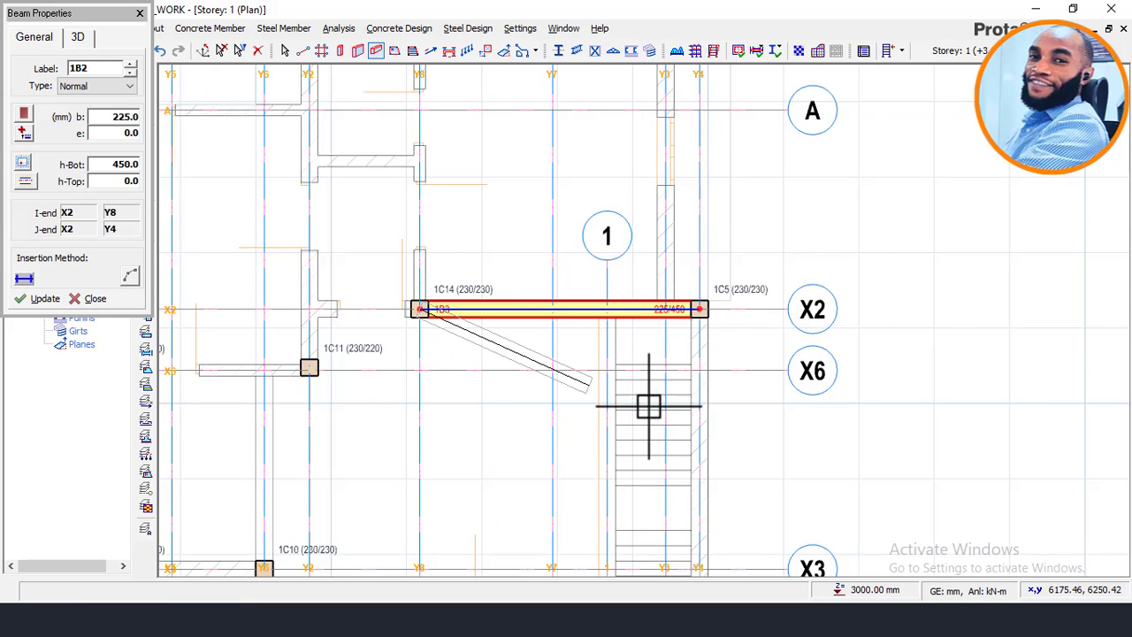
scroll(682, 268, "down", 1)
scroll(650, 177, "up", 1)
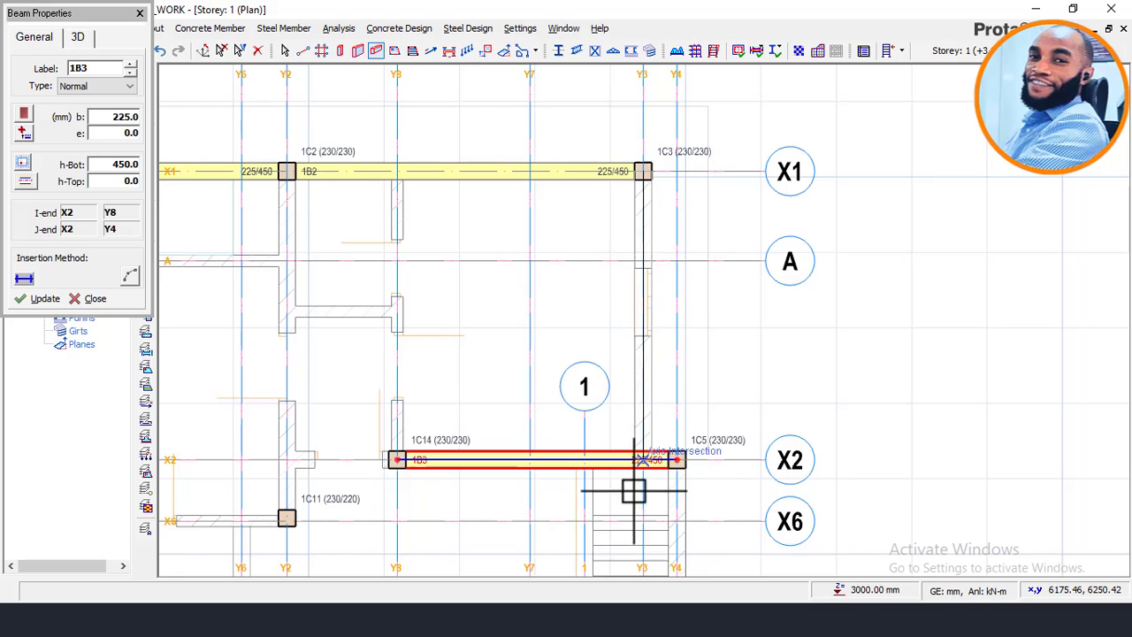
scroll(646, 464, "up", 2)
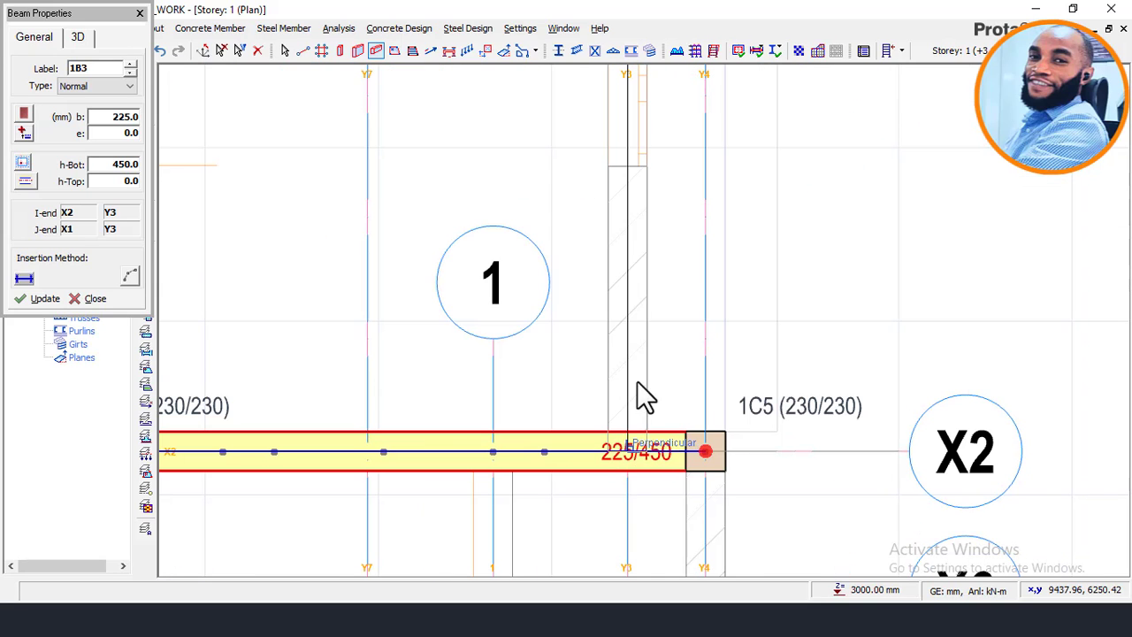
- Add beams along Y3, along Y4 to column 1C6, and along X4 between 1C7 and 1C13
left_click(646, 398)
scroll(675, 313, "down", 2)
scroll(700, 281, "up", 1)
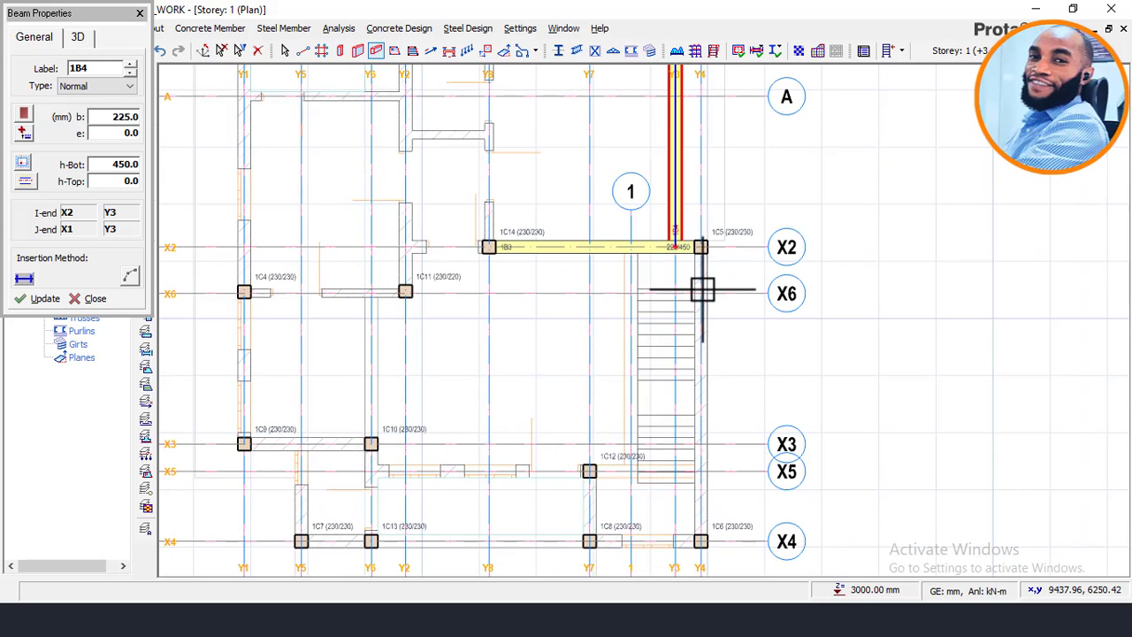
scroll(701, 282, "down", 1)
scroll(703, 468, "up", 2)
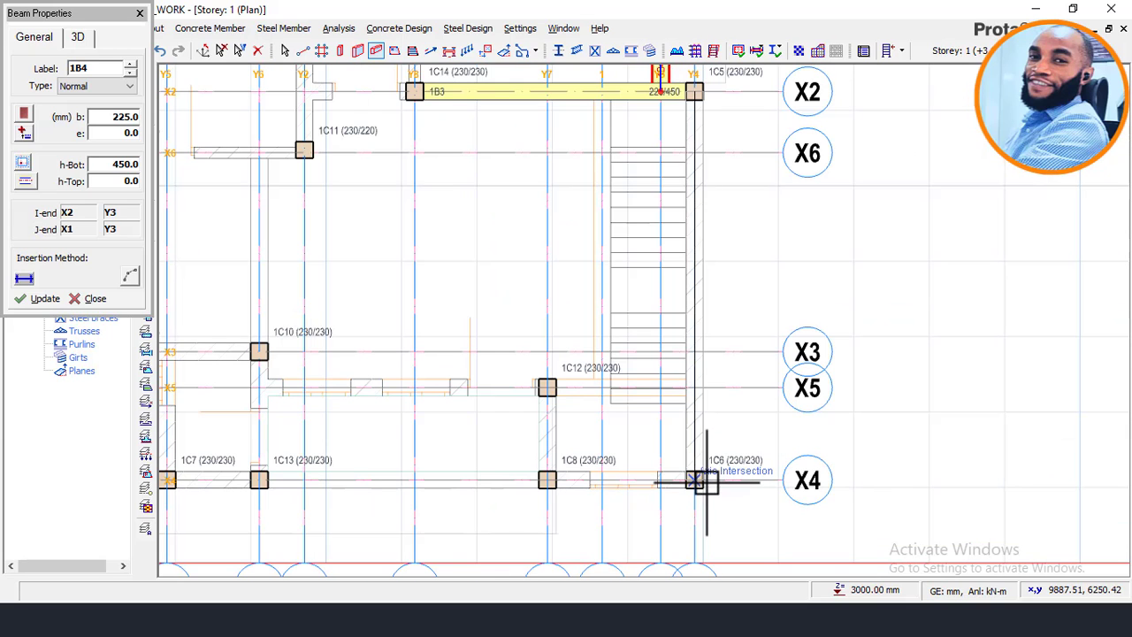
left_click(696, 482)
scroll(715, 480, "down", 2)
scroll(554, 494, "up", 3)
left_click(435, 478)
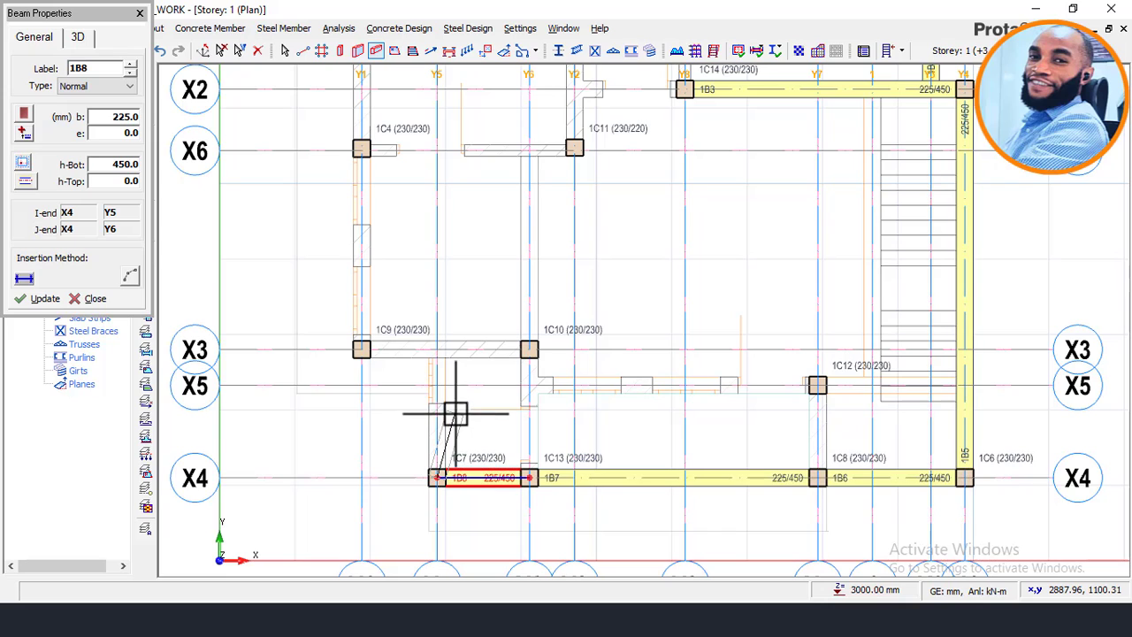
- Place beam 1B9 from 1C9 to 1C10 on X3 and beam 1B10 from 1C7 to X3
left_click(361, 349)
scroll(522, 349, "up", 2)
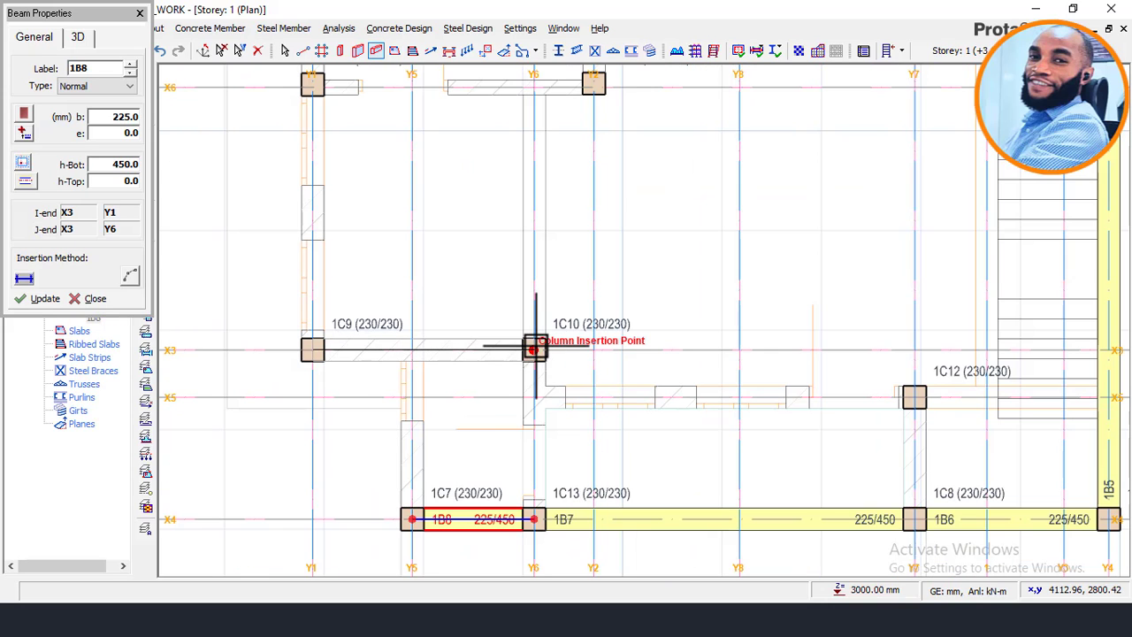
left_click(534, 348)
left_click(412, 519)
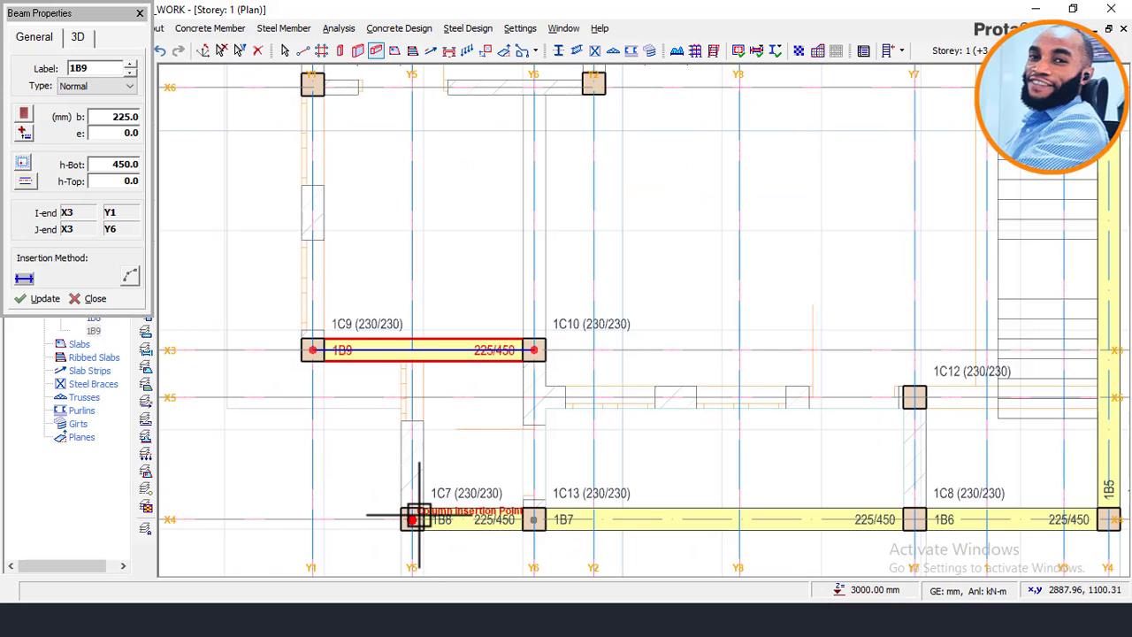
left_click(412, 344)
scroll(435, 495, "down", 4)
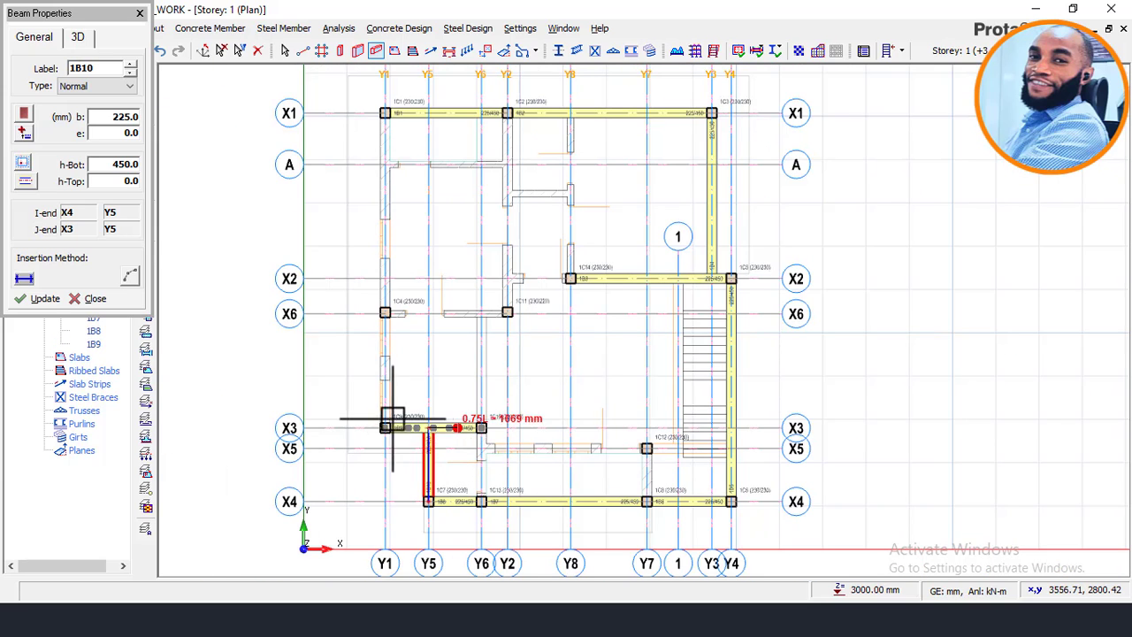
- Place the Y1 beam from X6 to X1, beam 1B13 from 1C2 to 1C11, and beam 1B14 from 1C4 to 1C11
left_click(385, 313)
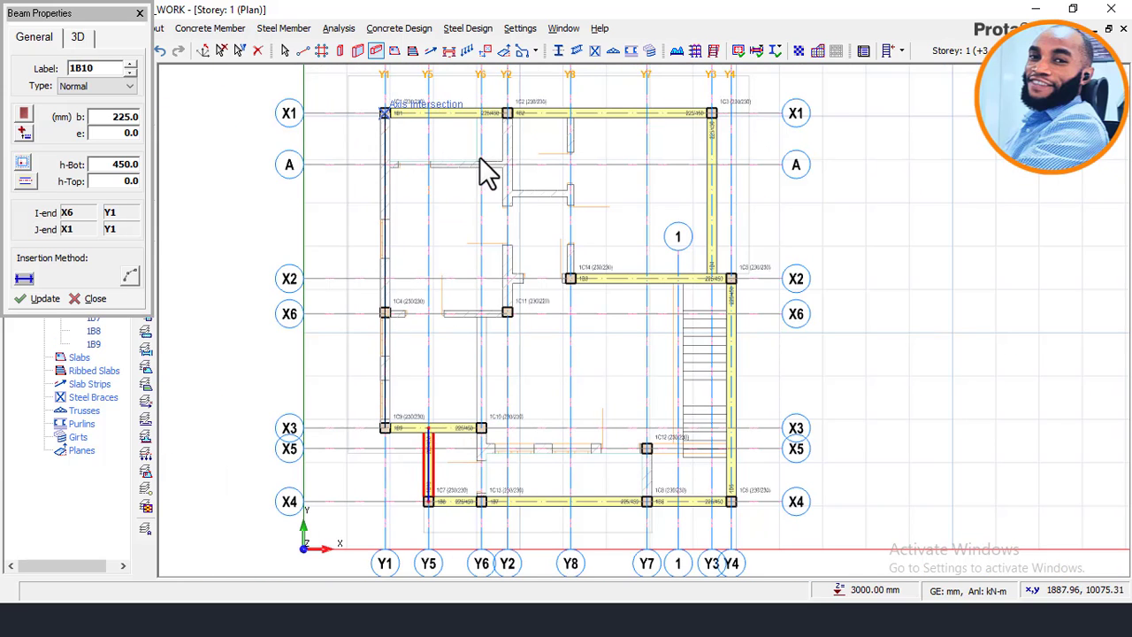
left_click(385, 114)
scroll(505, 113, "up", 3)
left_click(507, 113)
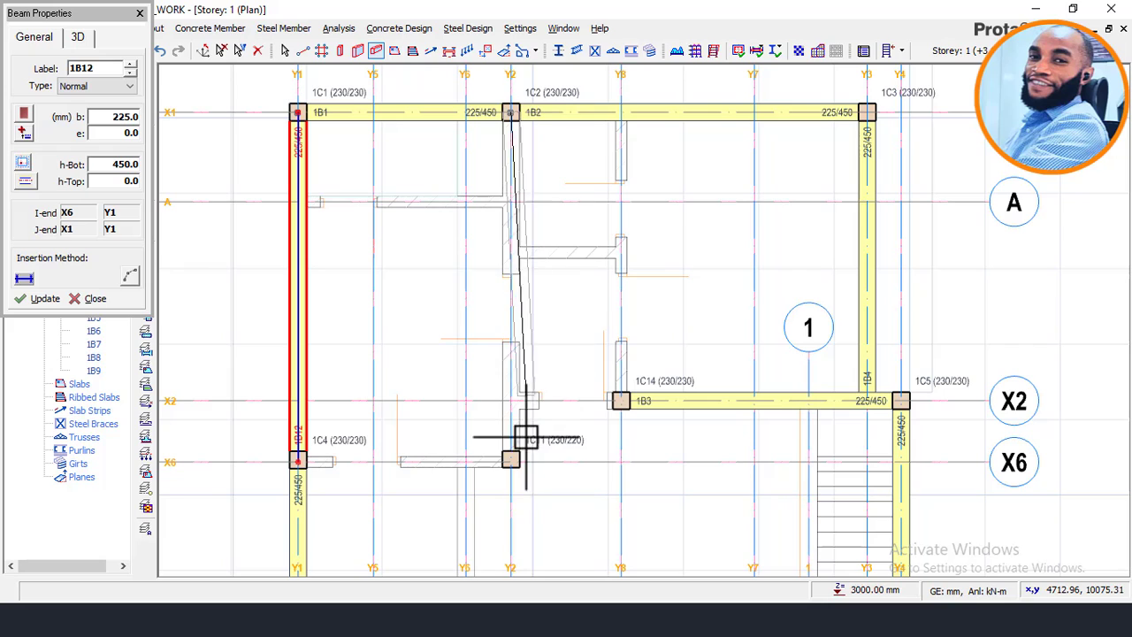
left_click(511, 460)
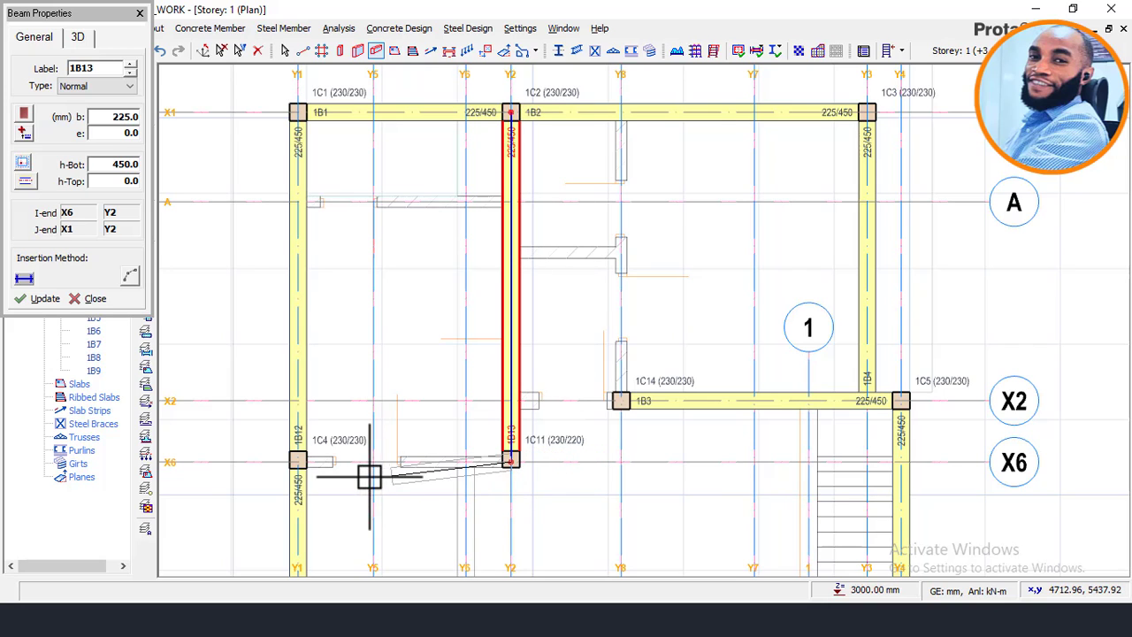
scroll(316, 468, "up", 1)
scroll(292, 460, "up", 1)
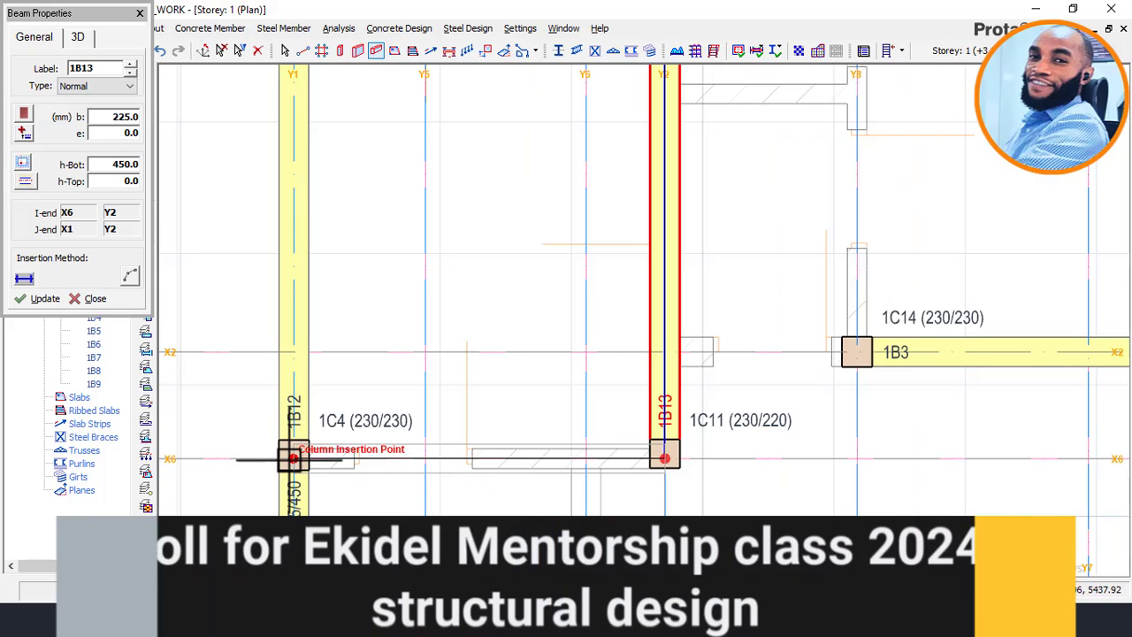
left_click(294, 458)
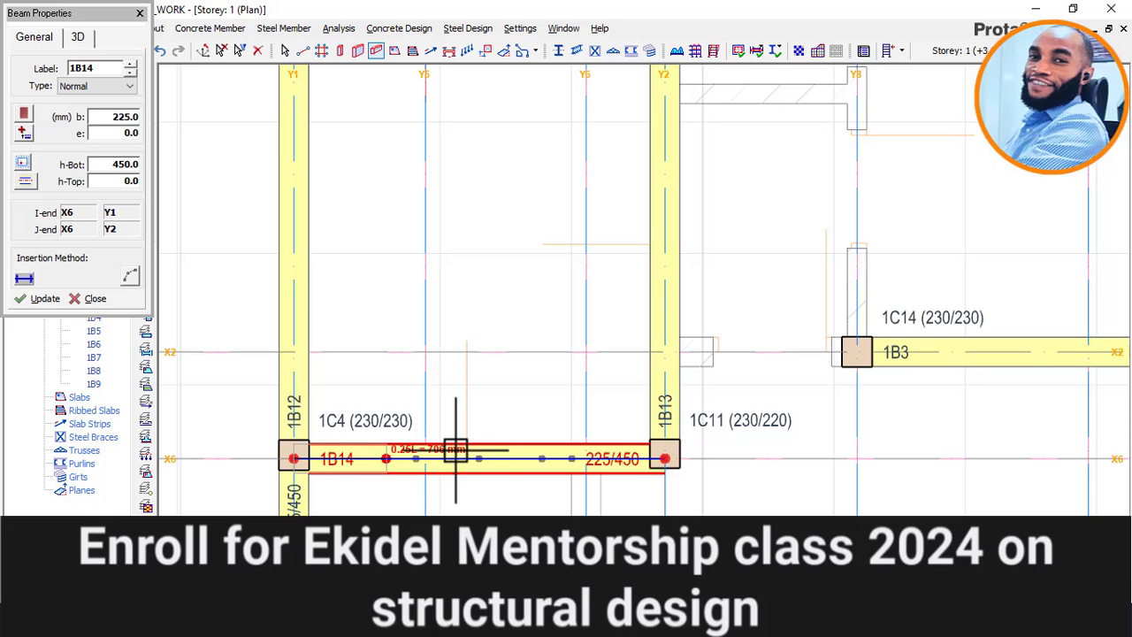
scroll(479, 422, "down", 2)
scroll(566, 455, "up", 3)
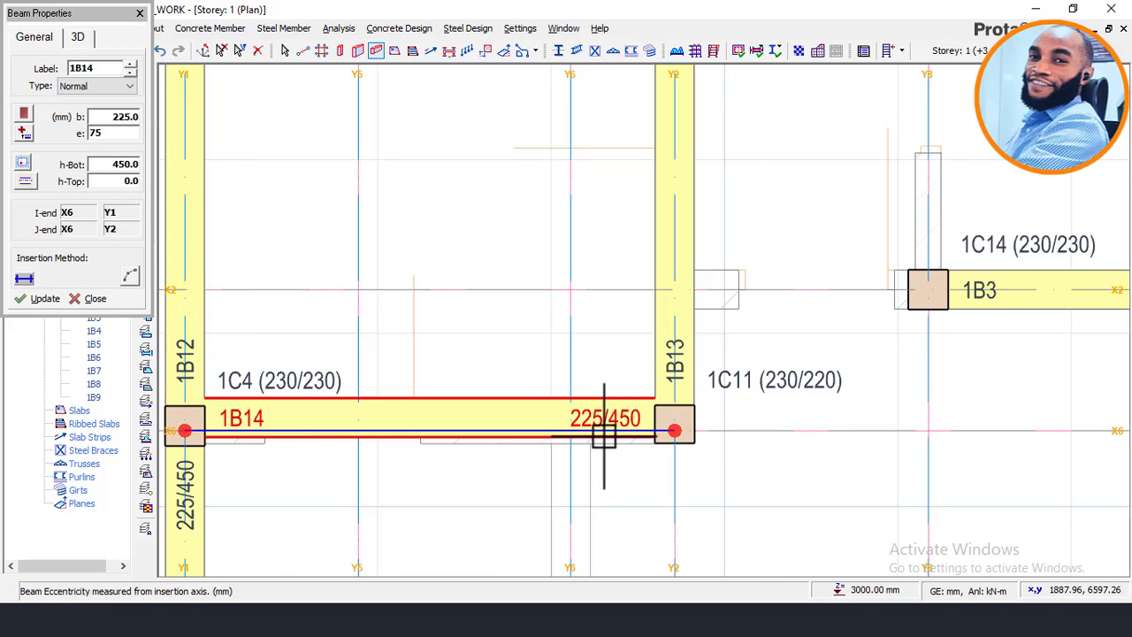
- Apply trial eccentricities of 37.5 mm and then 25 mm to beam 1B14
scroll(601, 434, "up", 1)
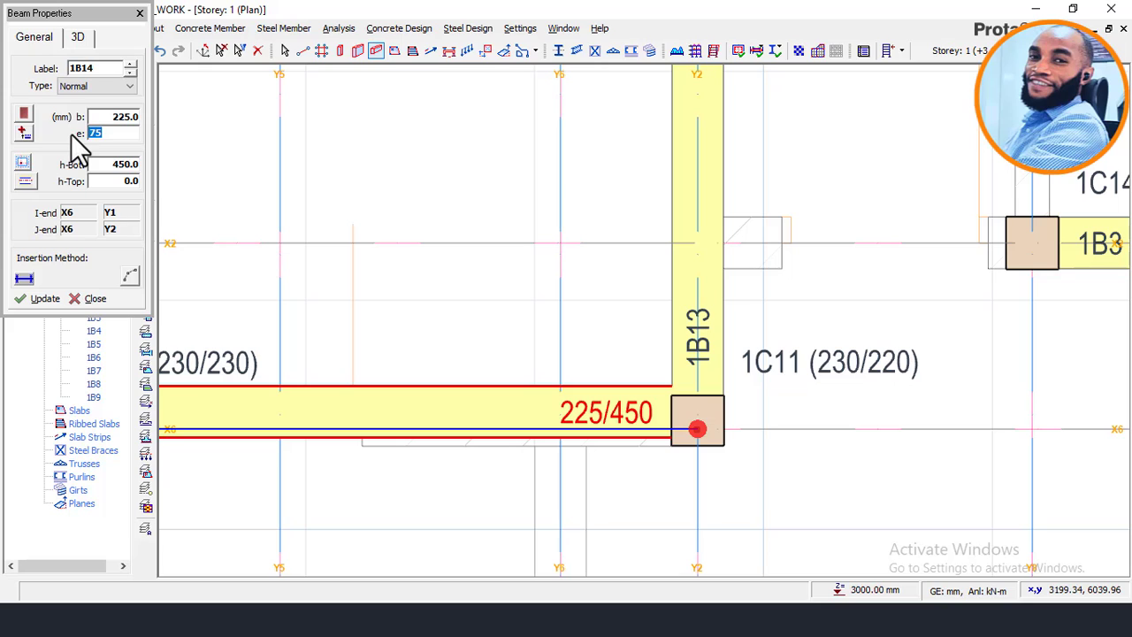
type("5")
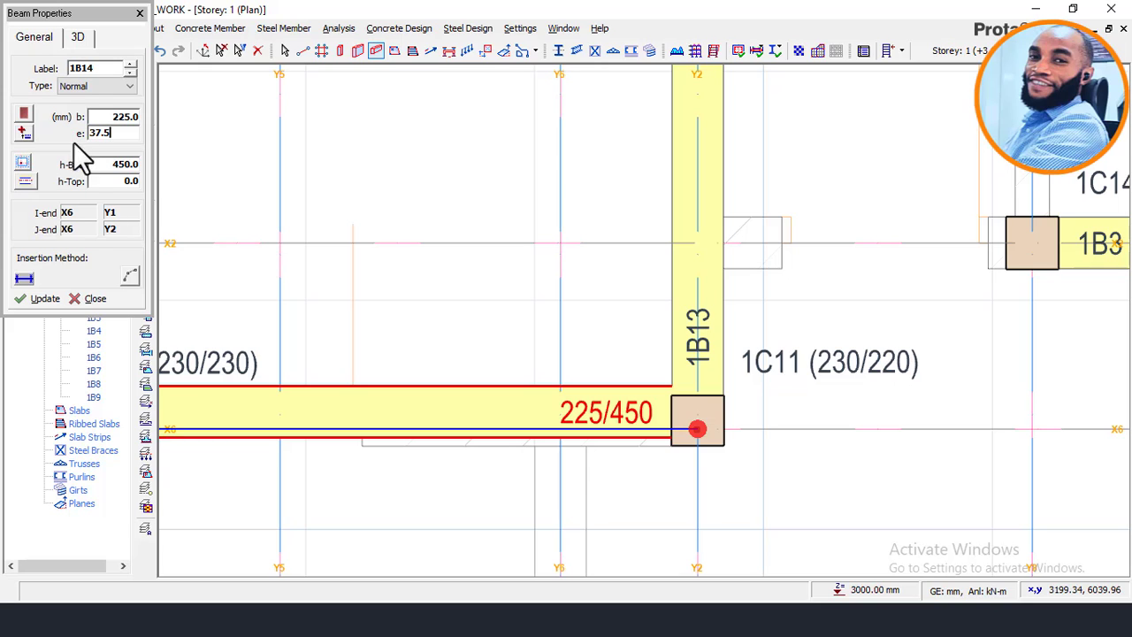
left_click(38, 299)
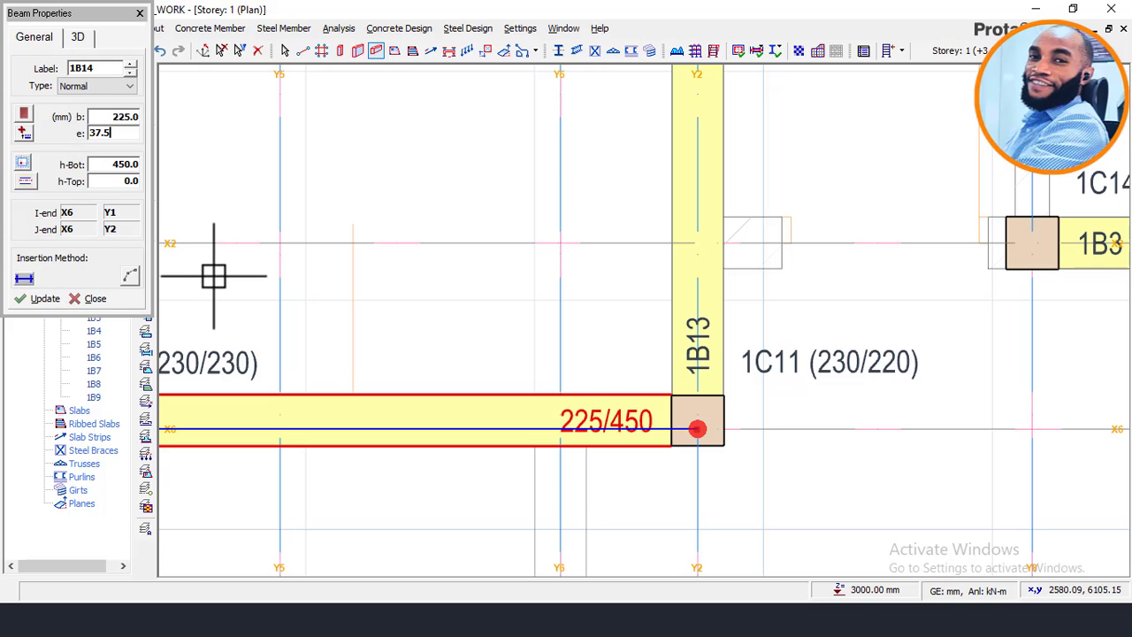
scroll(664, 396, "down", 2)
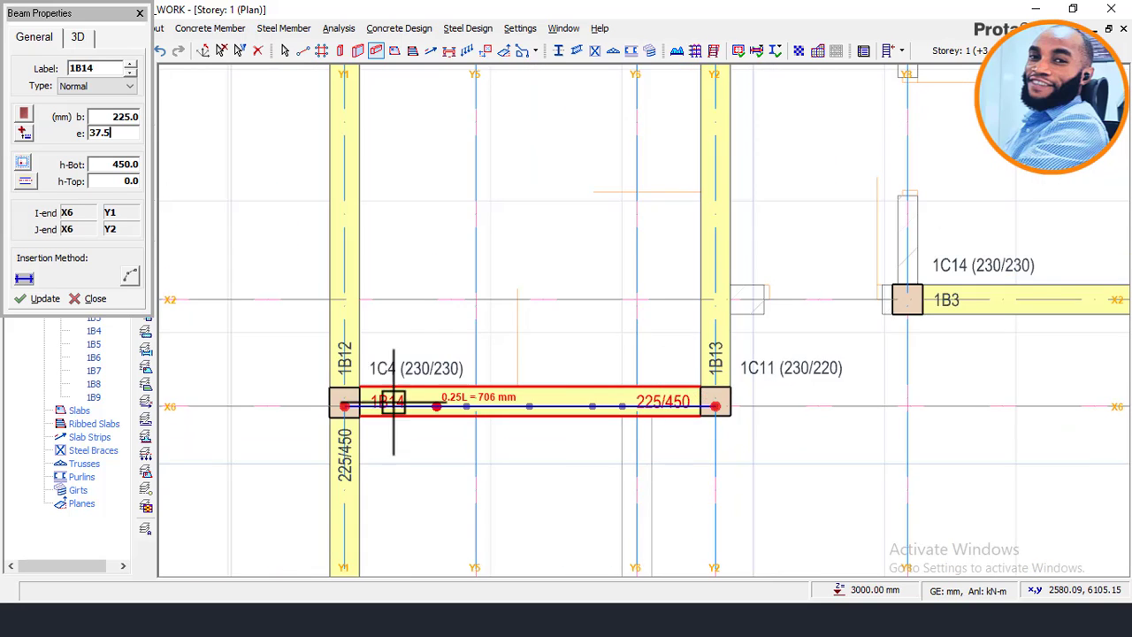
scroll(392, 398, "up", 2)
scroll(371, 403, "down", 1)
scroll(354, 407, "up", 5)
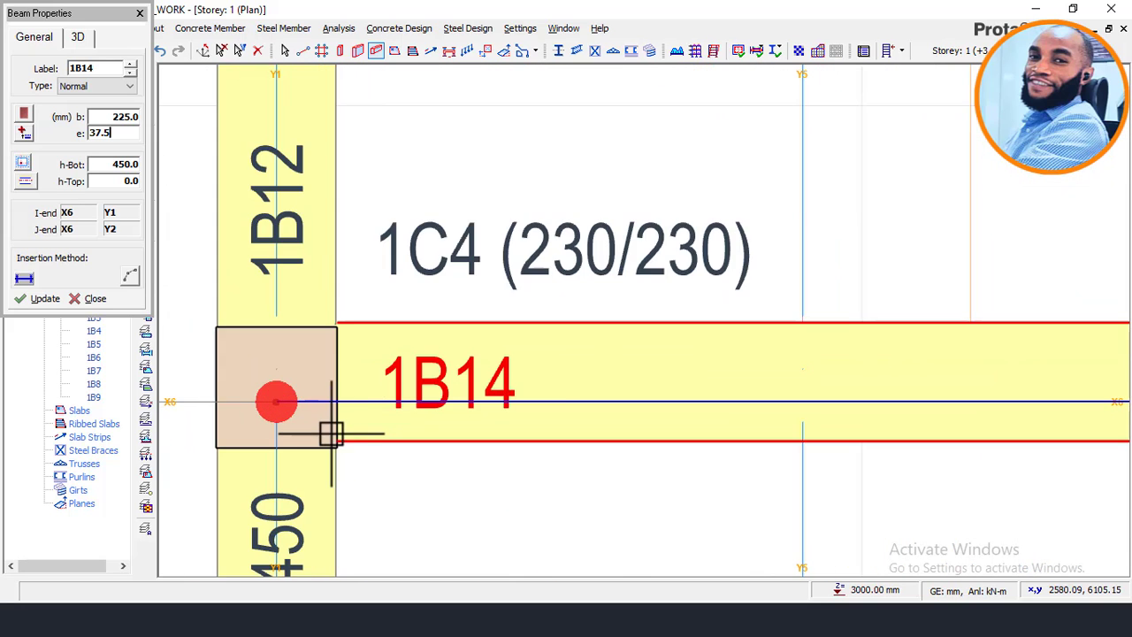
left_click_drag(115, 134, 46, 134)
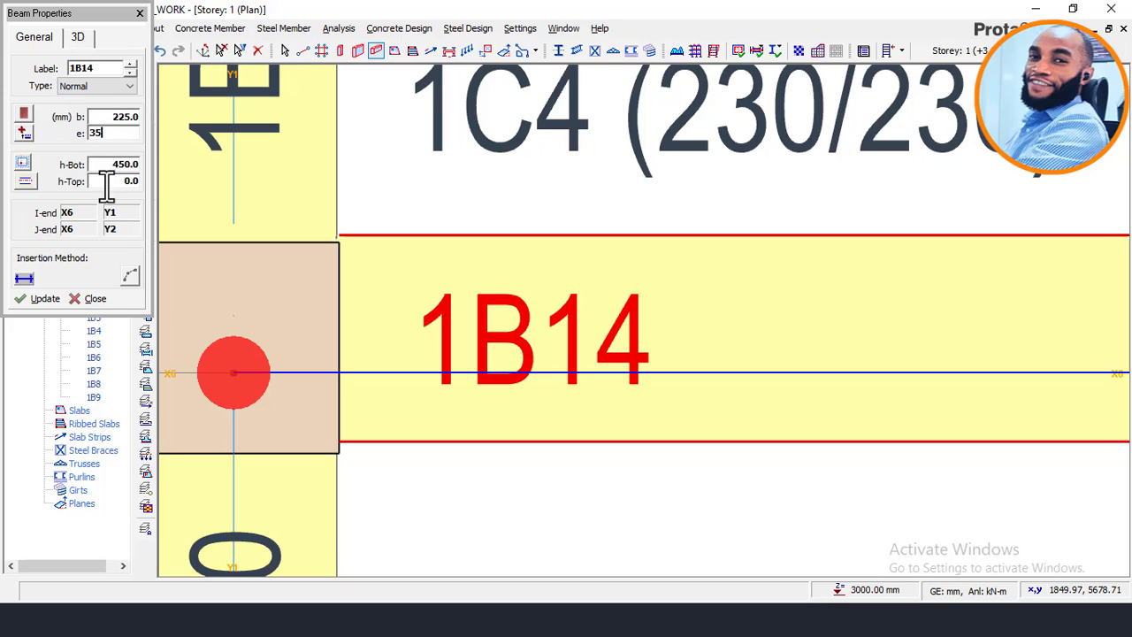
left_click(44, 298)
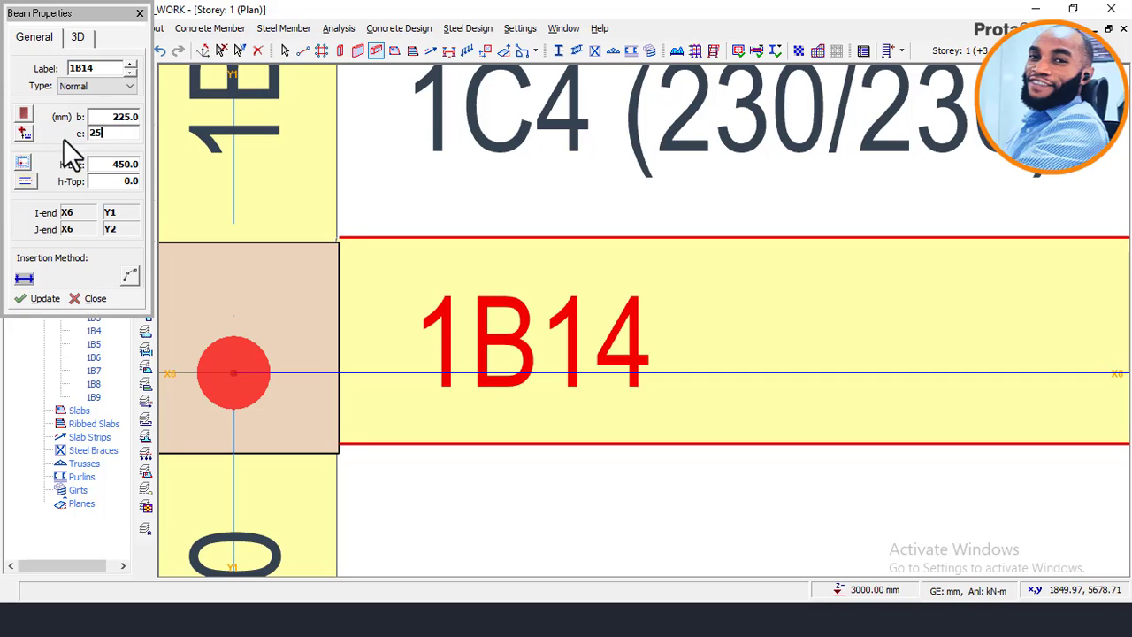
left_click(32, 297)
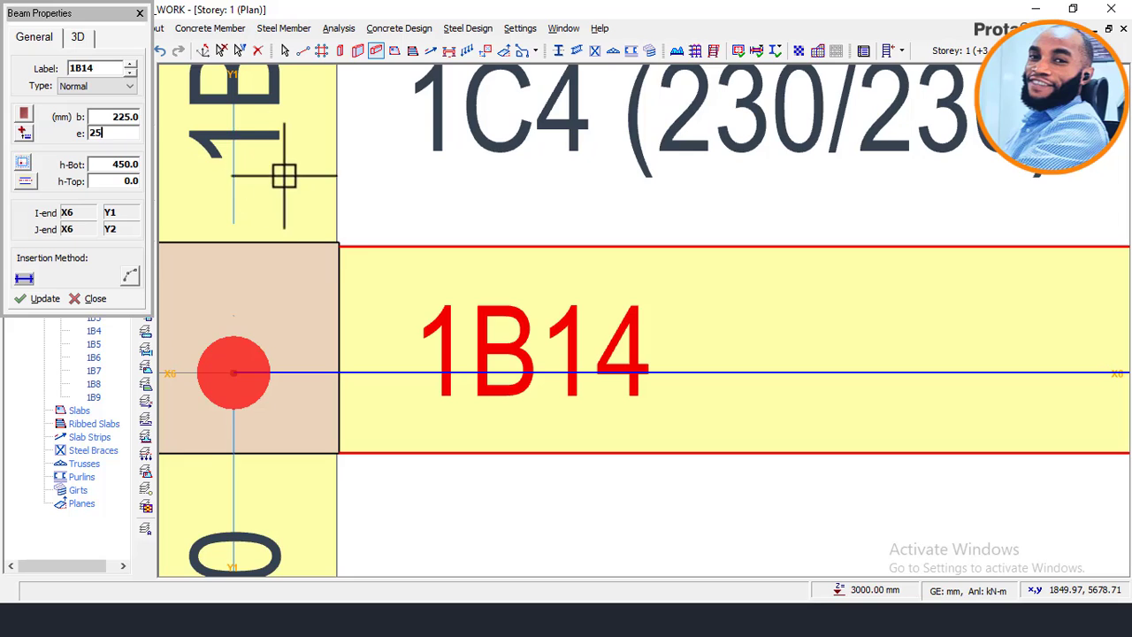
- Apply a 27.5 mm eccentricity to beam 1B14
scroll(280, 167, "down", 5)
scroll(840, 292, "up", 2)
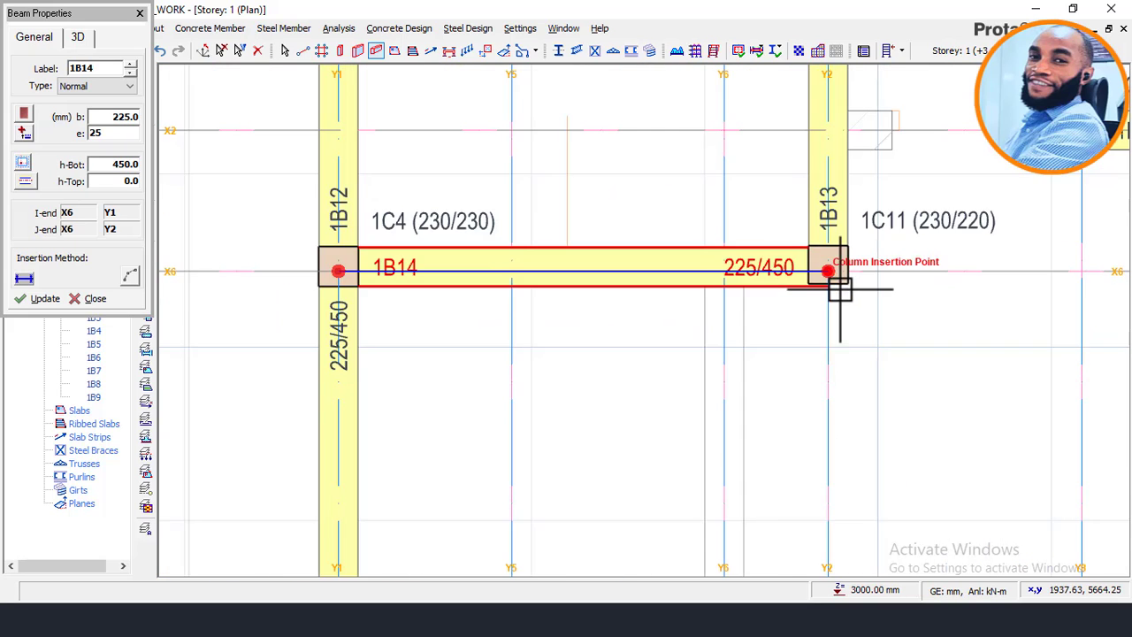
scroll(841, 288, "up", 3)
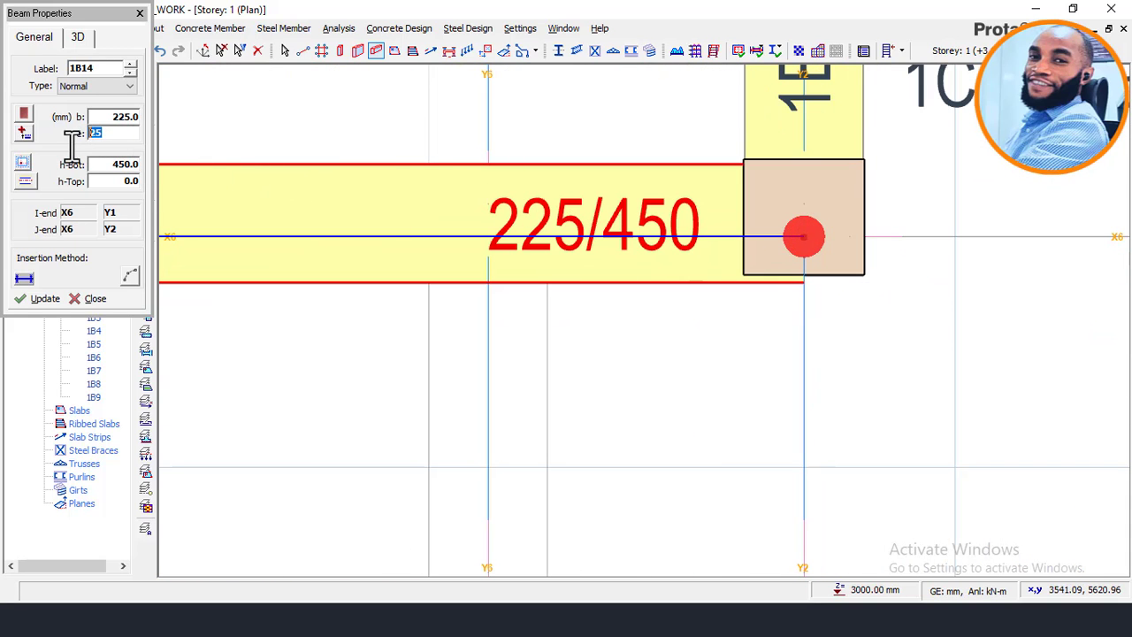
type("7.5")
left_click(47, 298)
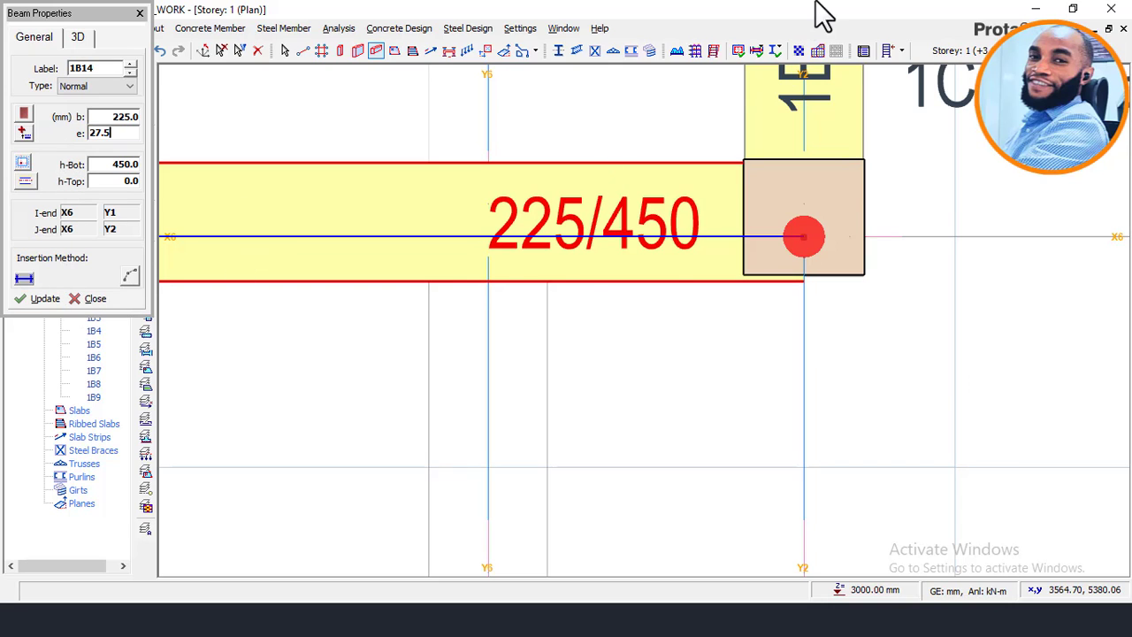
left_click(799, 51)
- Clear the e field and enter a 39 mm eccentricity for beam 1B14
double_click(138, 132)
key("BackSpace")
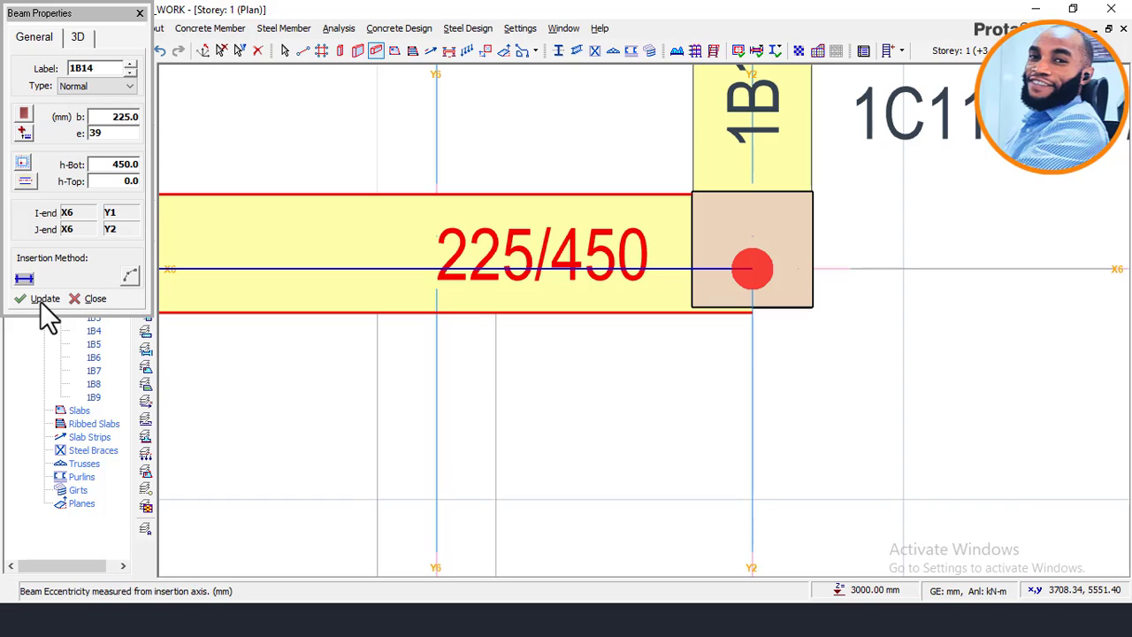
scroll(682, 309, "down", 5)
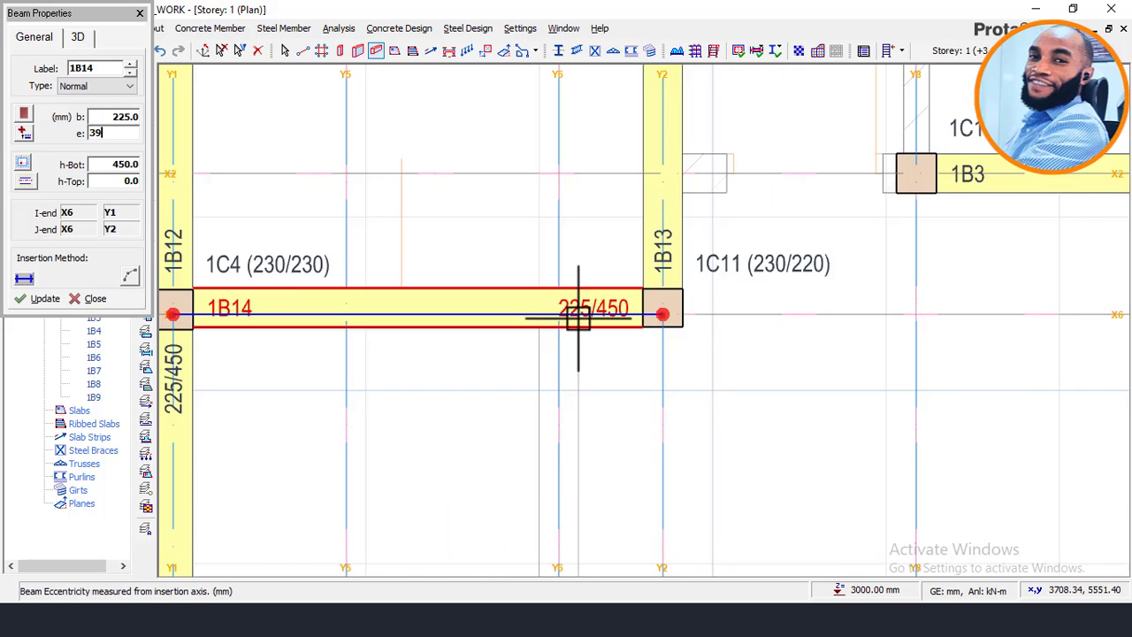
type("39")
scroll(591, 315, "down", 5)
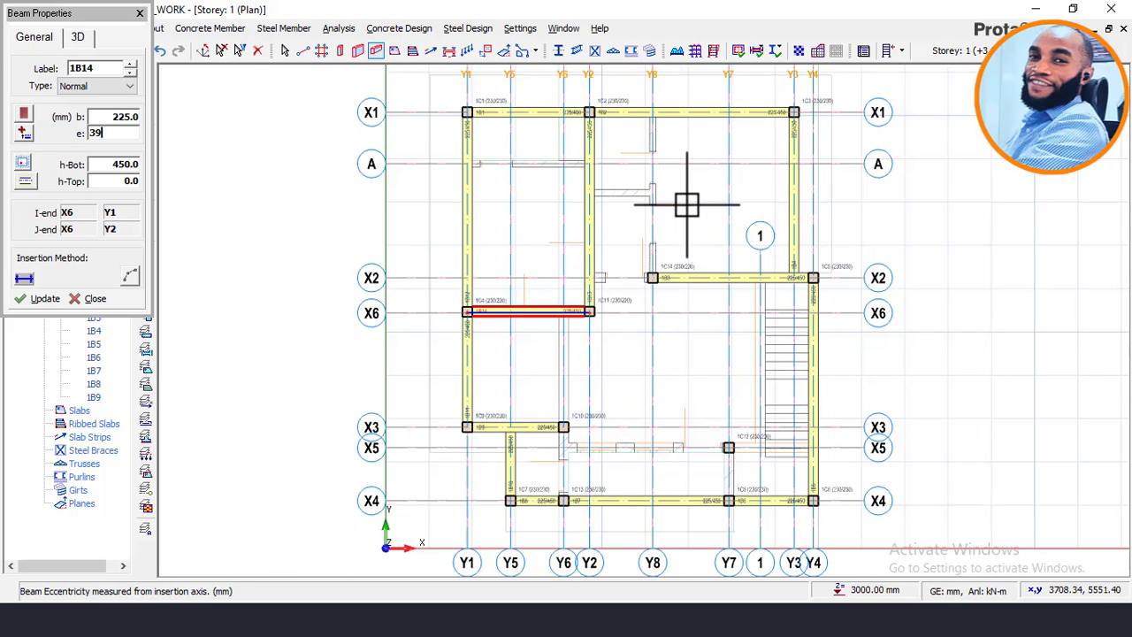
scroll(667, 177, "up", 2)
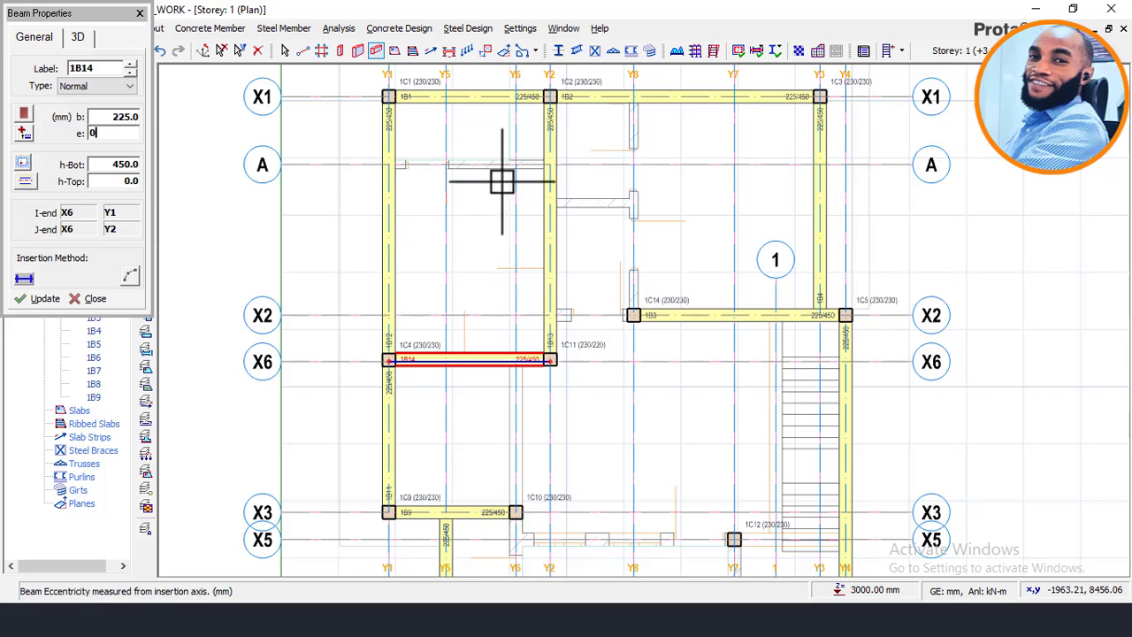
- Place beam 1B15 from the Y8 top down to 1C14 and beam 1B16 to the X2/Y2 intersection
scroll(632, 95, "up", 3)
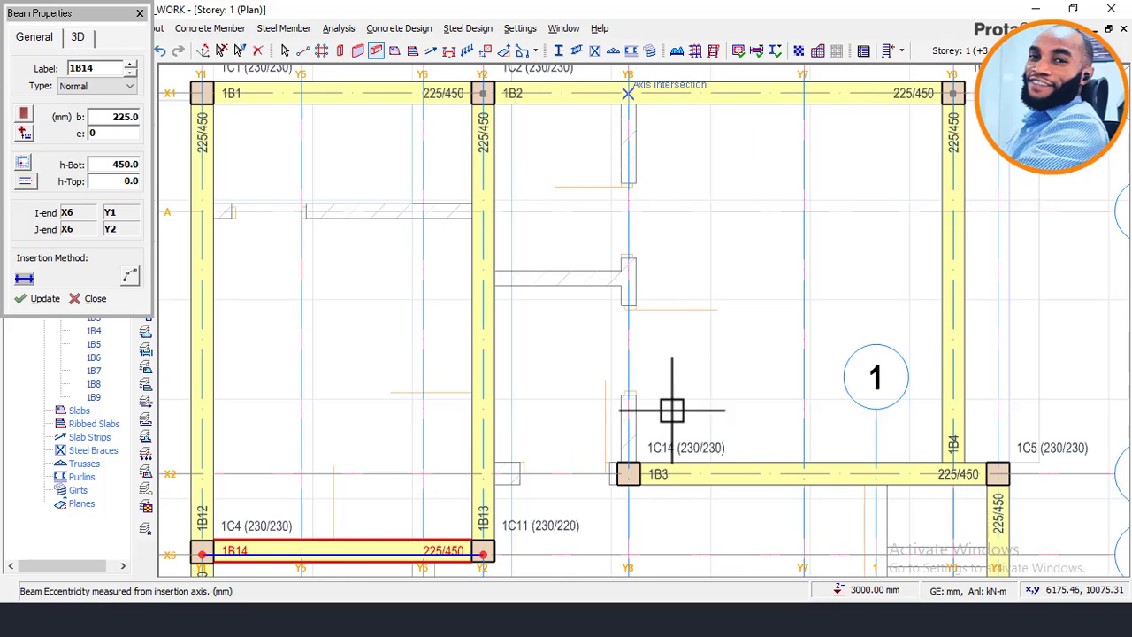
left_click(630, 474)
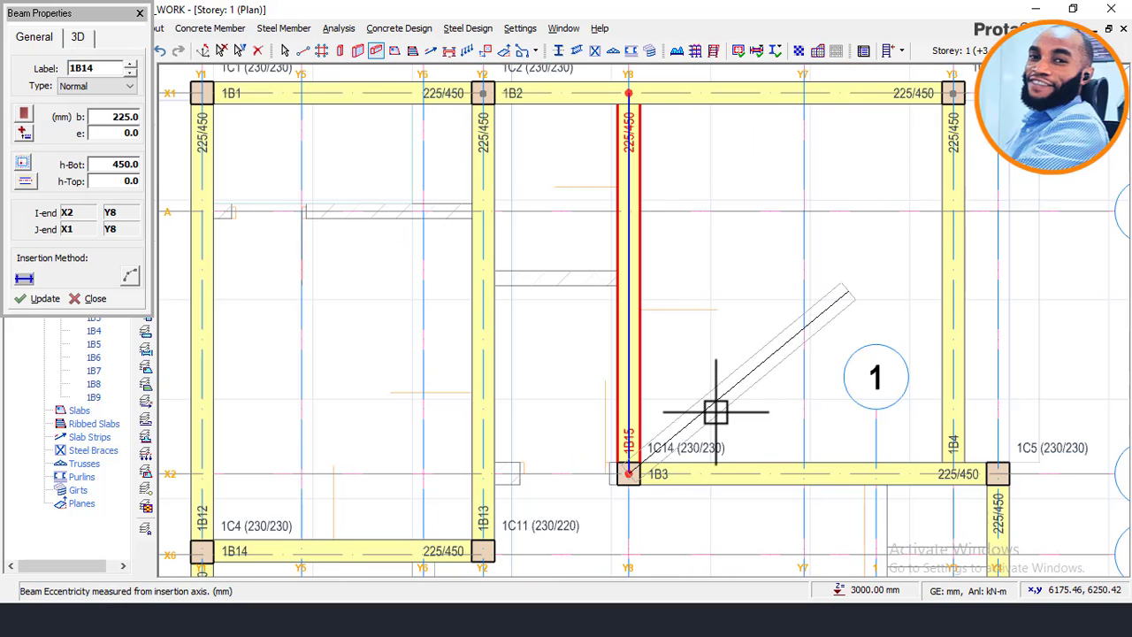
scroll(520, 506, "up", 2)
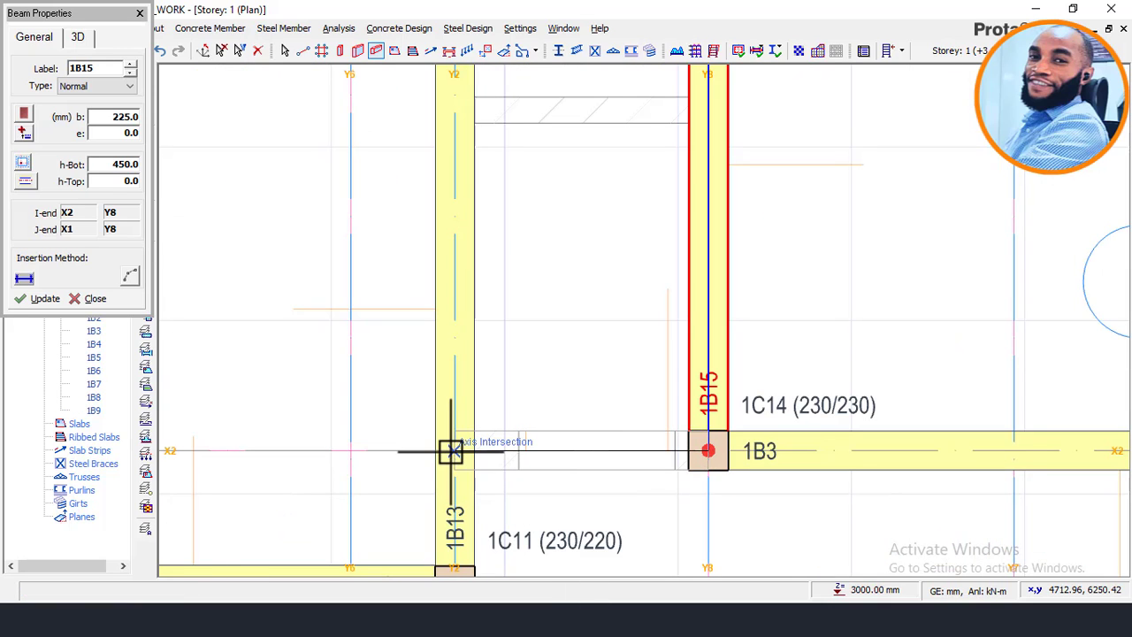
left_click(453, 451)
scroll(521, 394, "down", 4)
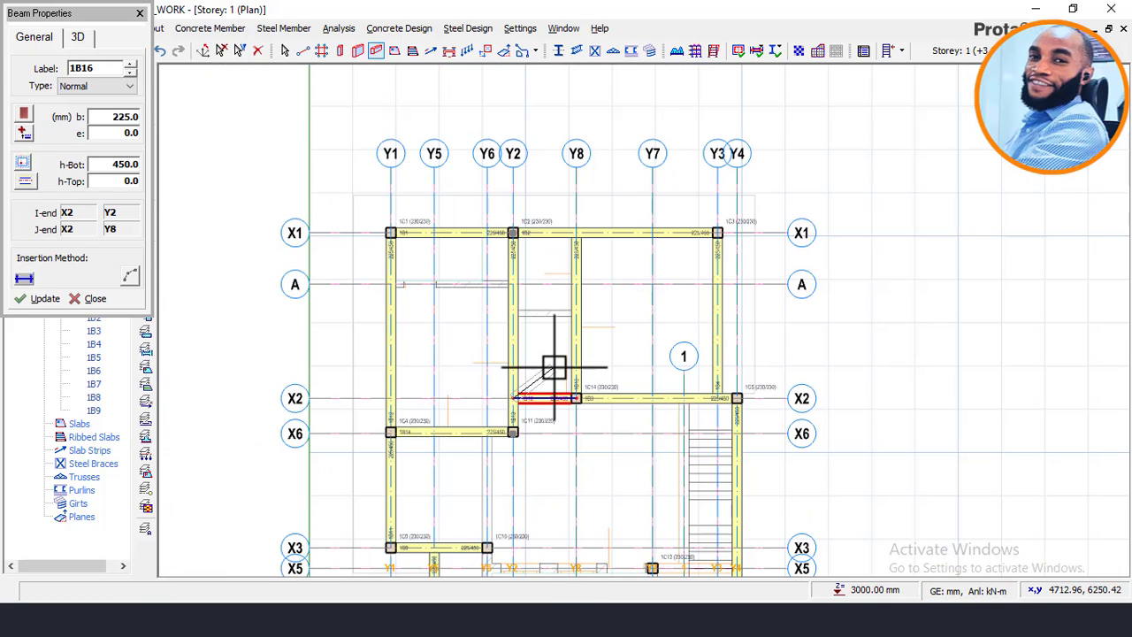
- Place a Y6 beam from column 1C13 to axis X6 and an X5 beam ending at axis Y4
middle_click_drag(597, 384, 592, 329)
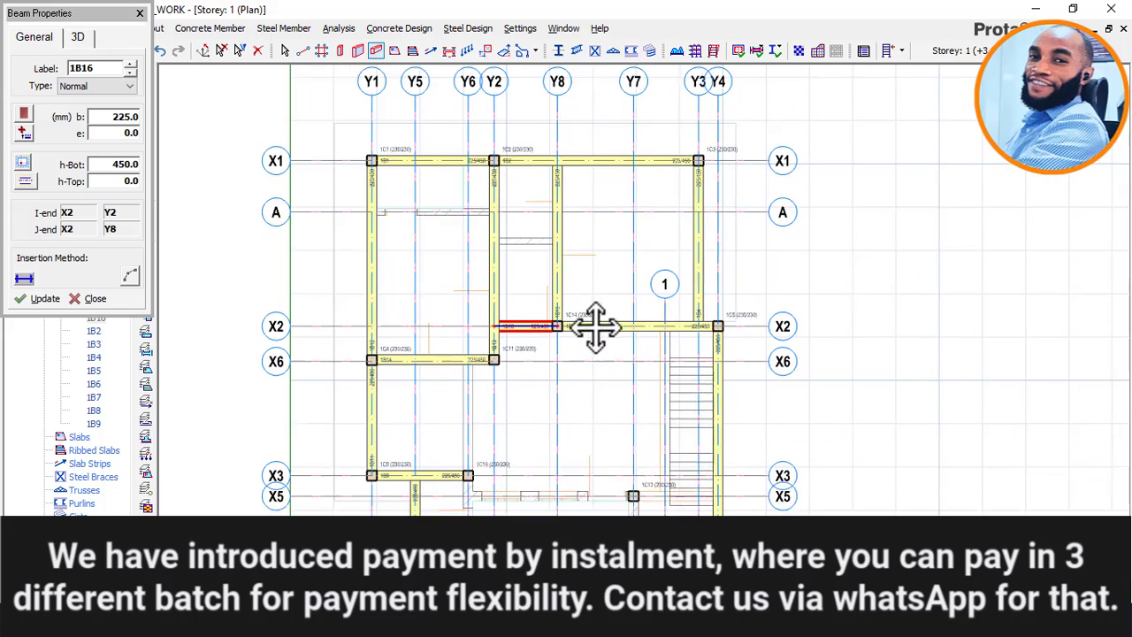
scroll(647, 492, "up", 3)
scroll(647, 492, "up", 1)
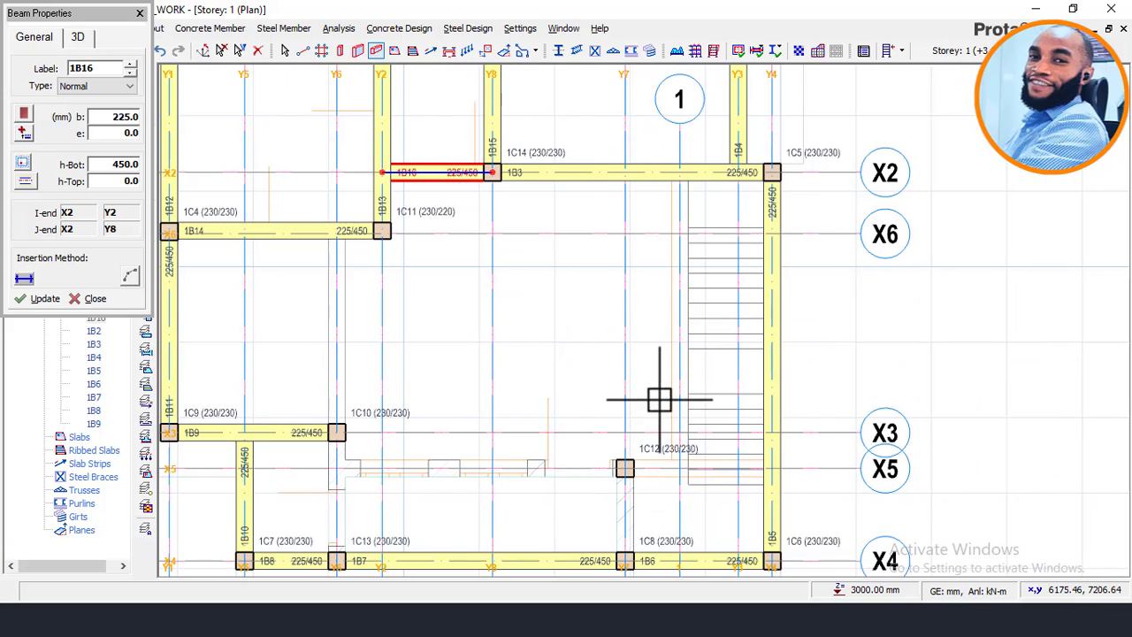
middle_click_drag(619, 425, 488, 506)
left_click(464, 478)
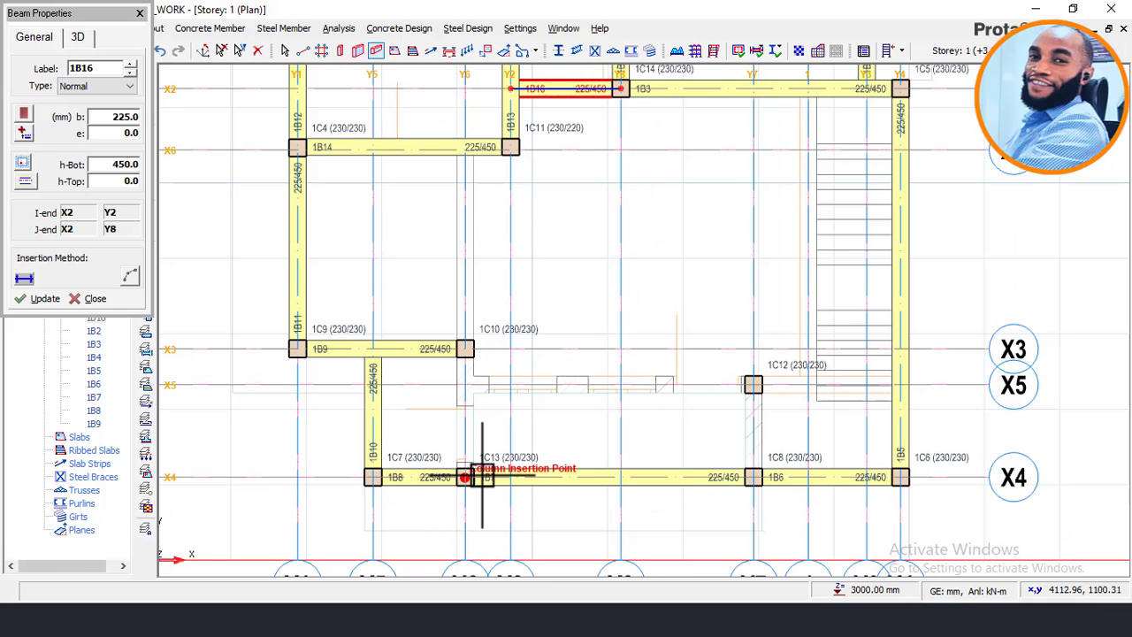
left_click(464, 147)
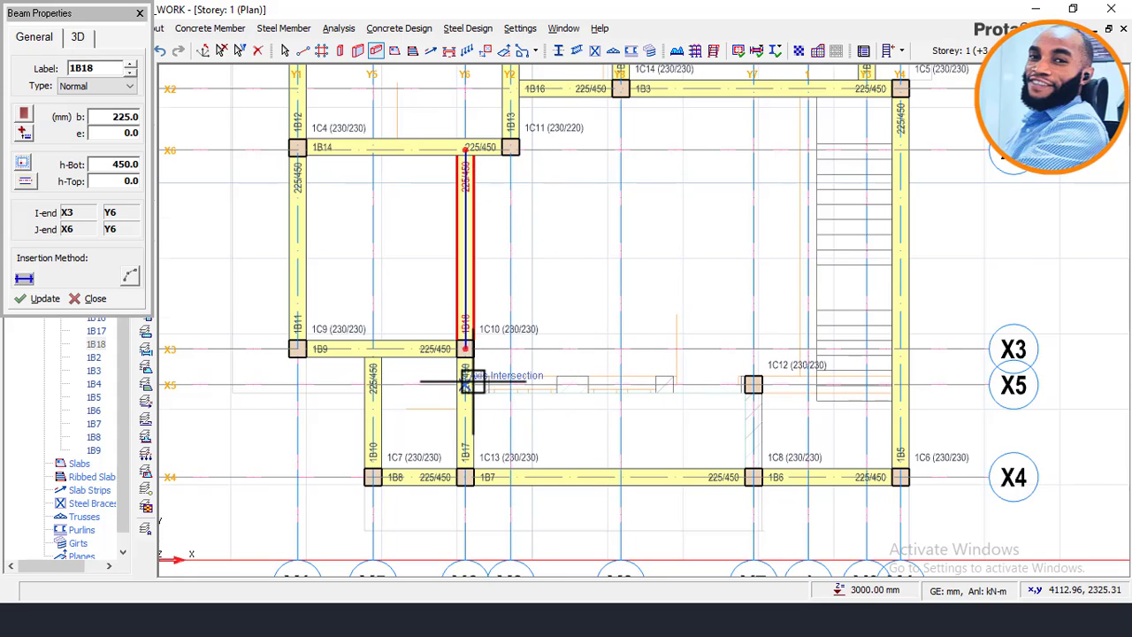
scroll(466, 383, "up", 2)
scroll(826, 425, "down", 3)
scroll(743, 406, "up", 3)
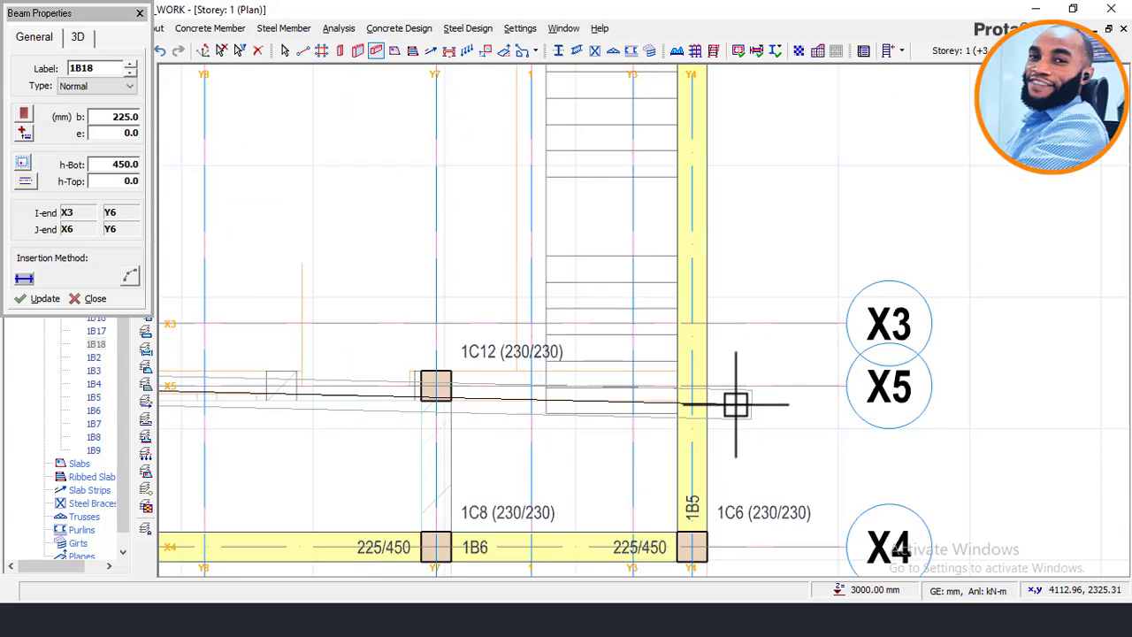
scroll(742, 406, "up", 1)
left_click(766, 359)
scroll(715, 361, "down", 3)
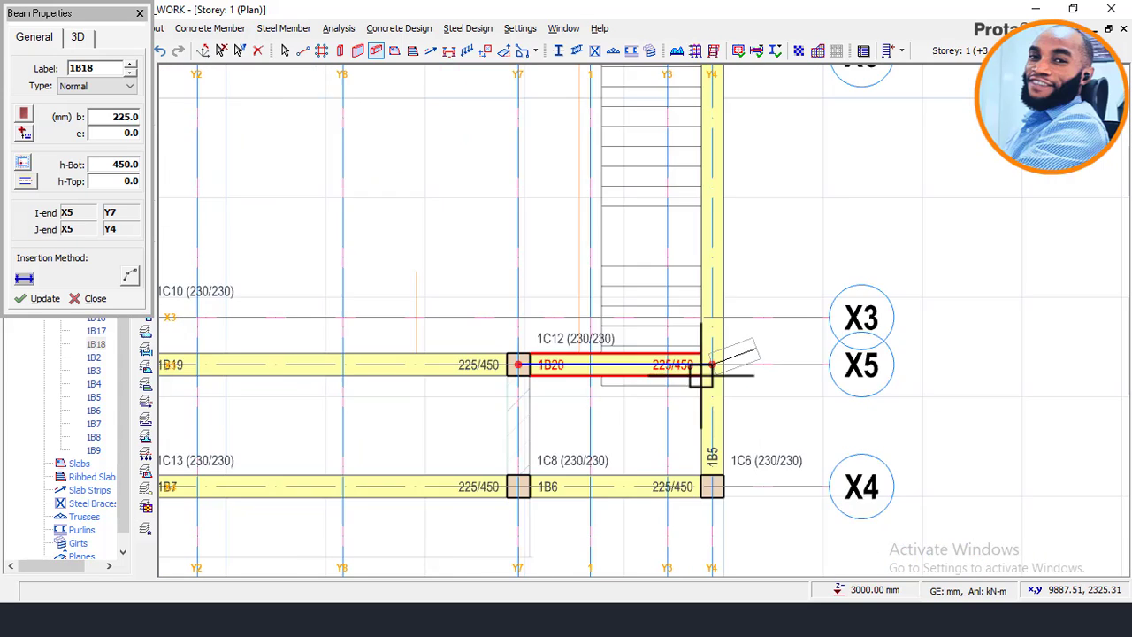
scroll(574, 476, "up", 2)
- Place a Y7 beam from column 1C8 to axis X5, then cancel the pending beam line
left_click(574, 453)
left_click(574, 329)
scroll(607, 413, "down", 1)
scroll(606, 412, "down", 2)
middle_click_drag(607, 412, 571, 480)
scroll(571, 480, "up", 1)
scroll(607, 457, "up", 1)
middle_click_drag(587, 434, 558, 343)
key("Escape")
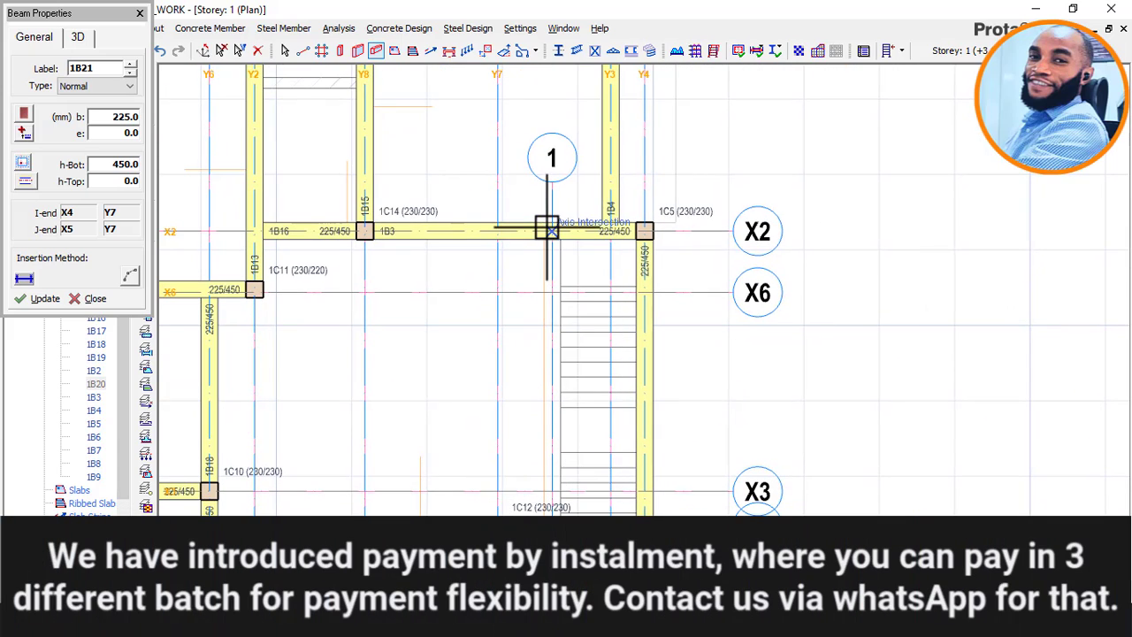
- Place a beam along axis 1 from X2 to X5
left_click(546, 228)
scroll(599, 481, "up", 1)
left_click(538, 539)
scroll(702, 387, "down", 2)
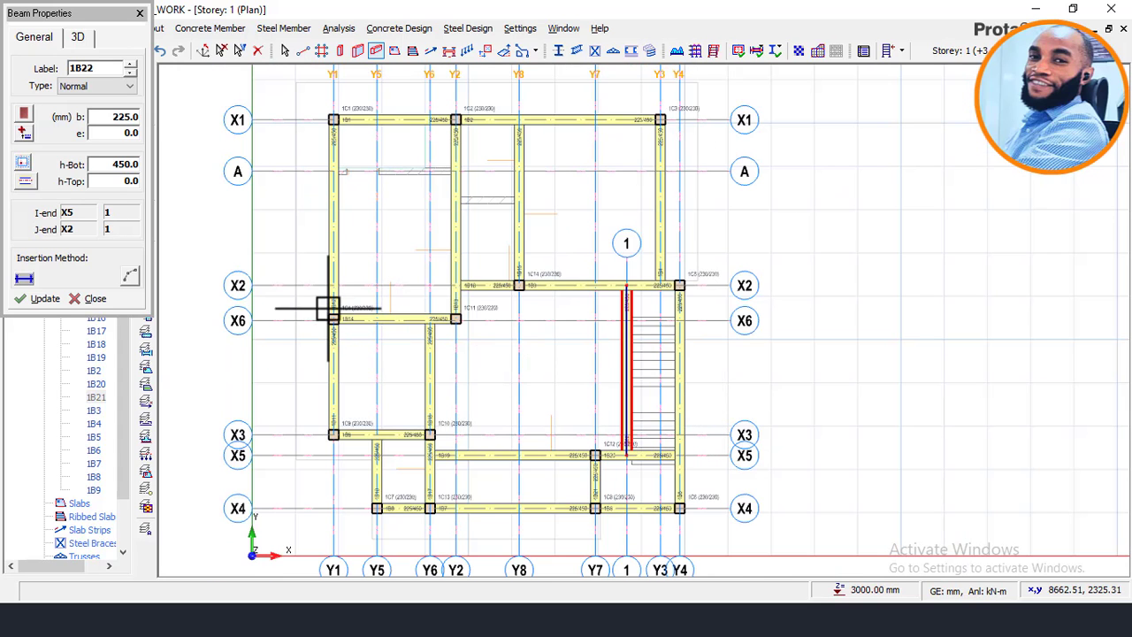
scroll(336, 164, "up", 3)
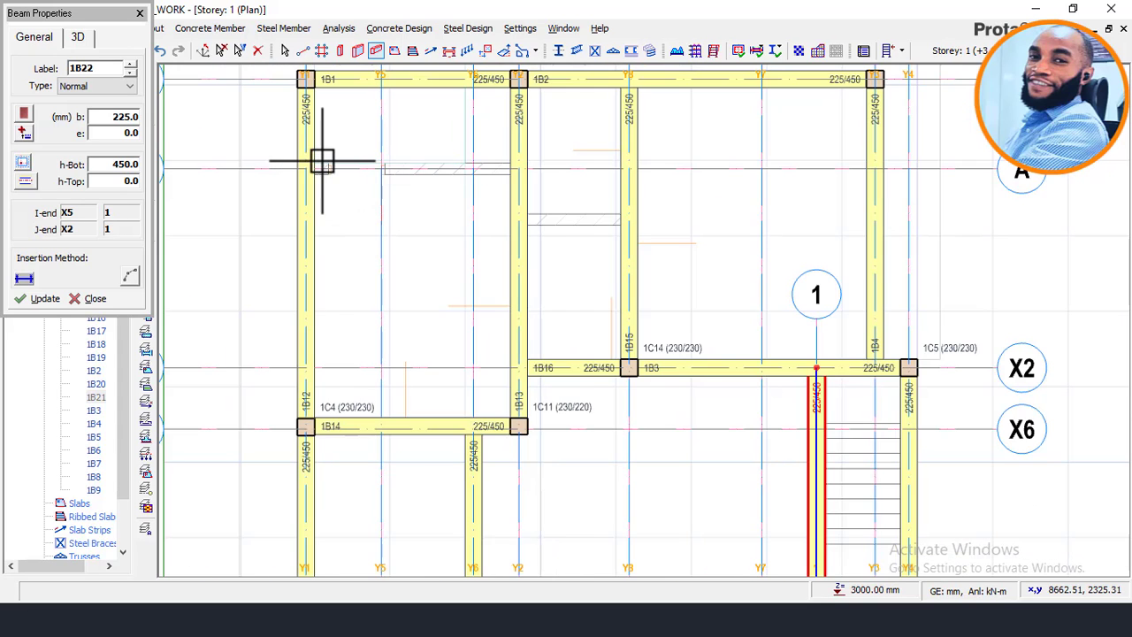
scroll(310, 169, "up", 2)
- Place beam 1B23 along axis A between Y1 and Y2
left_click(301, 180)
left_click(604, 213)
scroll(574, 230, "down", 3)
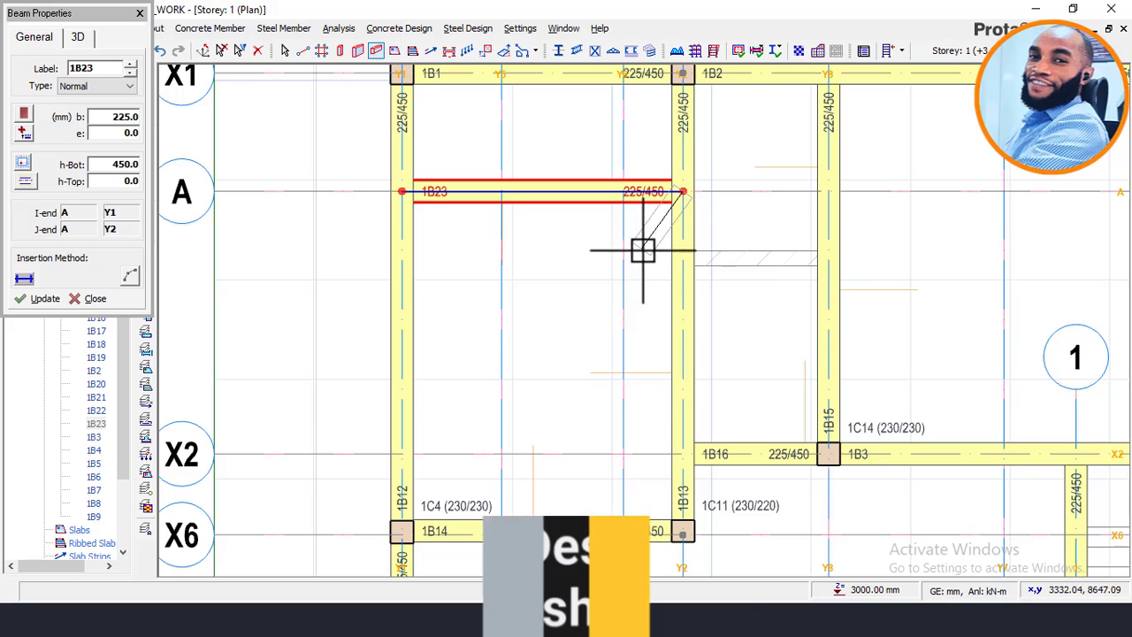
scroll(539, 245, "down", 3)
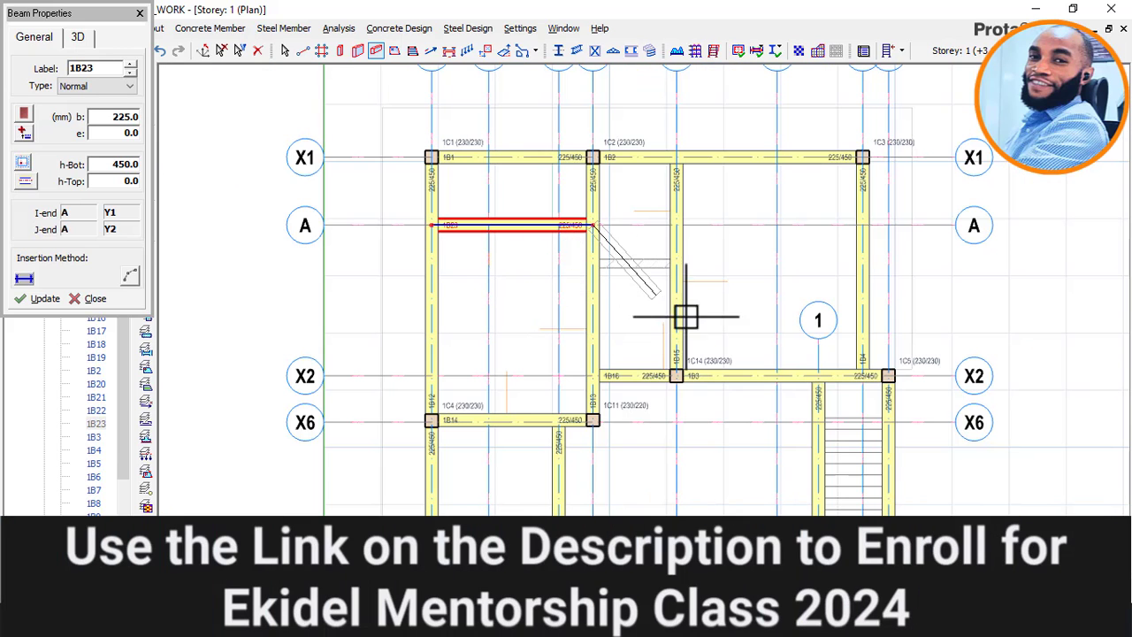
- Review rows X1 and A in the plan and finish beam insertion
middle_click_drag(695, 346, 657, 304)
middle_click_drag(622, 419, 629, 403)
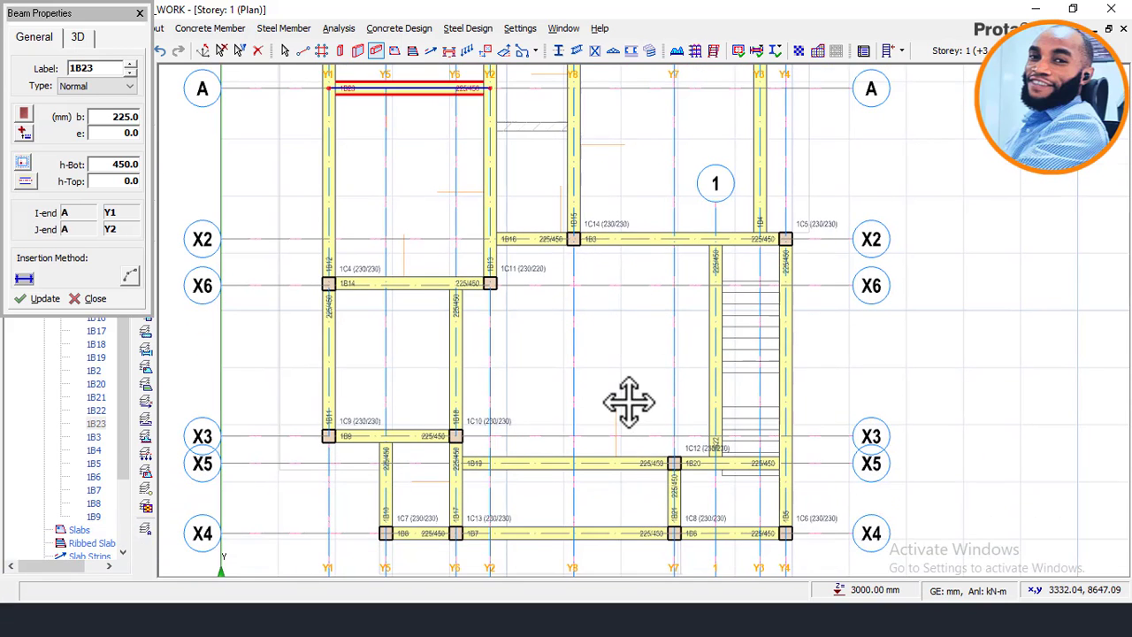
scroll(670, 473, "up", 1)
scroll(655, 420, "up", 1)
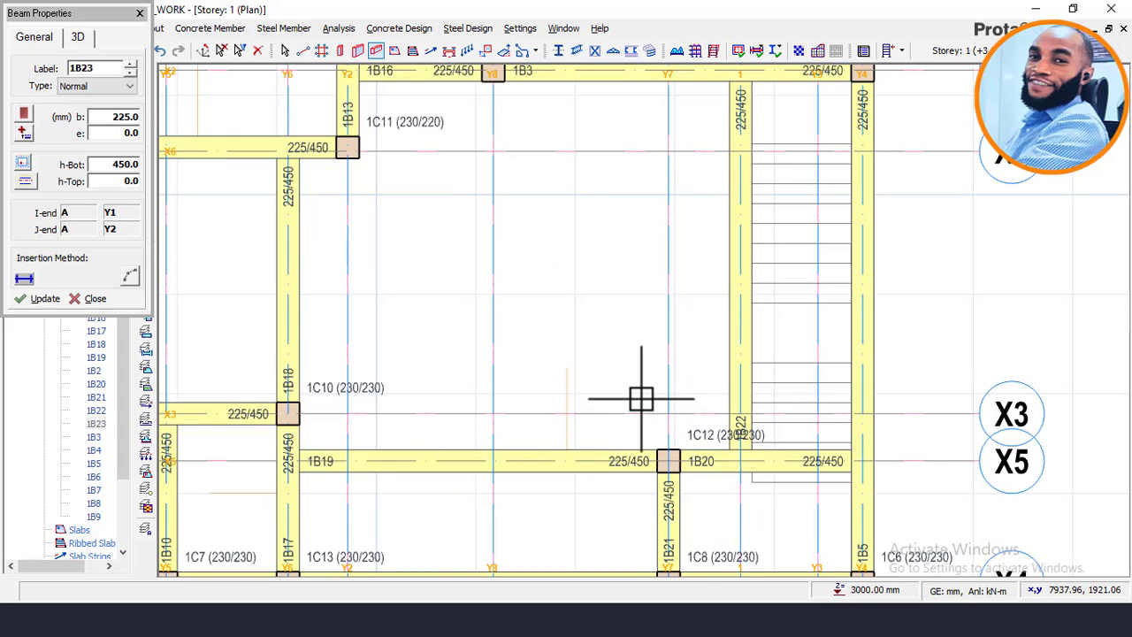
scroll(641, 398, "down", 1)
middle_click_drag(616, 401, 617, 386)
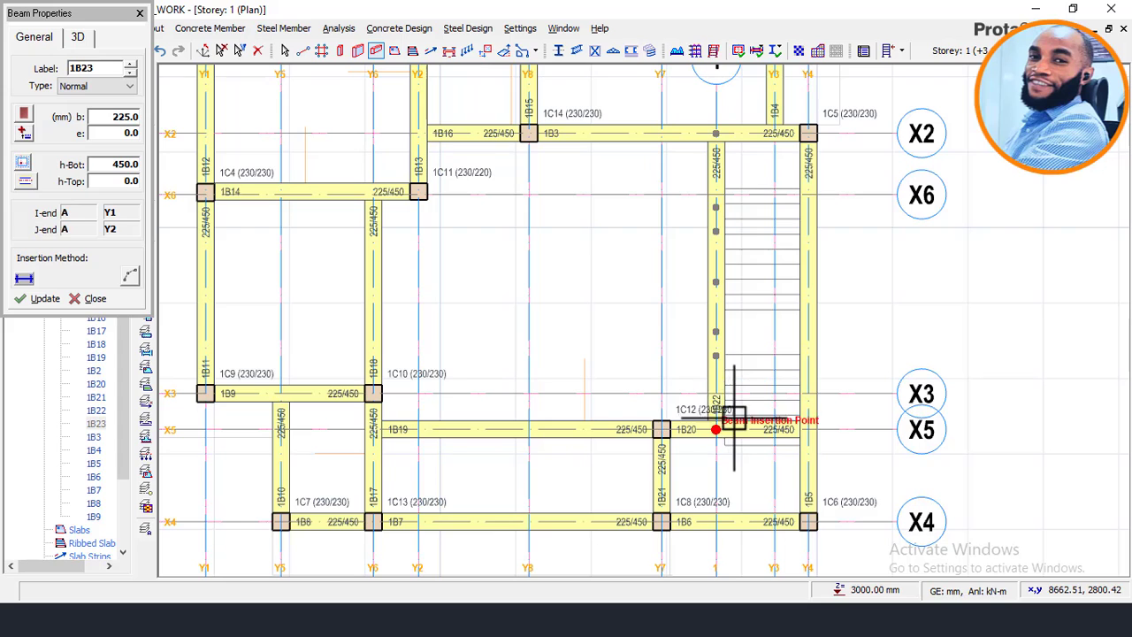
scroll(696, 430, "up", 1)
scroll(682, 417, "down", 2)
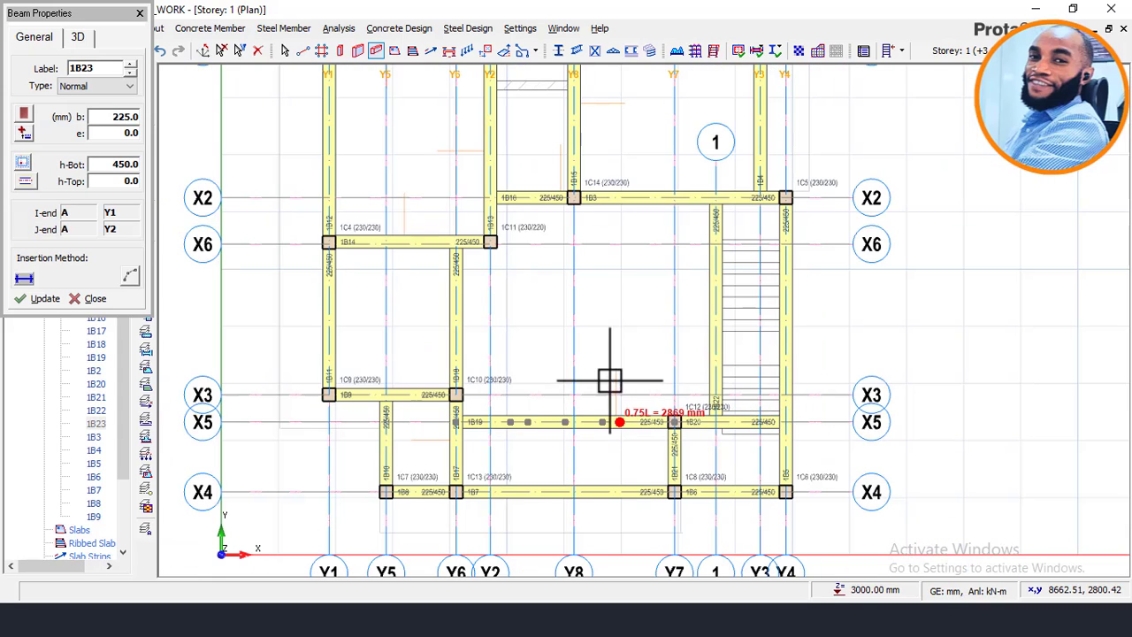
middle_click_drag(609, 397, 588, 495)
key("Escape")
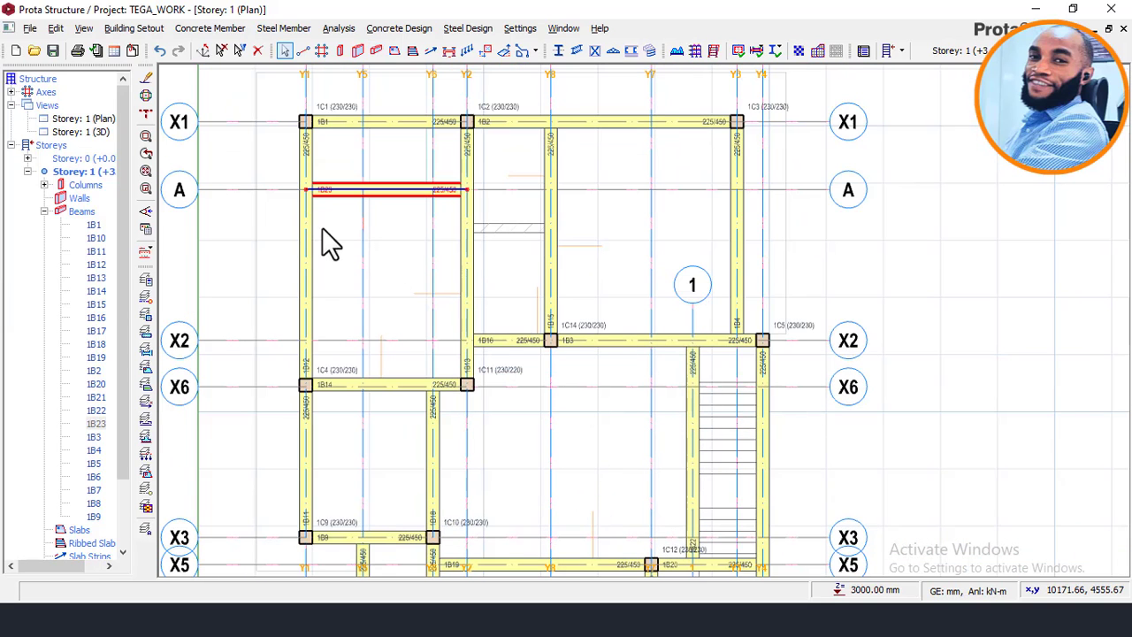
double_click(92, 131)
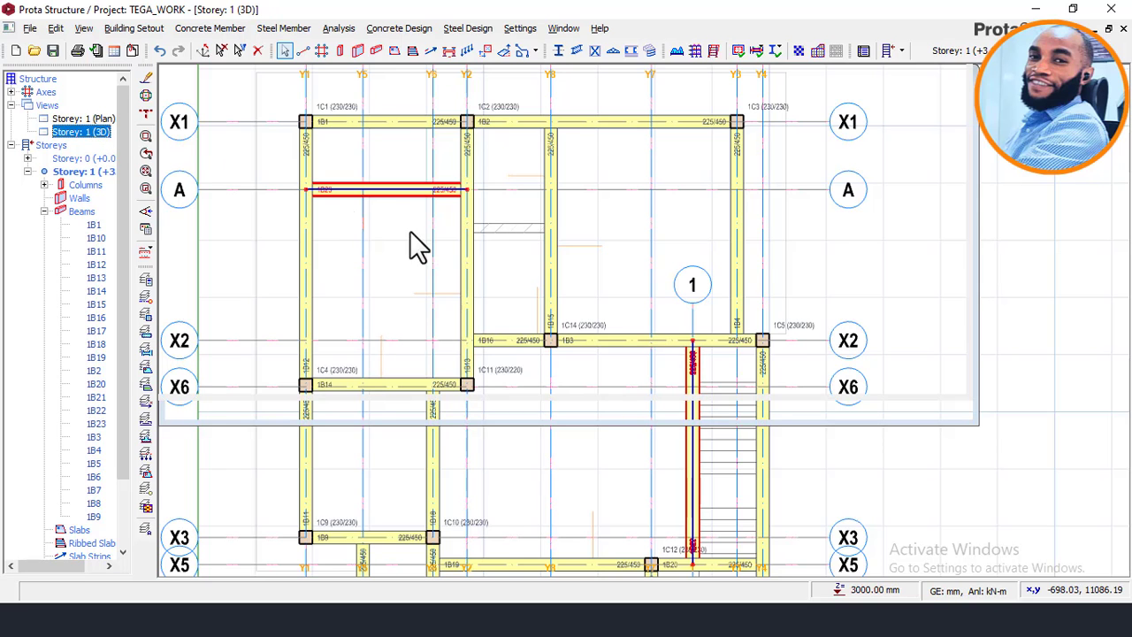
middle_click_drag(674, 256, 557, 265)
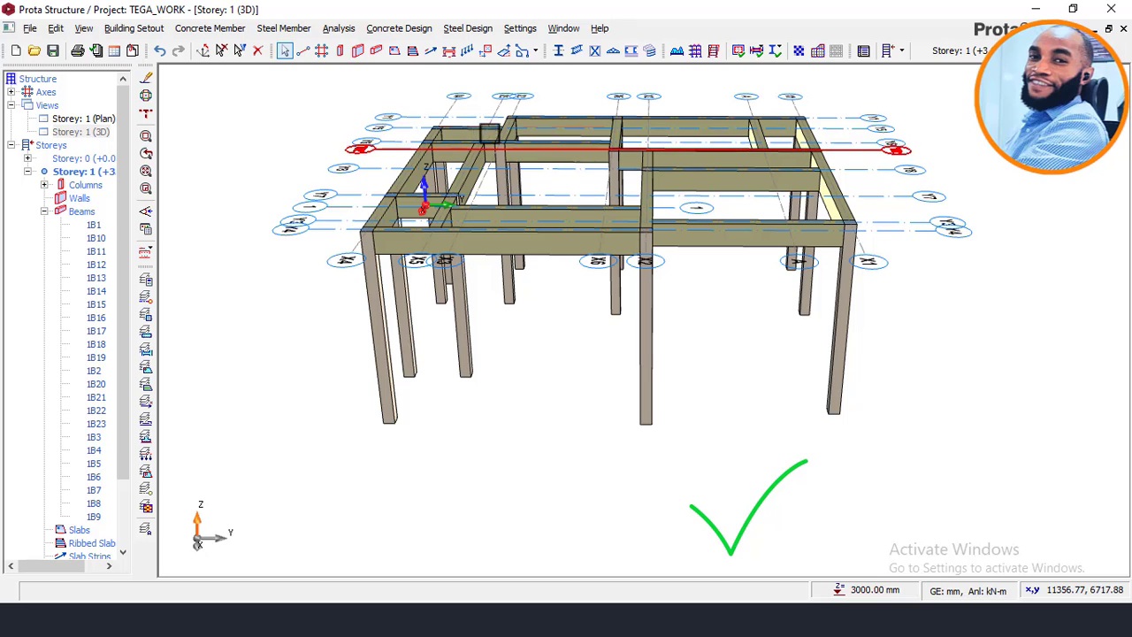
double_click(84, 119)
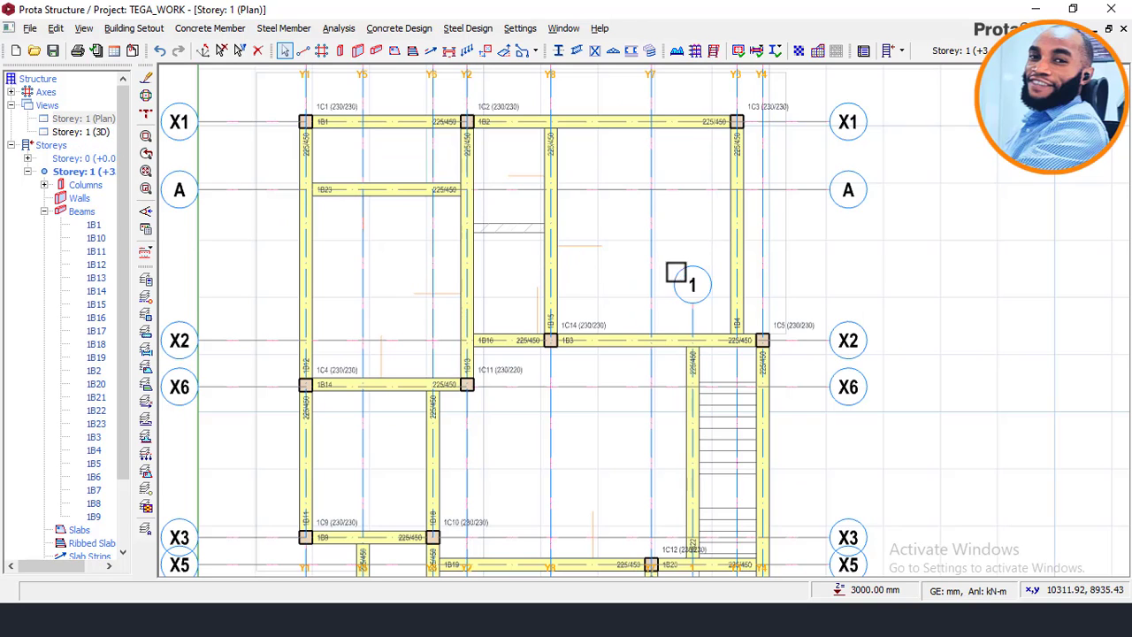
middle_click_drag(616, 309, 599, 262)
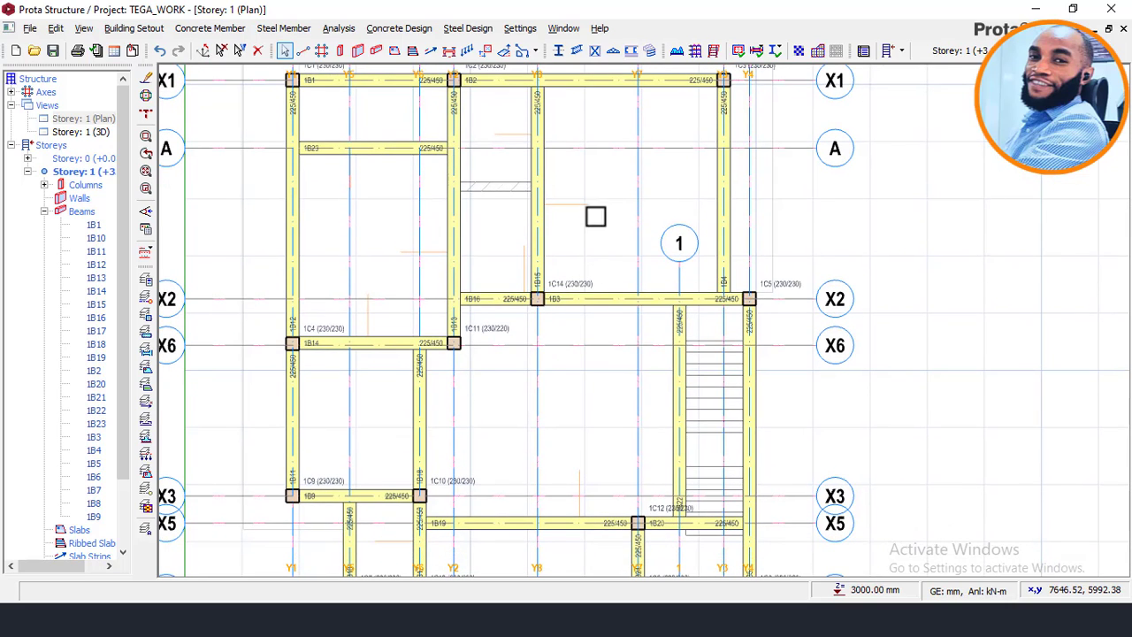
middle_click_drag(594, 212, 607, 267)
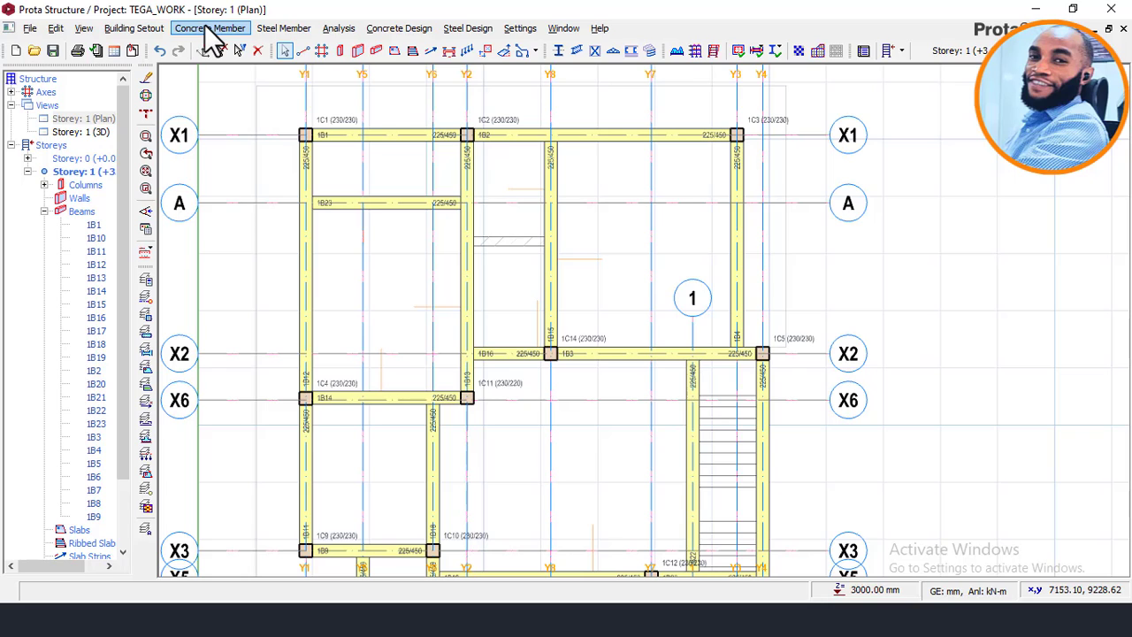
- Insert a slab in the A–X6/Y1–Y2 bay with 150 mm depth and 25 mm cover
left_click(207, 29)
left_click(222, 94)
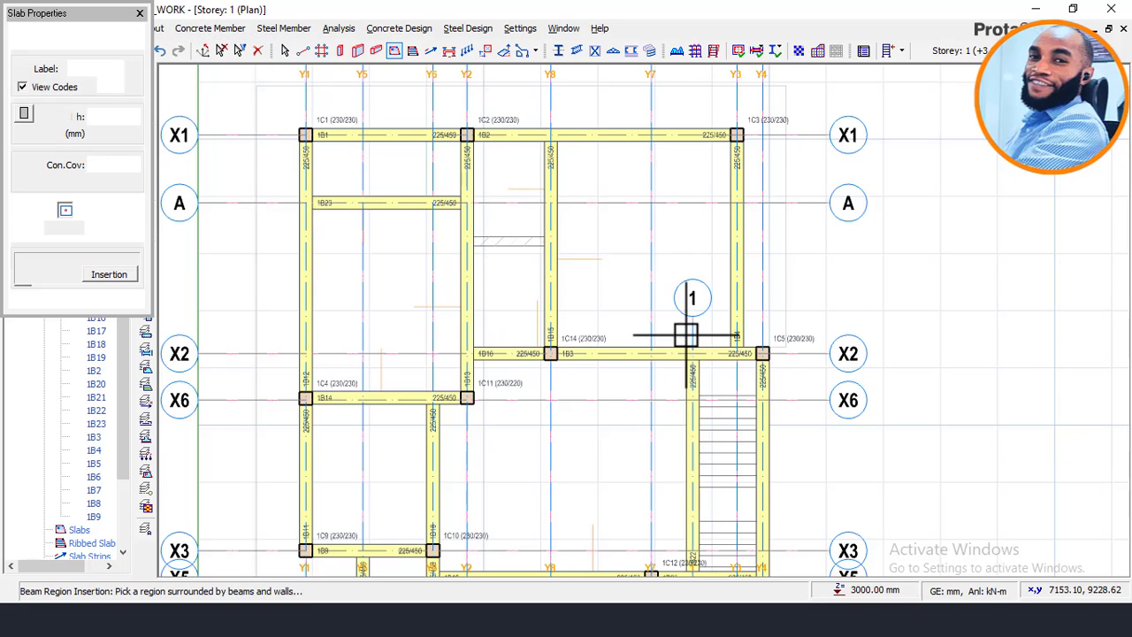
left_click(454, 352)
double_click(136, 117)
type("150")
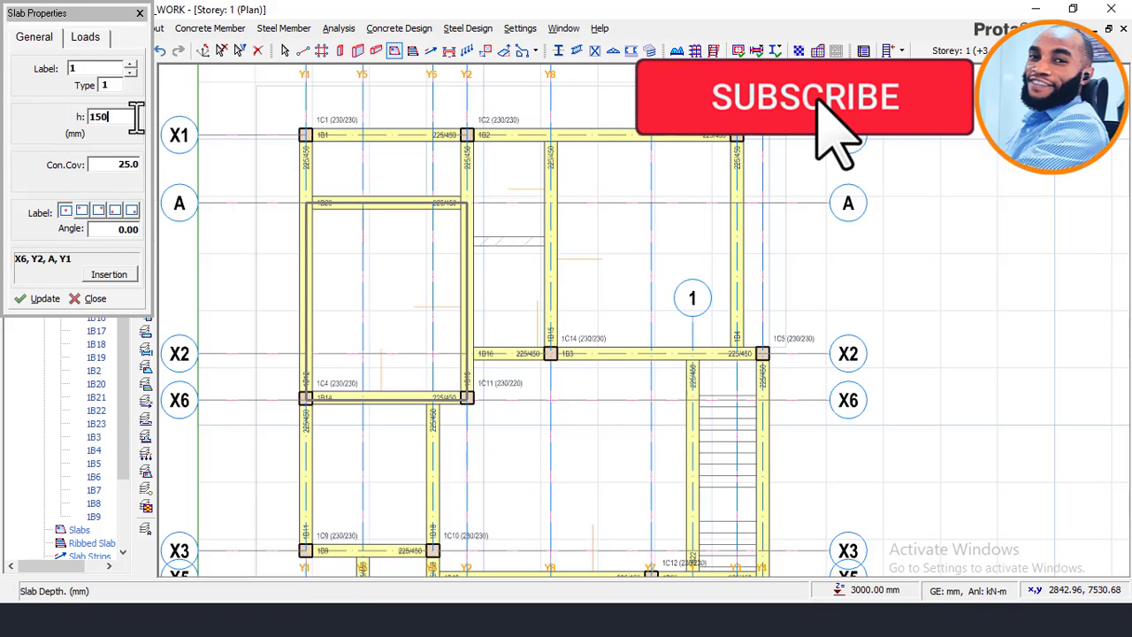
double_click(133, 167)
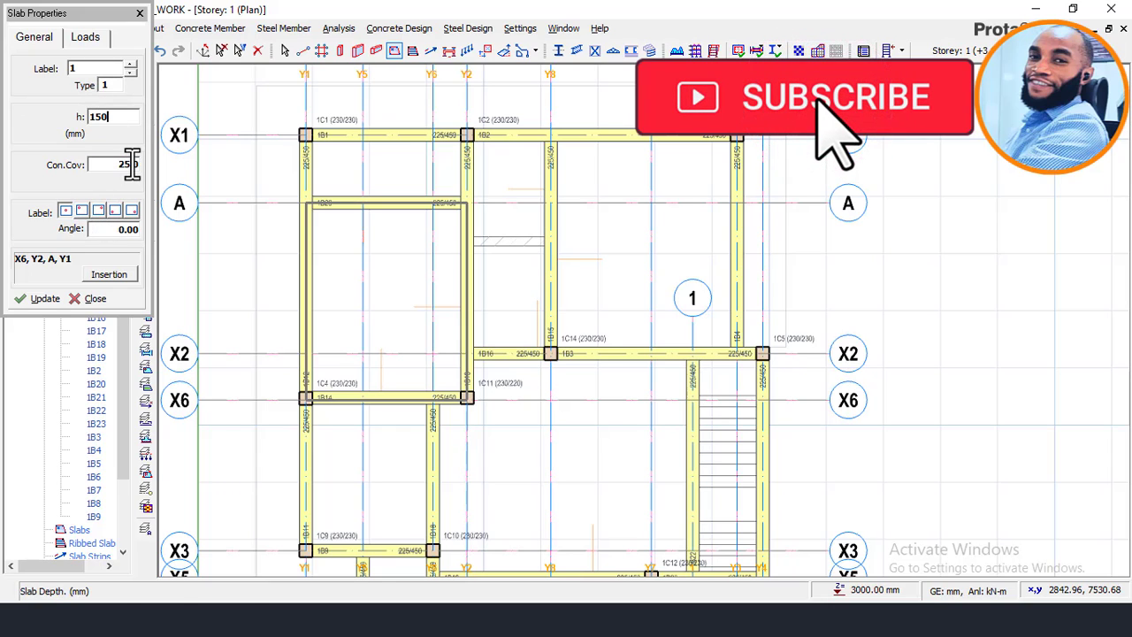
- Set the slab's dead load to 1.5 on the Loads tab
left_click(85, 38)
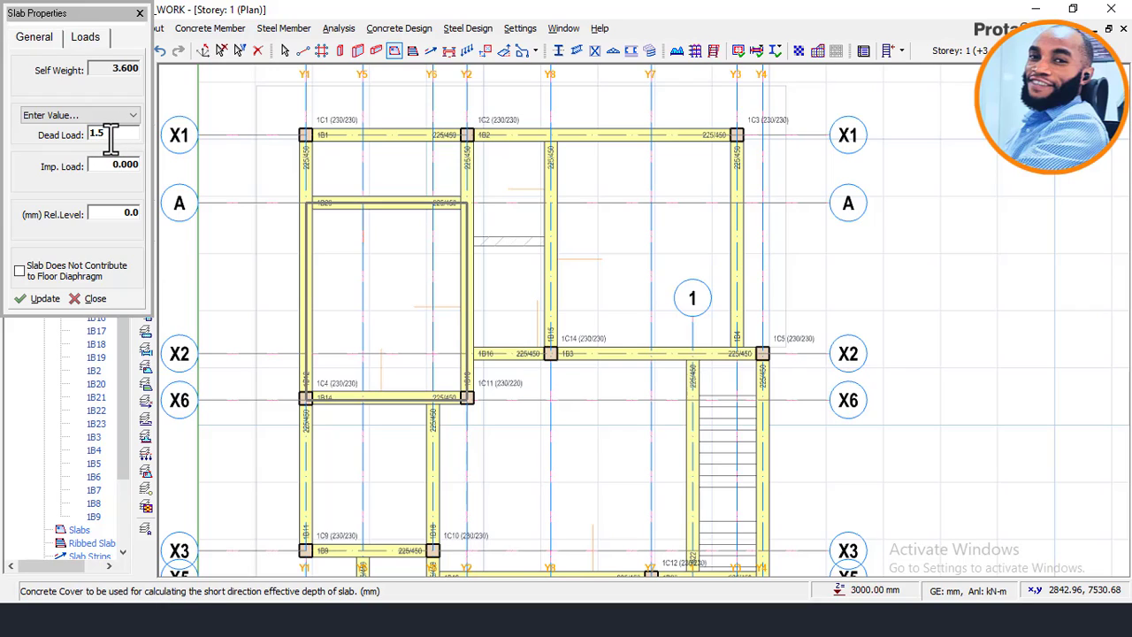
type("1.5")
double_click(124, 167)
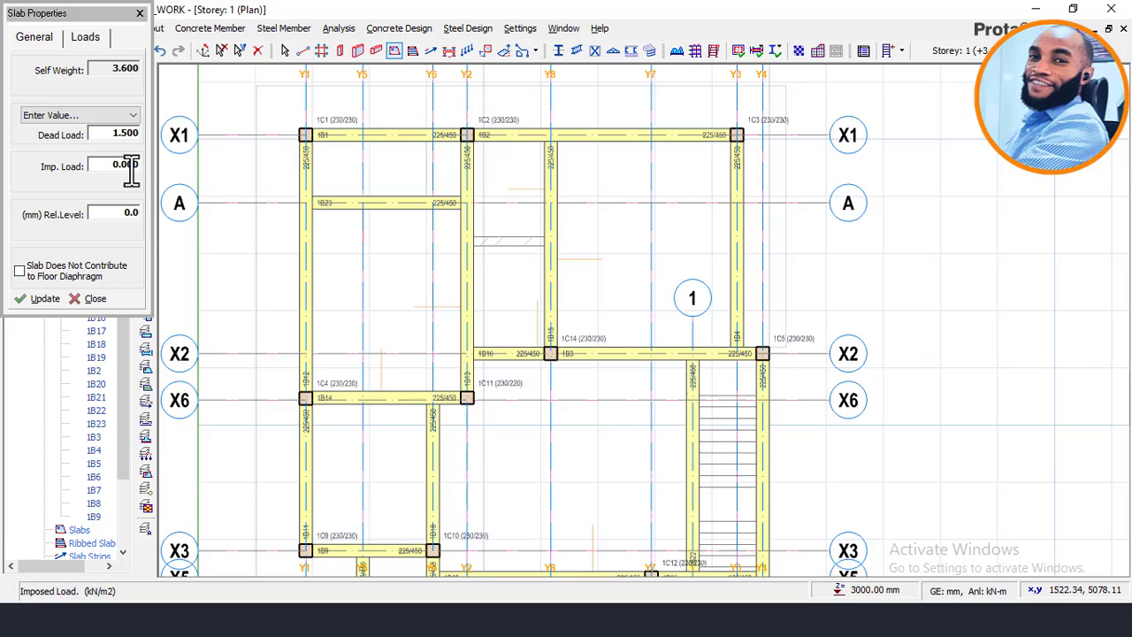
left_click(123, 166)
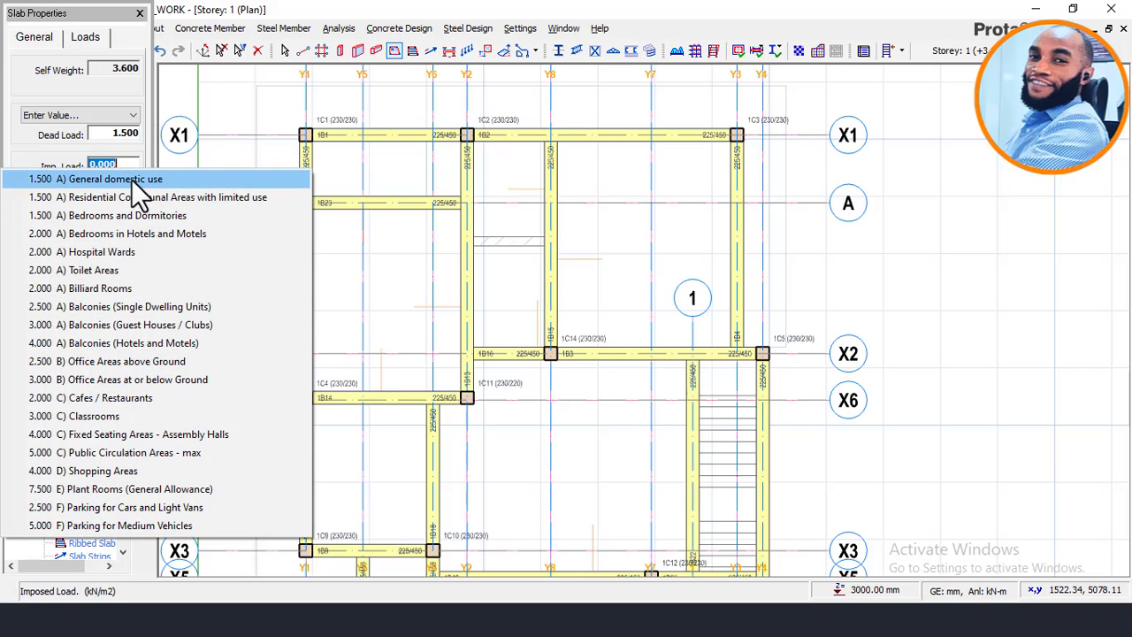
- Insert 150 mm slabs S1–S9 across the Storey 1 bays with the 1.500 General domestic use imposed load
left_click(131, 178)
scroll(566, 280, "down", 1)
left_click(623, 217)
left_click(526, 208)
left_click(434, 189)
left_click(438, 238)
left_click(537, 476)
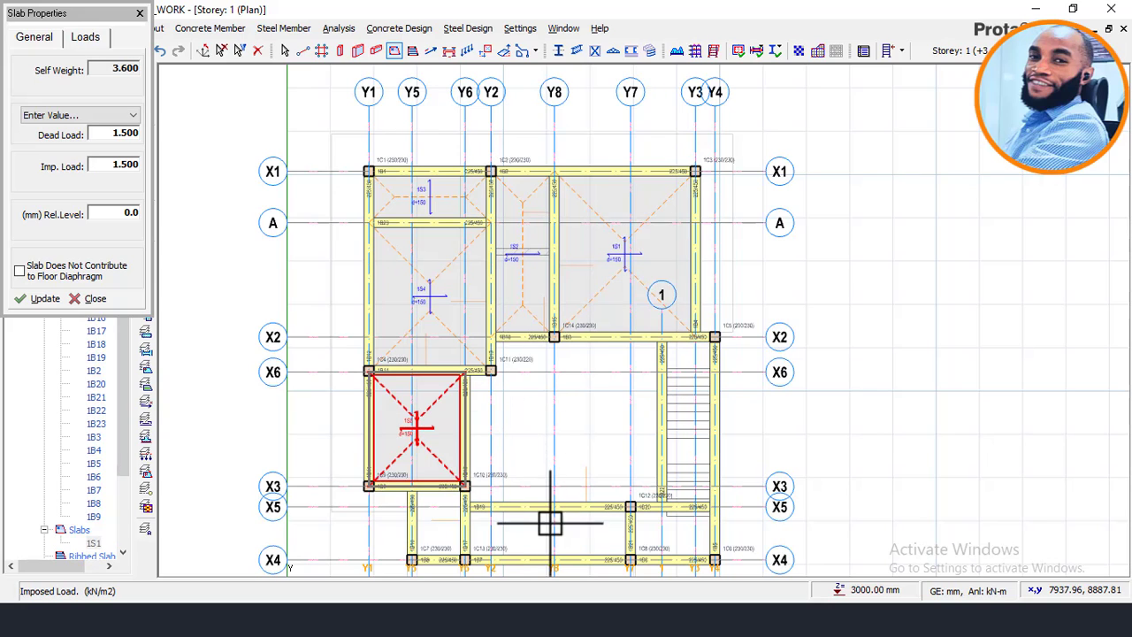
left_click(496, 529)
left_click(438, 531)
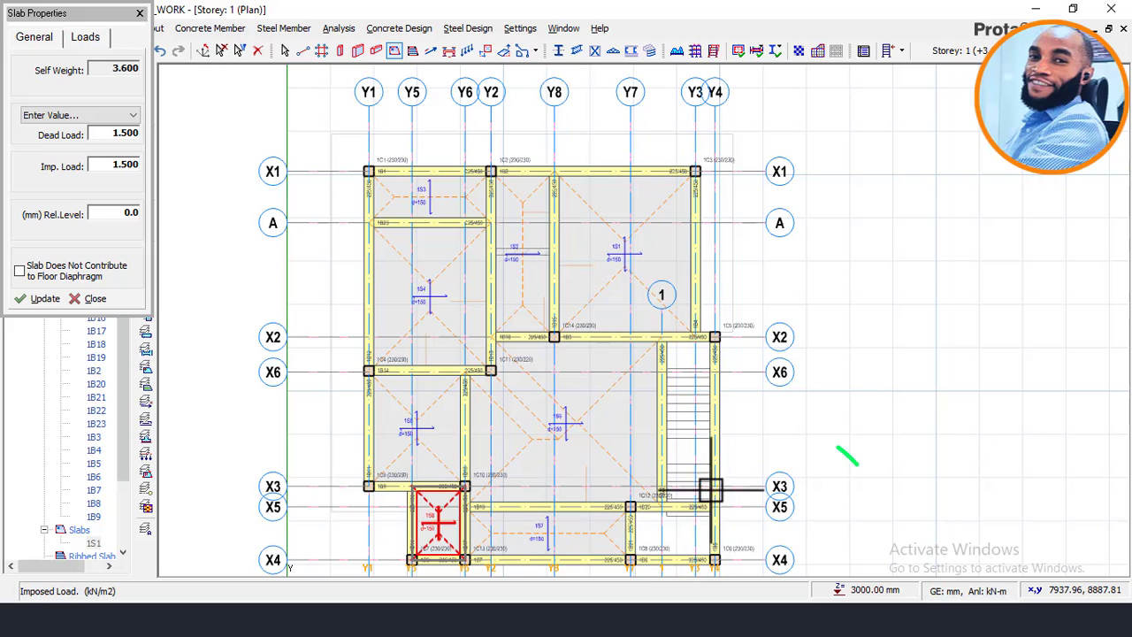
left_click(677, 530)
key("Escape")
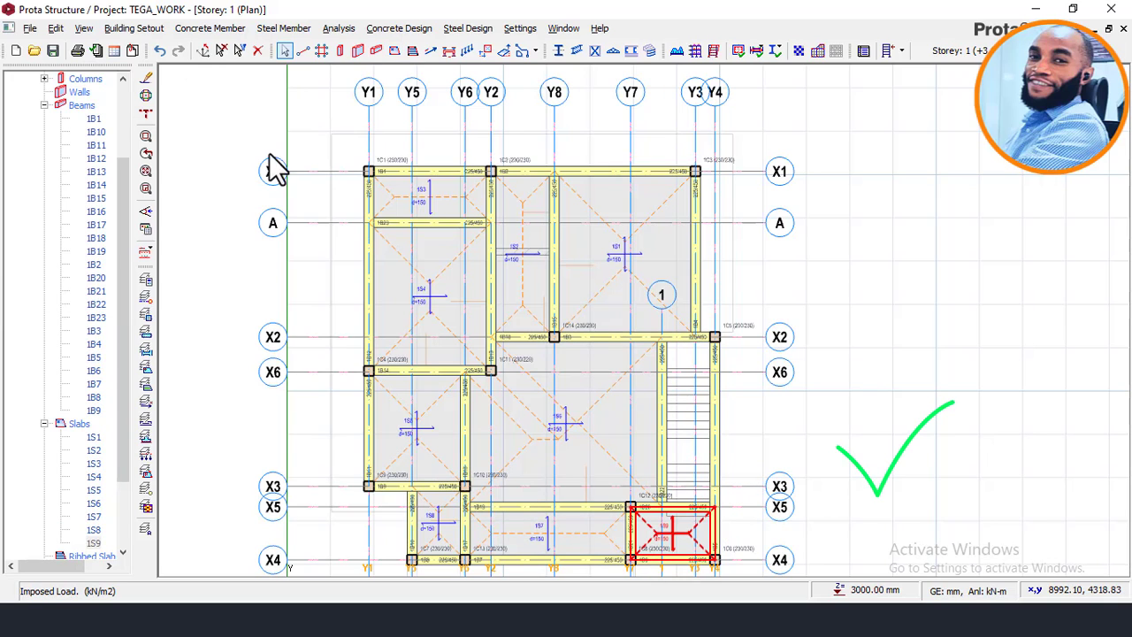
- Open the Storey 1 3D view and orbit it to inspect the new slabs
left_click_drag(123, 214, 98, 132)
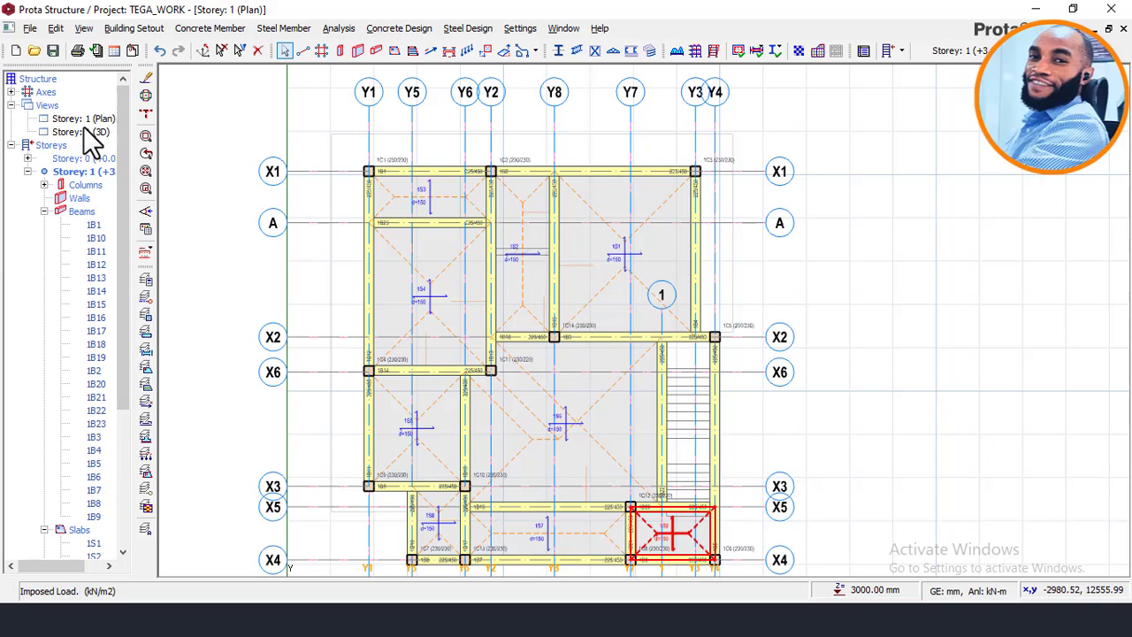
double_click(83, 132)
middle_click_drag(810, 183, 628, 195)
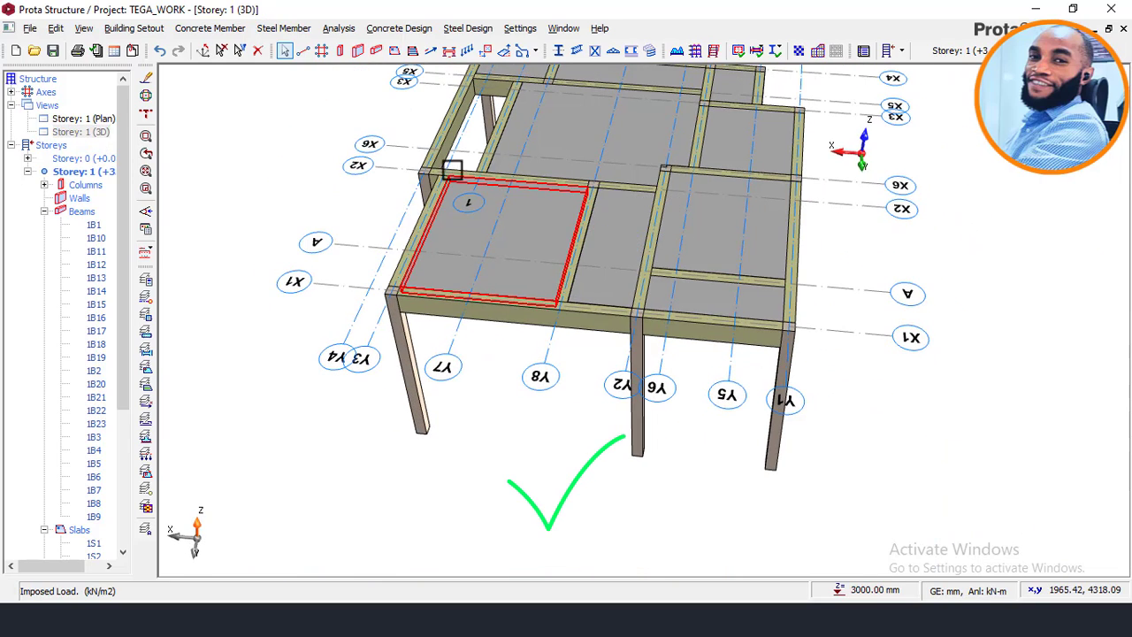
- Return to the Storey 1 plan view, zoomed and panned toward the top beams
double_click(83, 119)
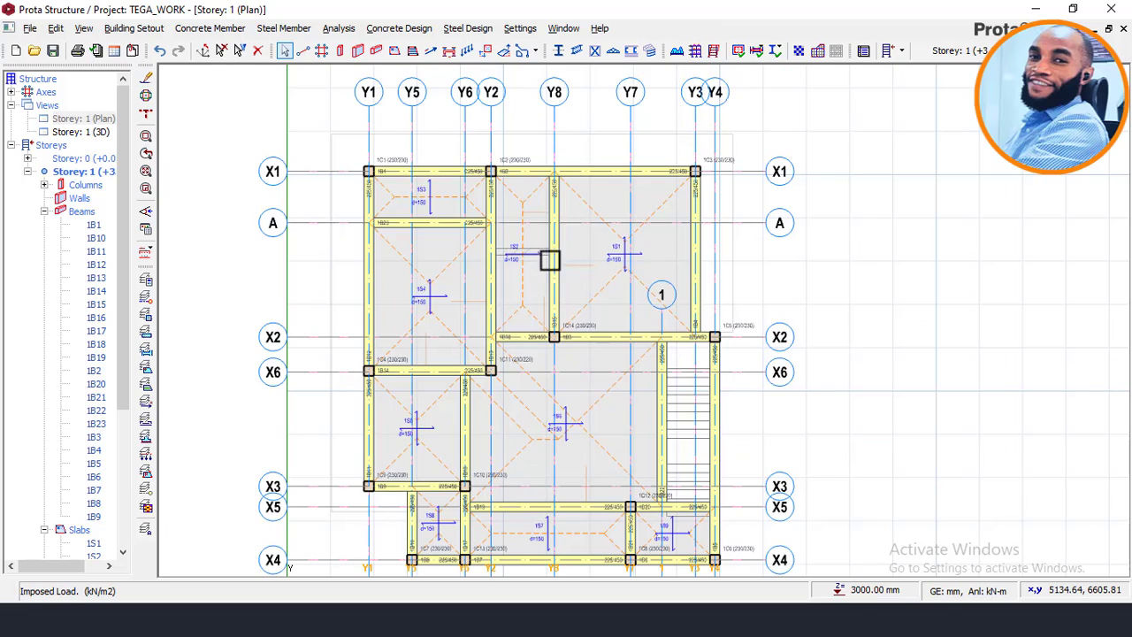
scroll(467, 215, "up", 1)
middle_click_drag(503, 210, 505, 271)
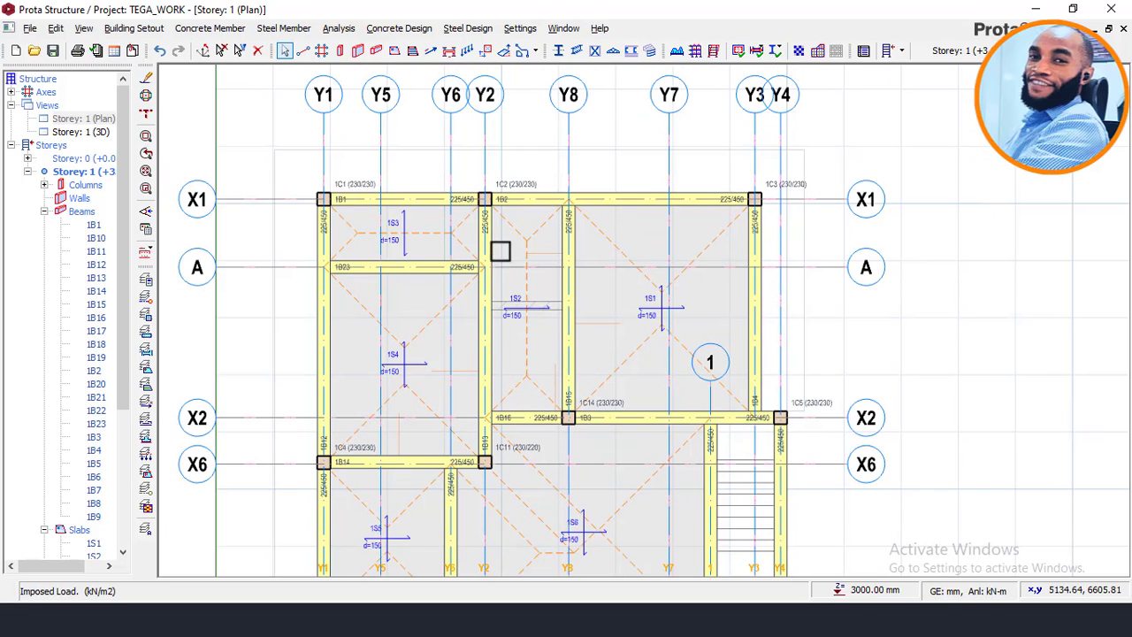
scroll(342, 196, "up", 1)
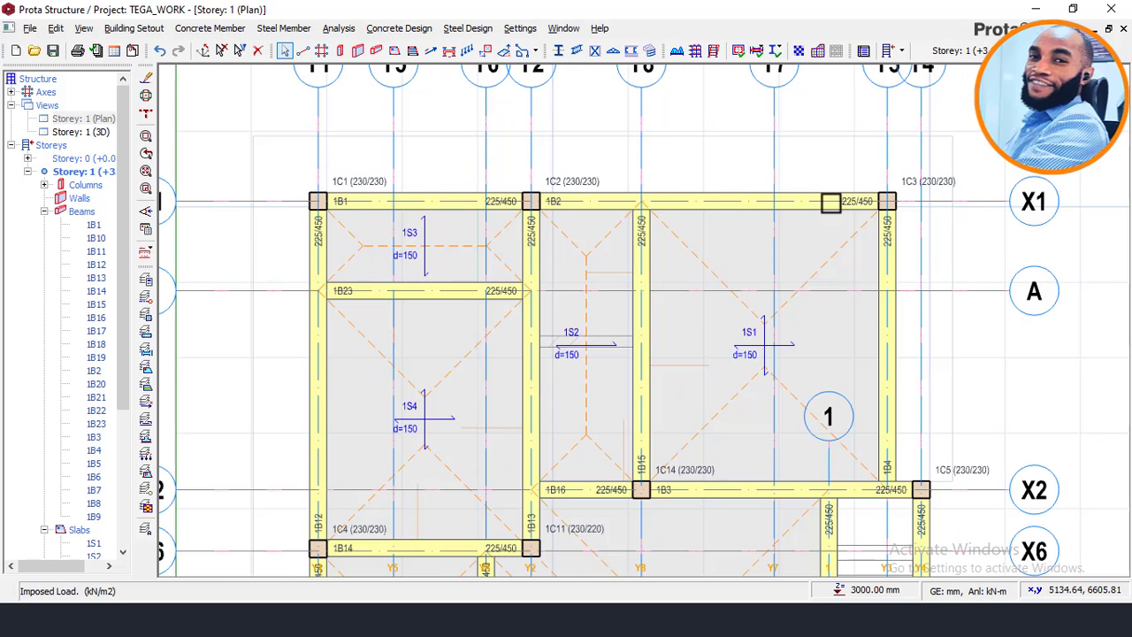
scroll(572, 197, "down", 1)
scroll(705, 209, "down", 1)
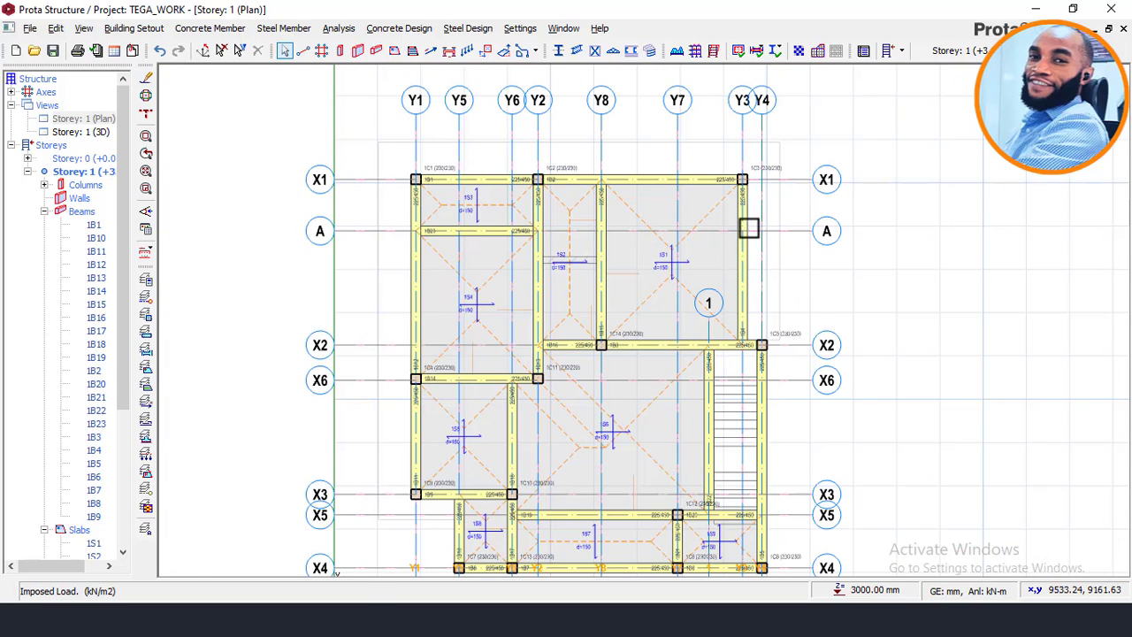
scroll(749, 230, "up", 1)
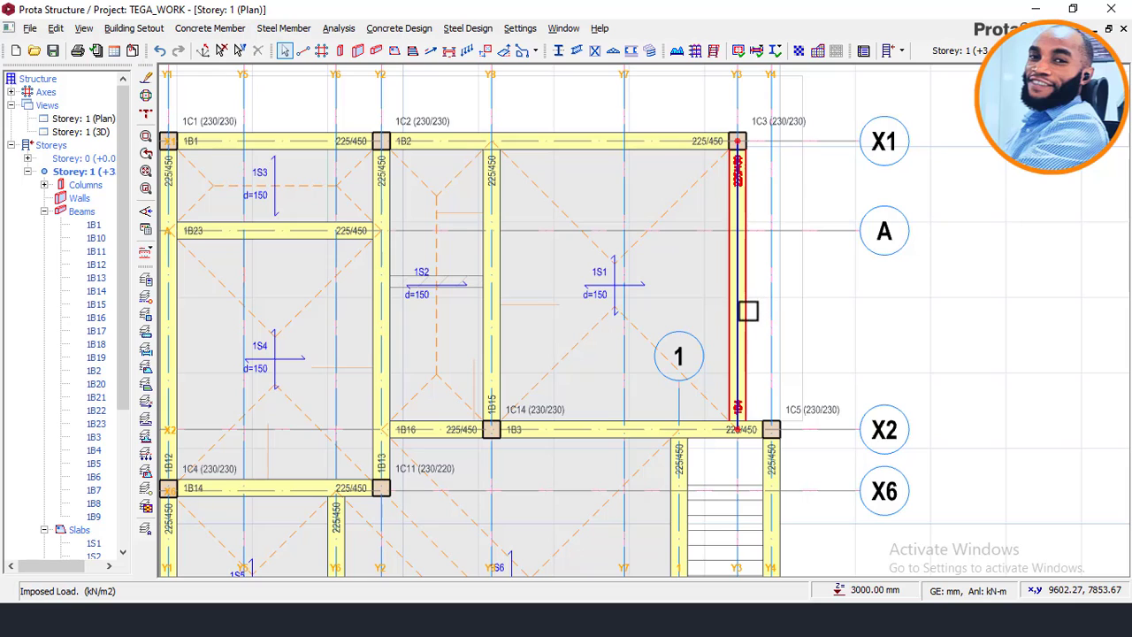
- Select the Storey 1 beams, including the Y8 beam between X1 and X2, 1B14, 1B9 and 1B10
left_click(494, 306)
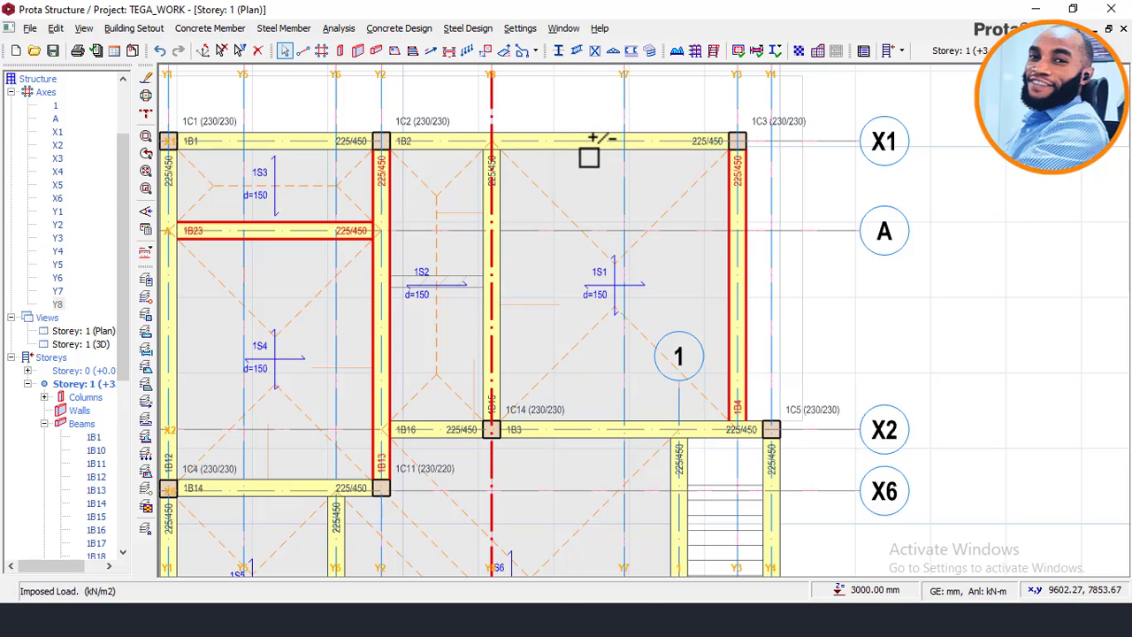
scroll(590, 156, "down", 3)
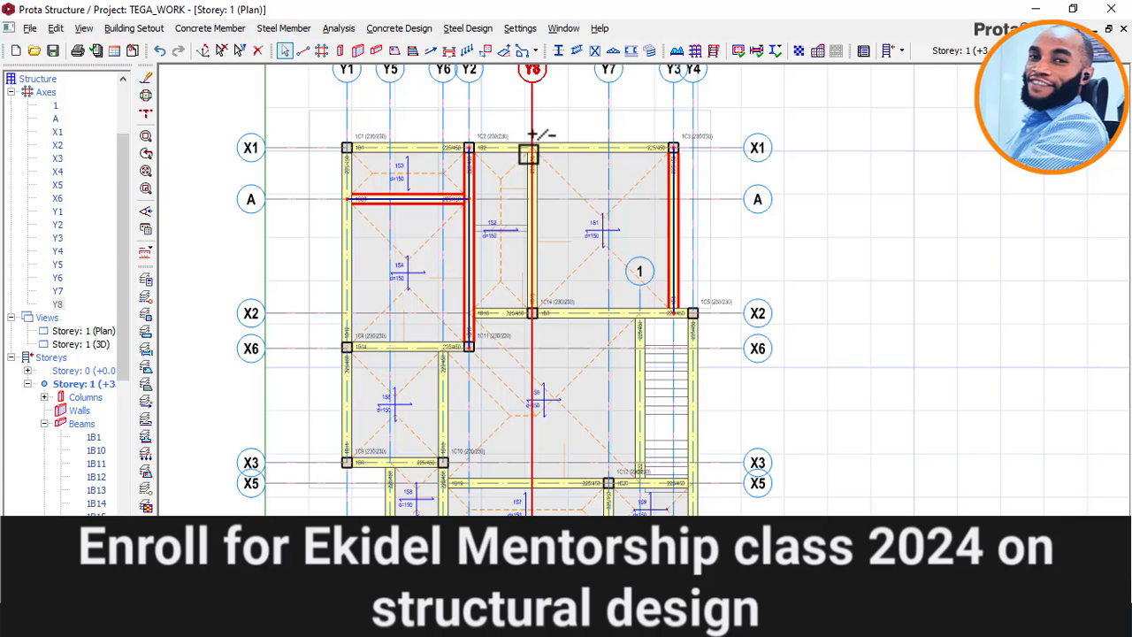
scroll(538, 226, "up", 2)
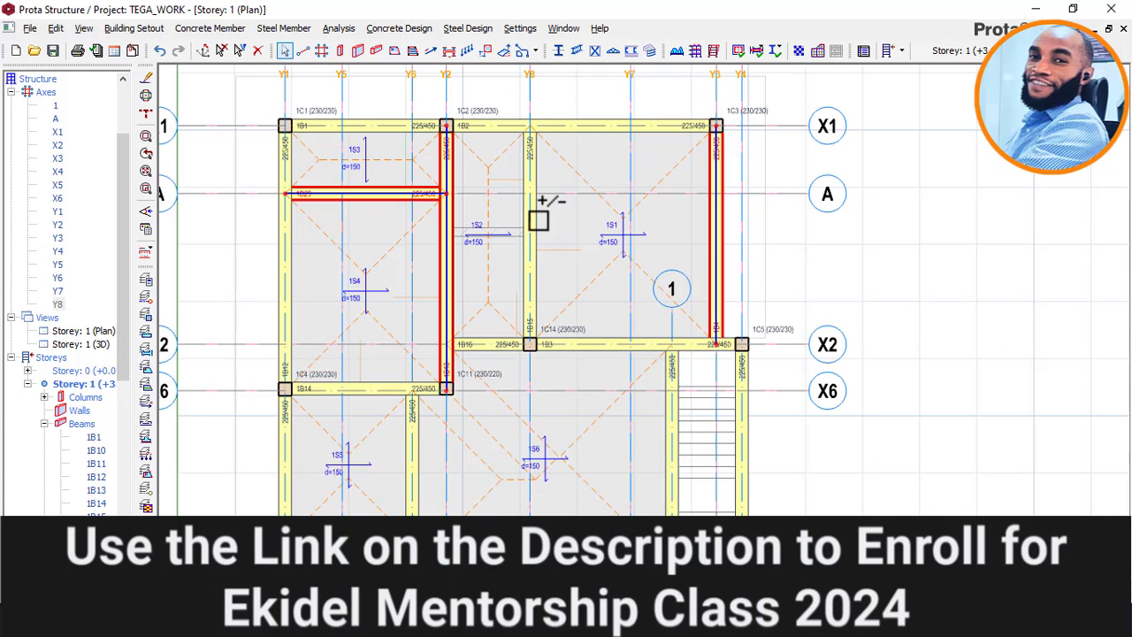
left_click(541, 216)
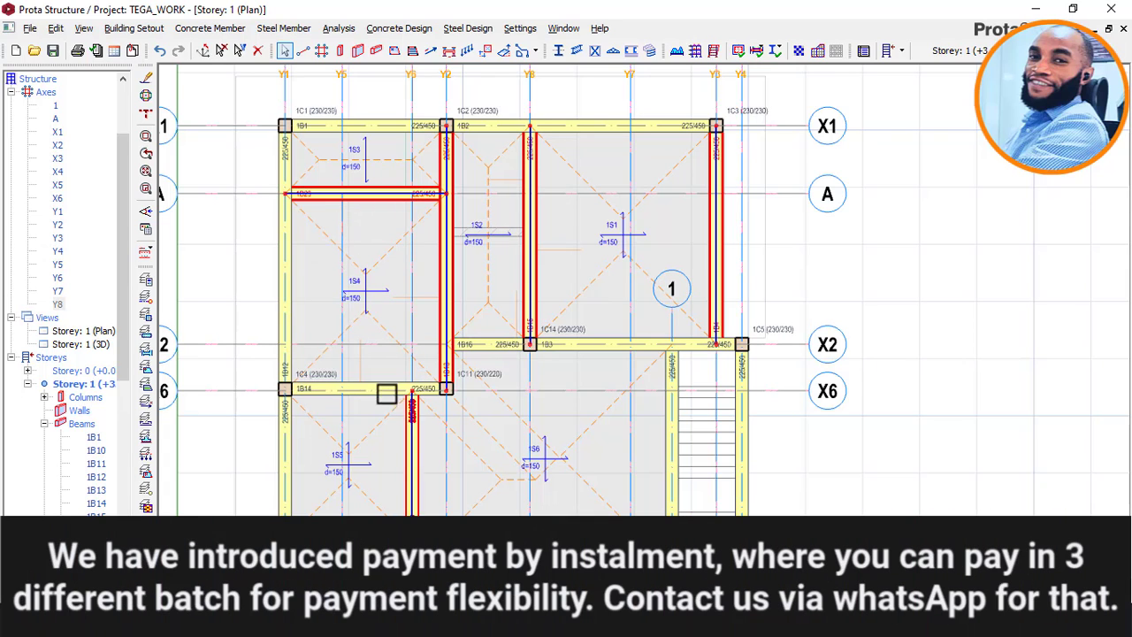
left_click(353, 391)
left_click(404, 449)
scroll(459, 405, "down", 2)
scroll(425, 425, "up", 4)
left_click(390, 471)
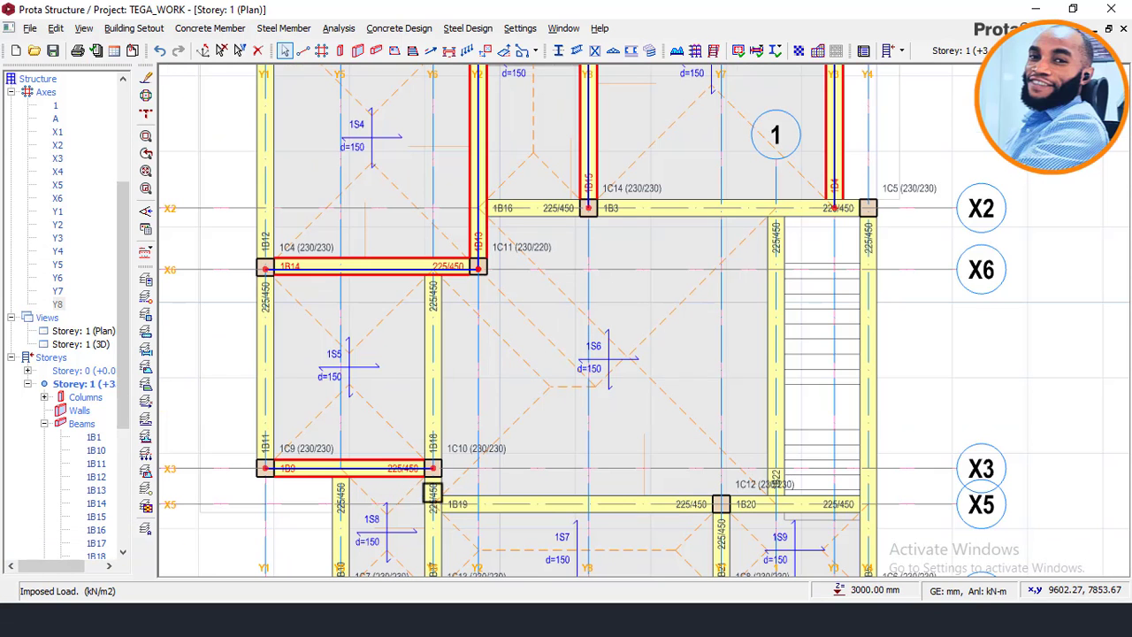
scroll(522, 340, "down", 2)
scroll(429, 428, "up", 3)
left_click(423, 409)
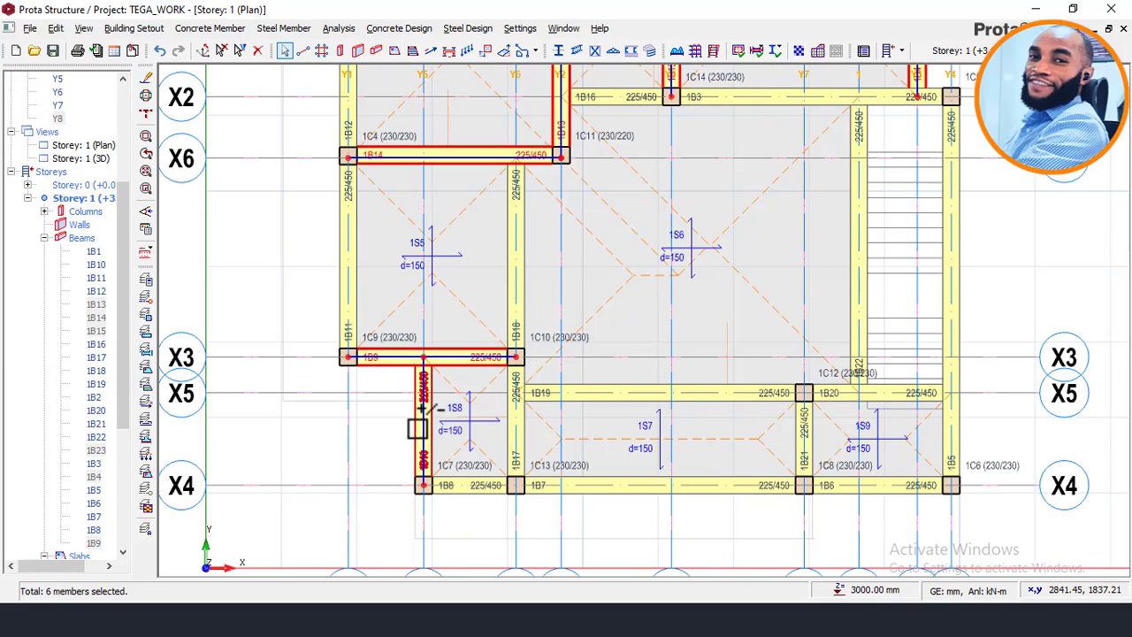
left_click(817, 51)
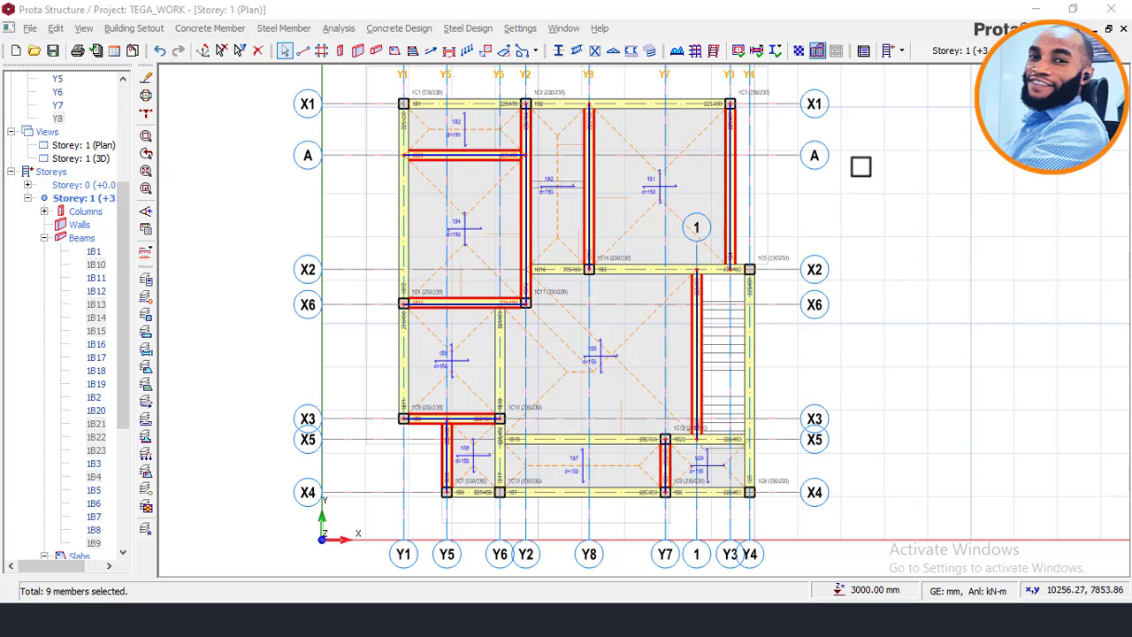
- Make the selected beams hinged at both ends, applied to the selected beams only, then select beam 1B5
right_click(907, 209)
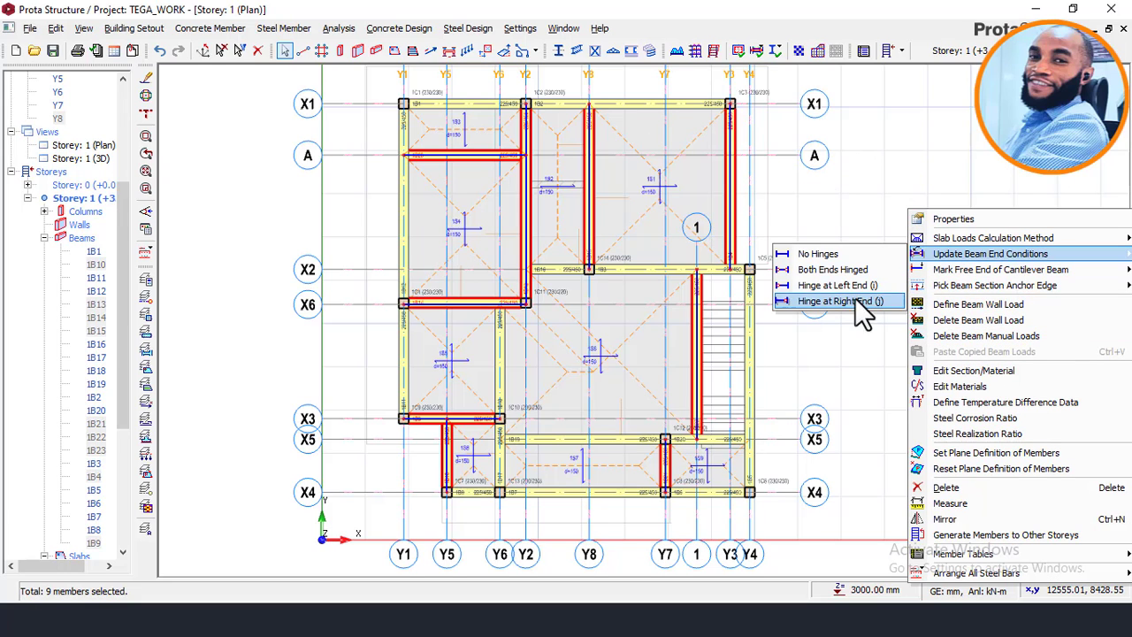
left_click(851, 270)
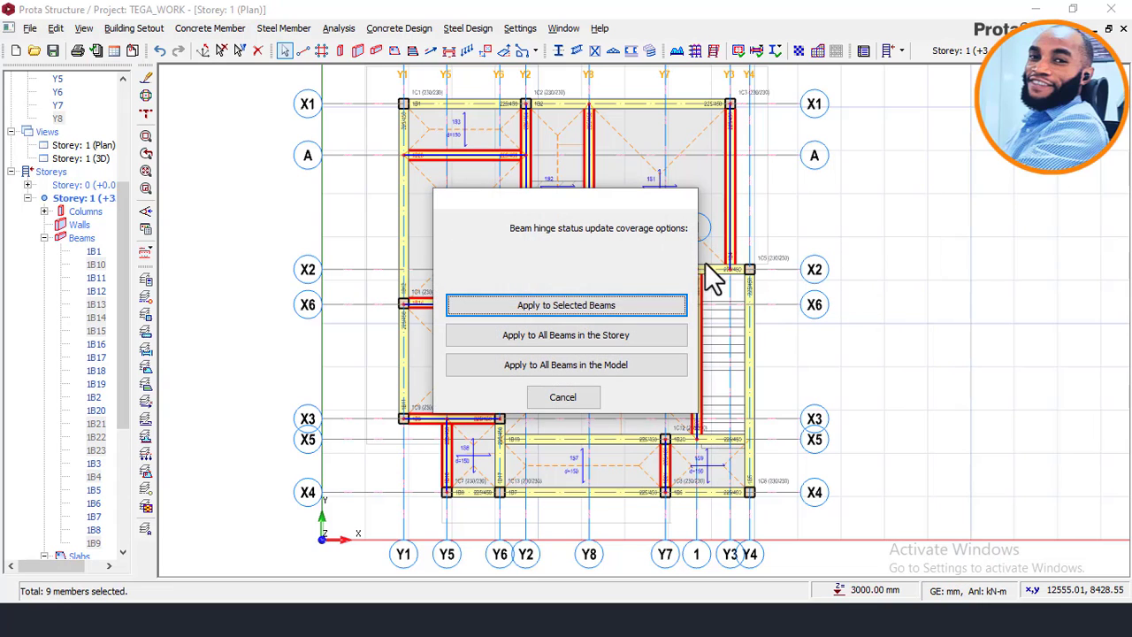
left_click(578, 305)
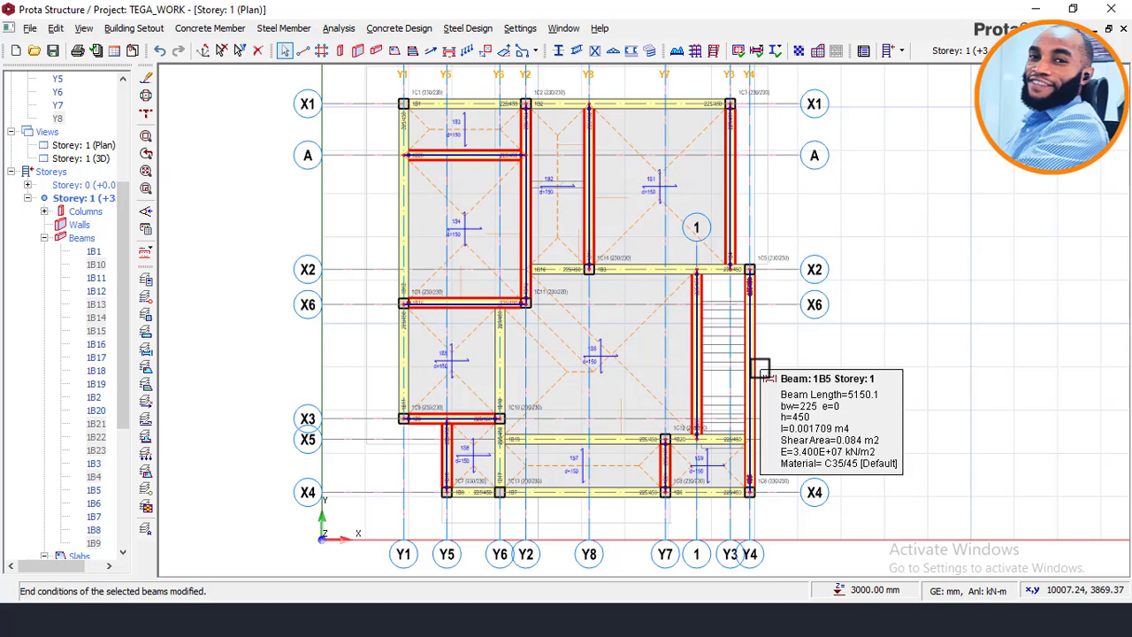
left_click(750, 336)
right_click(773, 334)
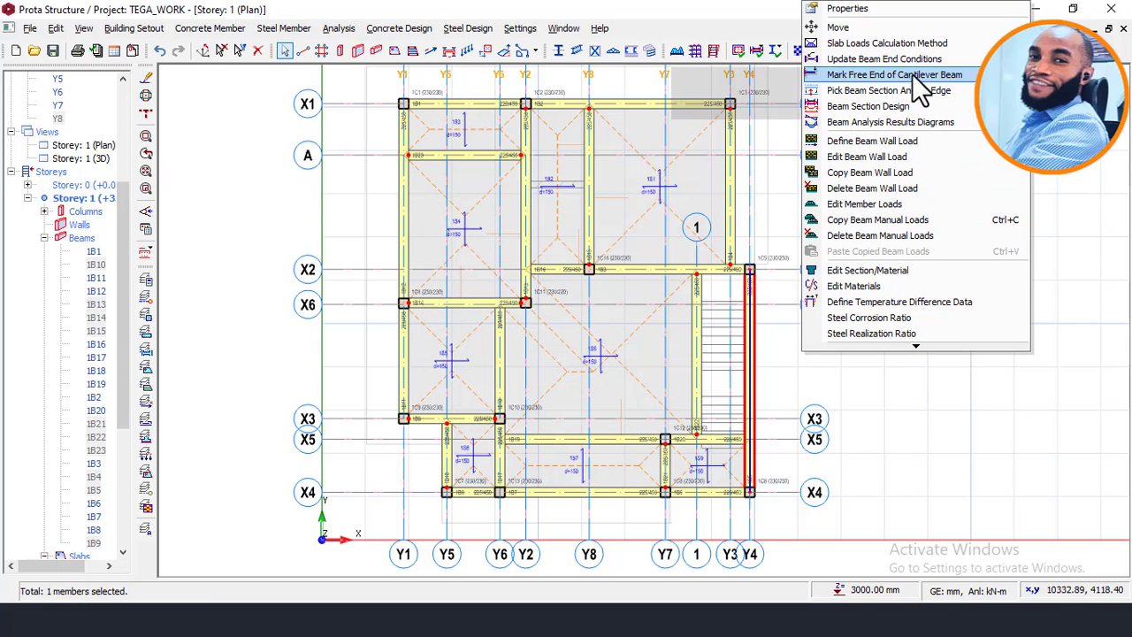
- Hinge beam 1B5 on axis Y4 at its left end and zoom to check the hinge markers
mouse_move(870, 62)
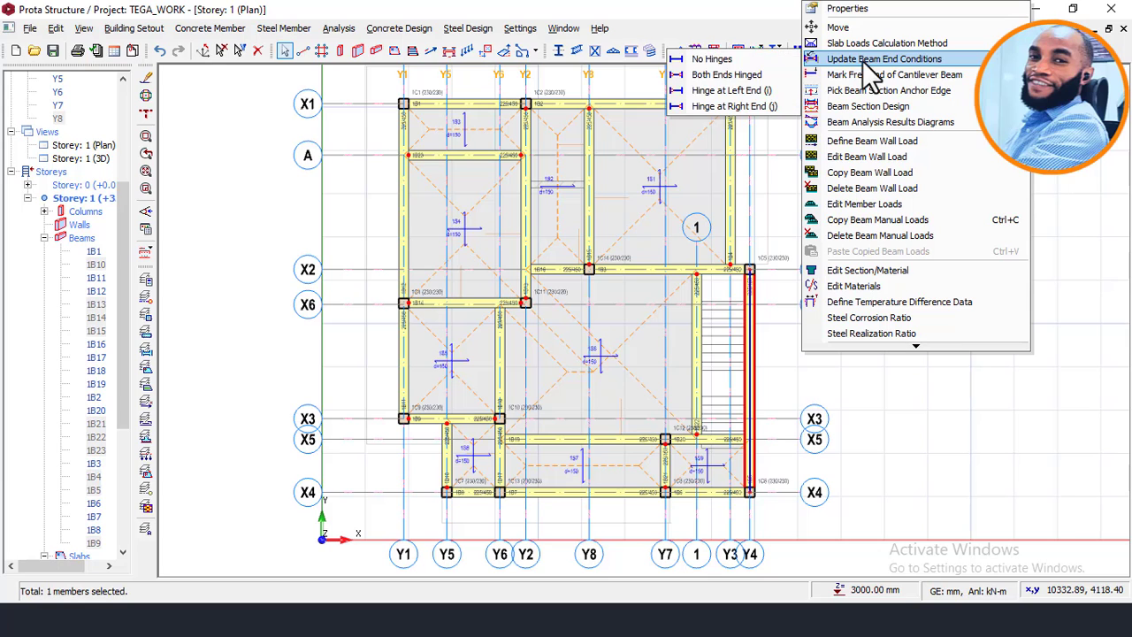
left_click(763, 92)
left_click(624, 308)
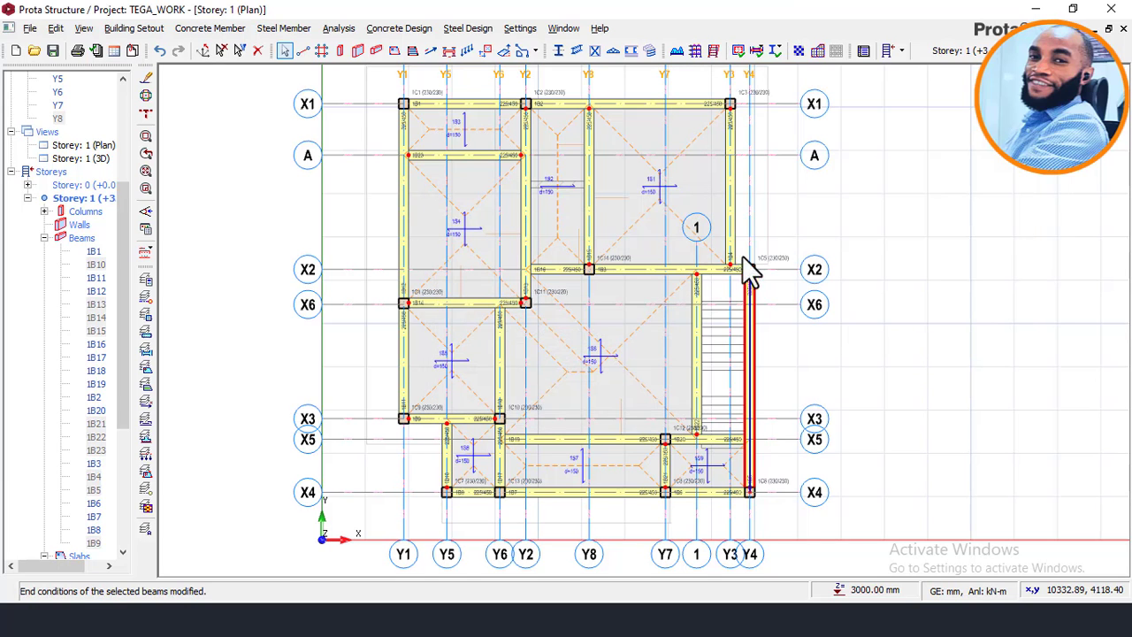
scroll(738, 106, "up", 5)
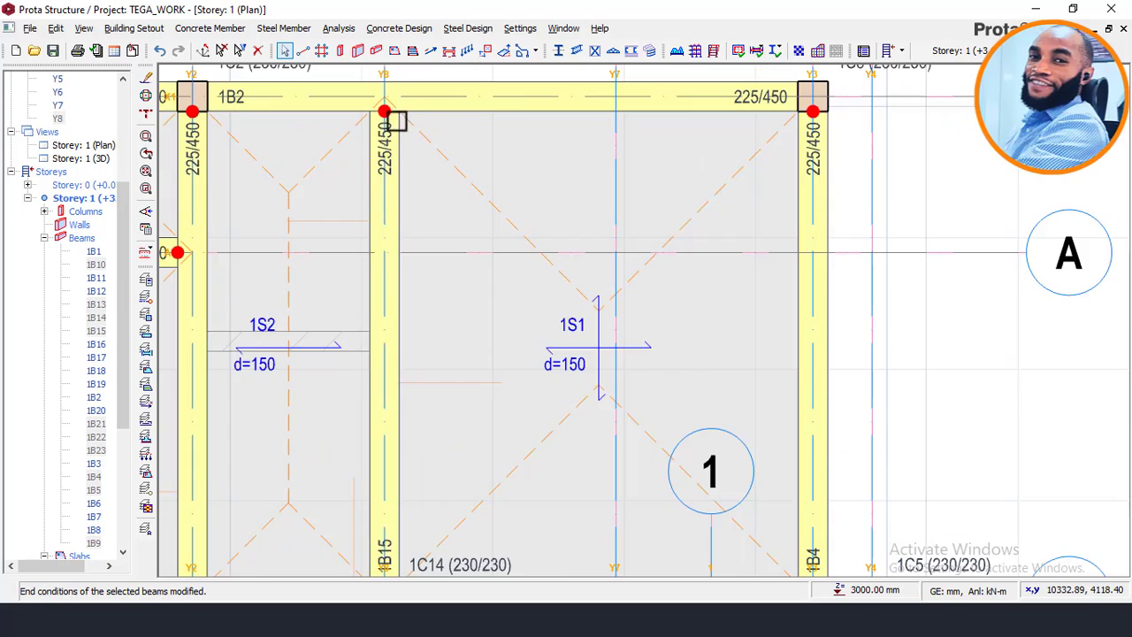
scroll(396, 120, "up", 2)
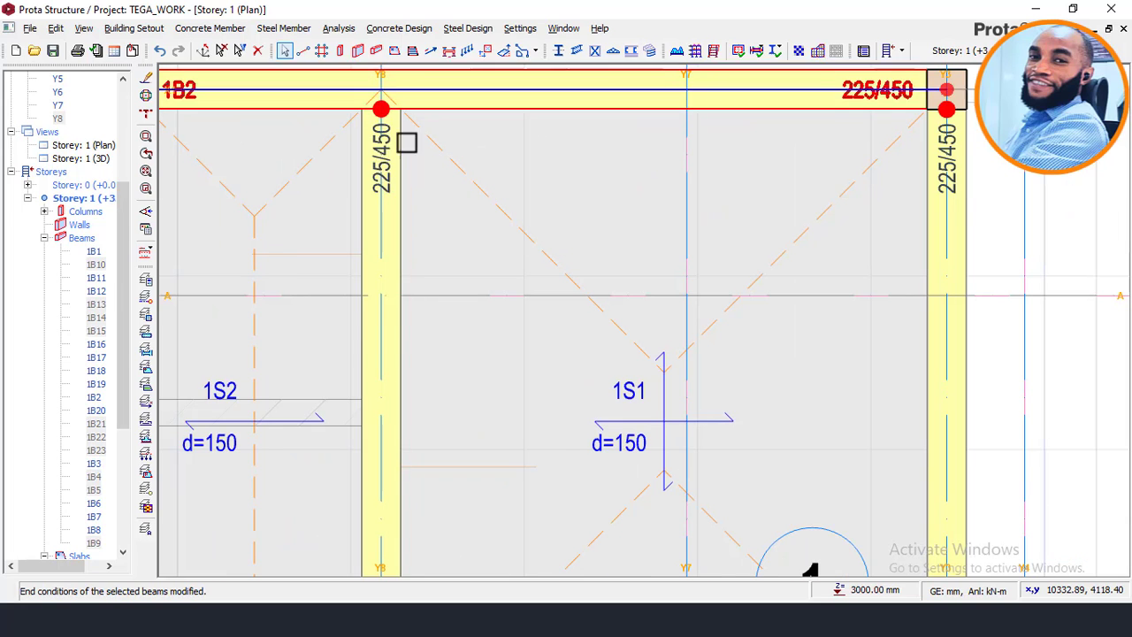
scroll(589, 182, "down", 2)
middle_click_drag(177, 154, 495, 177)
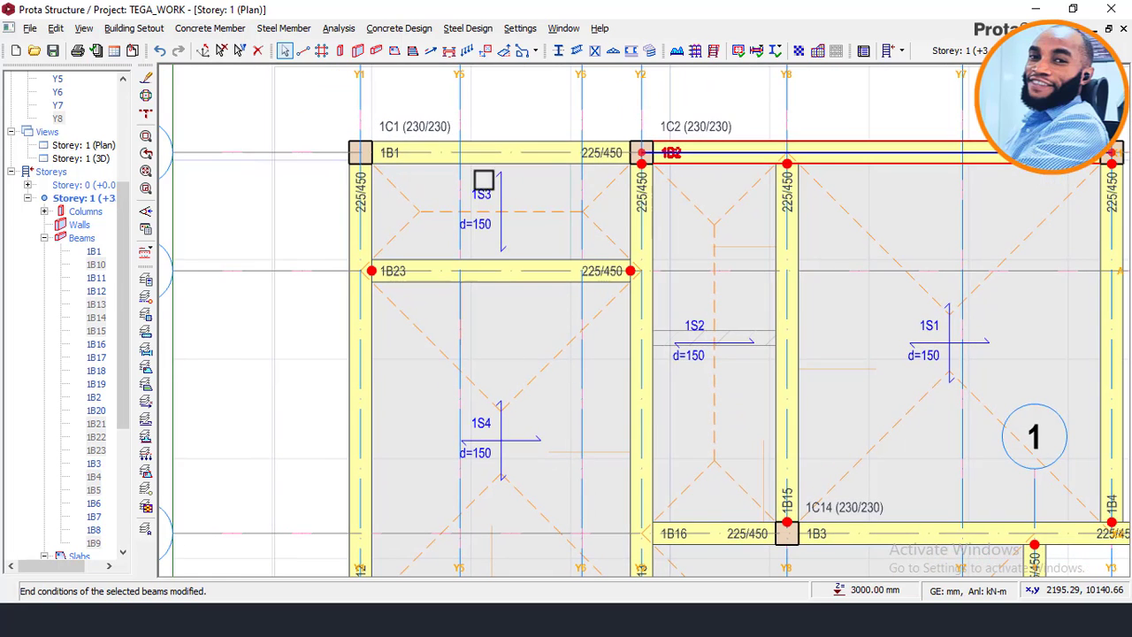
scroll(482, 197, "down", 2)
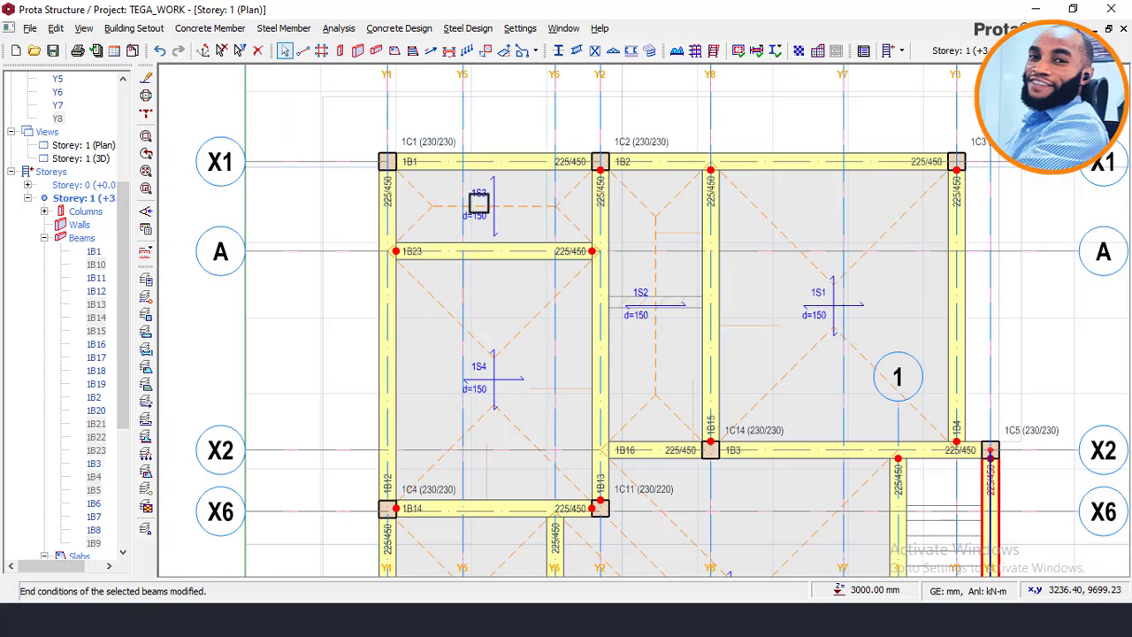
scroll(398, 168, "up", 3)
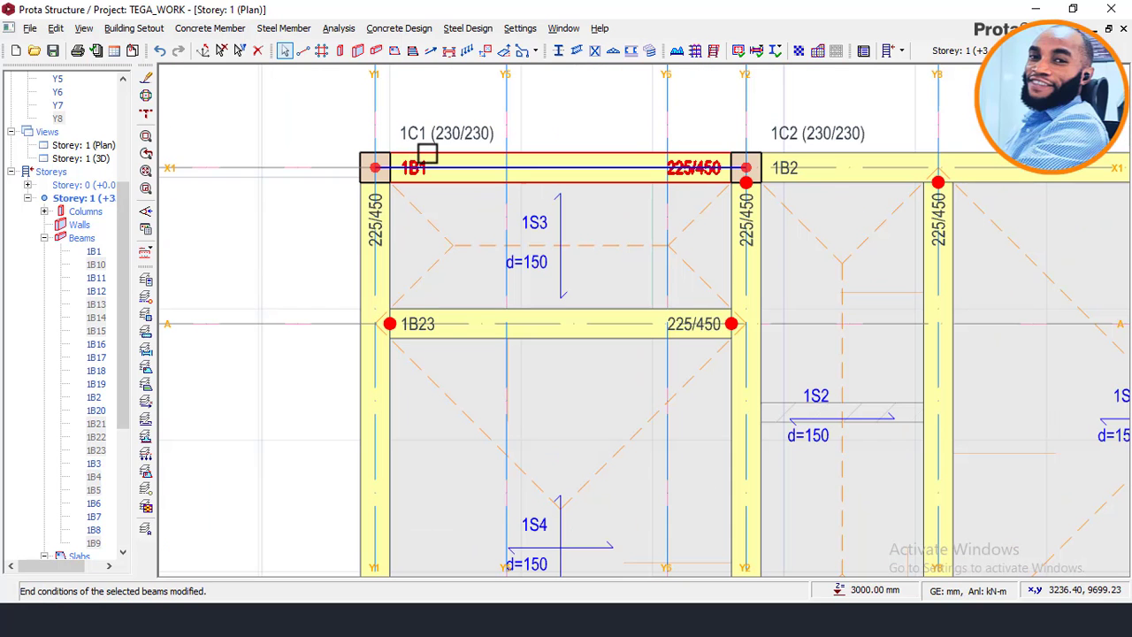
scroll(402, 177, "down", 3)
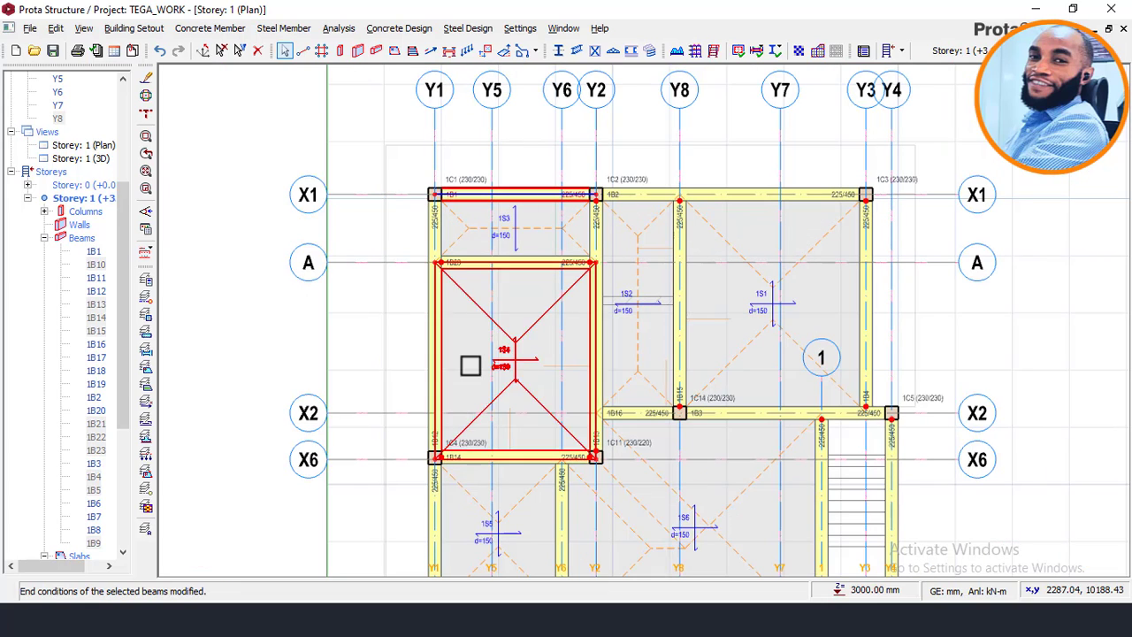
- Add beam 1B16 at X2 and the Y1 beam between X6 and X3 to the selection
middle_click_drag(622, 474, 611, 354)
left_click(617, 295)
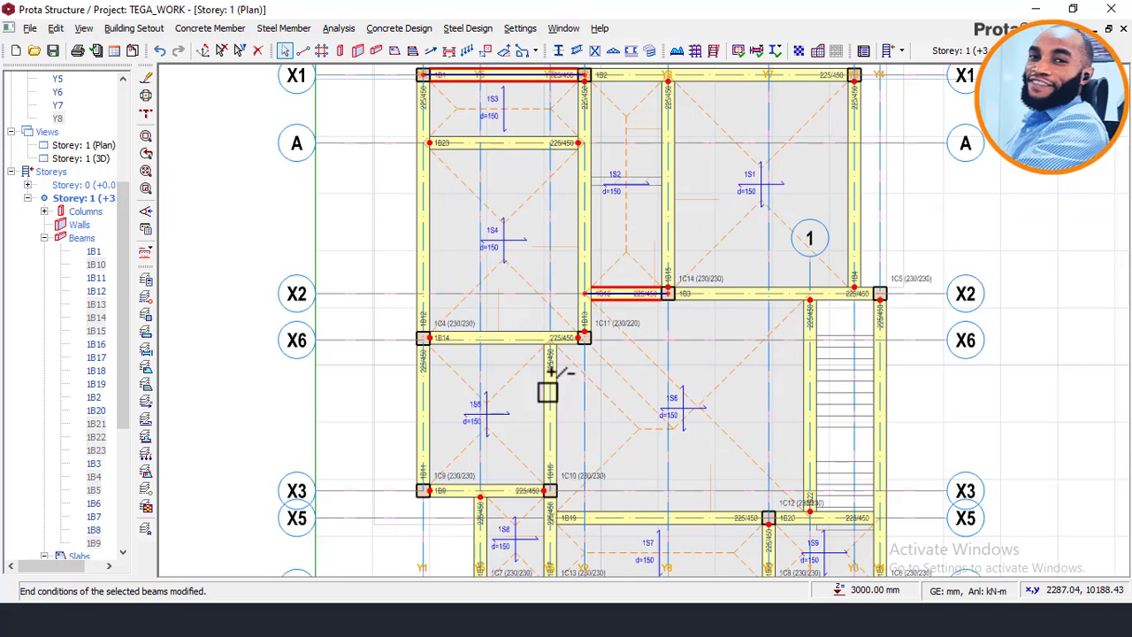
left_click(443, 434)
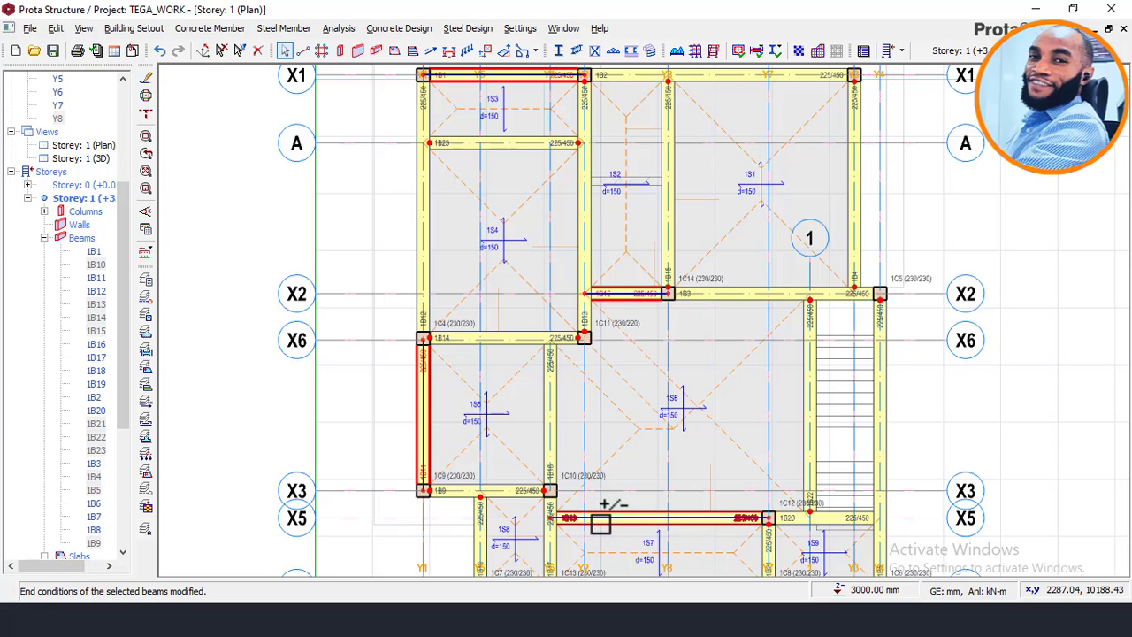
middle_click_drag(670, 458, 546, 393)
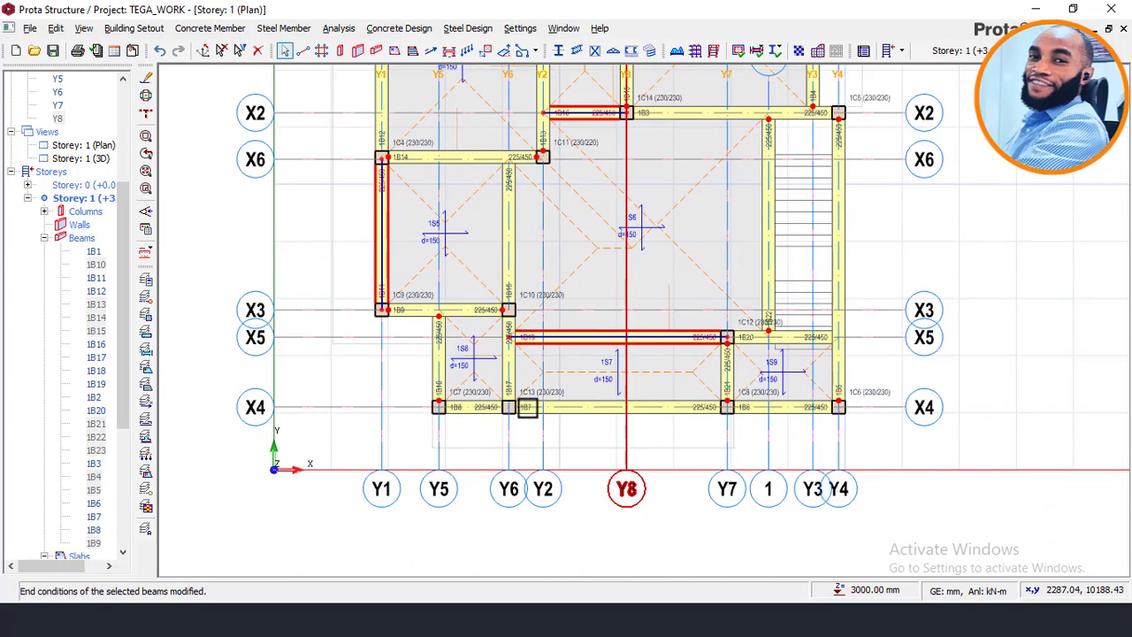
- Give the five selected beams a hinge at their left ends, applied to the selected beams only
right_click(984, 245)
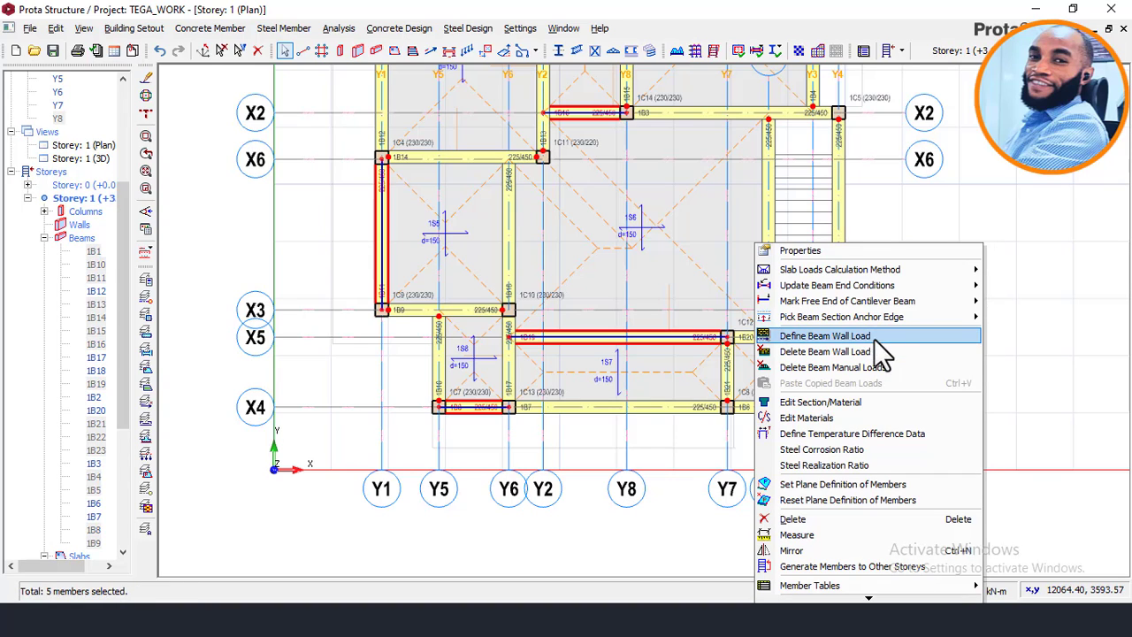
mouse_move(893, 284)
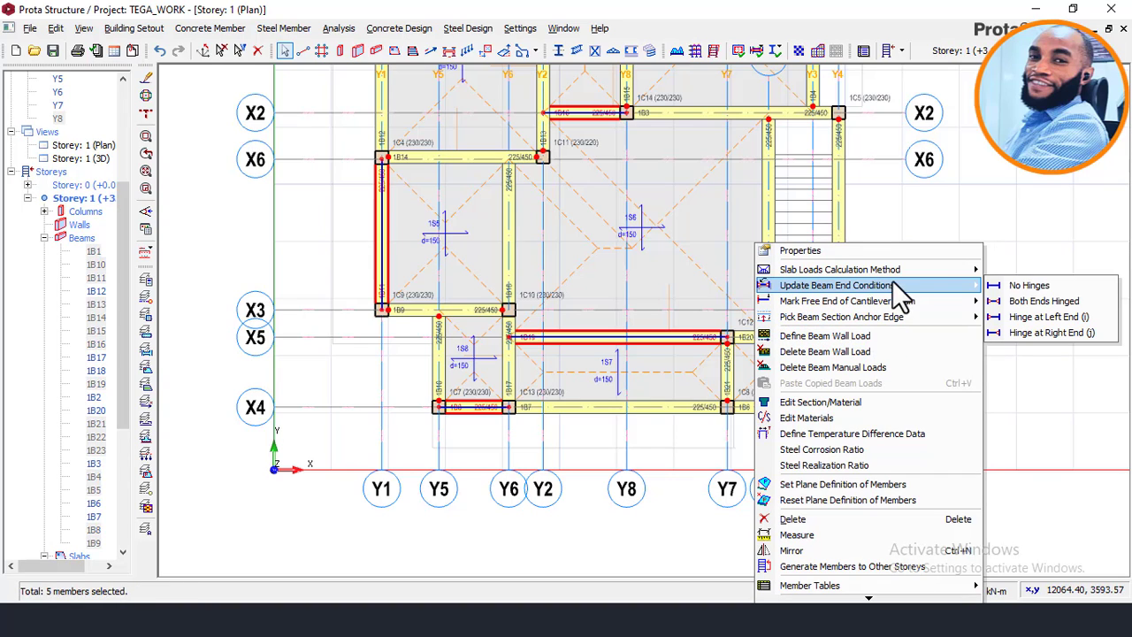
left_click(1029, 315)
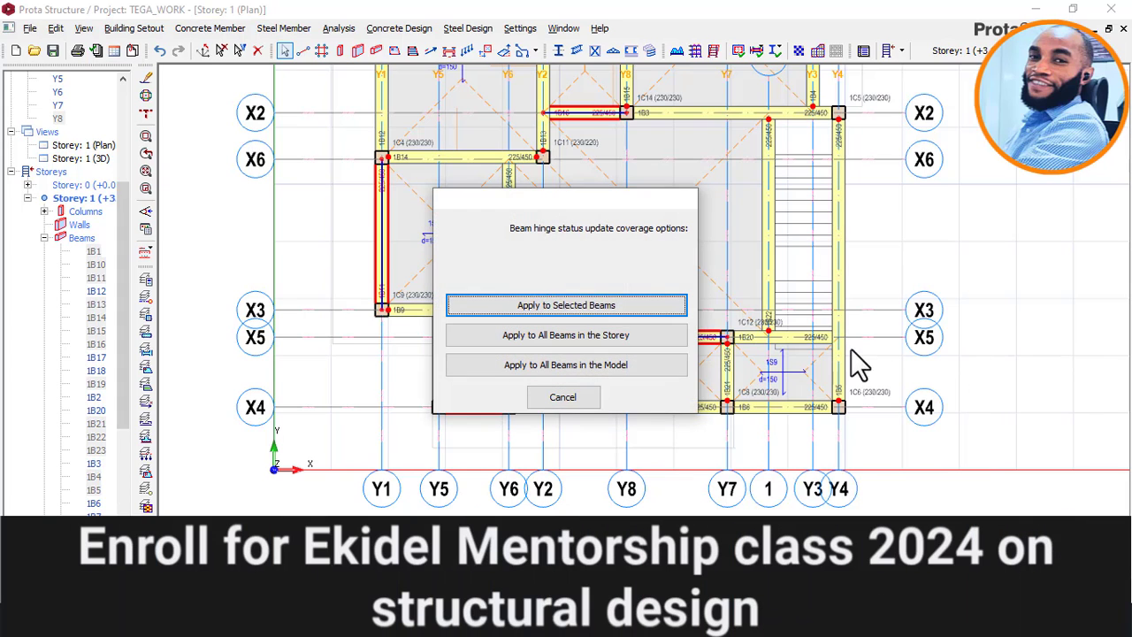
left_click(610, 310)
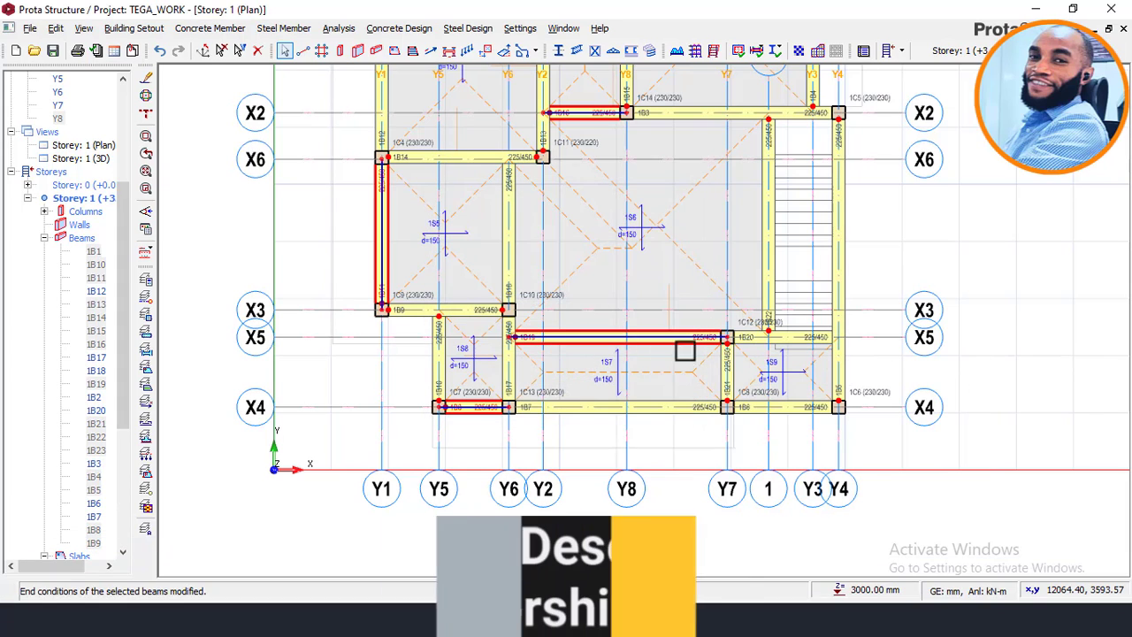
scroll(411, 314, "up", 3)
scroll(412, 318, "down", 2)
scroll(365, 301, "down", 1)
- Select beam 1B6 on X4, the Y4 beam and beam 1B3 on X2
middle_click_drag(812, 410, 741, 276)
scroll(748, 394, "up", 1)
left_click(737, 388)
left_click(756, 336)
scroll(741, 276, "down", 1)
scroll(717, 215, "up", 2)
left_click(717, 215)
scroll(708, 404, "down", 2)
scroll(699, 227, "down", 1)
- Add the X1 beam between Y2 and Y3 to the selection and bring the whole floor into view
middle_click_drag(698, 227, 673, 430)
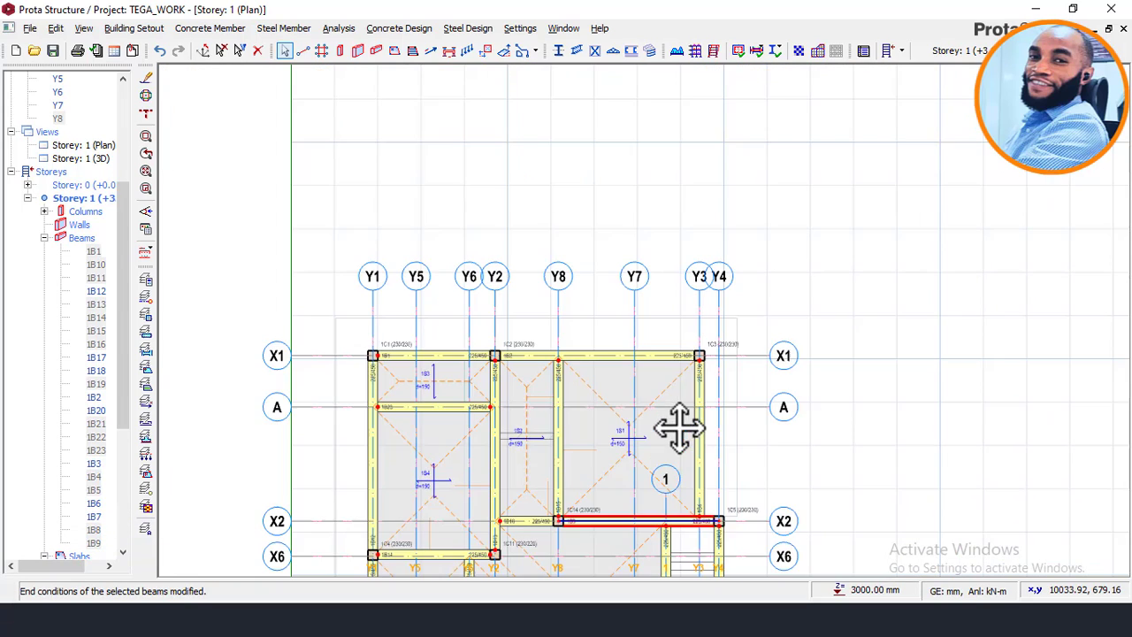
scroll(677, 342, "up", 1)
left_click(675, 360)
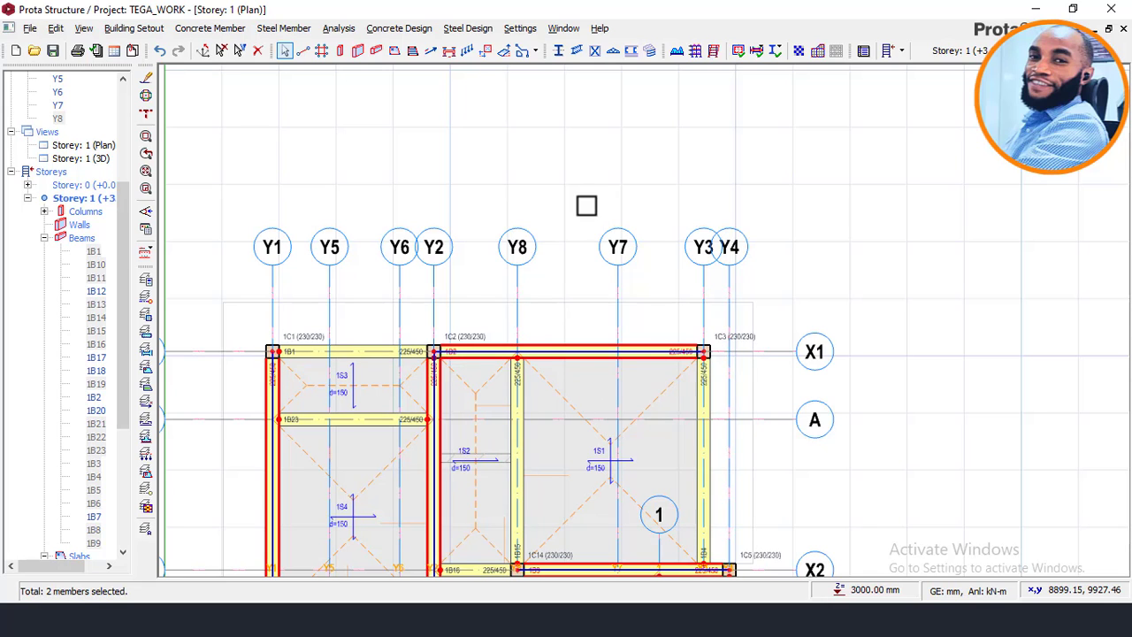
scroll(561, 375, "down", 2)
scroll(510, 324, "up", 1)
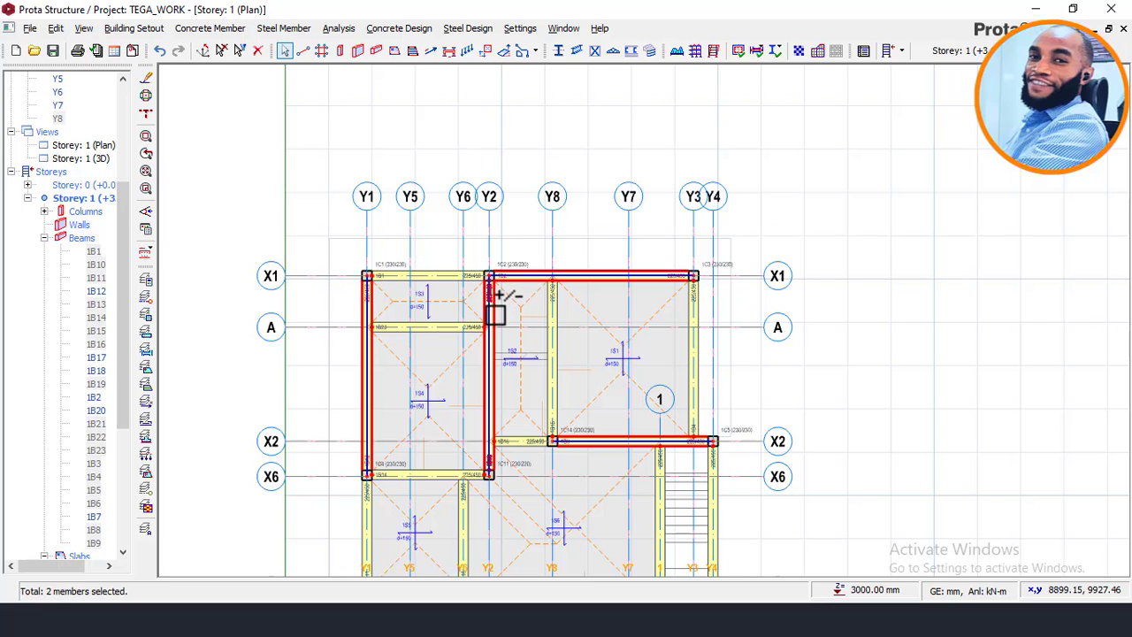
middle_click_drag(609, 410, 610, 186)
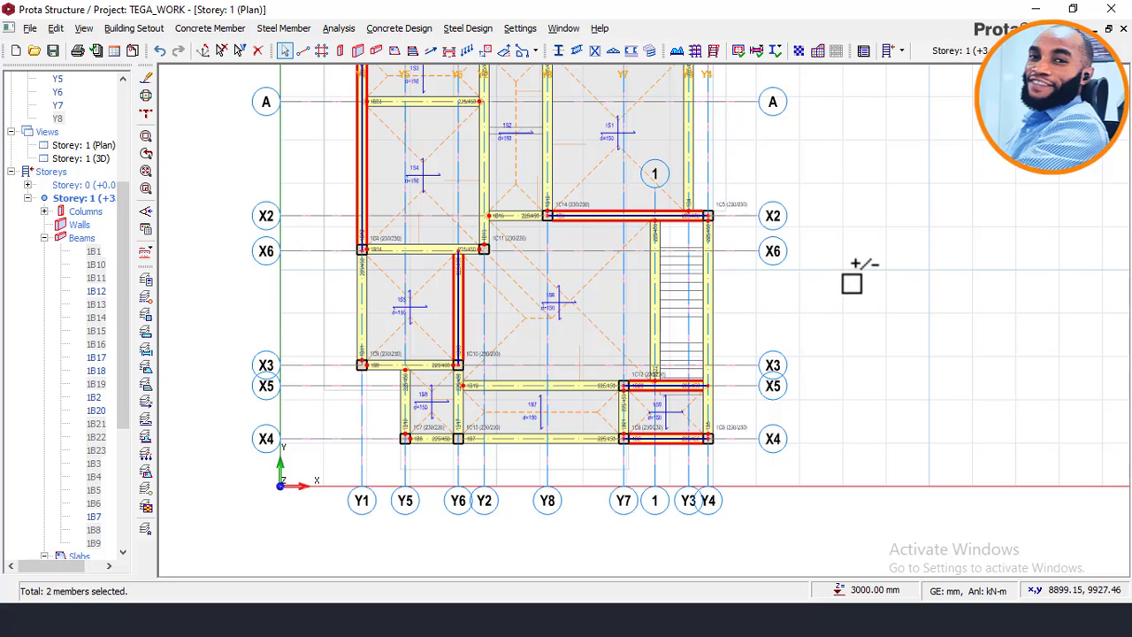
middle_click_drag(891, 260, 859, 294)
- Set Hinge at Right End (j) on the six selected beams, applied to the selected beams only
right_click(864, 291)
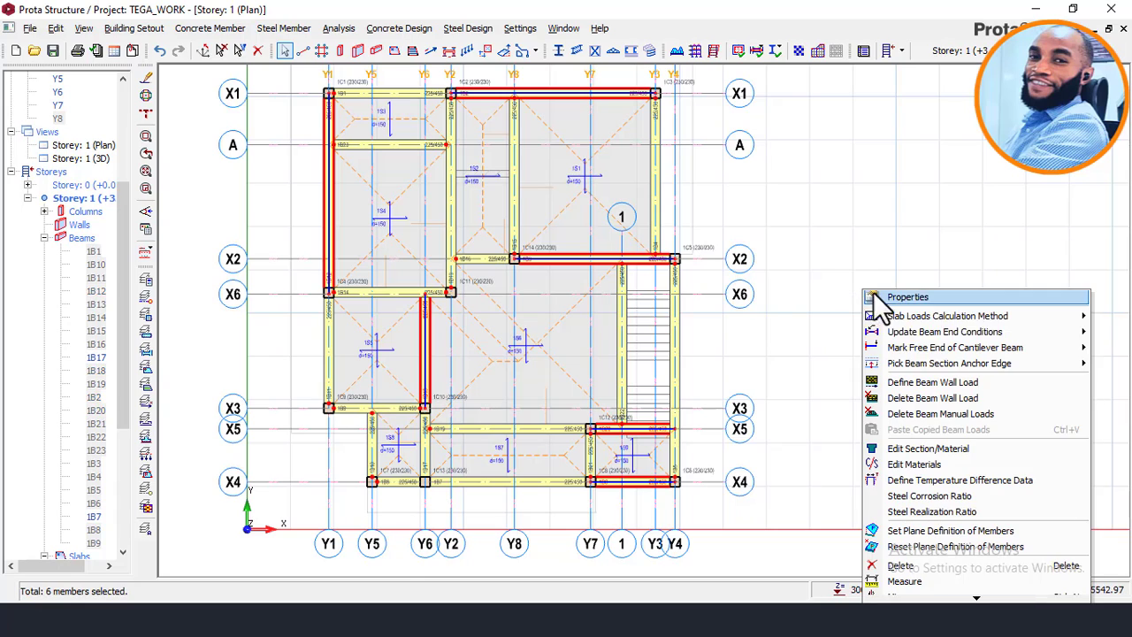
mouse_move(931, 333)
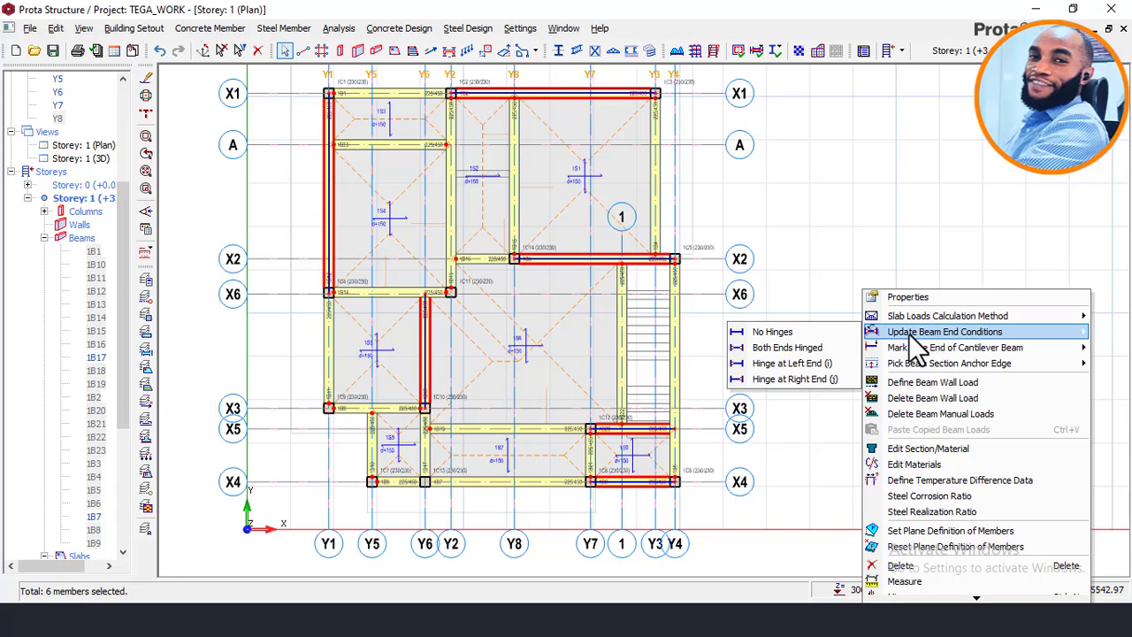
left_click(813, 375)
left_click(666, 305)
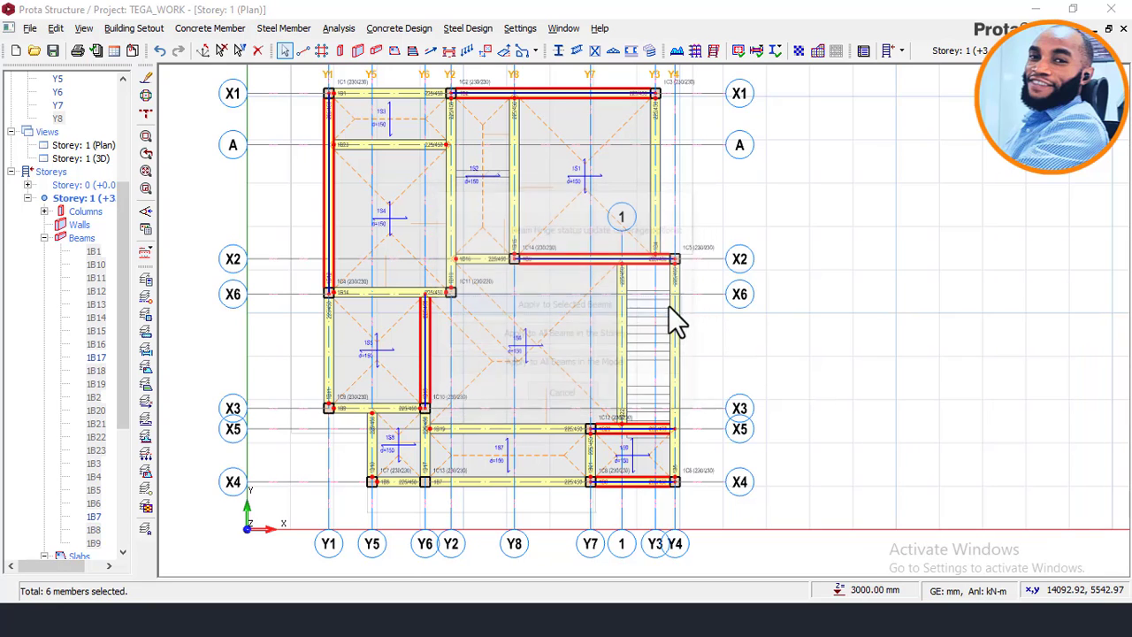
scroll(670, 192, "up", 1)
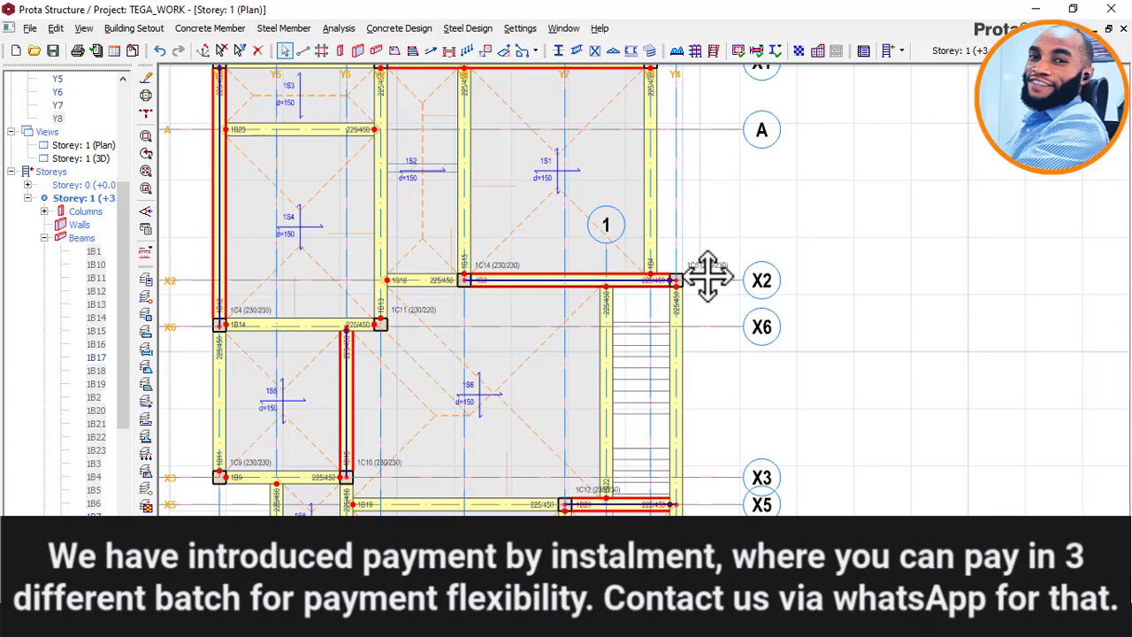
scroll(708, 268, "up", 2)
scroll(678, 268, "up", 2)
scroll(682, 253, "down", 2)
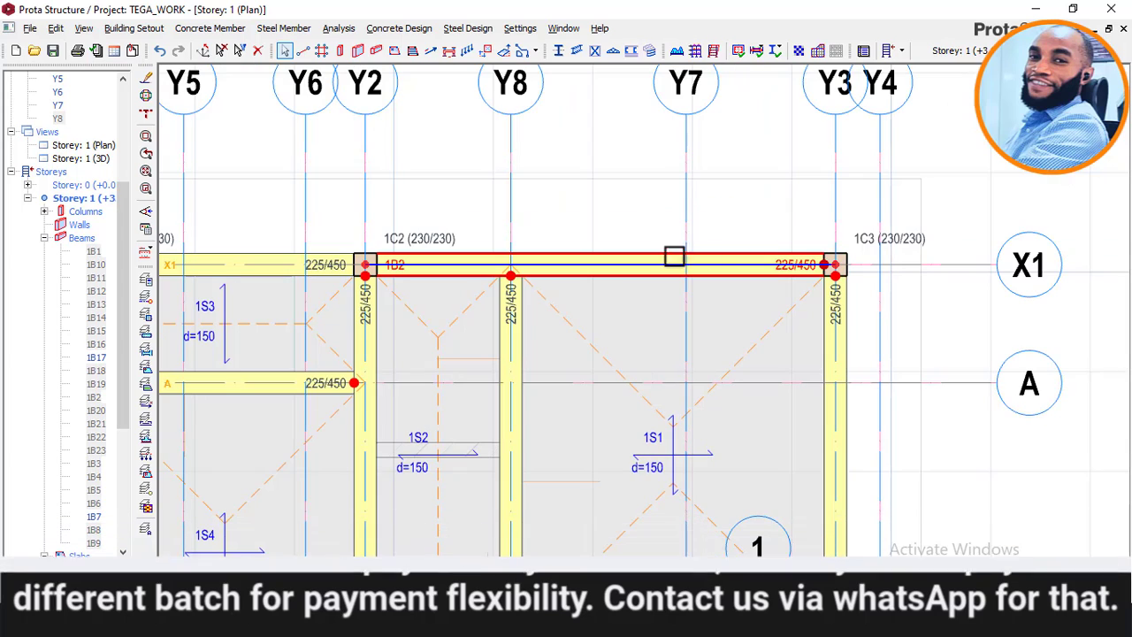
scroll(458, 227, "down", 2)
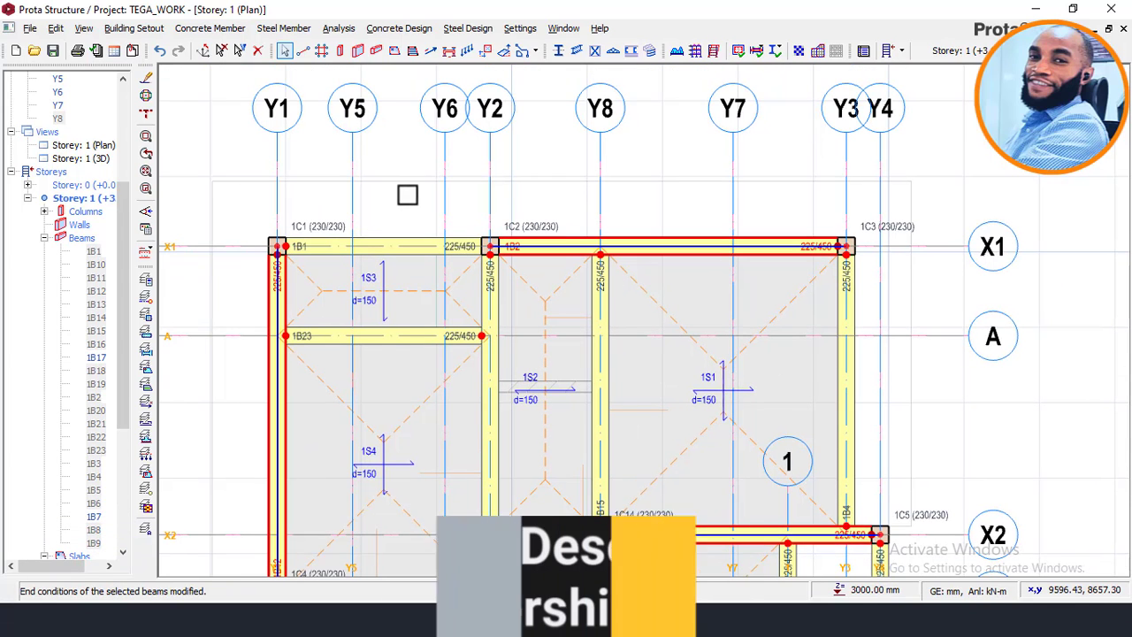
key("Escape")
scroll(484, 310, "down", 1)
middle_click_drag(584, 392, 662, 300)
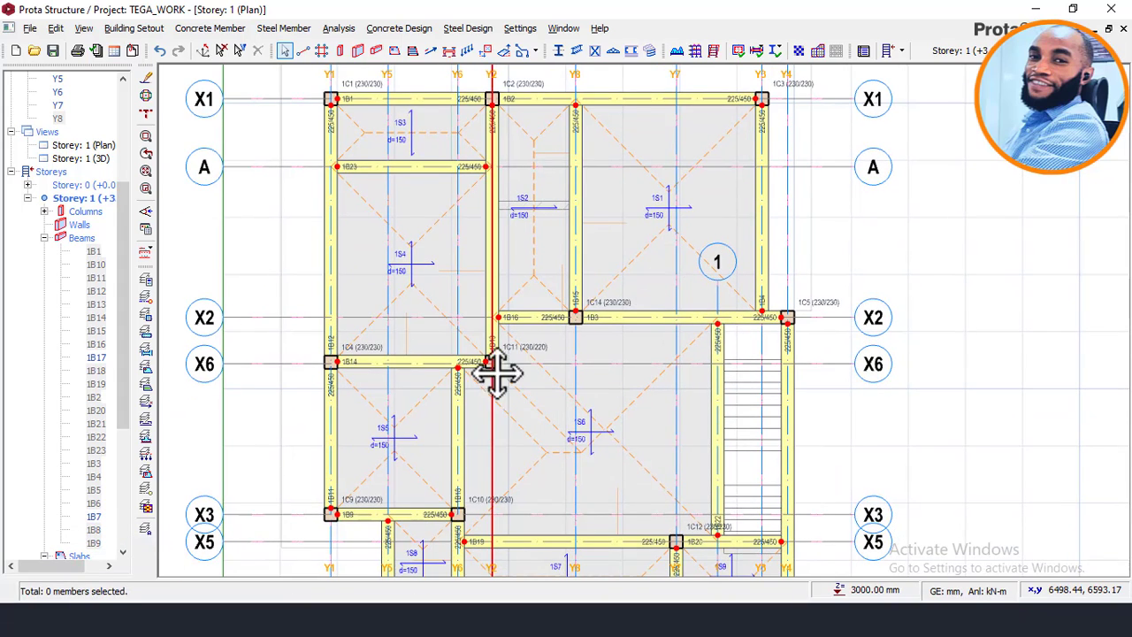
middle_click_drag(495, 389, 565, 383)
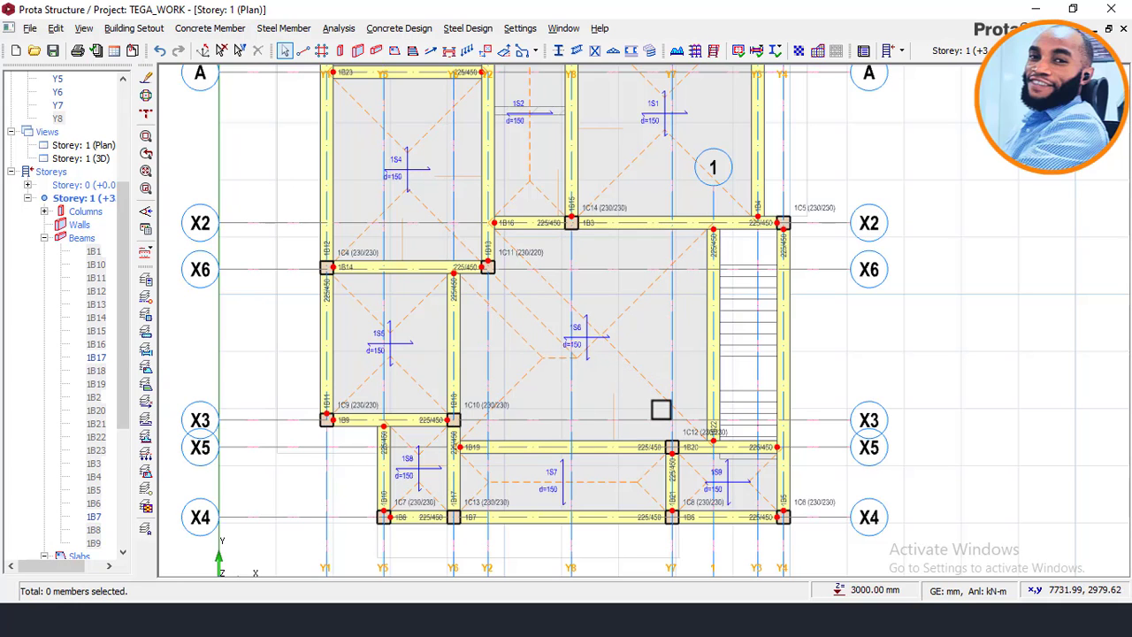
- Change the end hinge condition of beam 1B17 on Y6 between X5 and X4 only
scroll(455, 496, "up", 1)
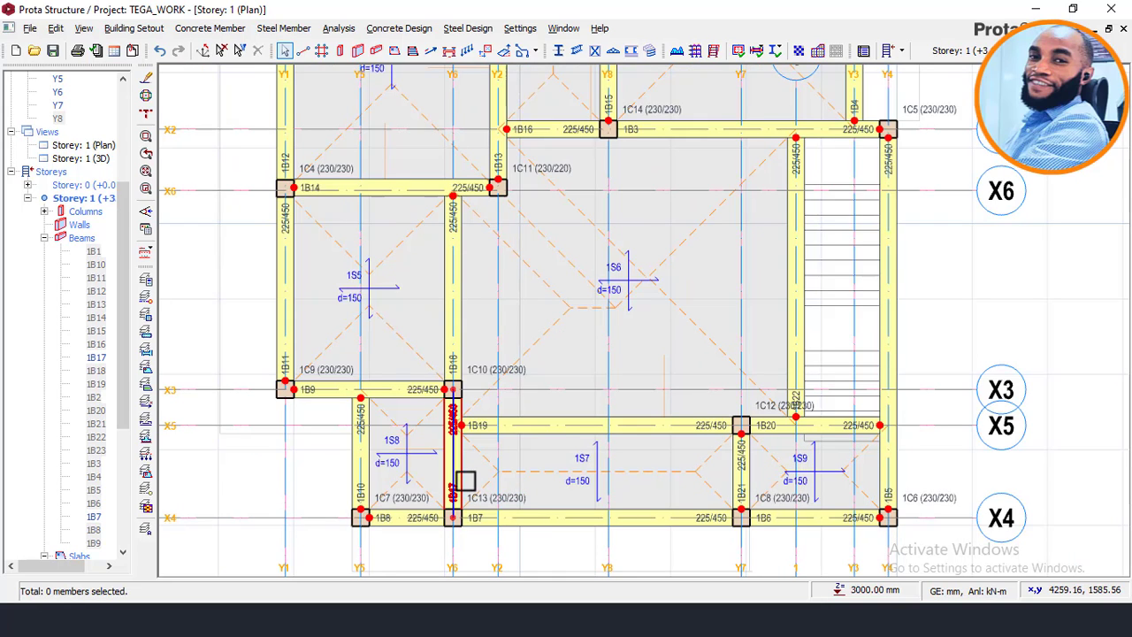
right_click(540, 485)
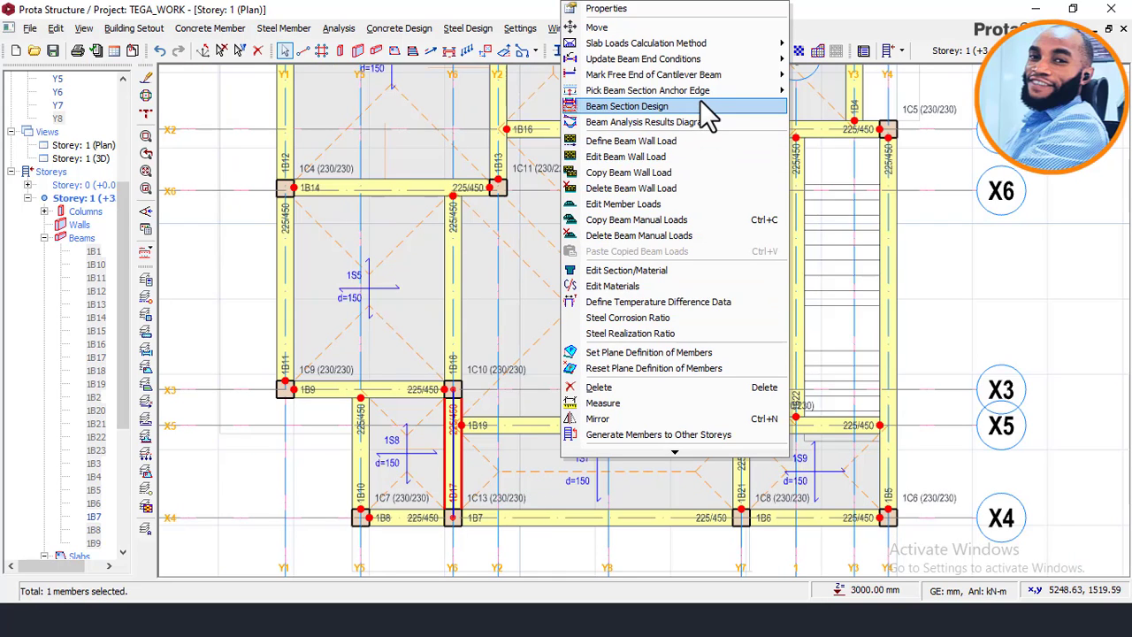
mouse_move(759, 66)
left_click(850, 90)
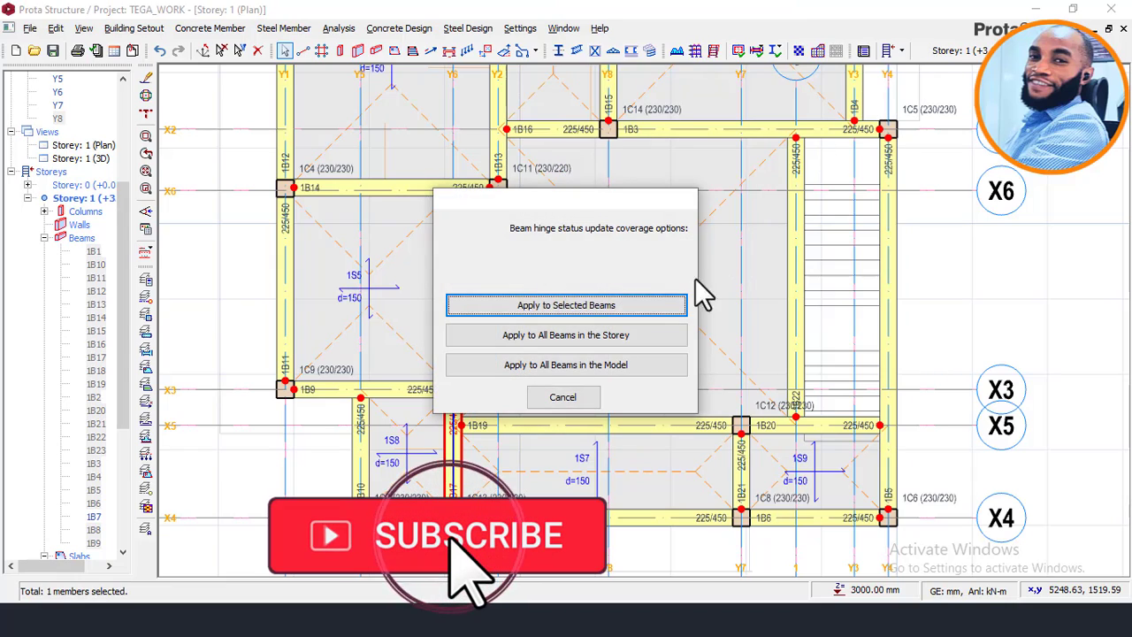
left_click(566, 306)
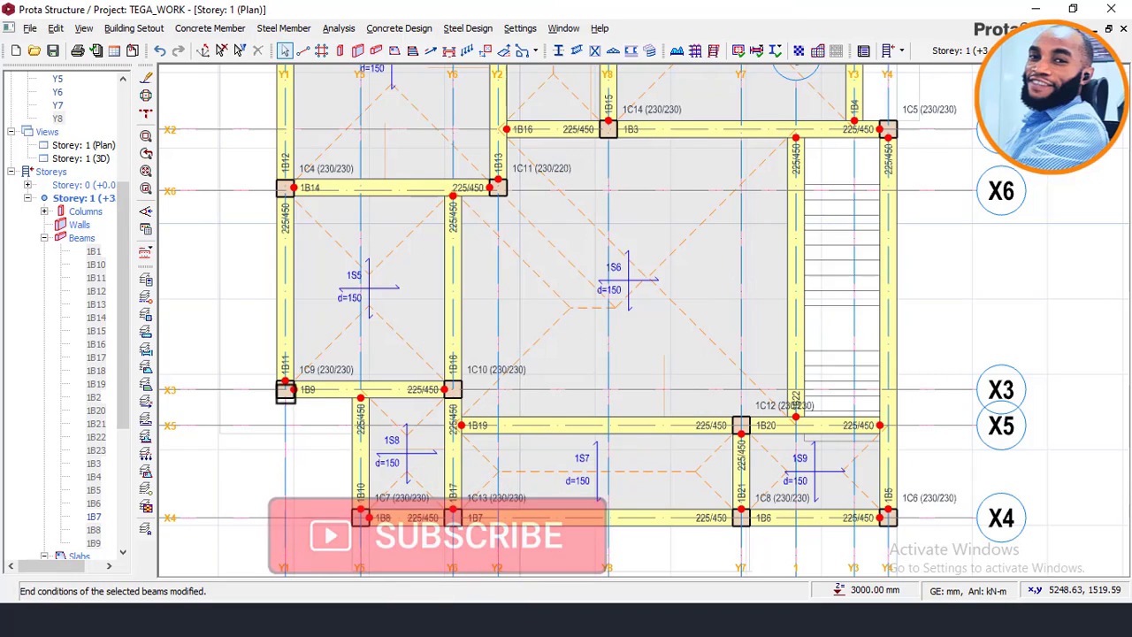
- Pan and zoom across the Storey 1 plan to review hinge markers on every beam
scroll(286, 386, "up", 3)
scroll(314, 389, "up", 2)
scroll(522, 293, "down", 2)
scroll(607, 342, "up", 1)
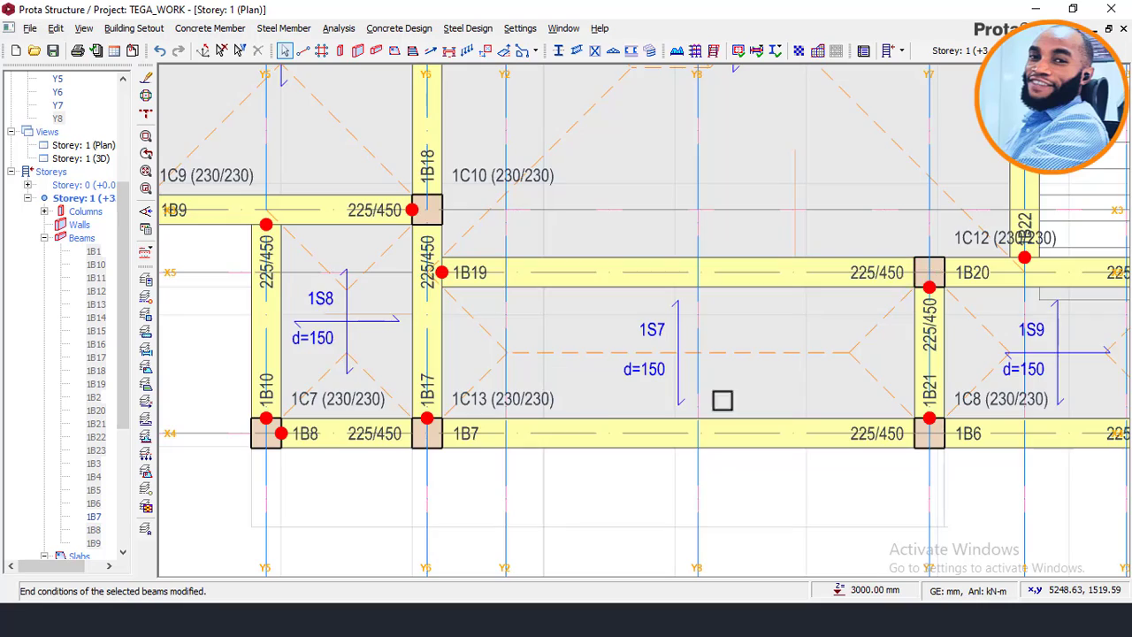
scroll(652, 399, "down", 1)
middle_click_drag(750, 436, 707, 459)
middle_click_drag(885, 177, 835, 345)
middle_click_drag(891, 49, 552, 445)
scroll(588, 389, "down", 2)
scroll(723, 316, "up", 1)
middle_click_drag(722, 316, 928, 285)
scroll(927, 285, "up", 1)
scroll(639, 189, "down", 1)
scroll(507, 227, "down", 1)
middle_click_drag(508, 227, 351, 142)
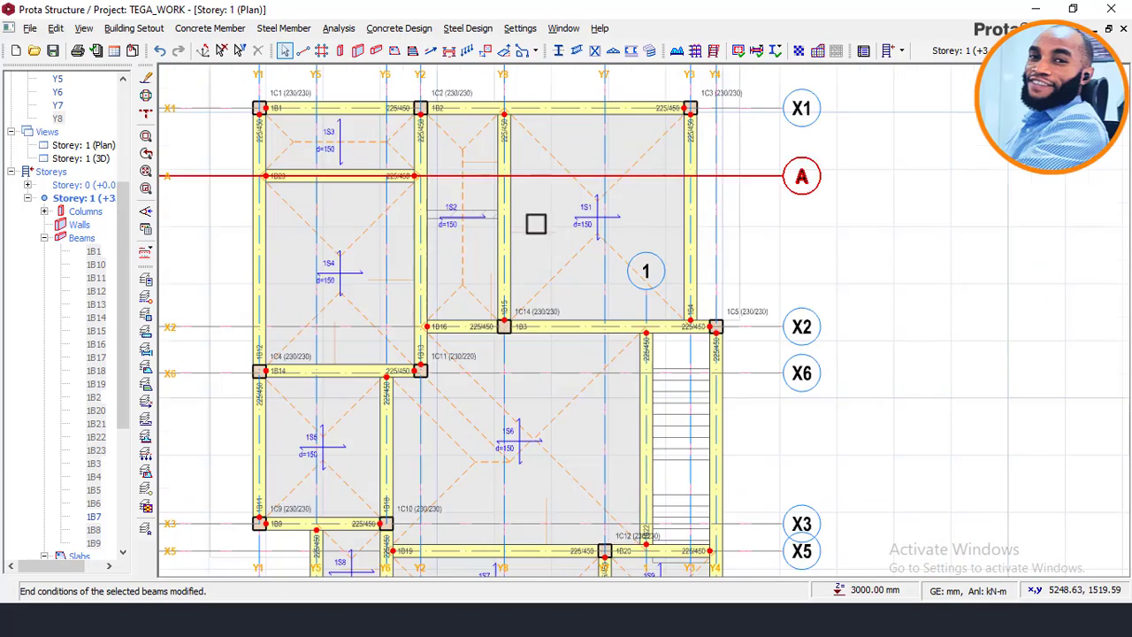
scroll(564, 234, "down", 1)
middle_click_drag(564, 234, 576, 263)
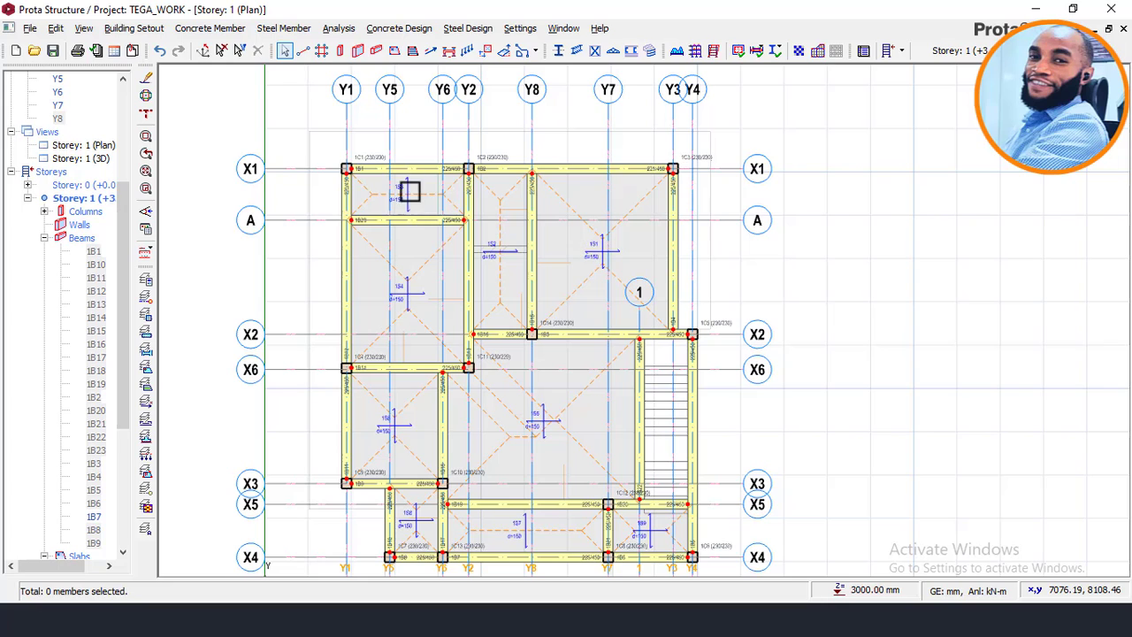
- Insert Storey 2 at +6.00 m by setting Total No. of Storeys to 2 and confirming
left_click(223, 34)
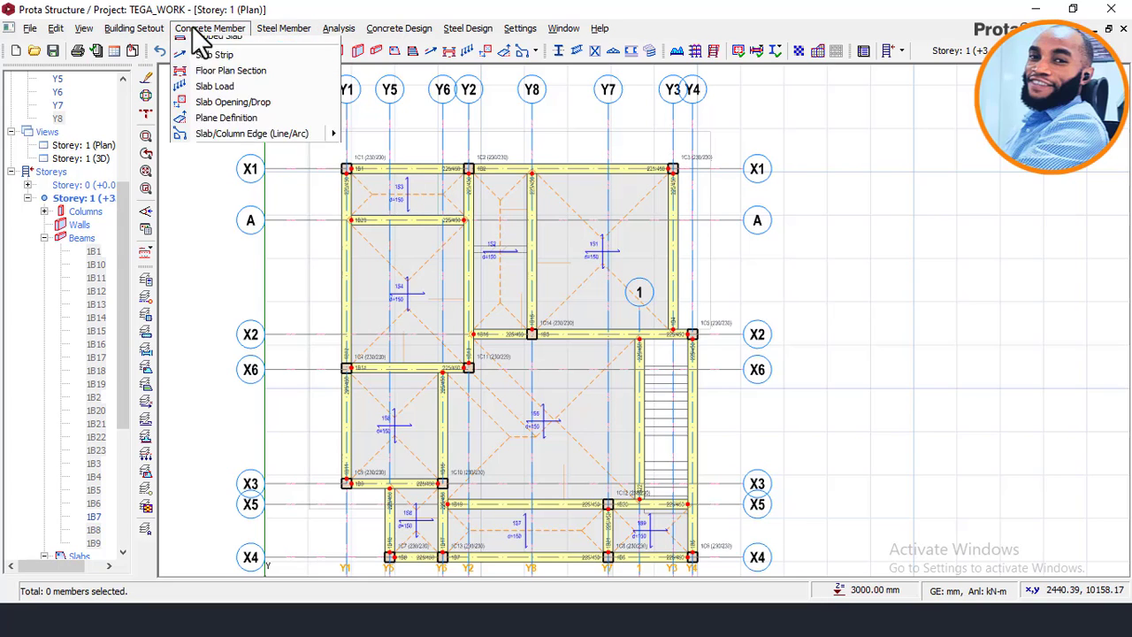
left_click(134, 32)
left_click(142, 30)
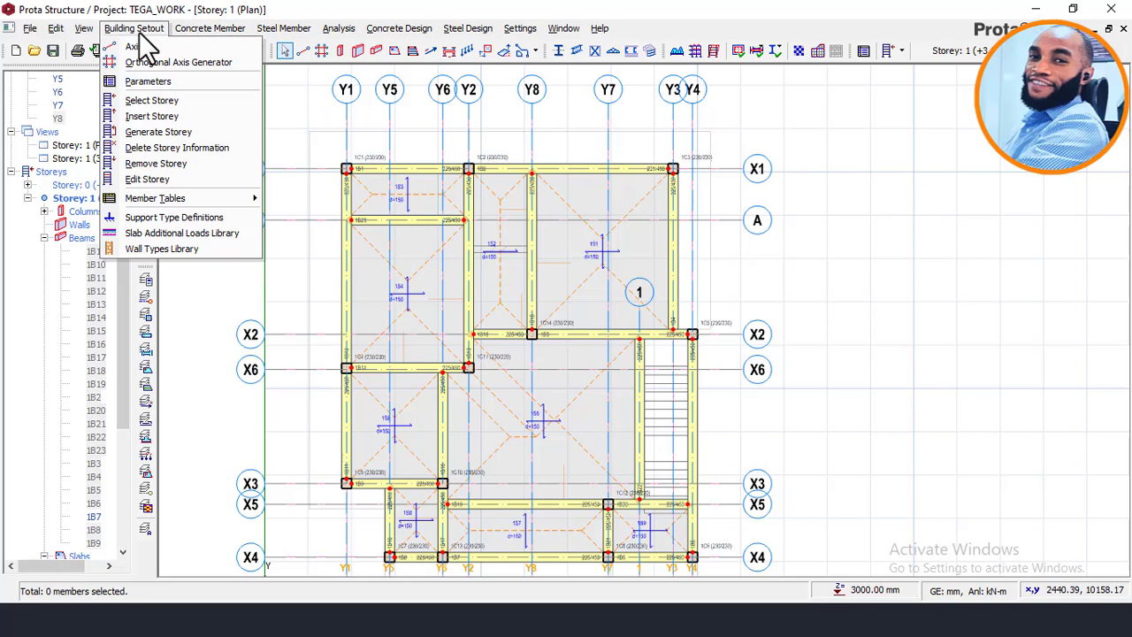
left_click(163, 118)
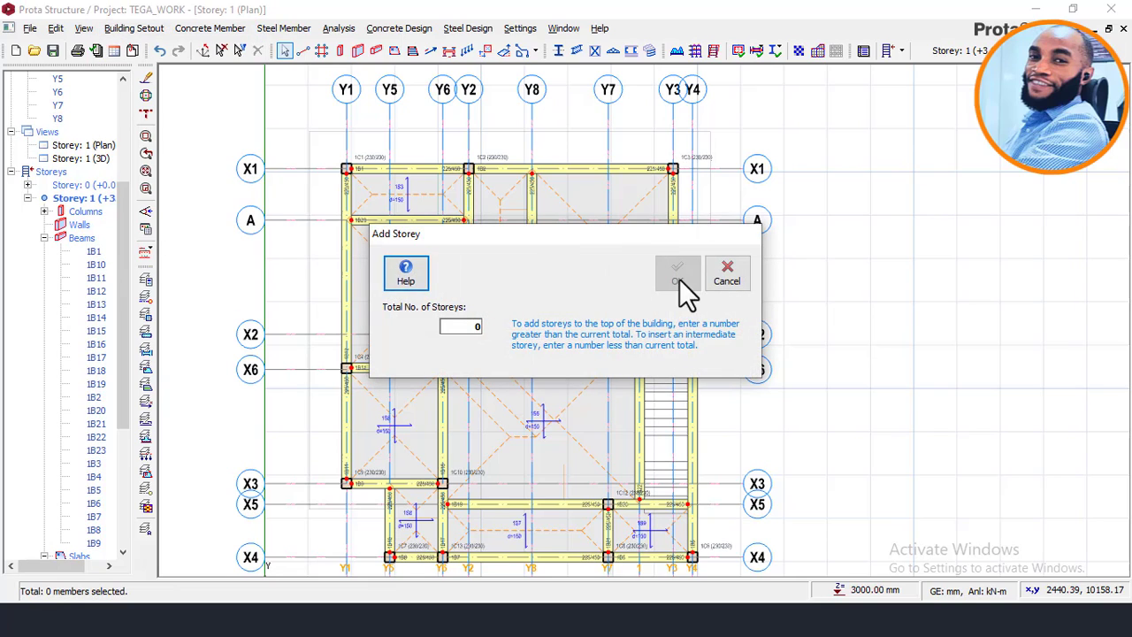
type("2")
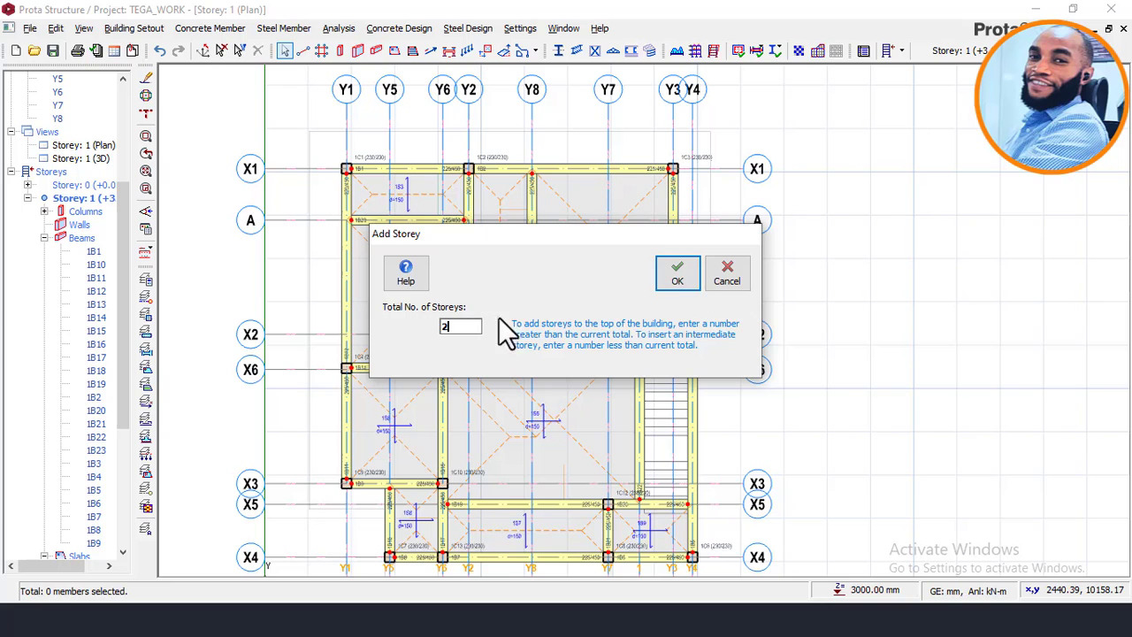
left_click(678, 277)
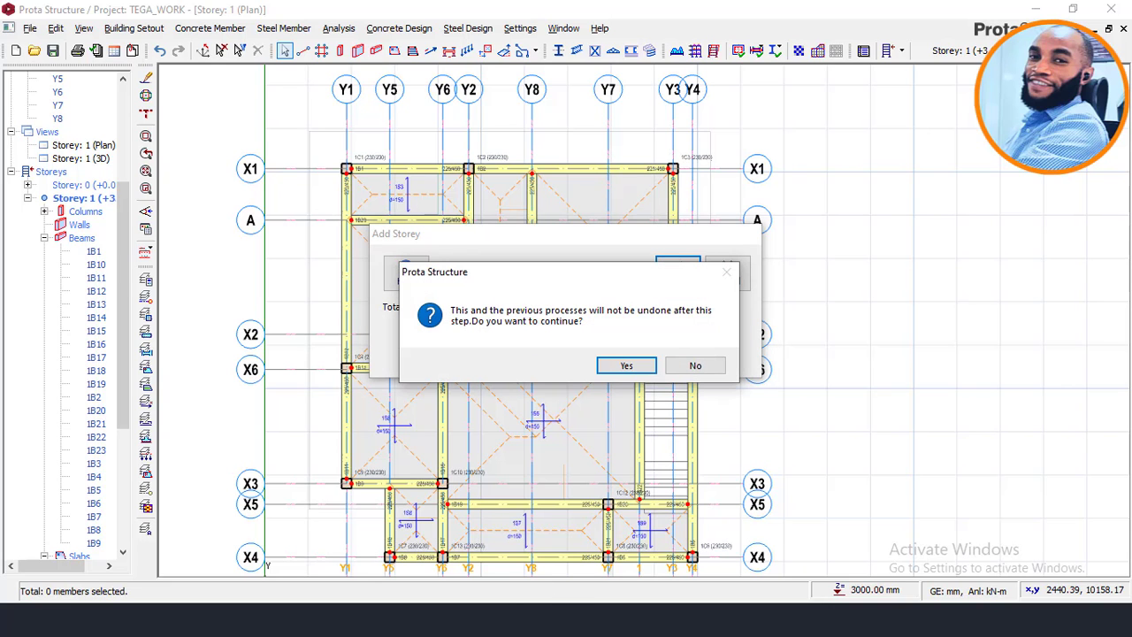
left_click(638, 367)
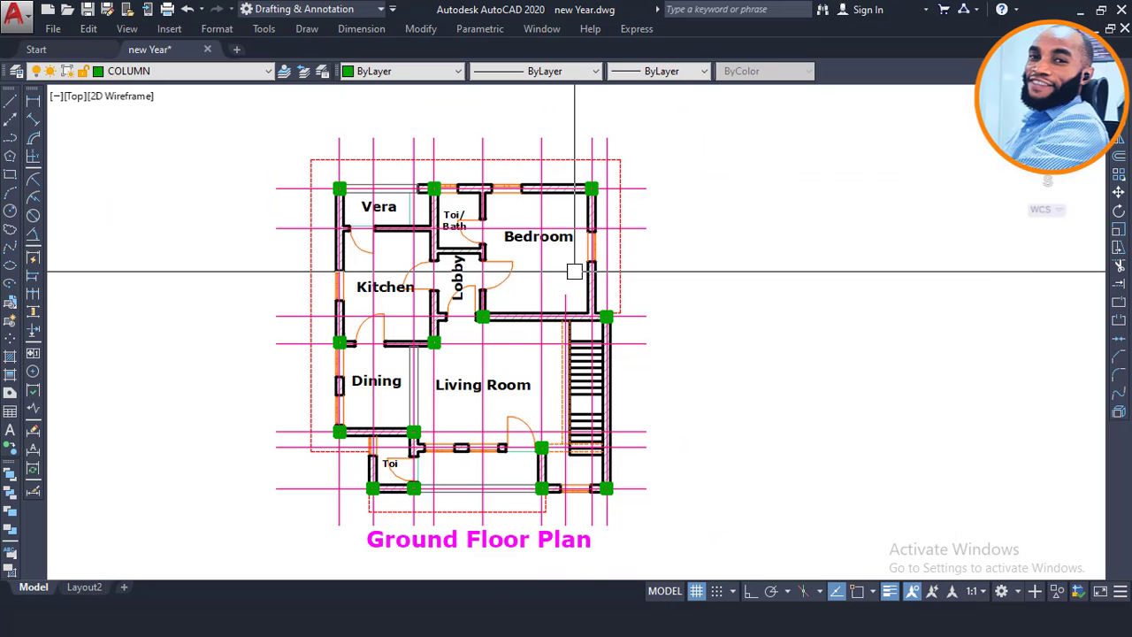
scroll(574, 272, "down", 3)
scroll(771, 293, "up", 3)
scroll(573, 469, "down", 3)
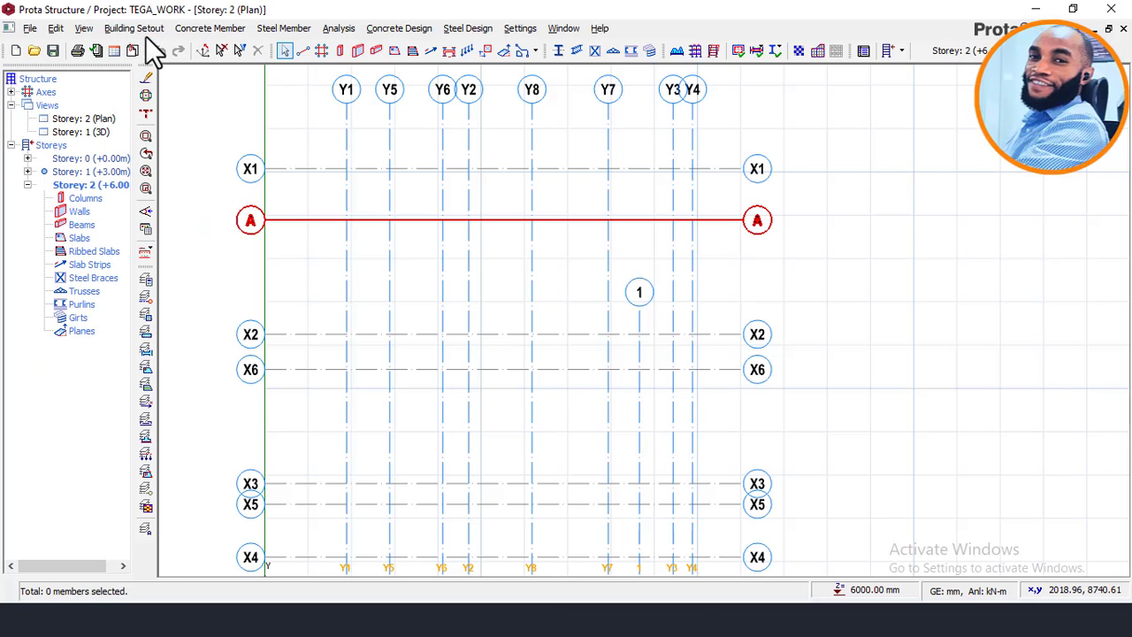
- Use Generate Storey with Storey 1 as source and Storey 2 as target to copy columns, walls and beams
left_click(152, 29)
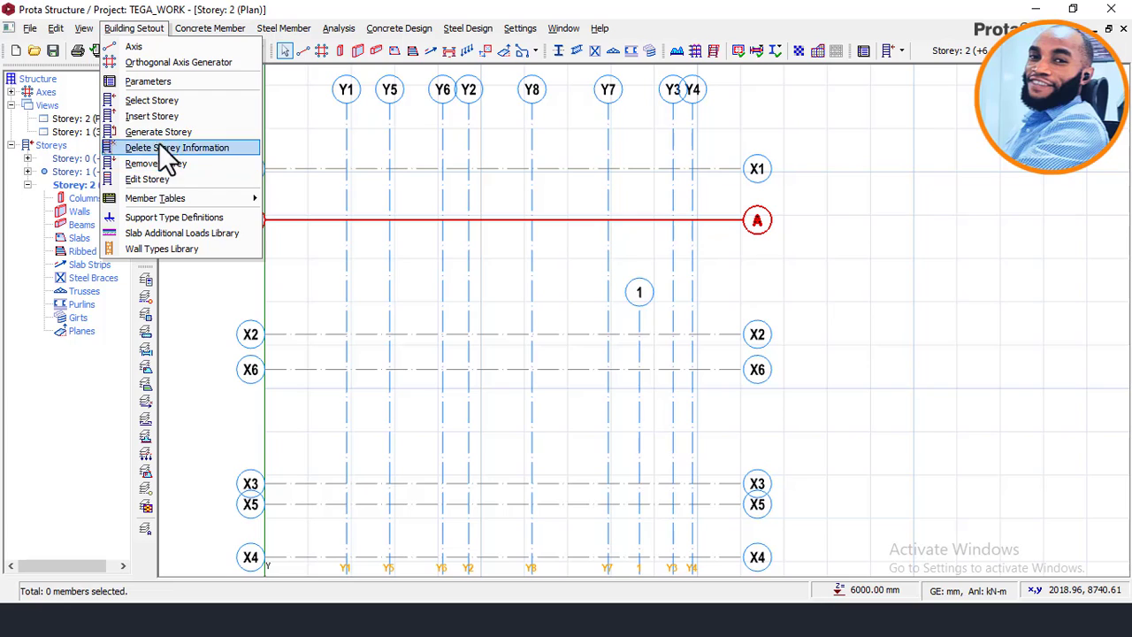
left_click(159, 134)
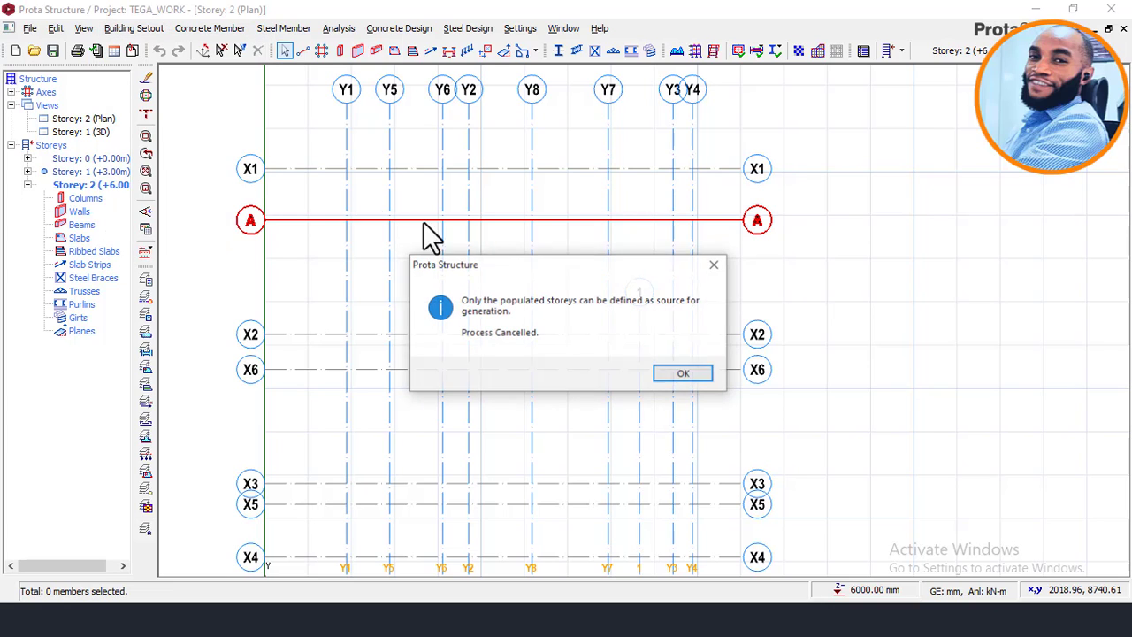
left_click(715, 265)
double_click(89, 170)
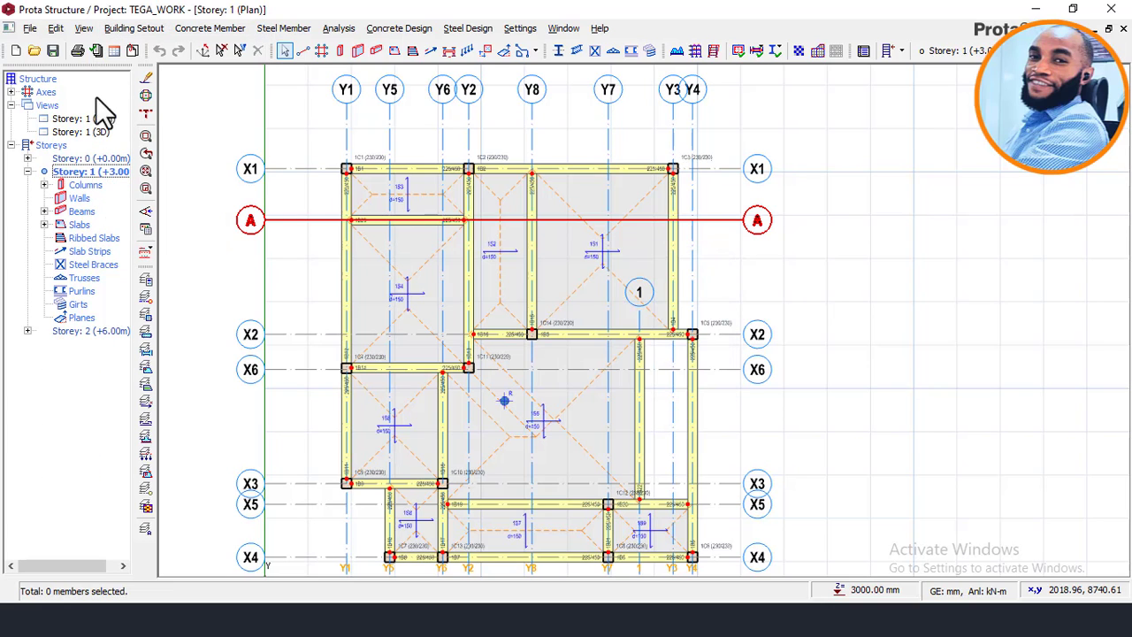
left_click(133, 28)
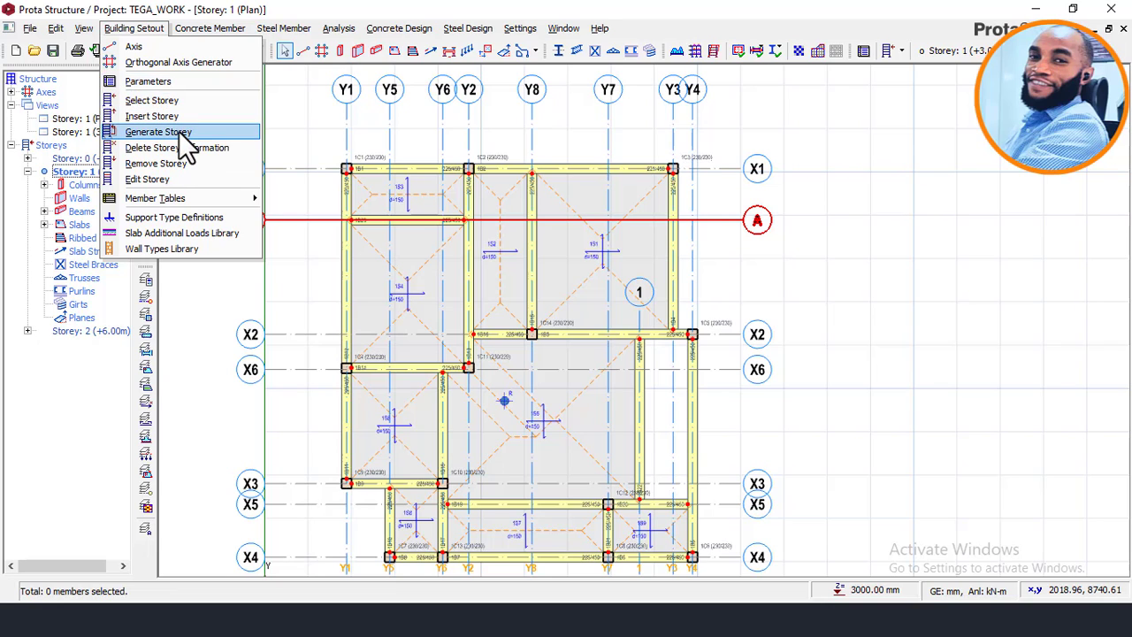
left_click(179, 131)
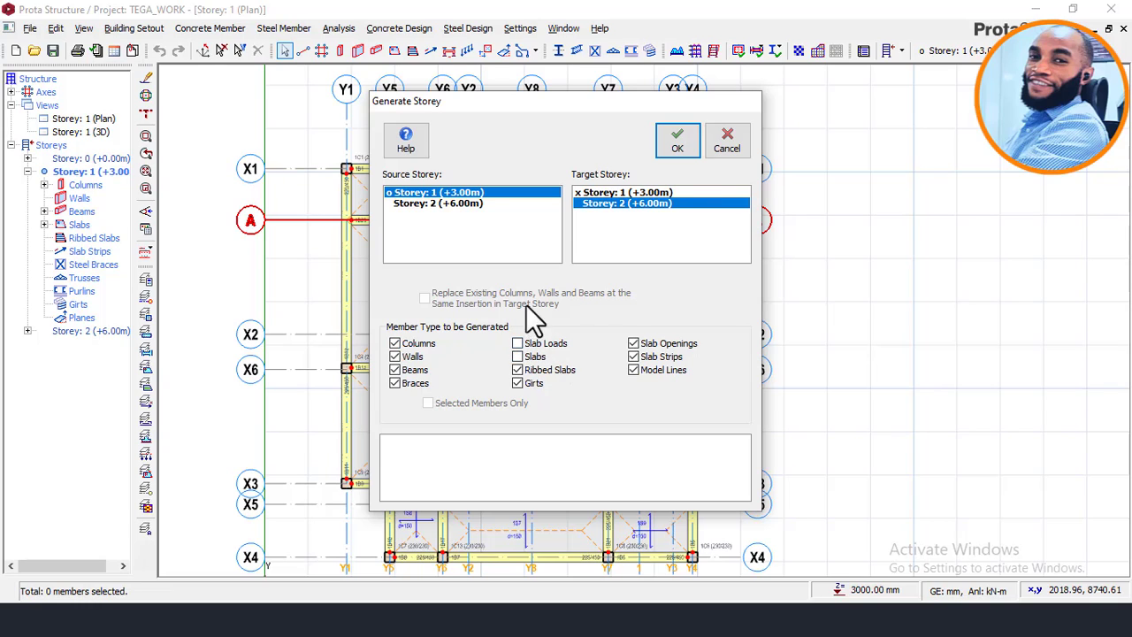
left_click(686, 144)
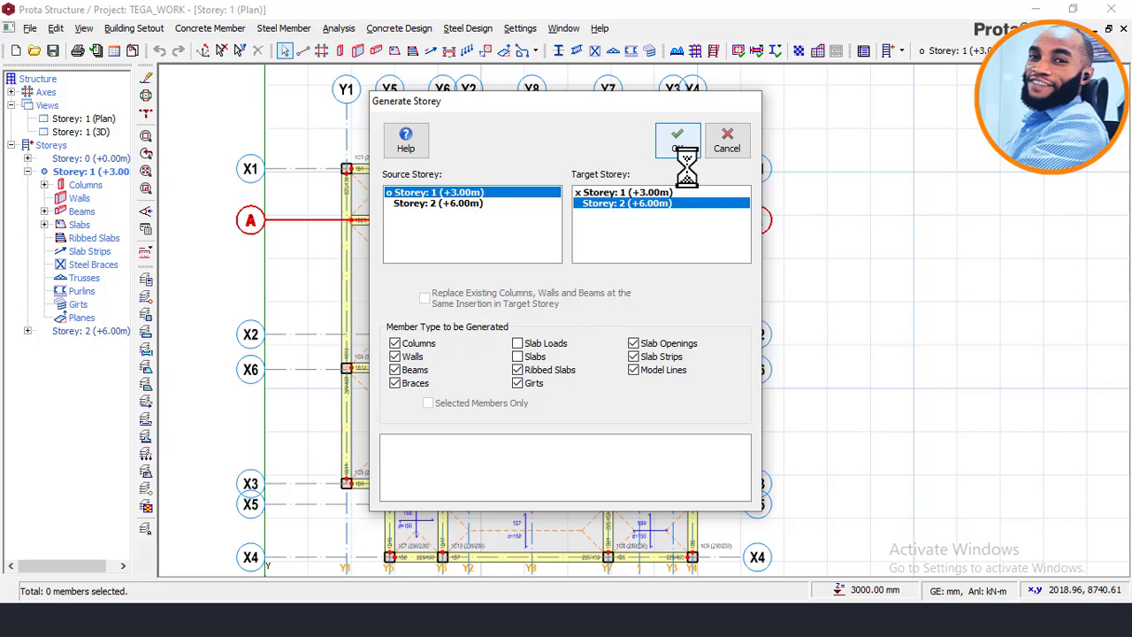
left_click(732, 148)
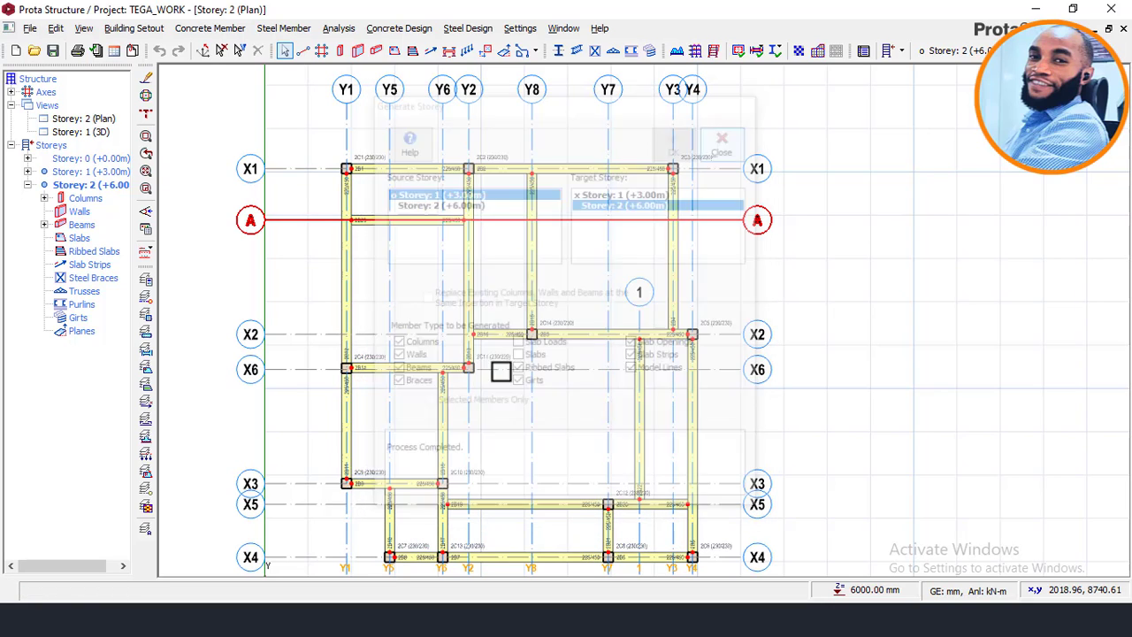
- Open the 3D view, then orbit and zoom to inspect the two-storey frame
double_click(96, 131)
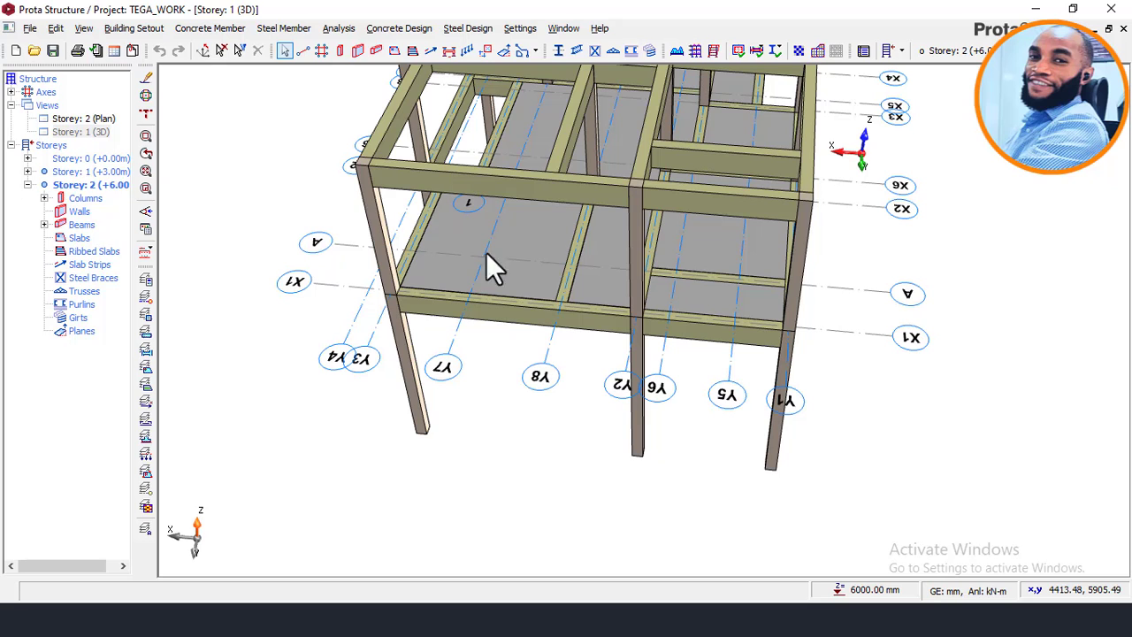
middle_click_drag(560, 291, 536, 233)
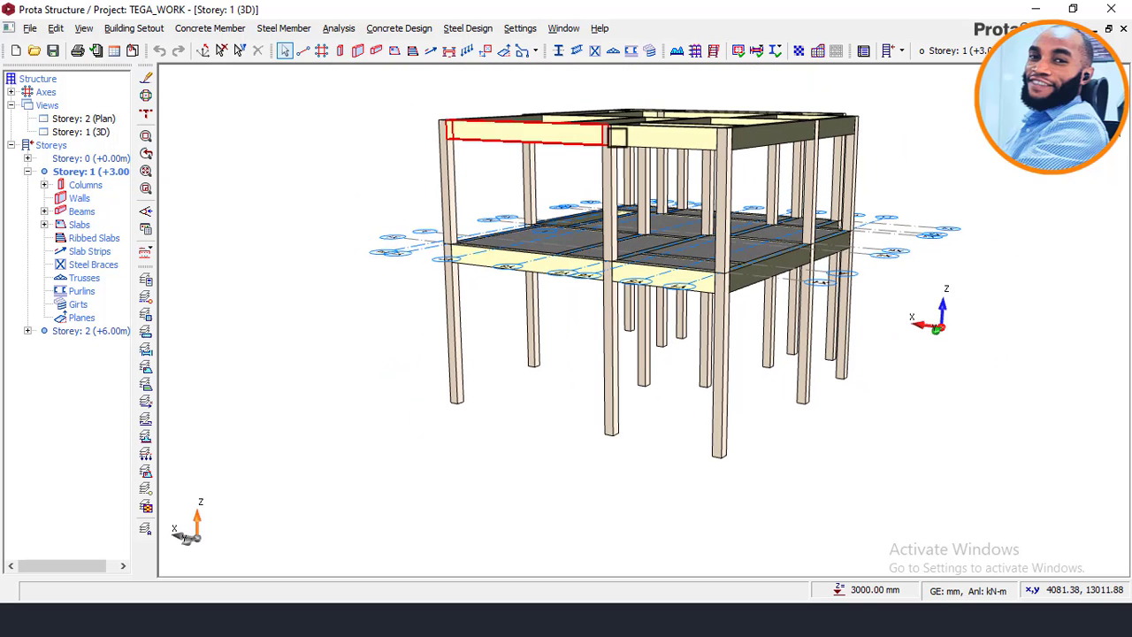
scroll(620, 137, "up", 1)
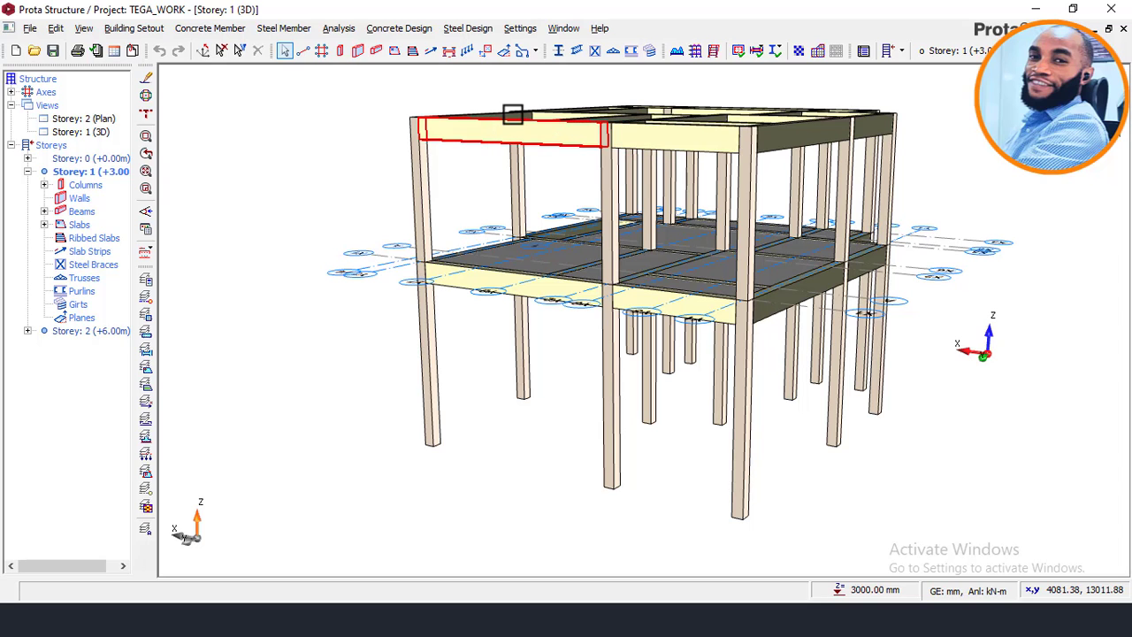
scroll(522, 121, "up", 1)
scroll(550, 125, "up", 2)
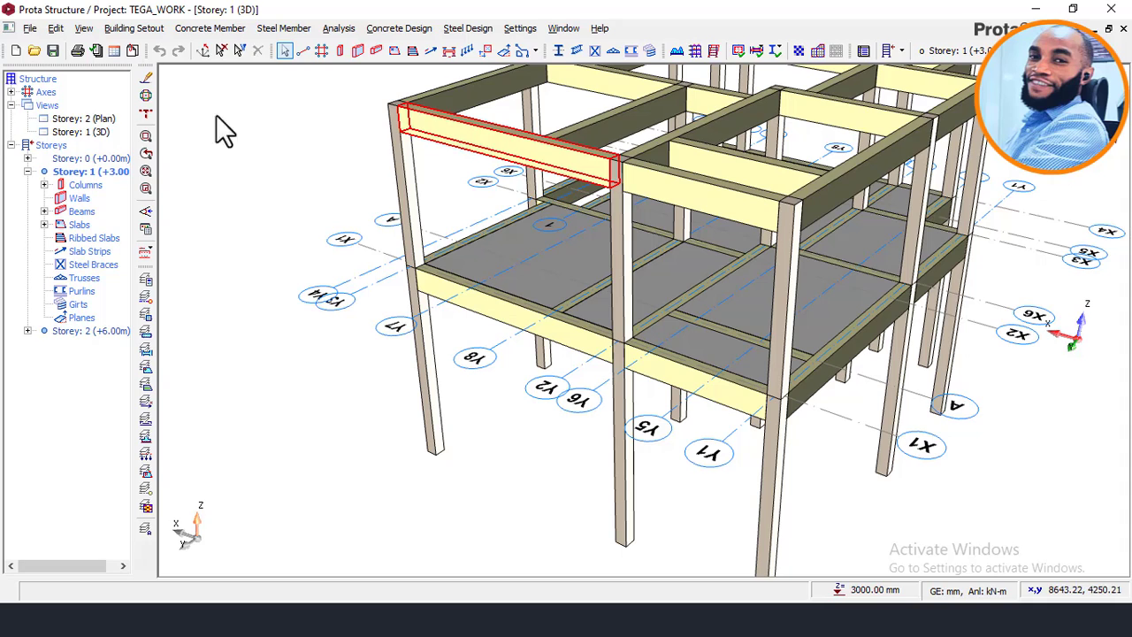
- Save the TEGA_WORK project and make Storey 2 the active storey
left_click(52, 50)
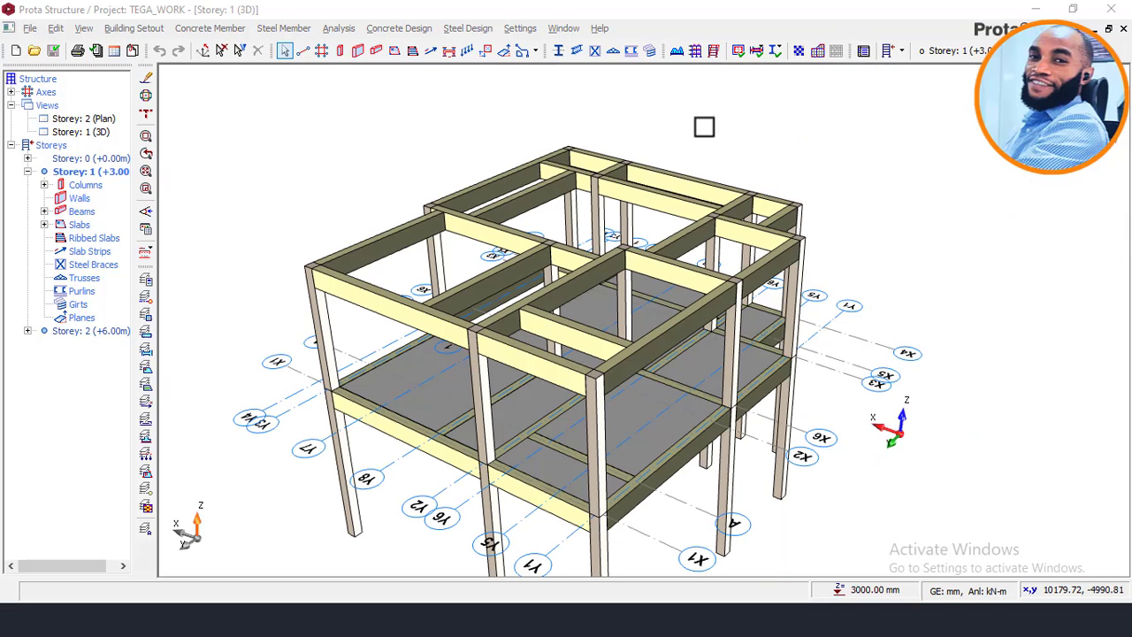
middle_click_drag(505, 253, 515, 294)
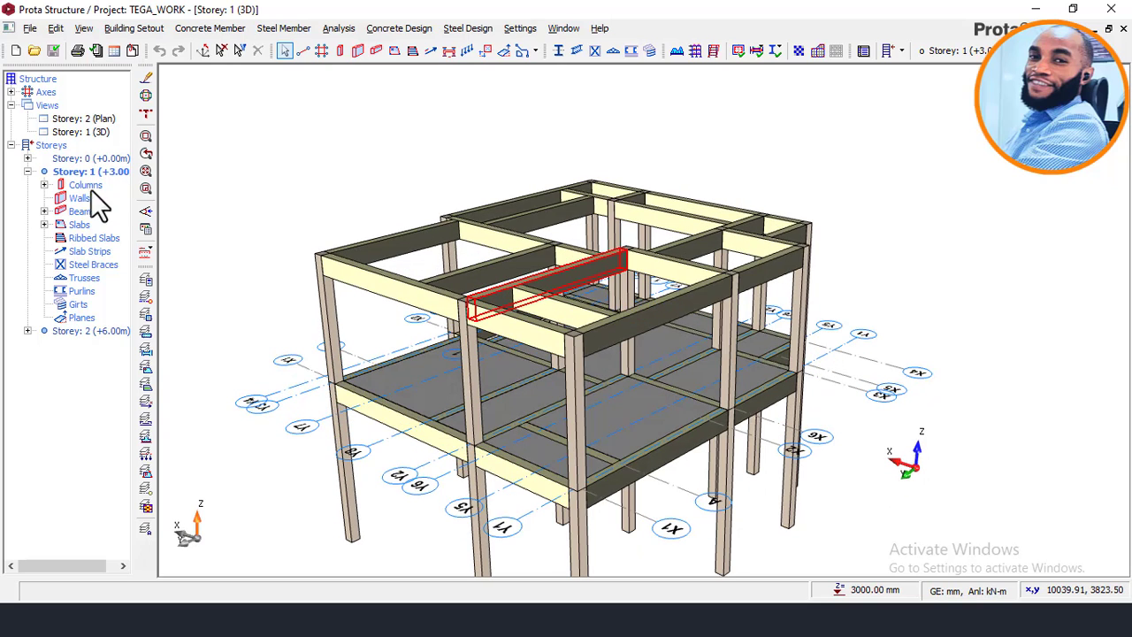
double_click(99, 334)
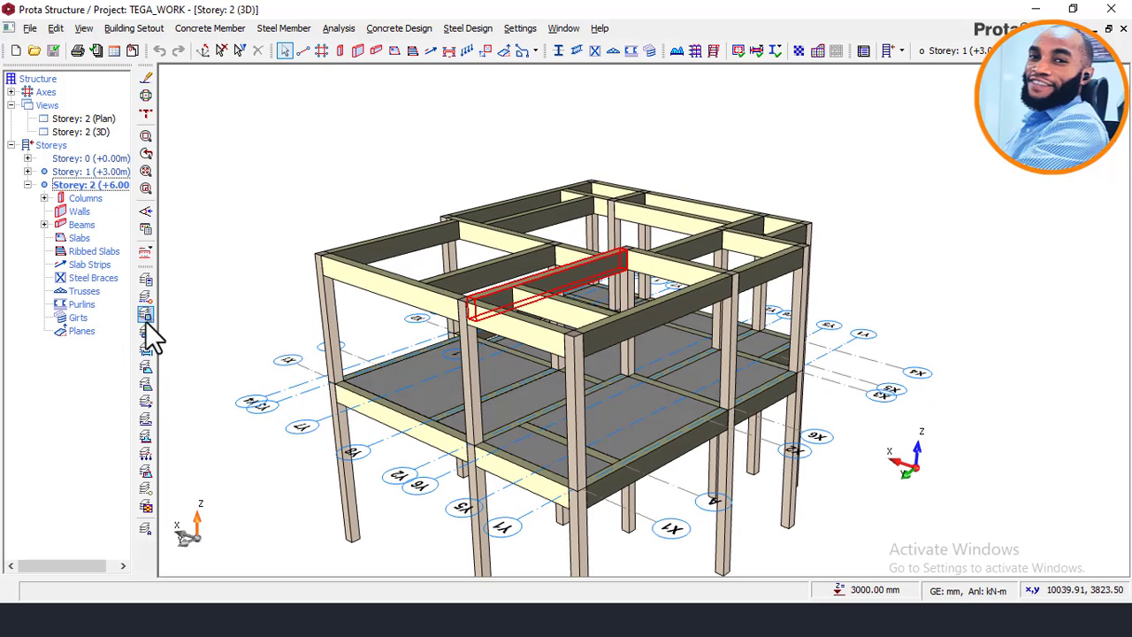
- Set the h-Bot depth column to 300 mm for all Storey 2 beams in the beam Summary Table
right_click(86, 228)
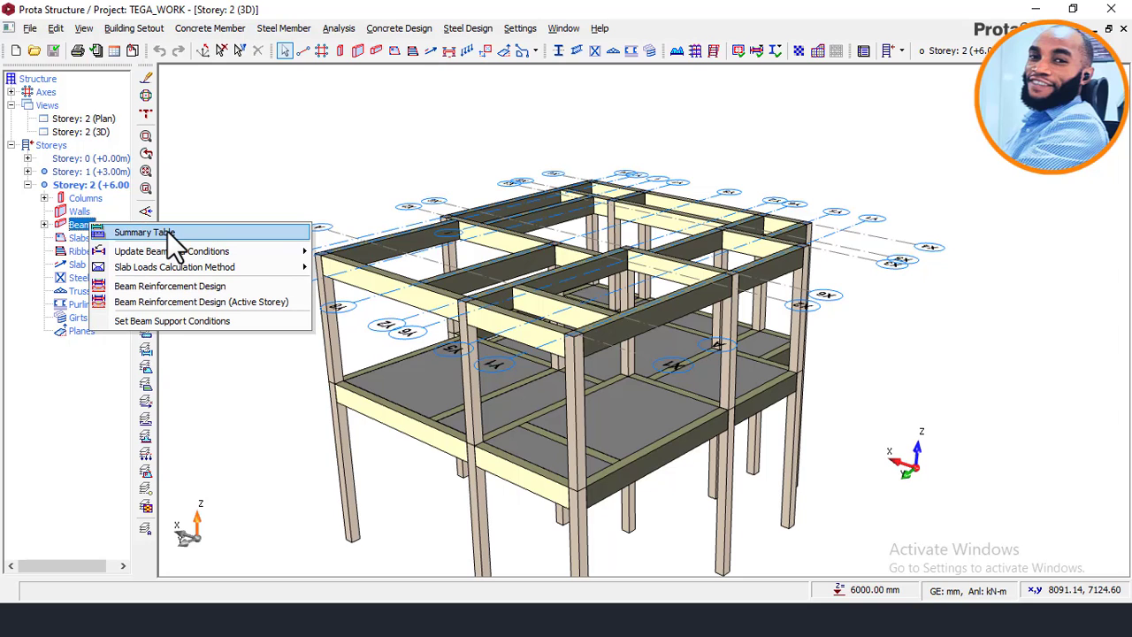
left_click(168, 235)
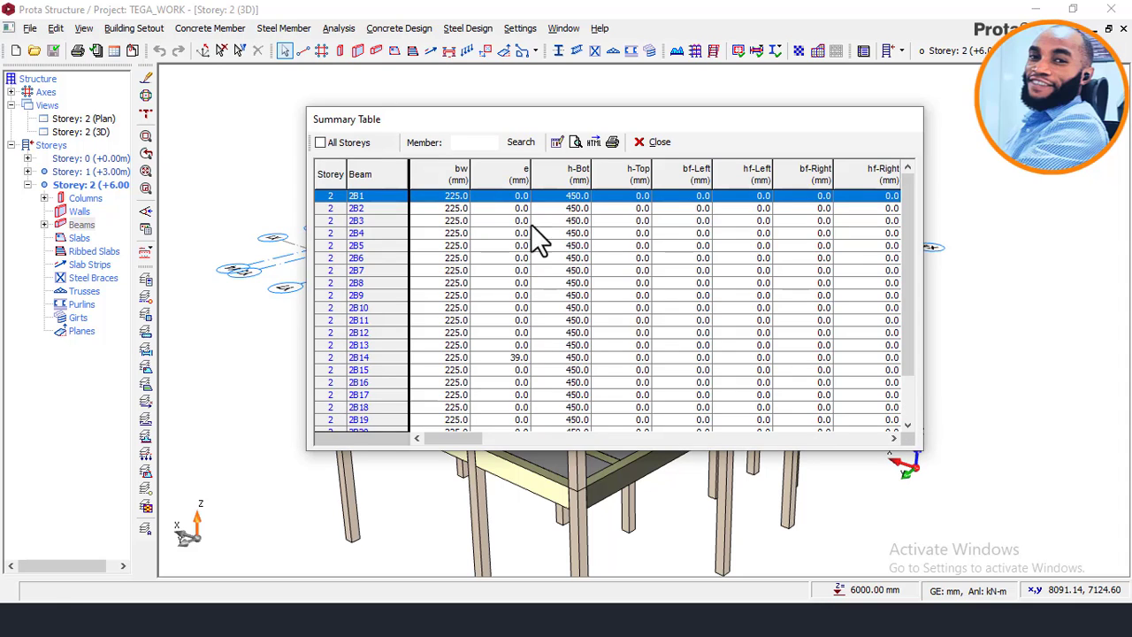
left_click(573, 168)
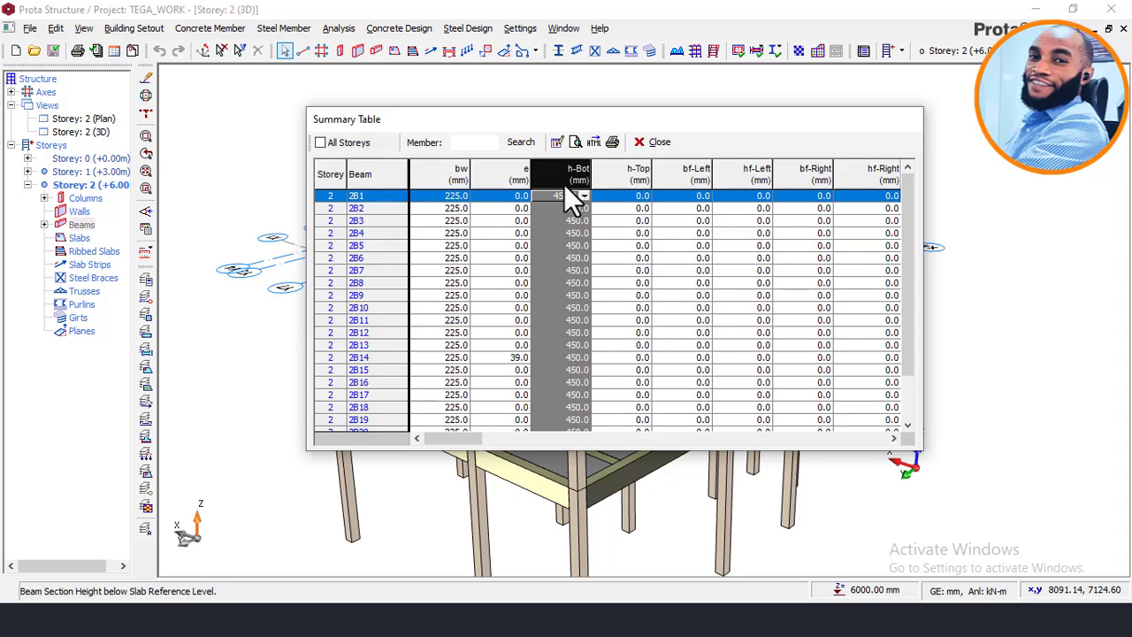
left_click(563, 144)
type("30")
key("BackSpace")
type("00")
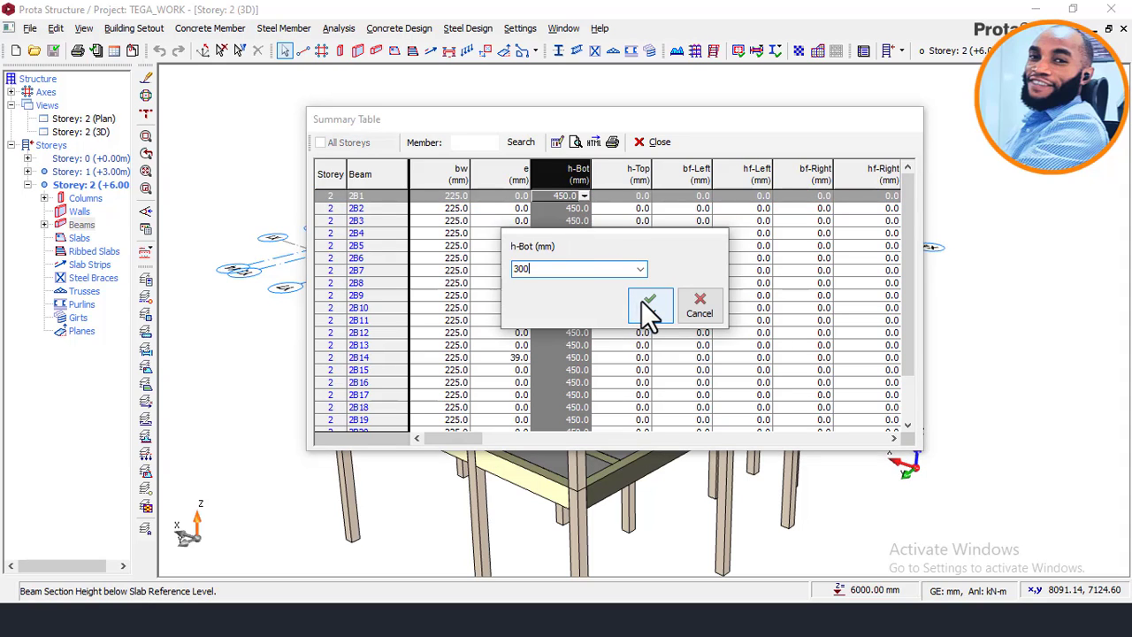
left_click(643, 300)
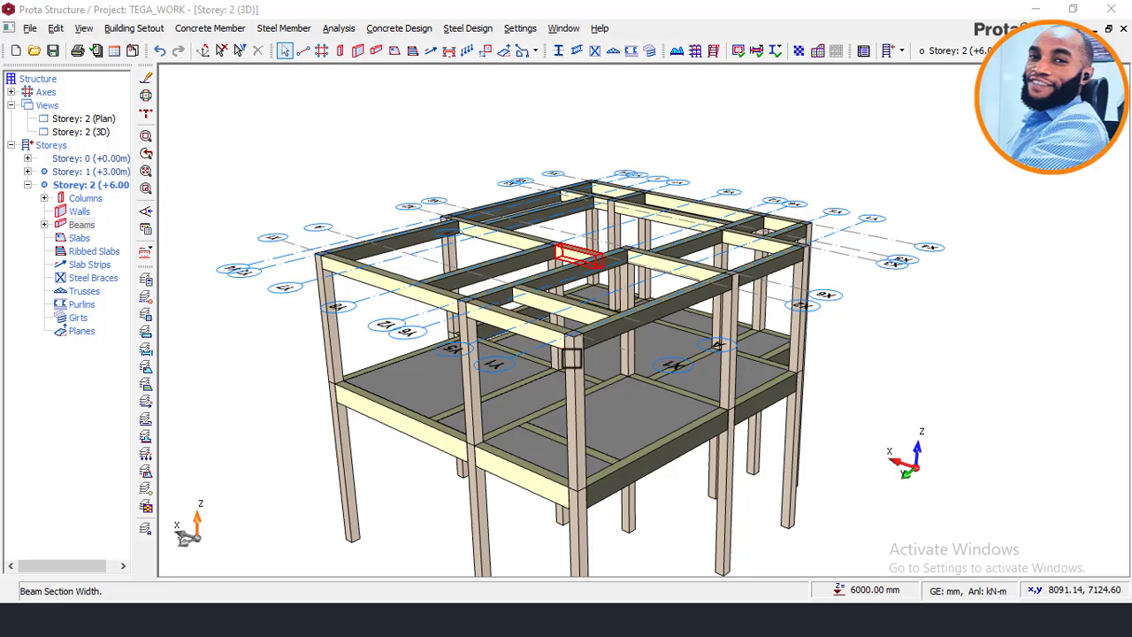
middle_click_drag(576, 329, 505, 324)
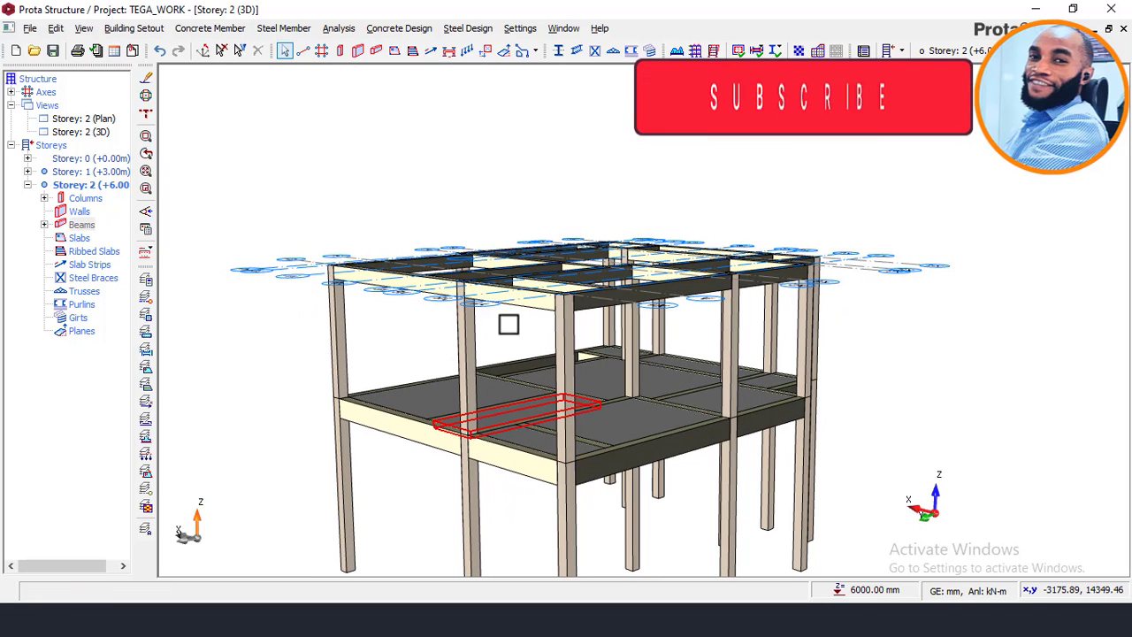
- Make Storey 1 active, orbit the 3D model higher, then bring up the Storey: 2 (Plan) view
double_click(94, 169)
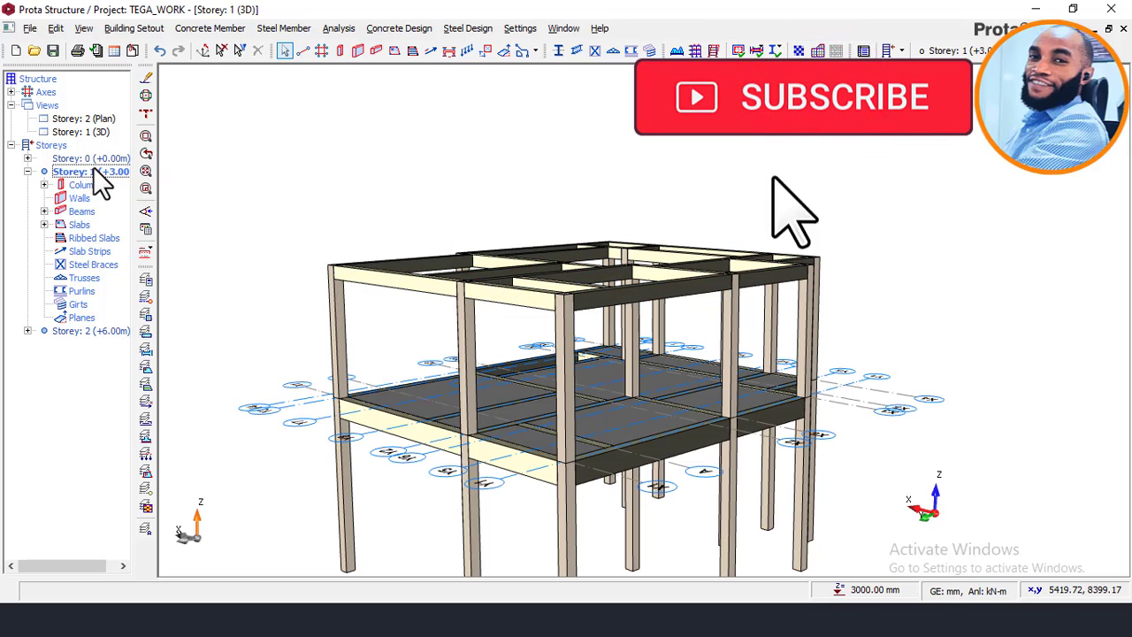
left_click(146, 153)
mouse_move(363, 354)
left_mouse_down()
mouse_move(341, 354)
mouse_move(363, 340)
left_mouse_up()
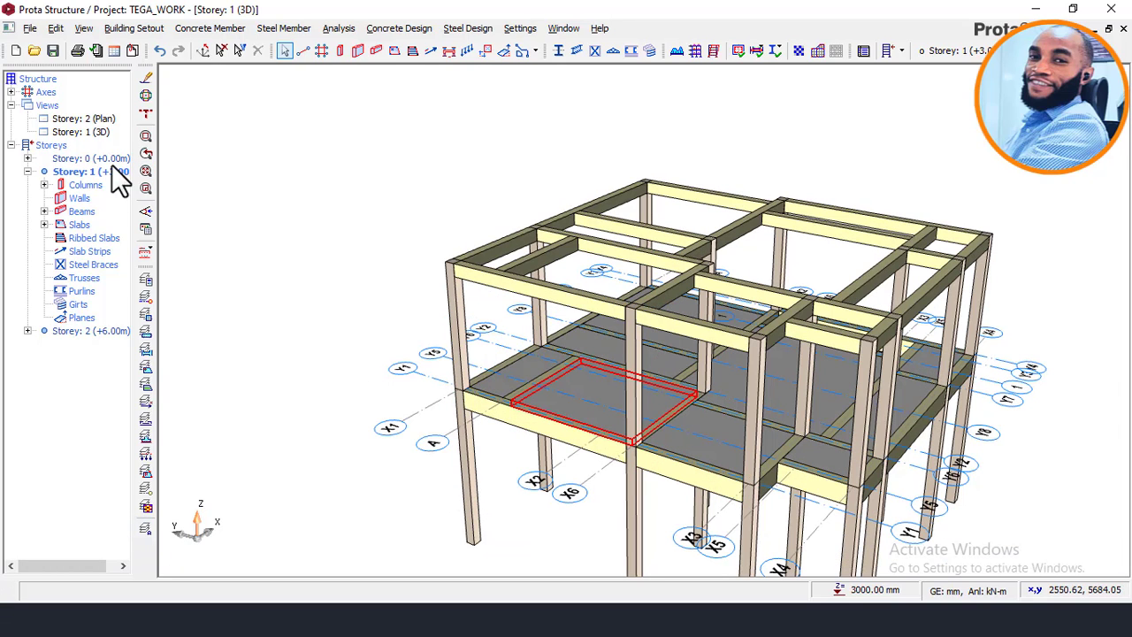
double_click(96, 120)
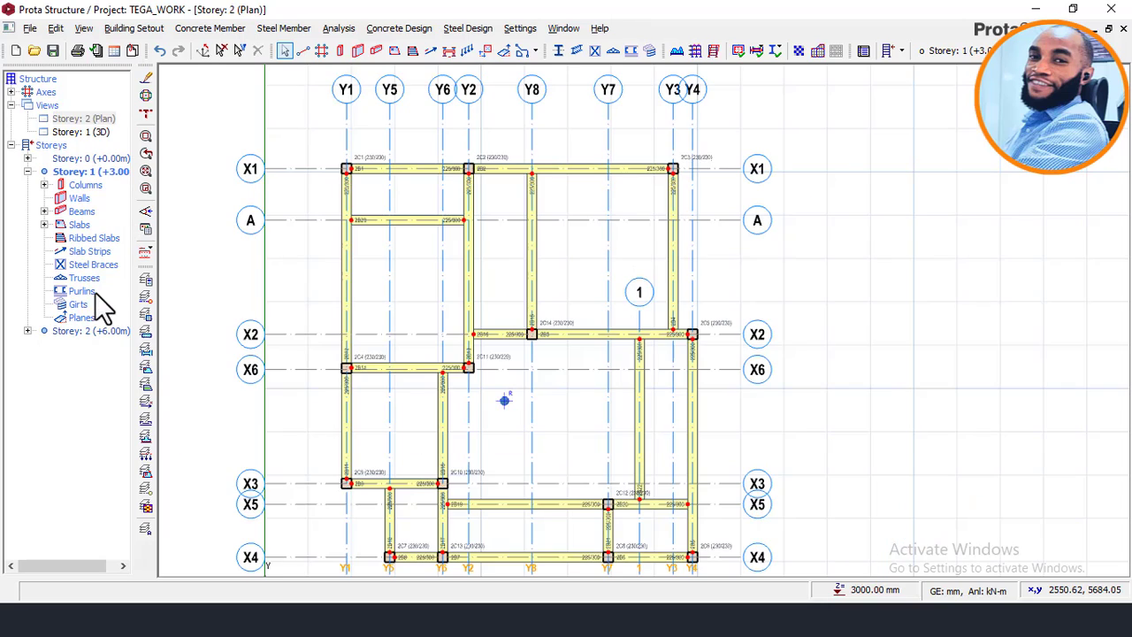
- Display the Storey 1 plan and zoom in on beam 1B1 along axis X1
double_click(113, 174)
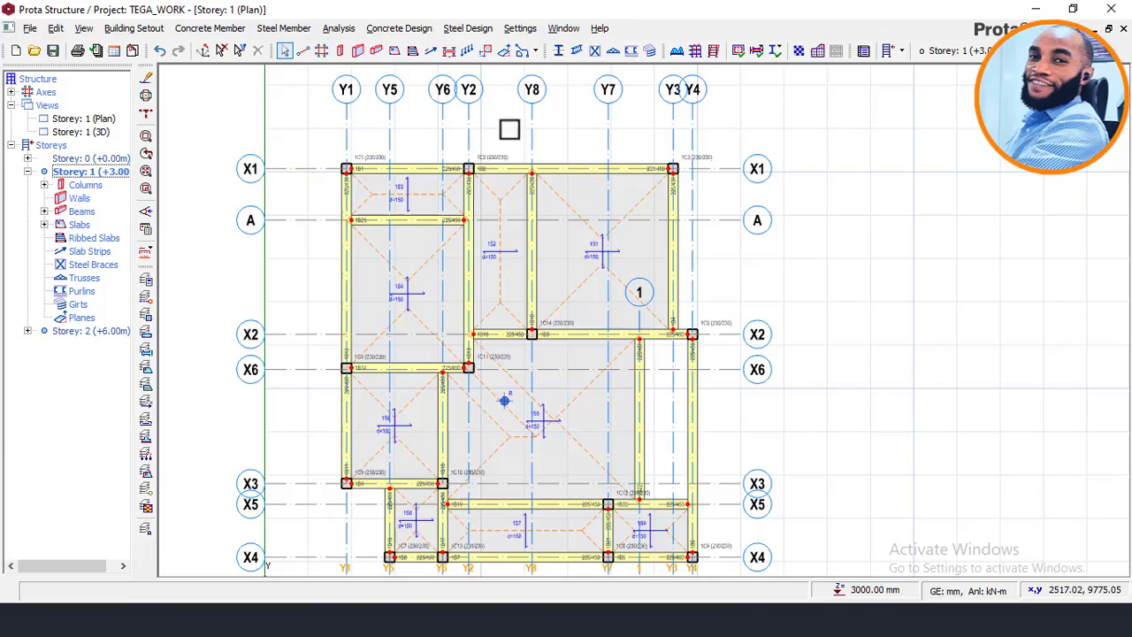
scroll(469, 168, "up", 2)
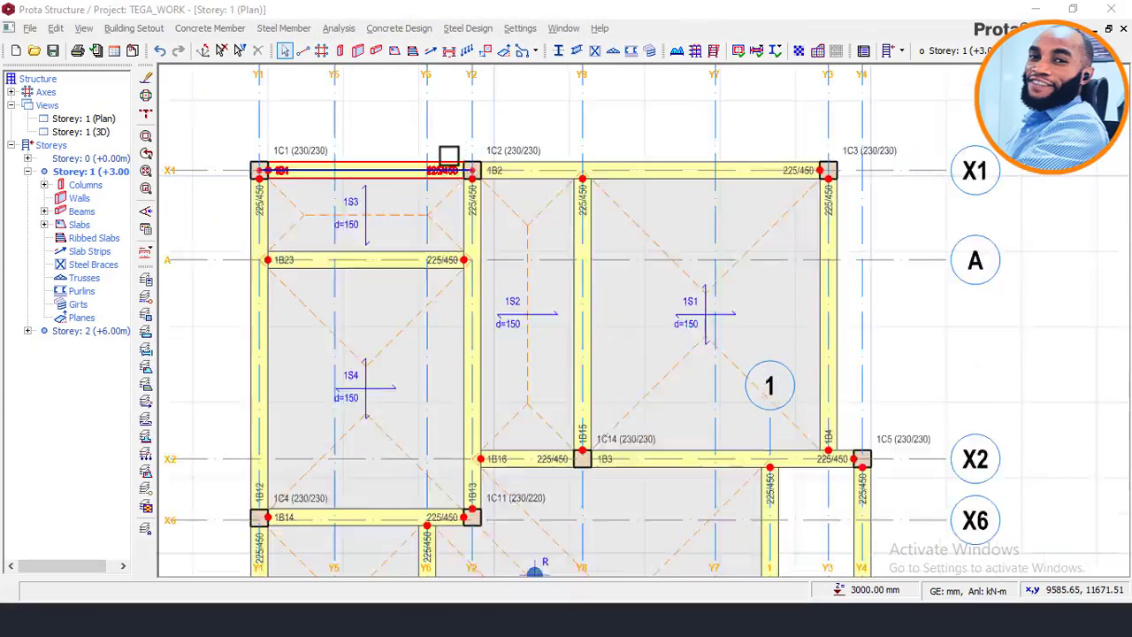
scroll(413, 164, "up", 1)
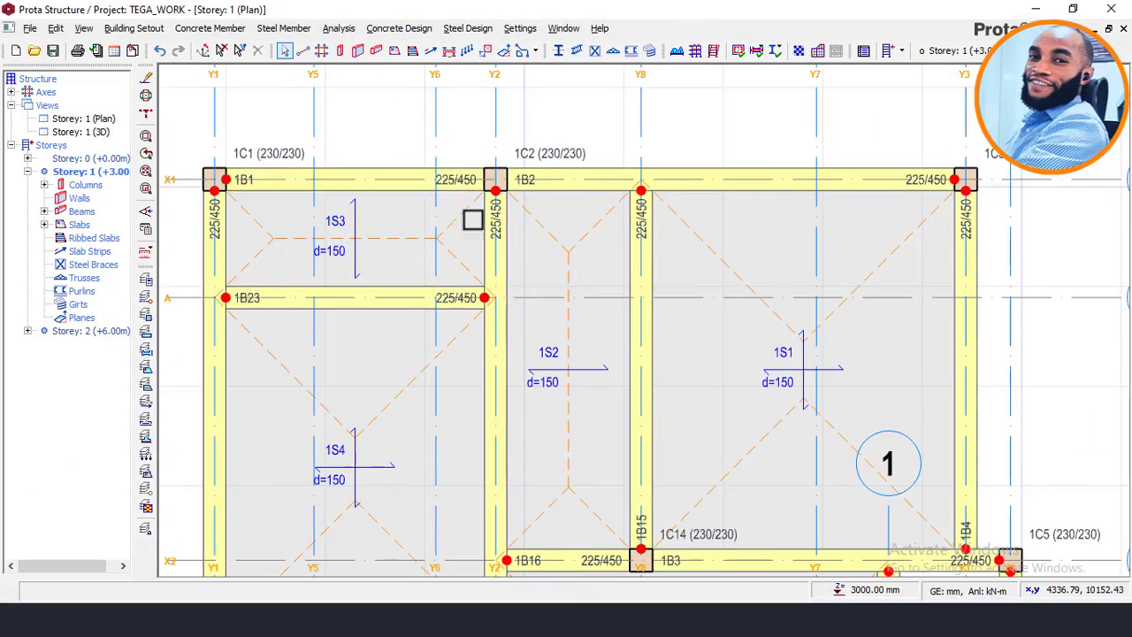
scroll(448, 207, "down", 1)
scroll(476, 172, "up", 1)
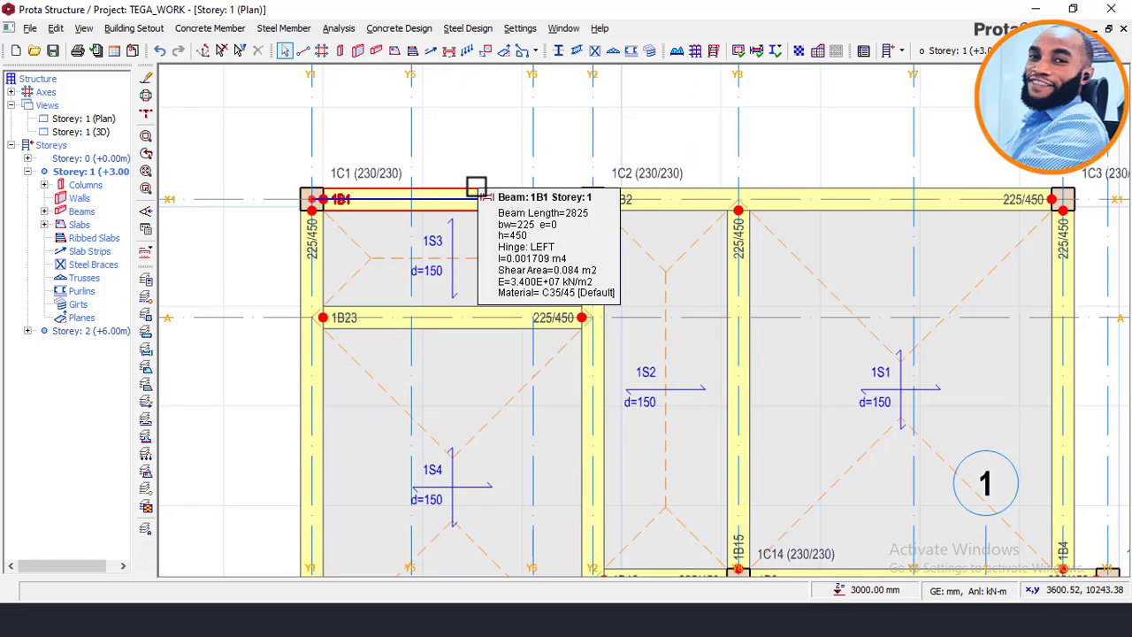
- Launch Edit Beam Wall Load for the 2825 mm, 225/450 beam 1B1
left_click(476, 188)
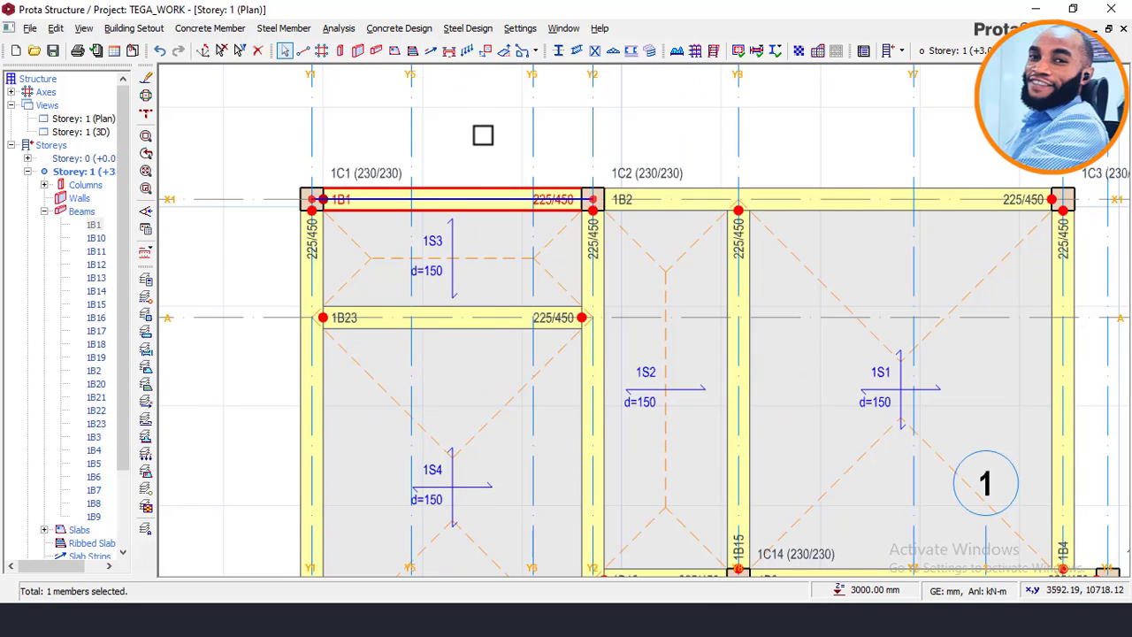
right_click(483, 134)
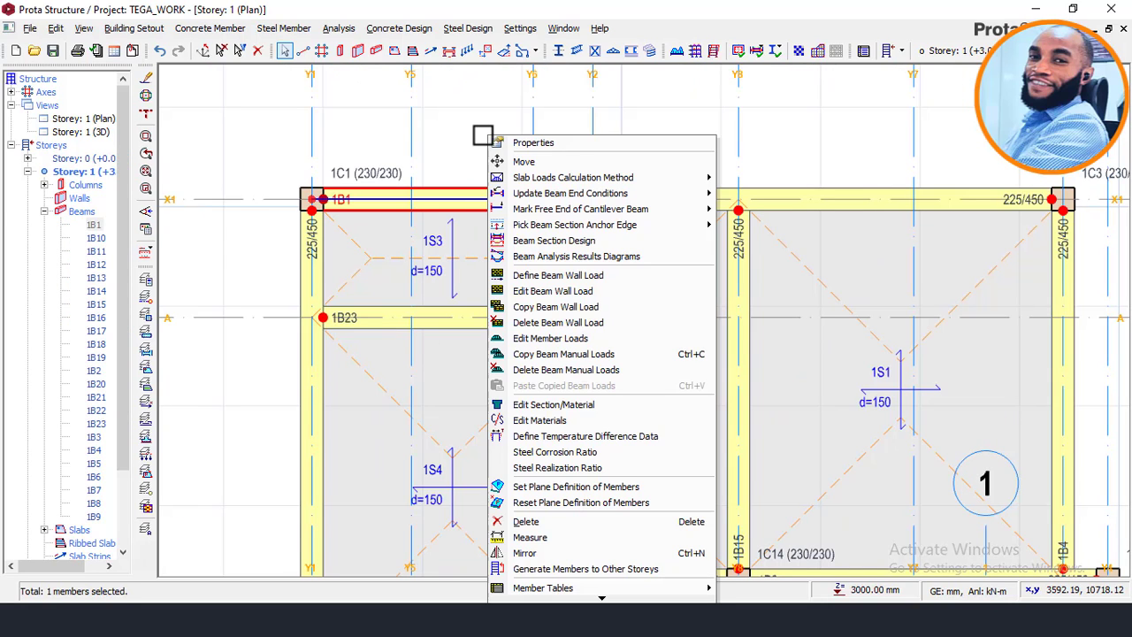
left_click(565, 291)
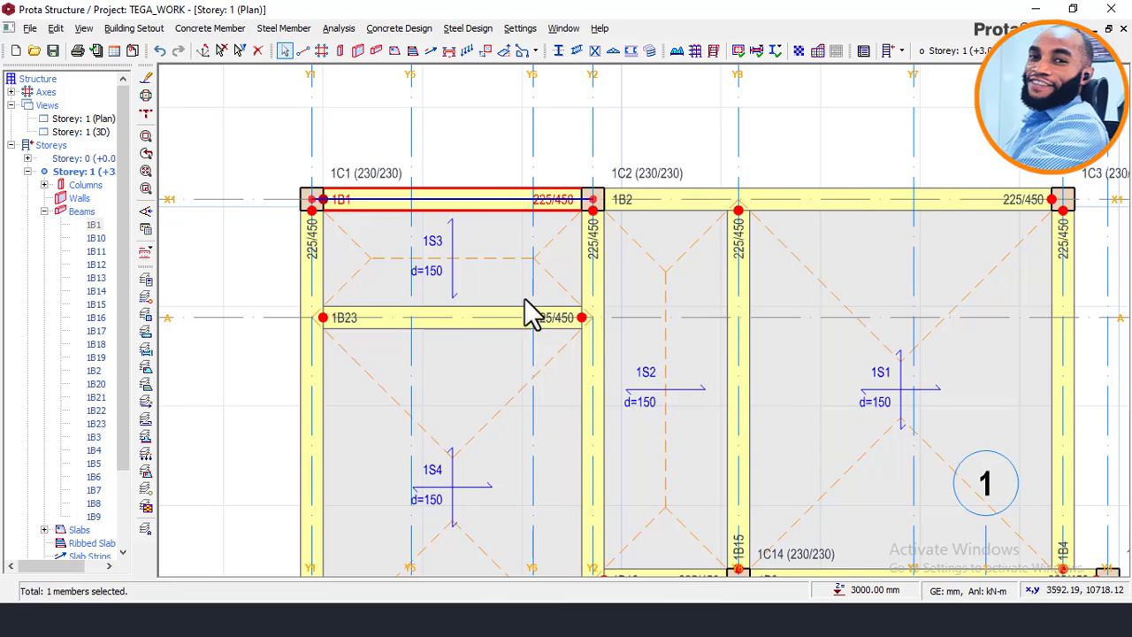
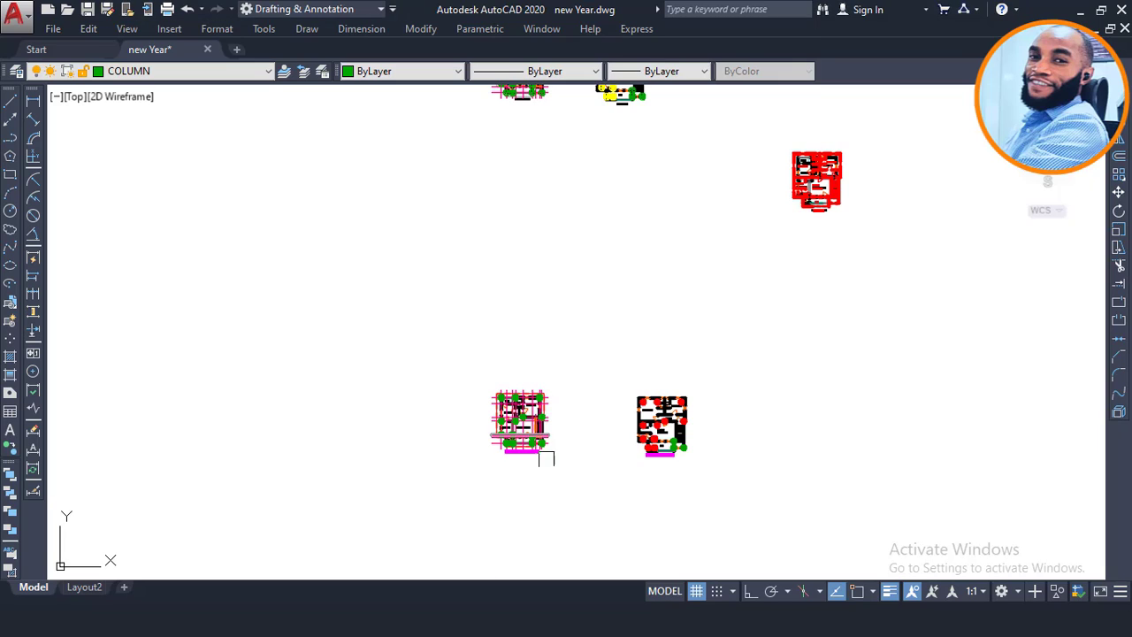
- Give beam 1B1 a wall load 2.700 m high and 0.225 m thick (9.370 kN/m dead load)
scroll(526, 450, "up", 3)
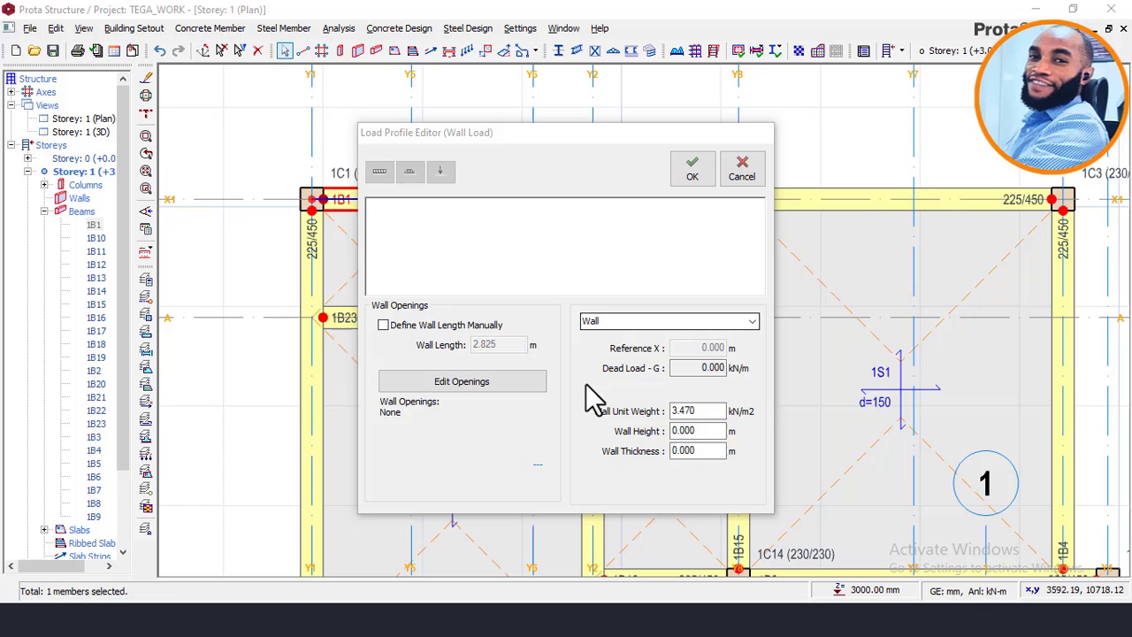
left_click(705, 430)
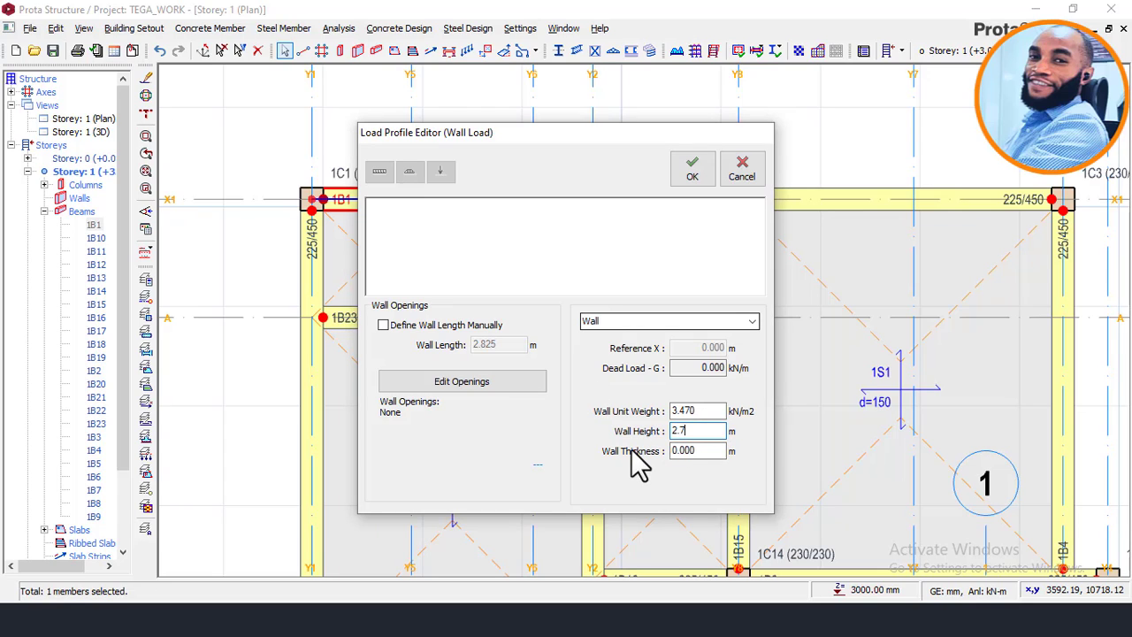
left_click(701, 456)
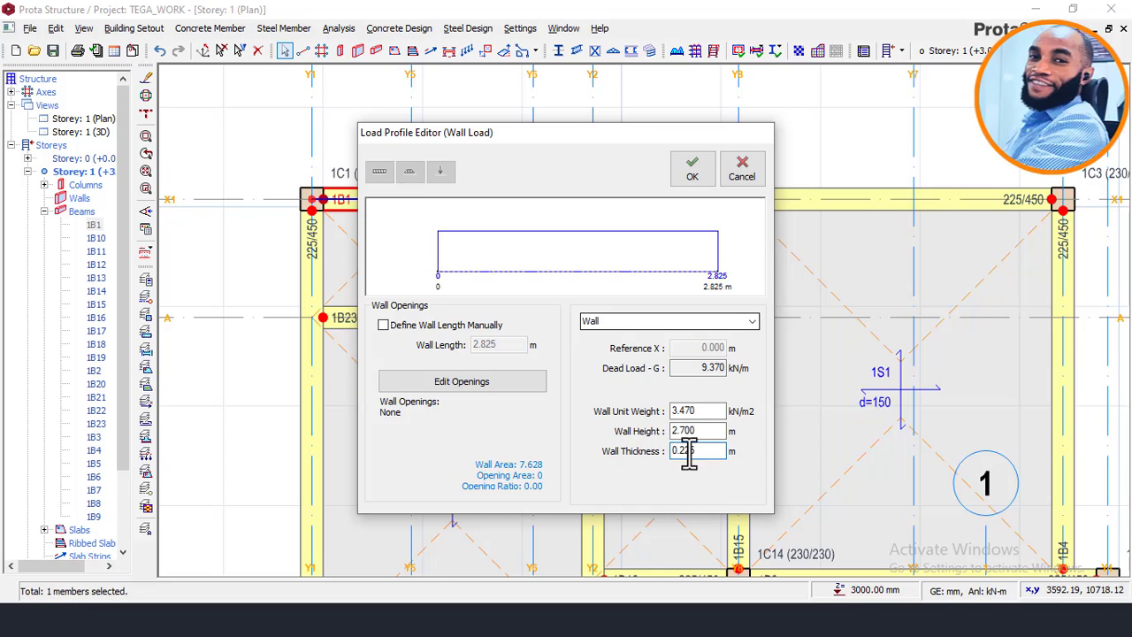
left_click(694, 170)
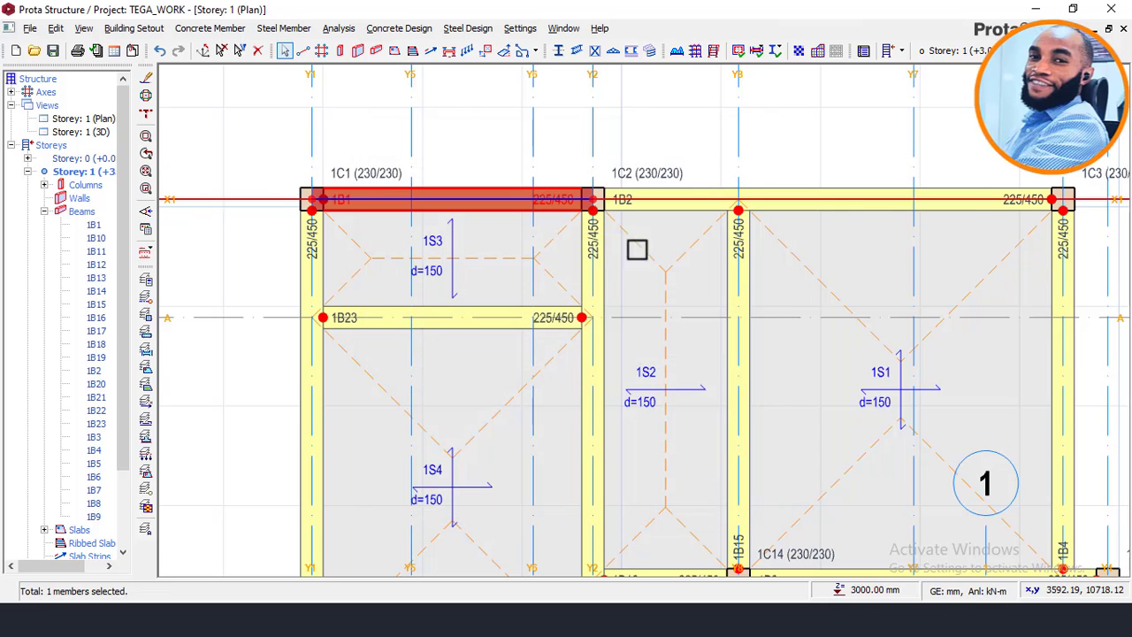
scroll(357, 181, "up", 2)
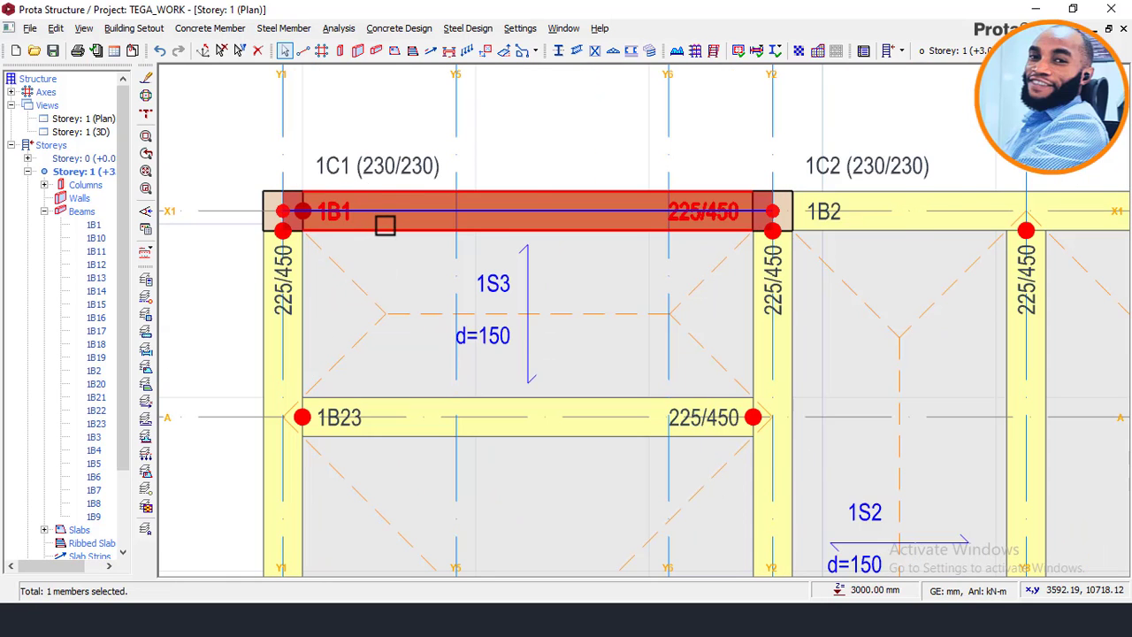
scroll(380, 226, "up", 1)
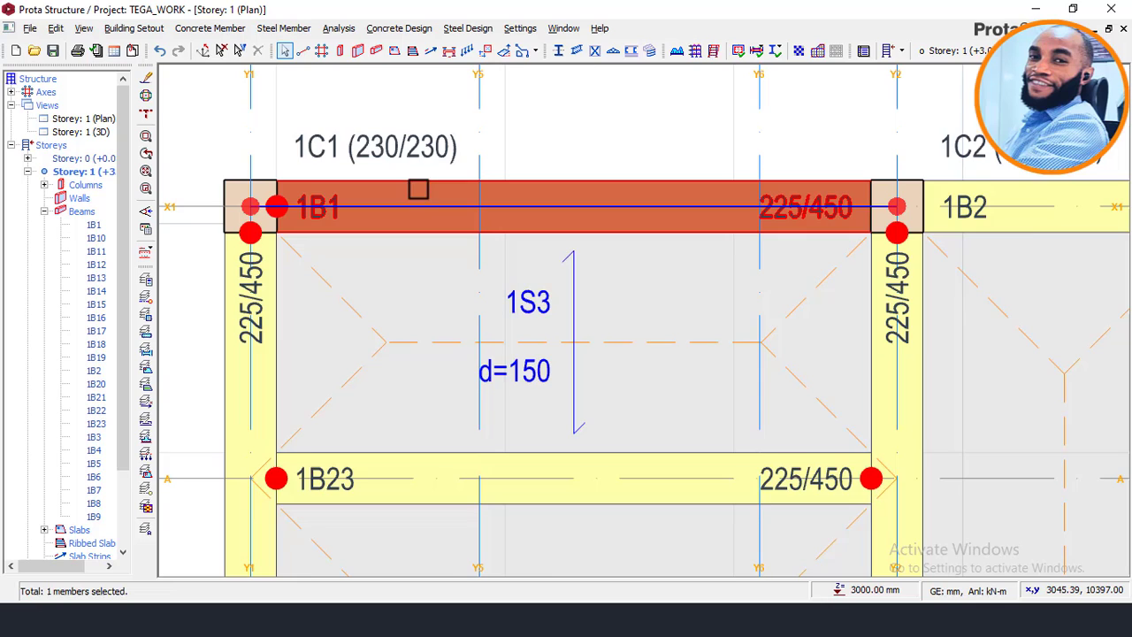
scroll(418, 190, "down", 2)
scroll(522, 188, "up", 1)
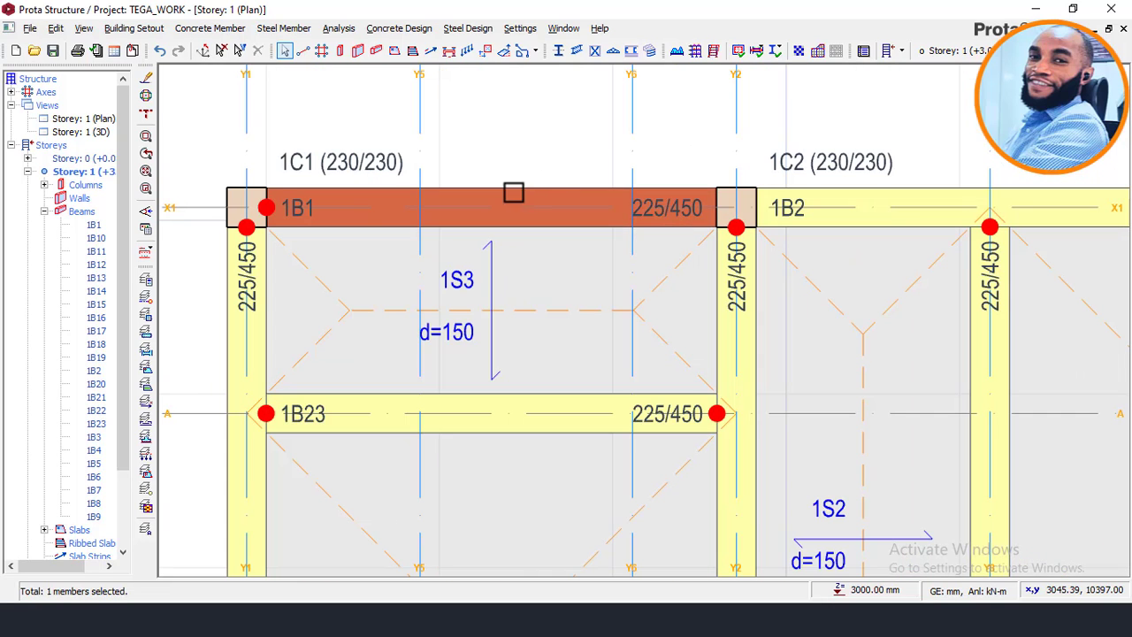
key("Escape")
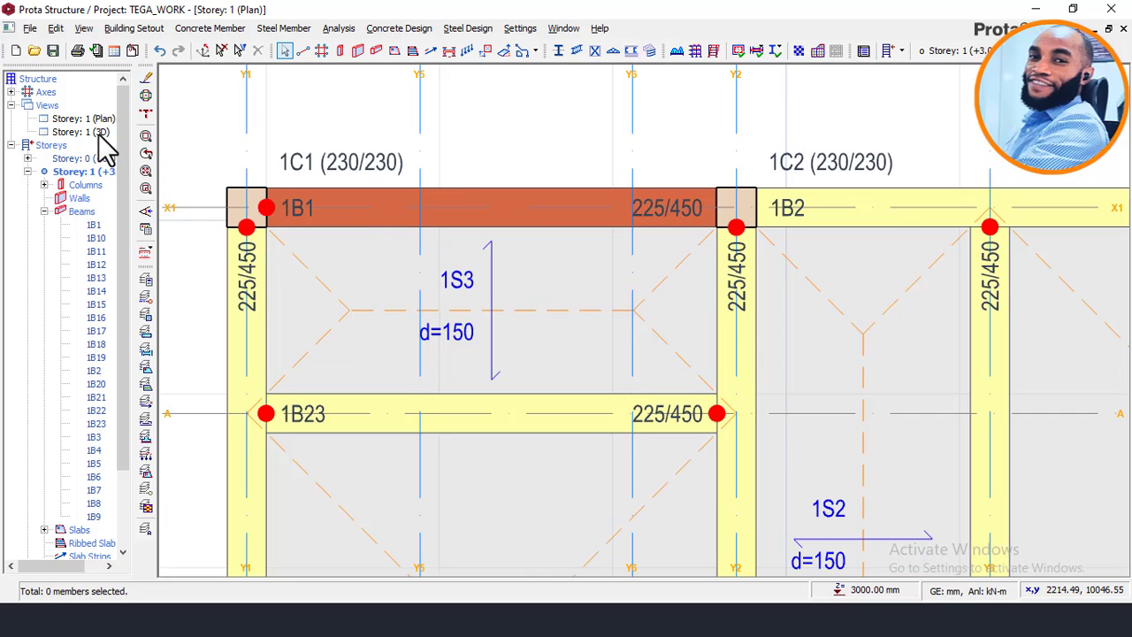
double_click(84, 131)
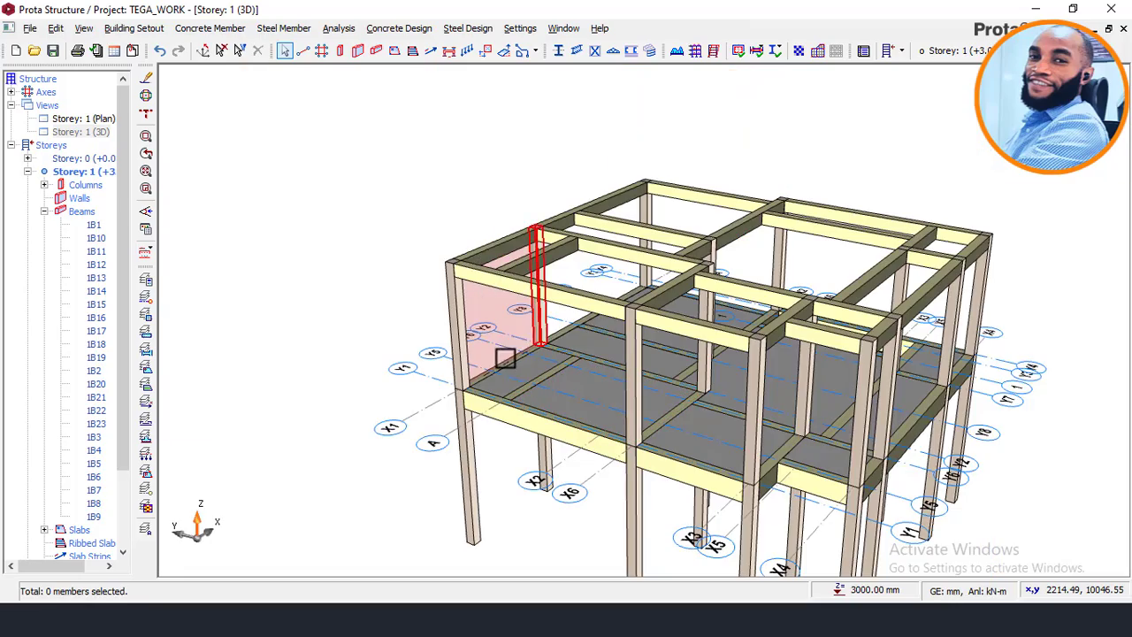
middle_click_drag(505, 359, 598, 455)
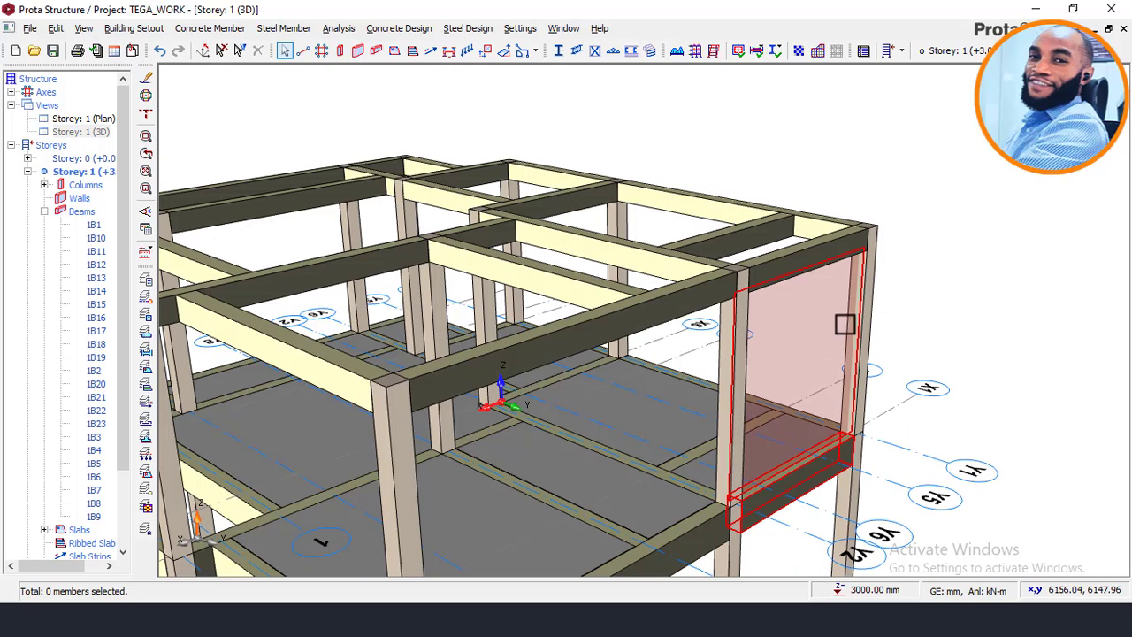
double_click(85, 118)
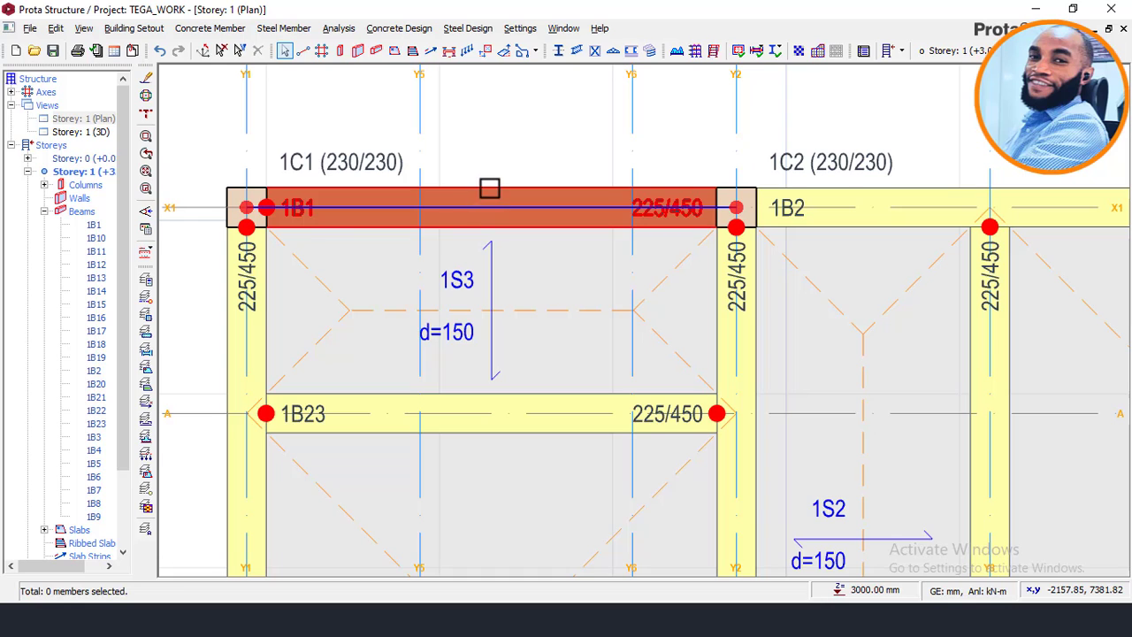
- Copy beam 1B1's wall load
left_click(489, 188)
right_click(490, 145)
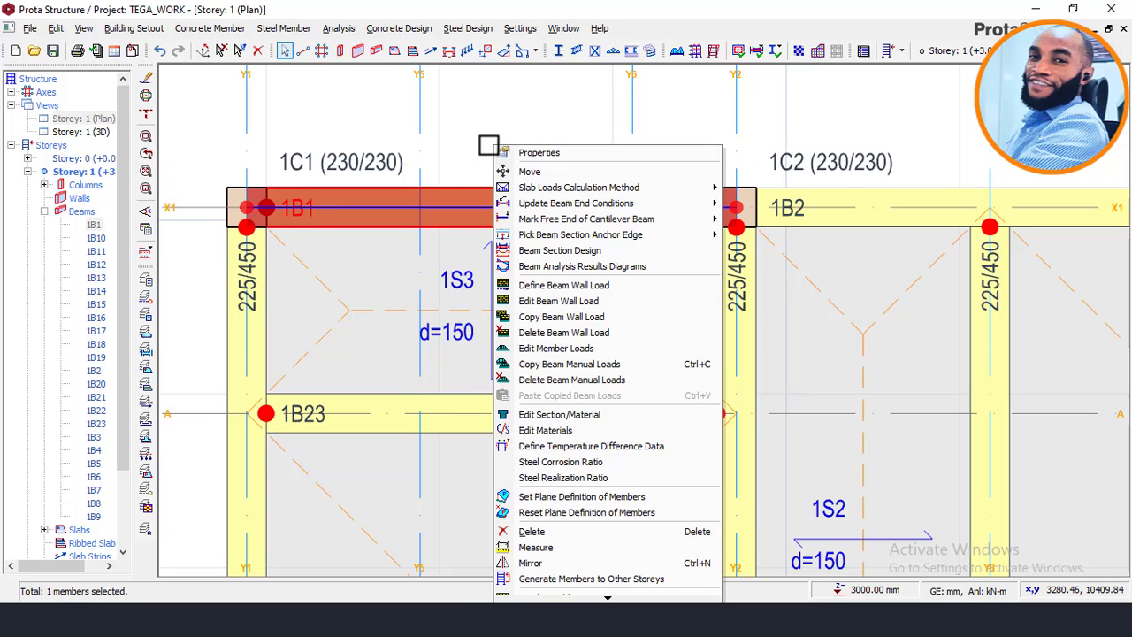
left_click(567, 317)
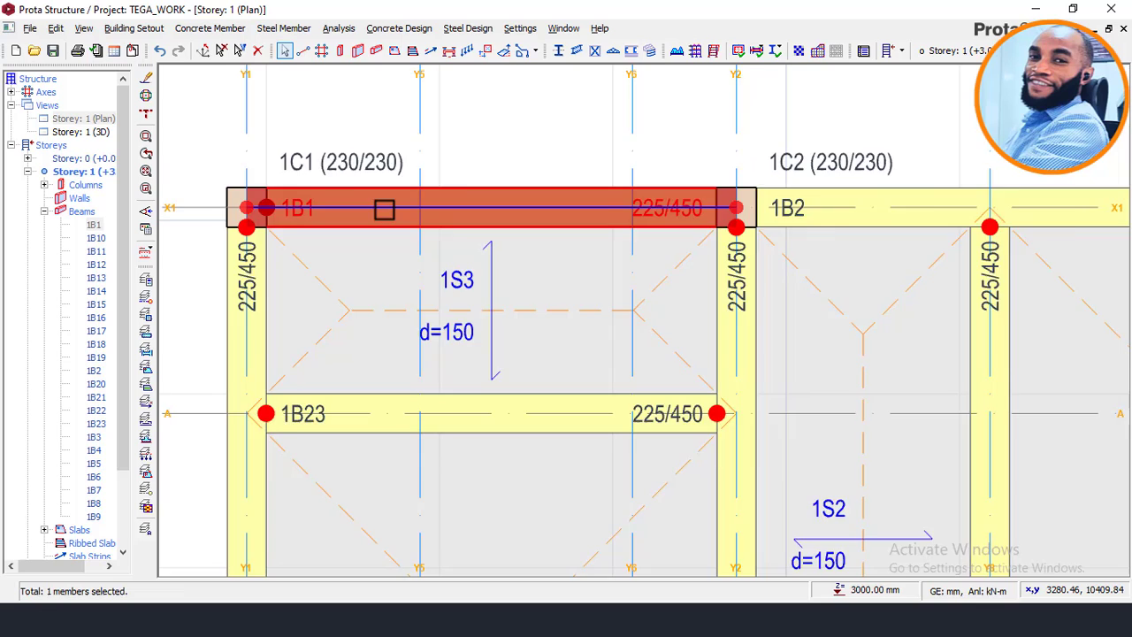
- Paste the copied wall load onto beams 1B10 through 1B9, replacing their existing loads
scroll(384, 214, "down", 3)
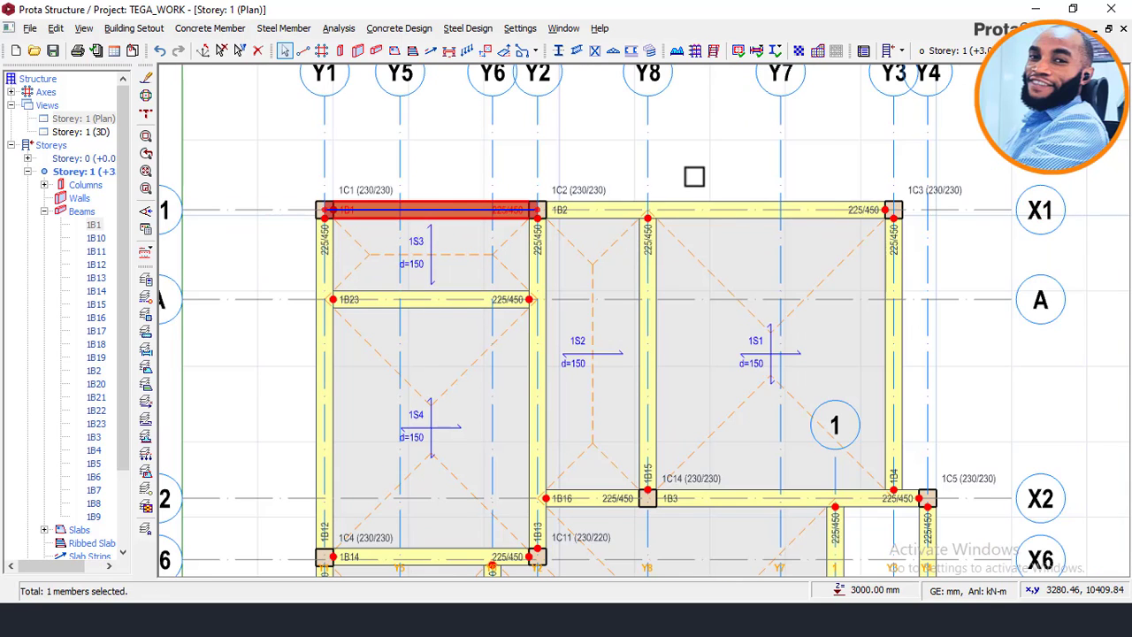
scroll(674, 175, "down", 2)
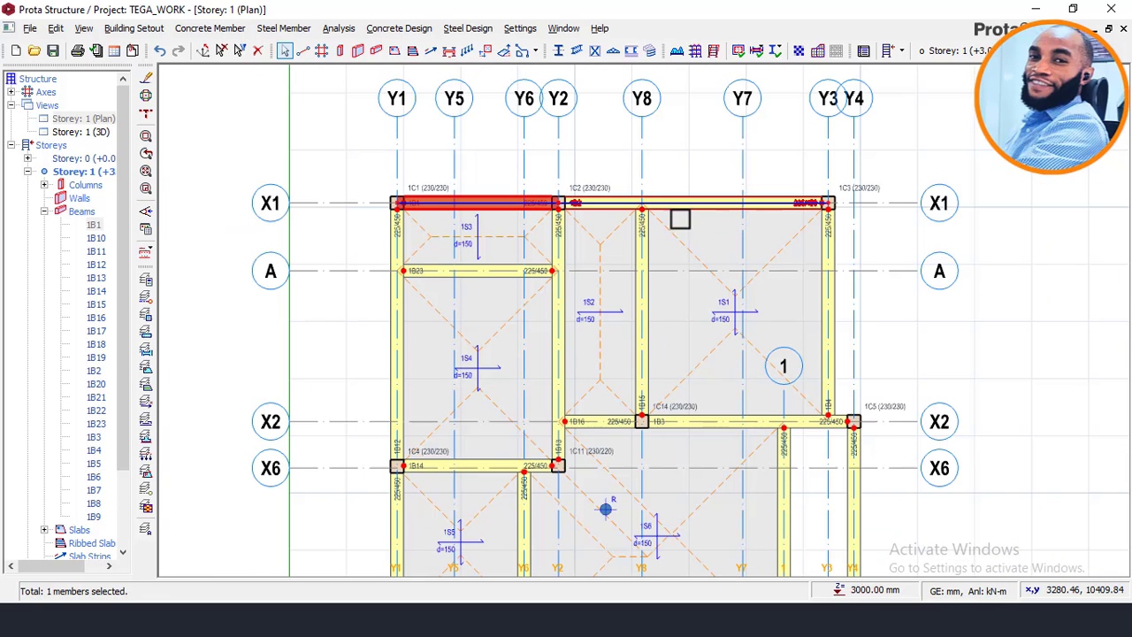
left_click(96, 238)
scroll(103, 283, "down", 2)
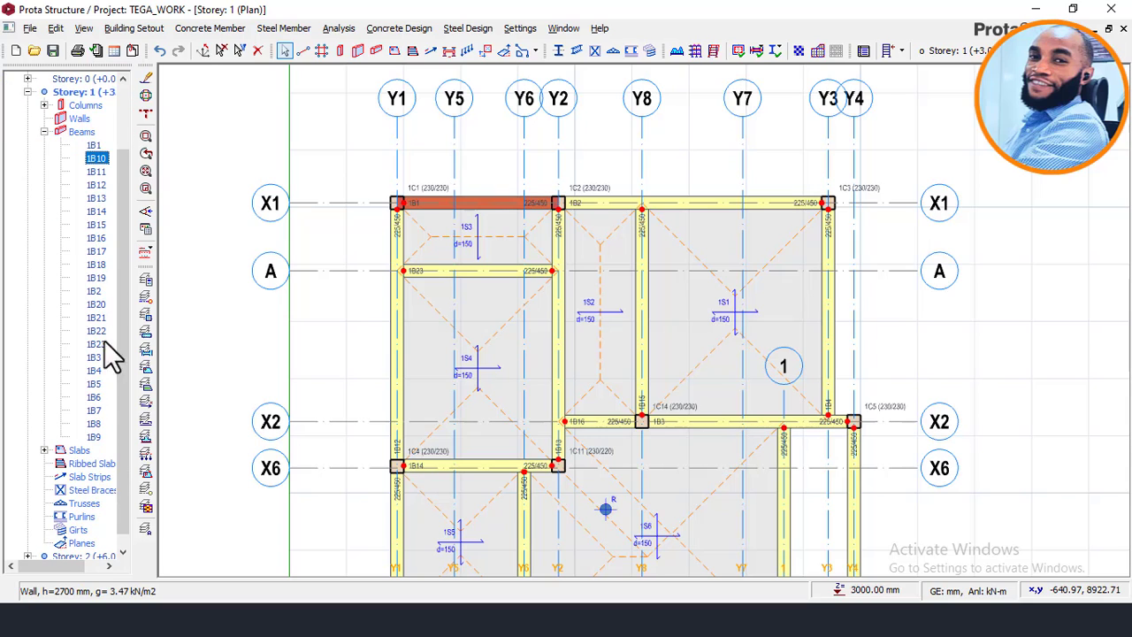
left_click(93, 436, "shift")
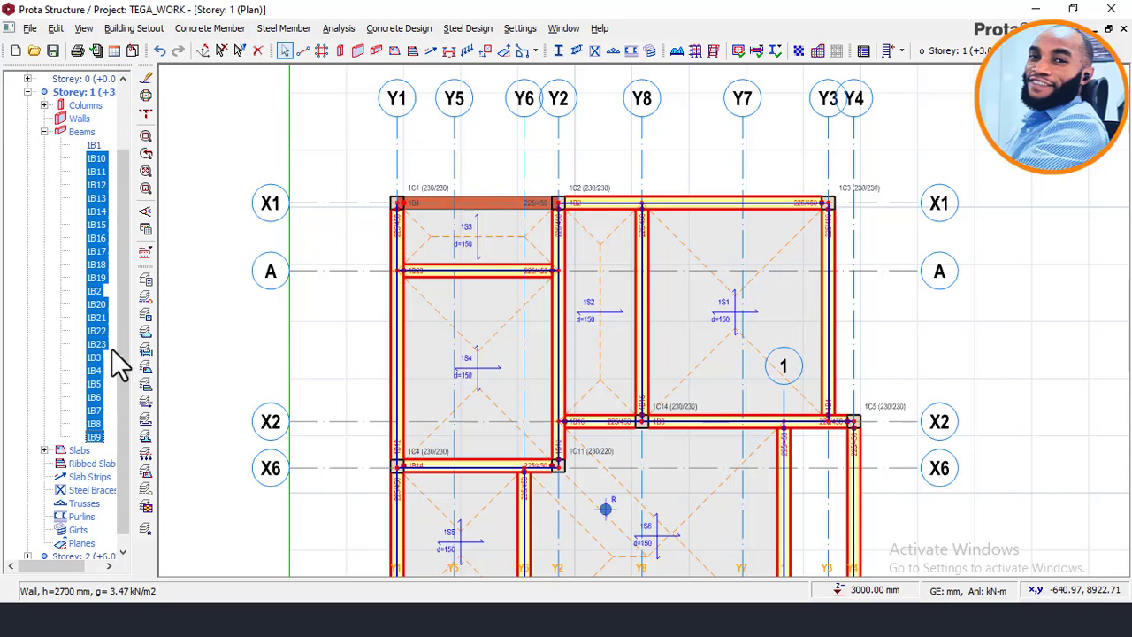
right_click(105, 174)
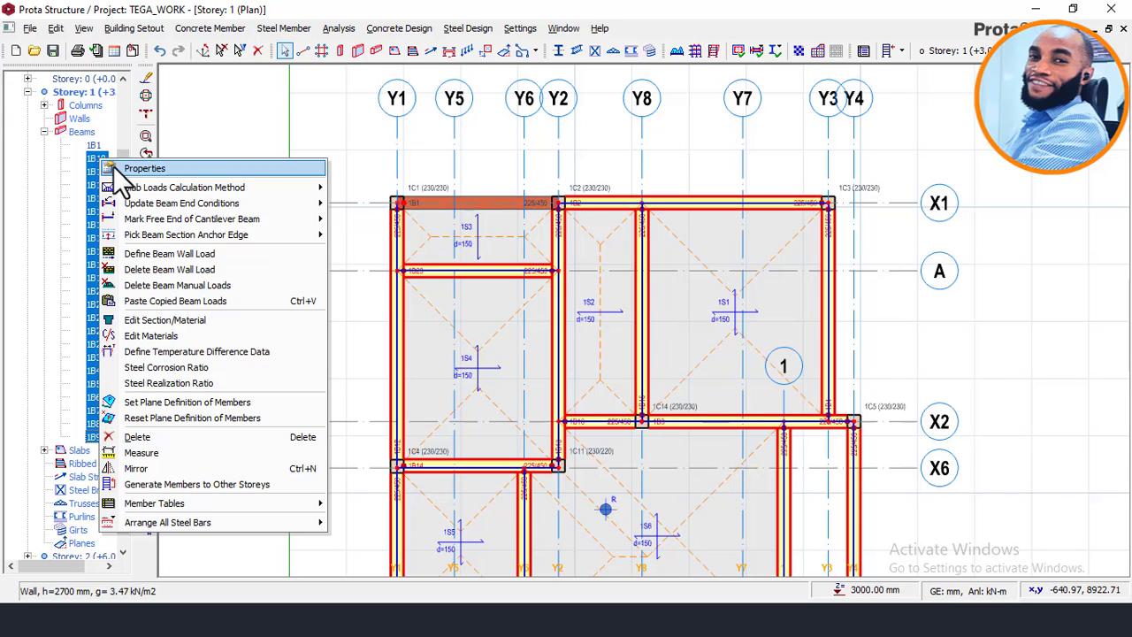
left_click(159, 301)
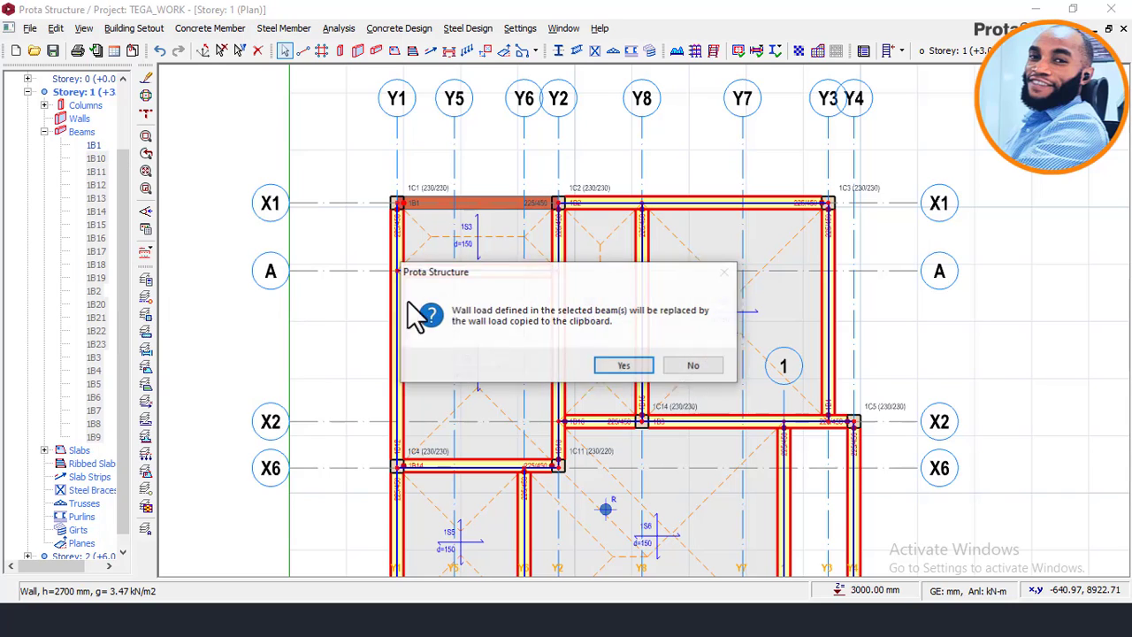
left_click(624, 366)
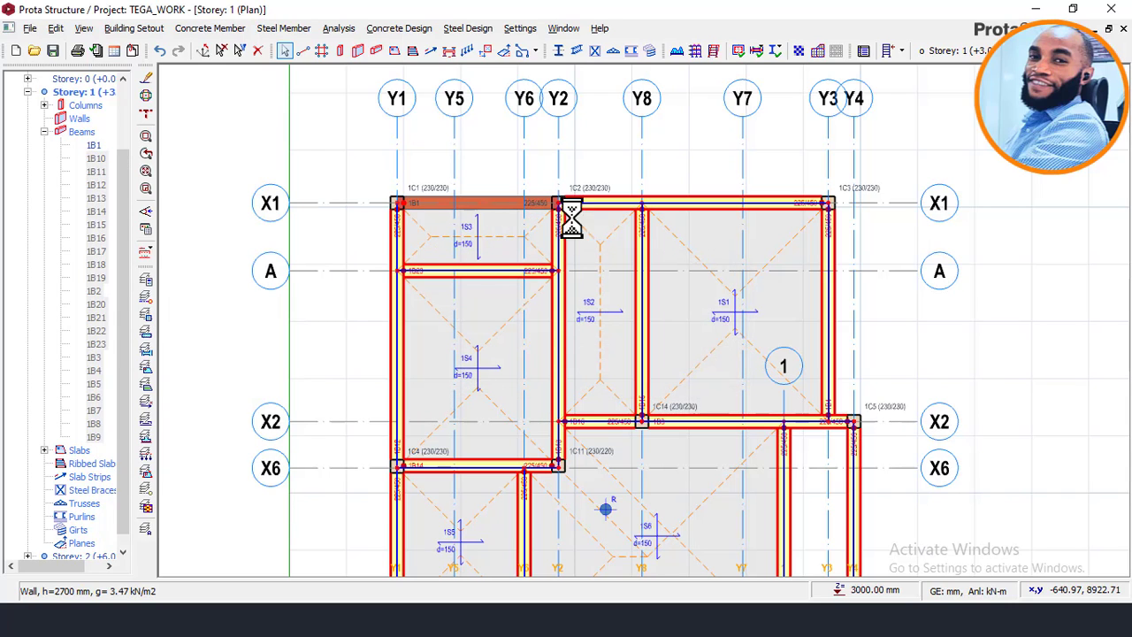
- Clear the selection on all Storey 1 beams
scroll(717, 286, "down", 2)
scroll(719, 395, "up", 1)
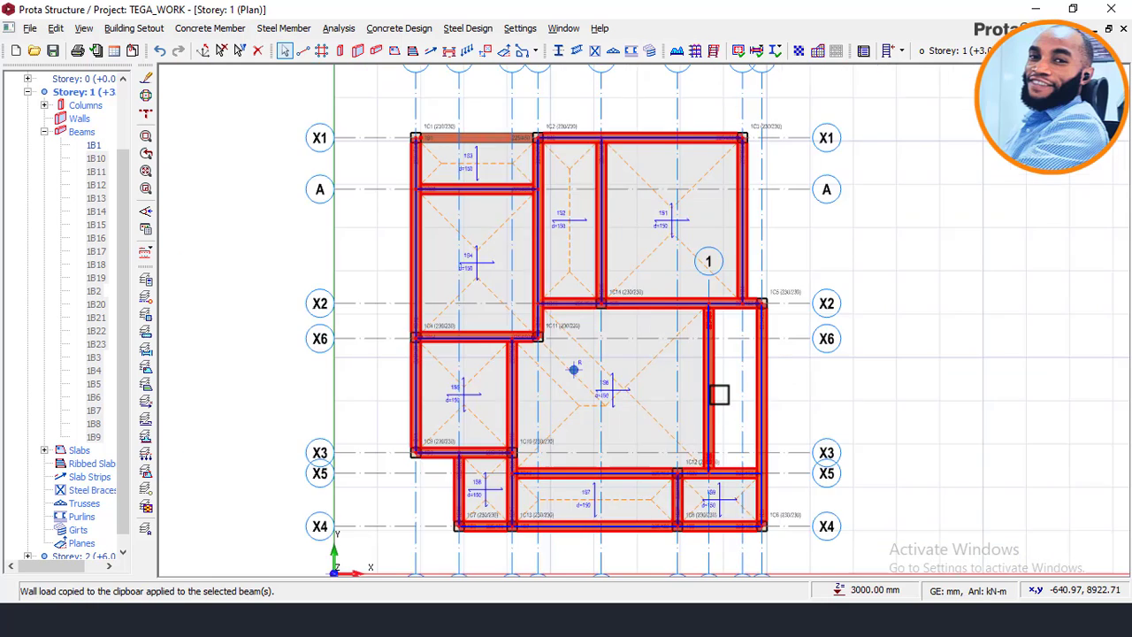
scroll(719, 396, "up", 1)
left_click(716, 442)
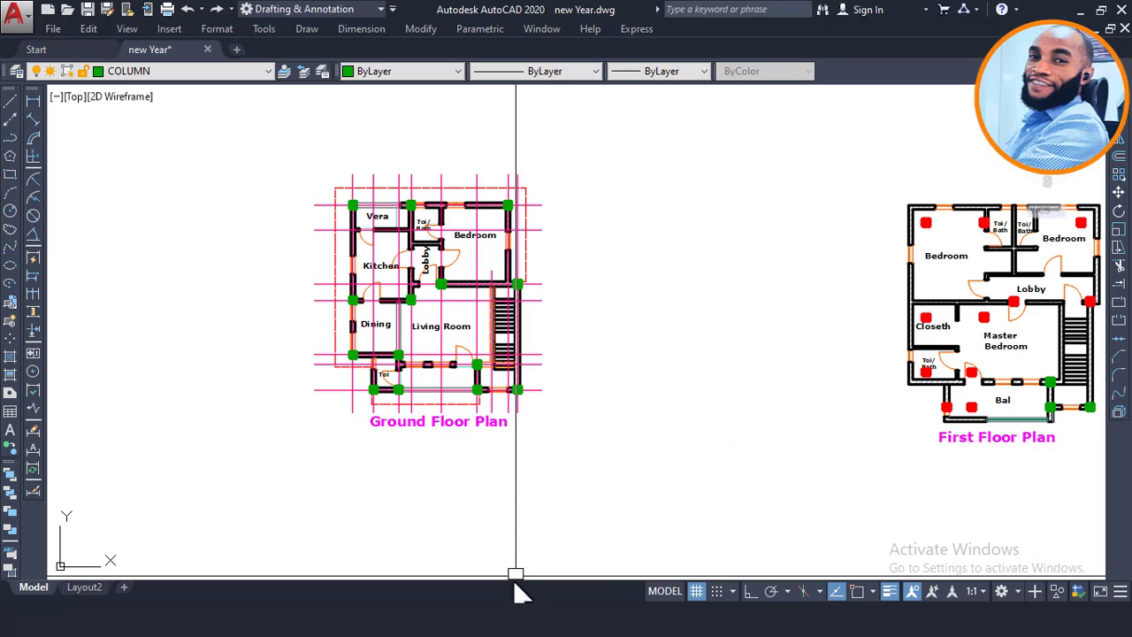
- In AutoCAD, compare the red upper-floor plan with the green Ground Floor plan and their labels
scroll(477, 341, "up", 5)
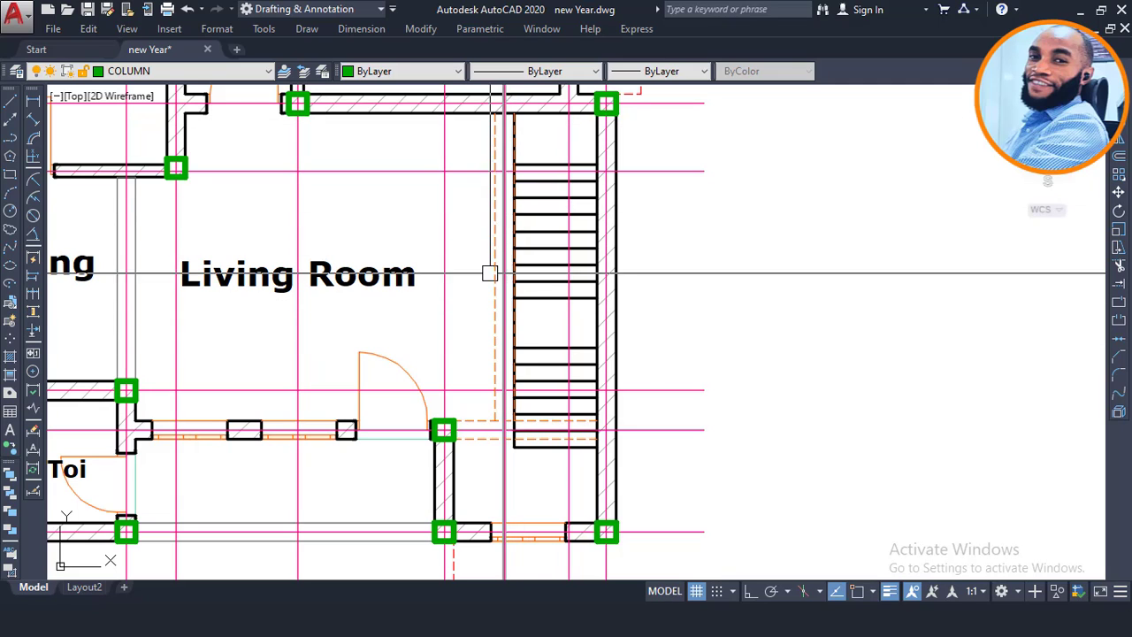
scroll(498, 248, "down", 10)
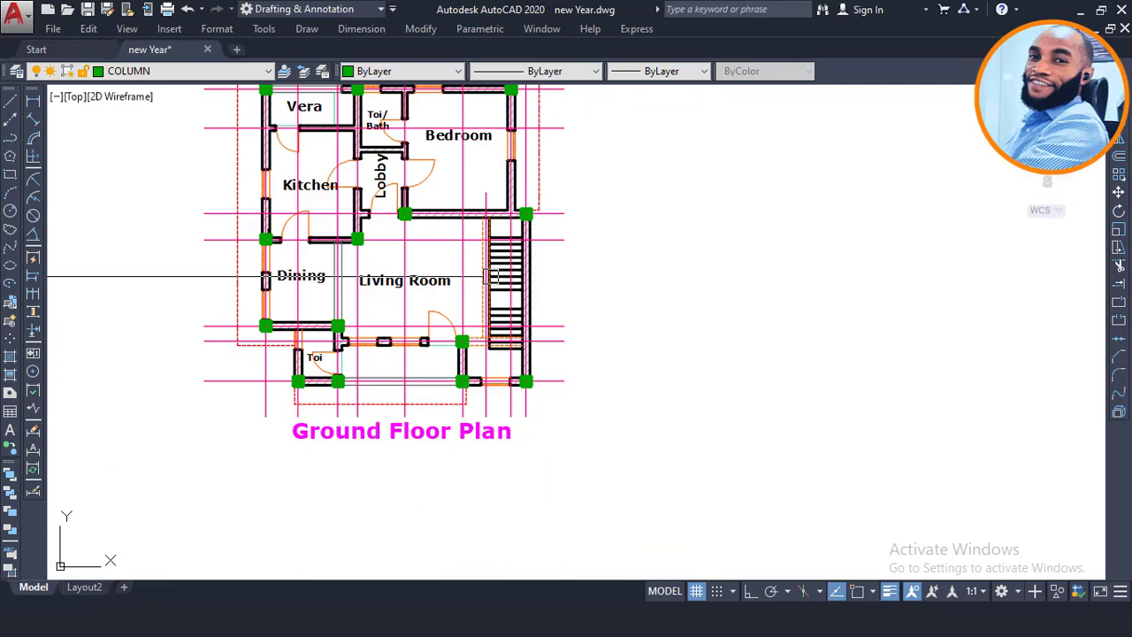
scroll(601, 281, "up", 10)
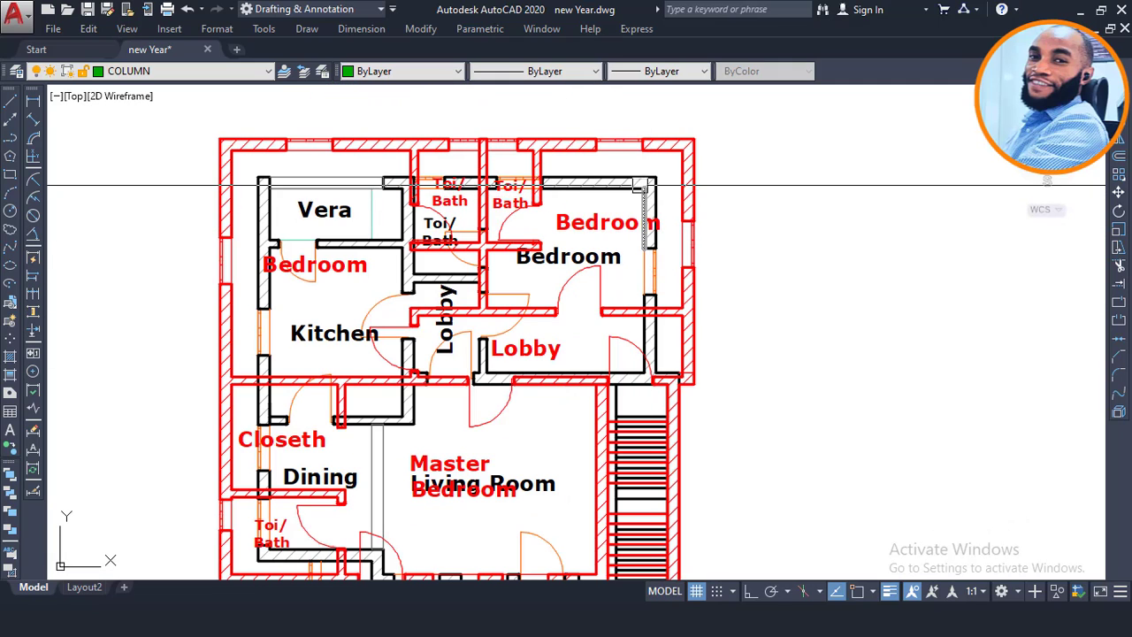
scroll(274, 400, "down", 8)
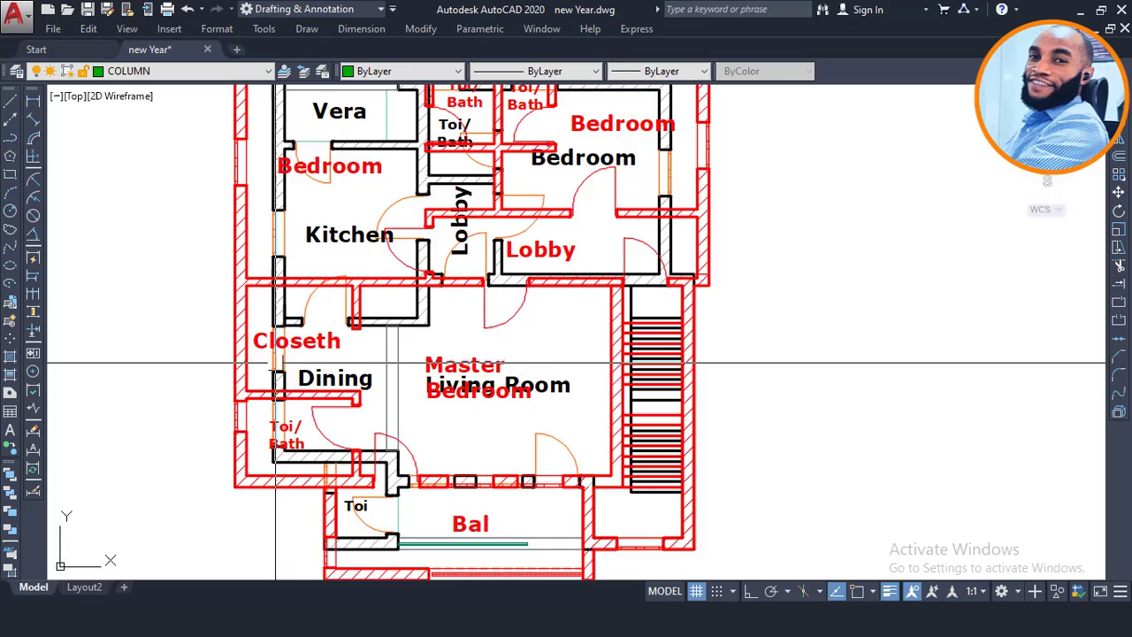
middle_click_drag(271, 316, 690, 316)
scroll(482, 283, "up", 8)
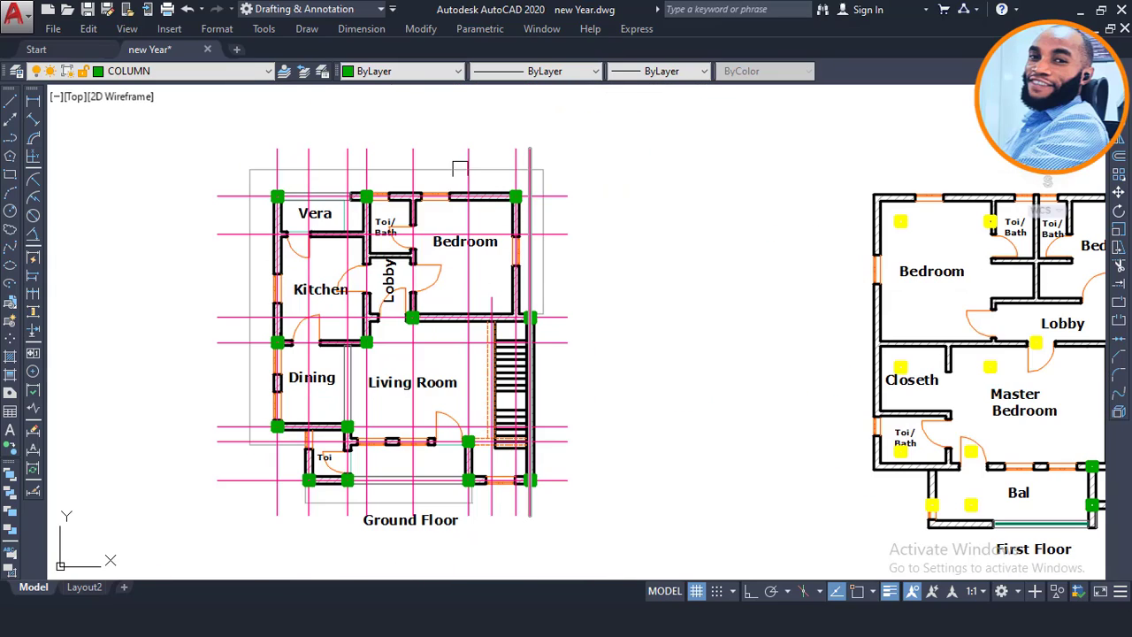
scroll(447, 260, "down", 5)
middle_click_drag(910, 419, 556, 313)
scroll(556, 313, "up", 6)
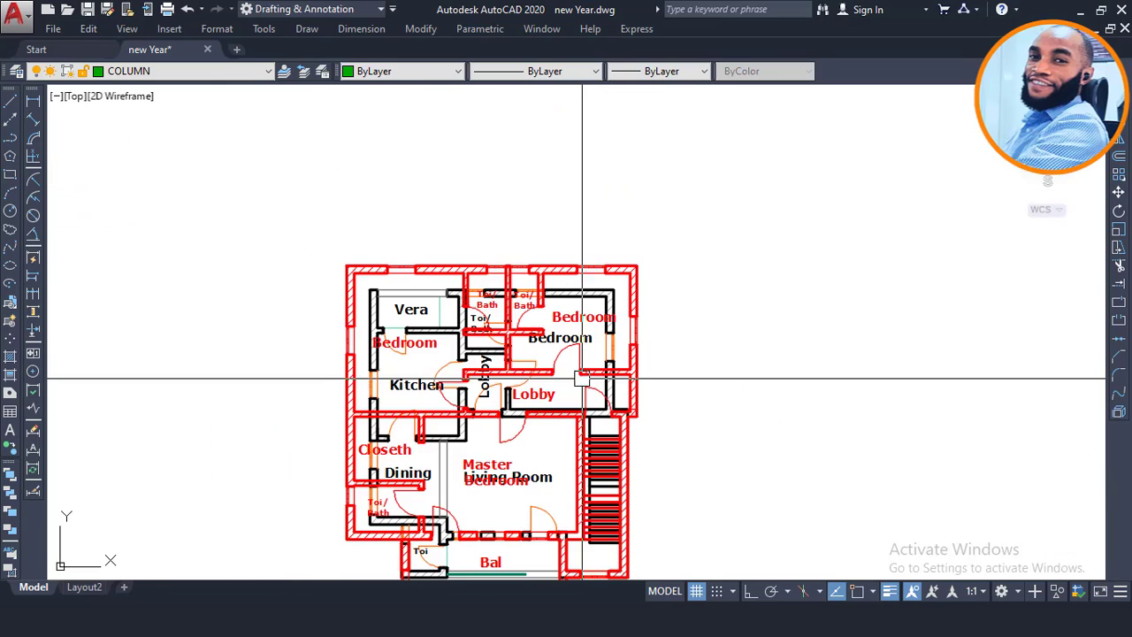
scroll(615, 414, "up", 2)
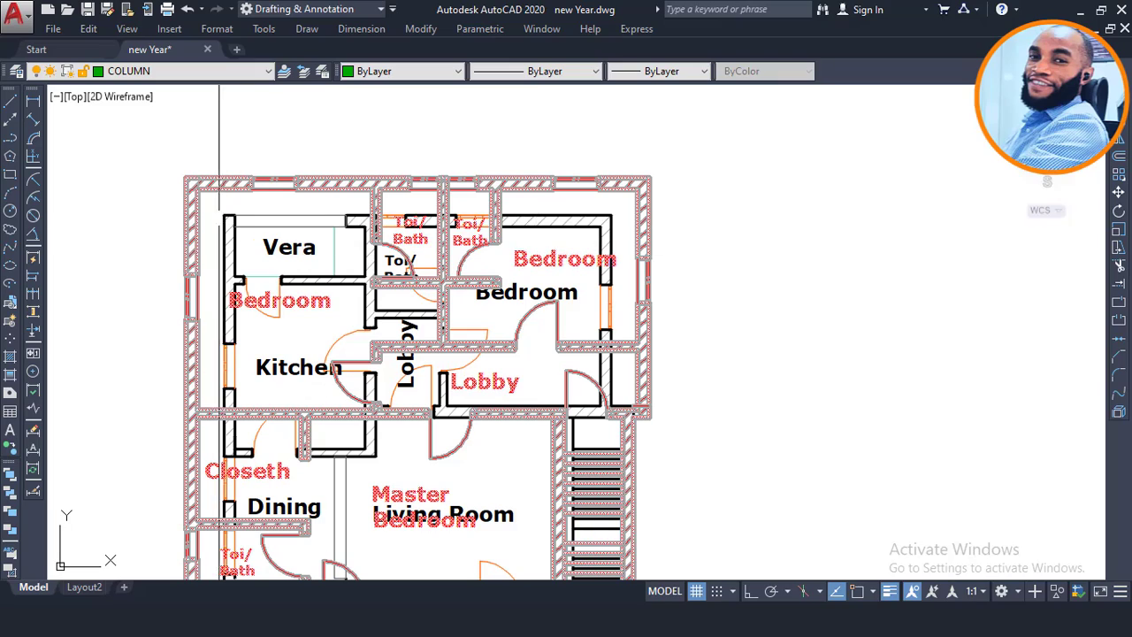
middle_click_drag(227, 256, 261, 141)
middle_click_drag(412, 460, 413, 346)
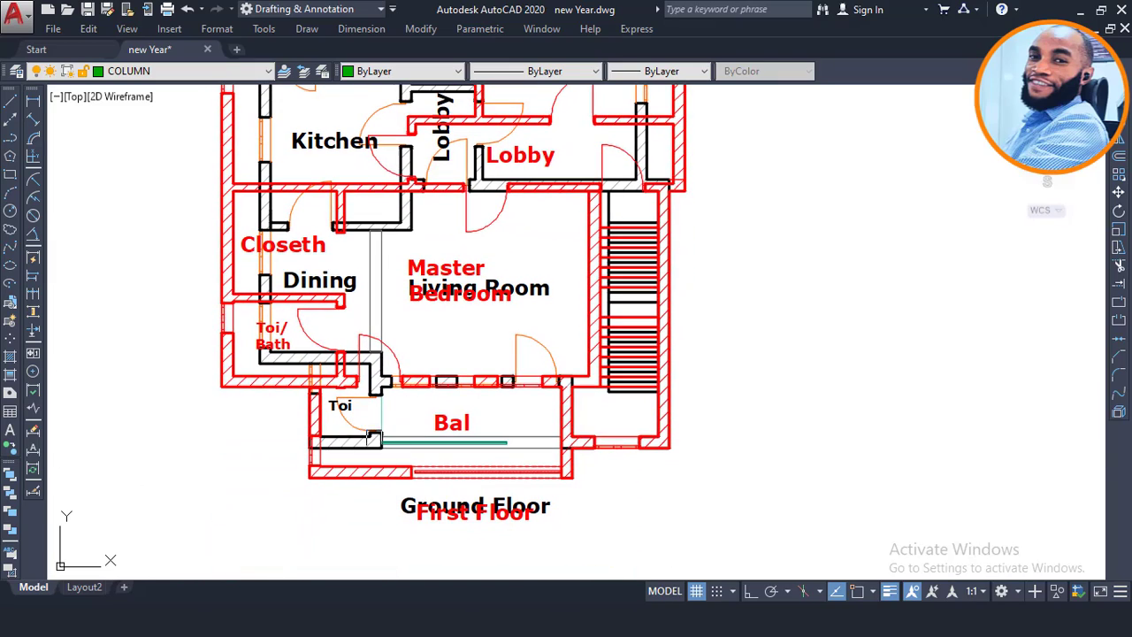
- Return to Prota Structure's Storey 1 beam plan, briefly checking AutoCAD again
mouse_move(564, 624)
left_click(564, 557)
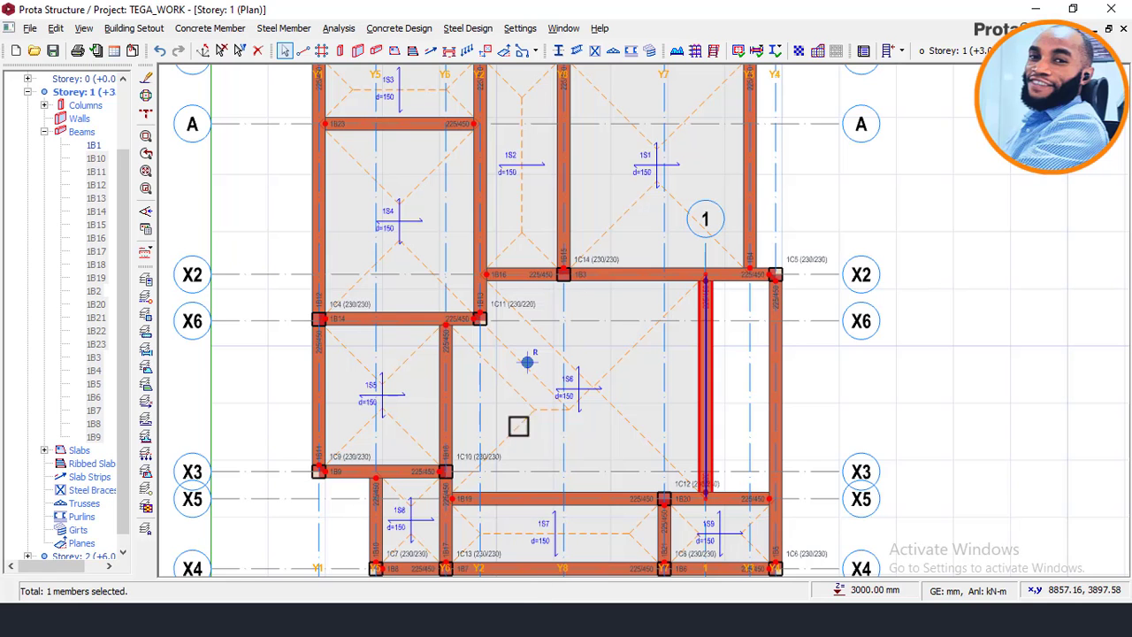
middle_click_drag(558, 515, 584, 527)
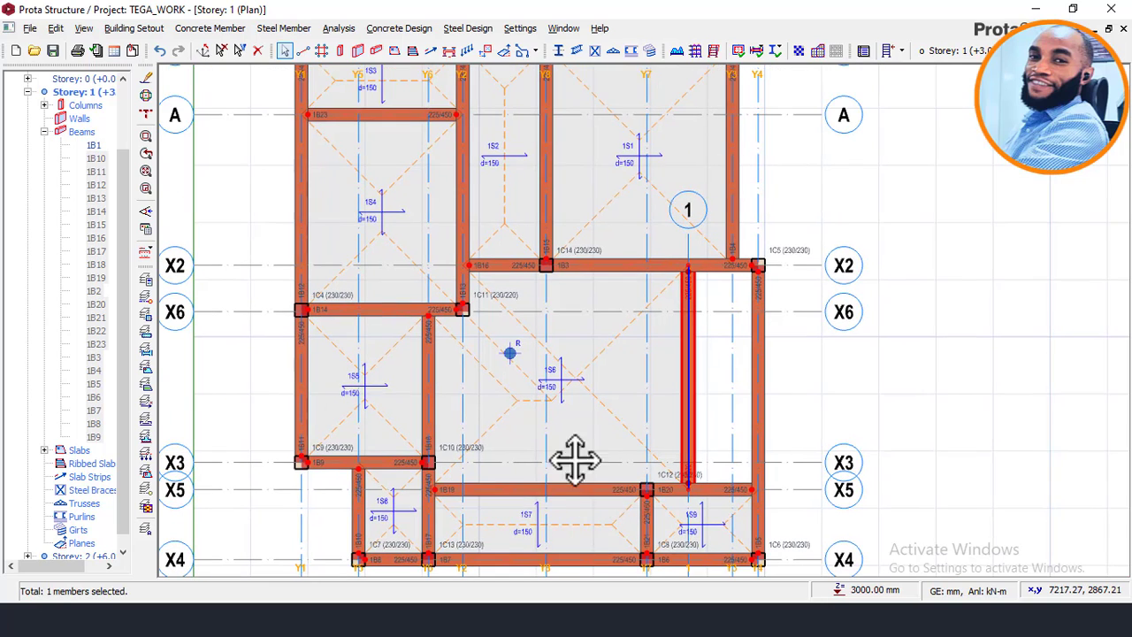
middle_click_drag(575, 460, 567, 386)
left_click(488, 624)
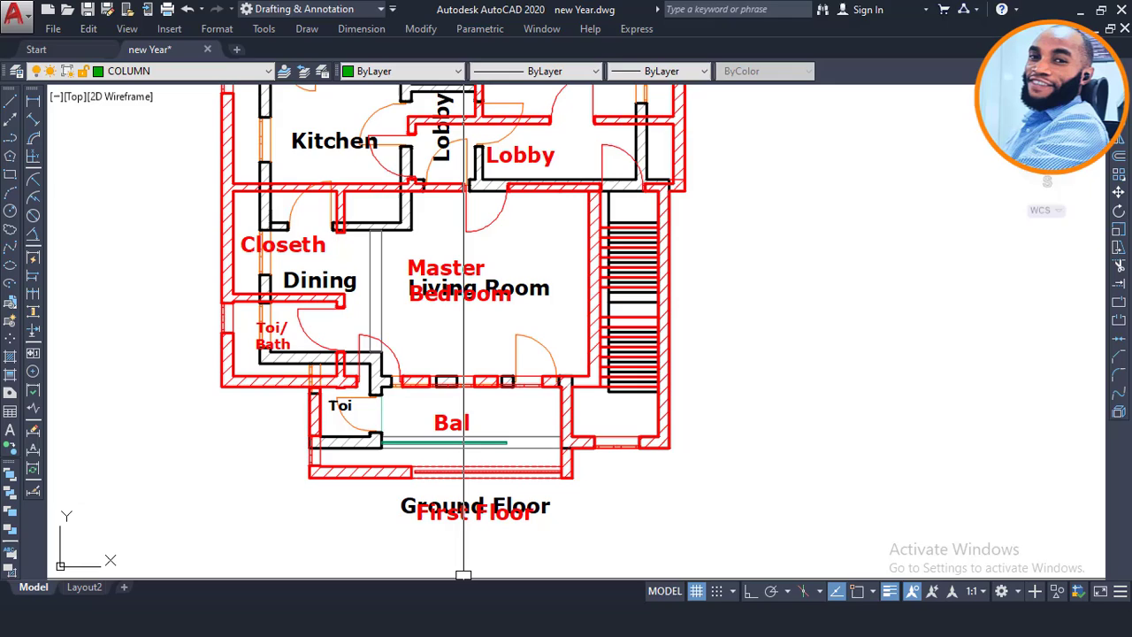
key("alt+Tab")
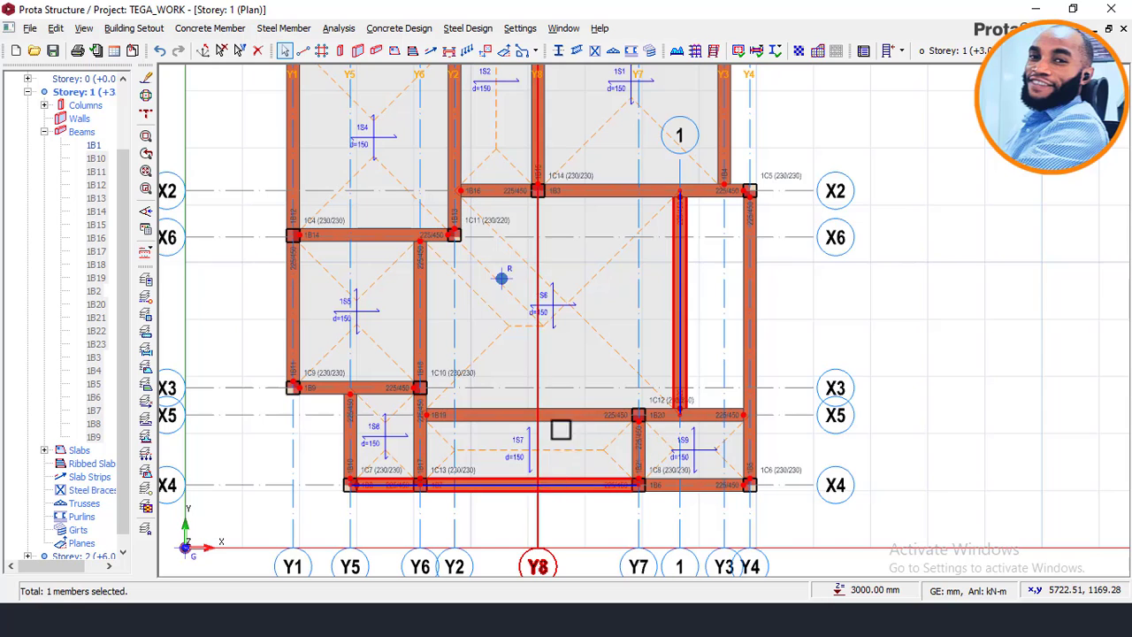
- Delete the wall loads from the seven selected Storey 1 beams
scroll(553, 245, "down", 3)
scroll(624, 192, "up", 2)
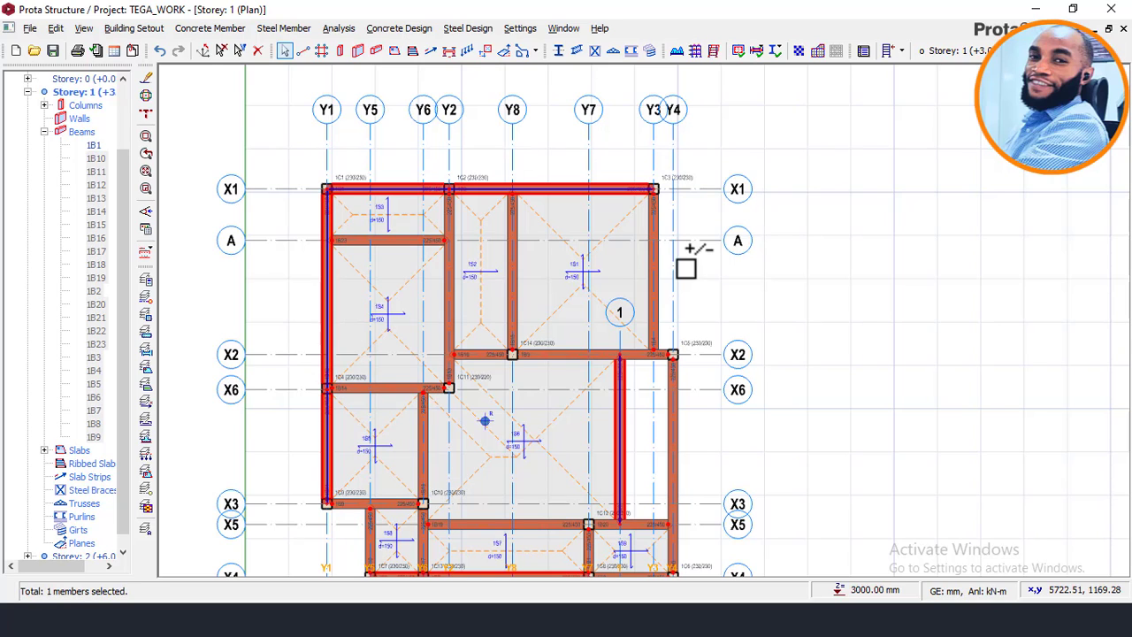
right_click(911, 229)
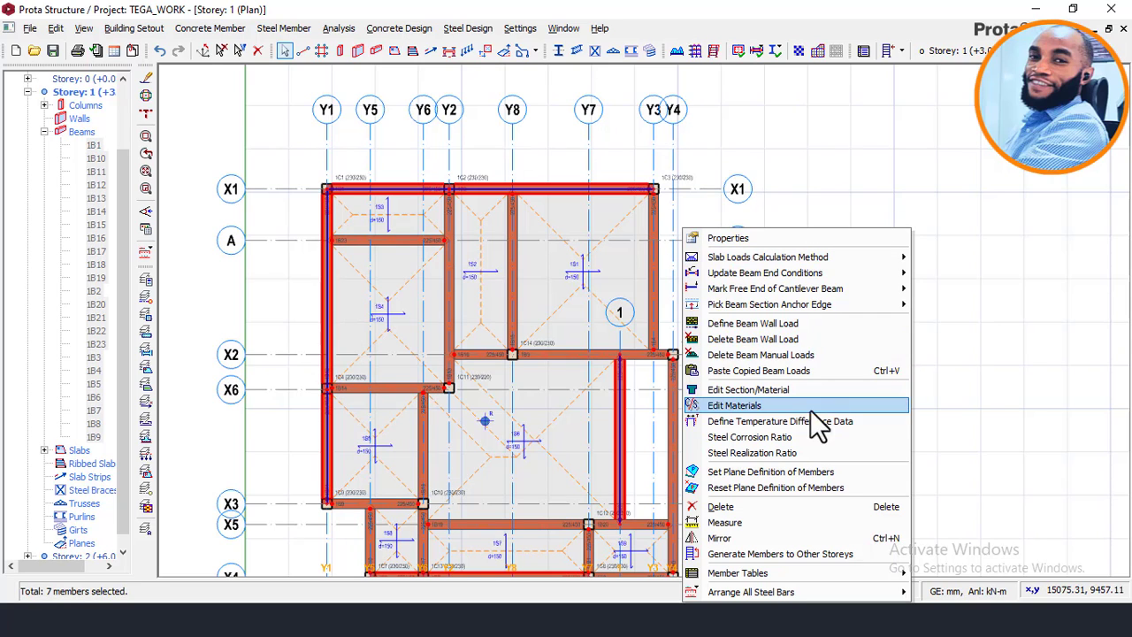
left_click(732, 339)
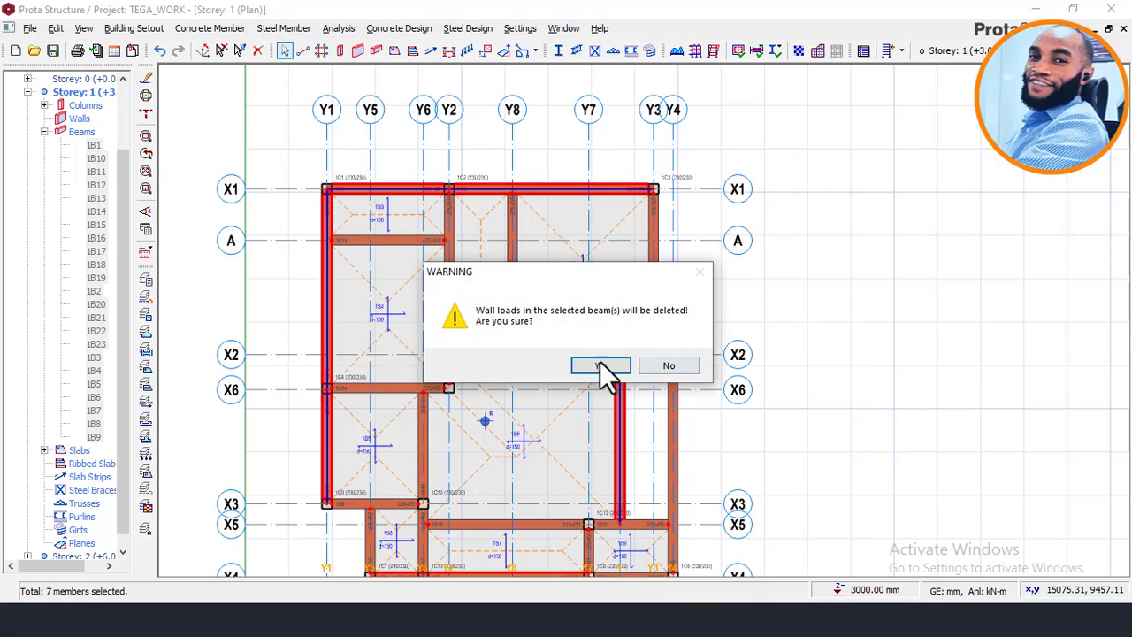
left_click(601, 366)
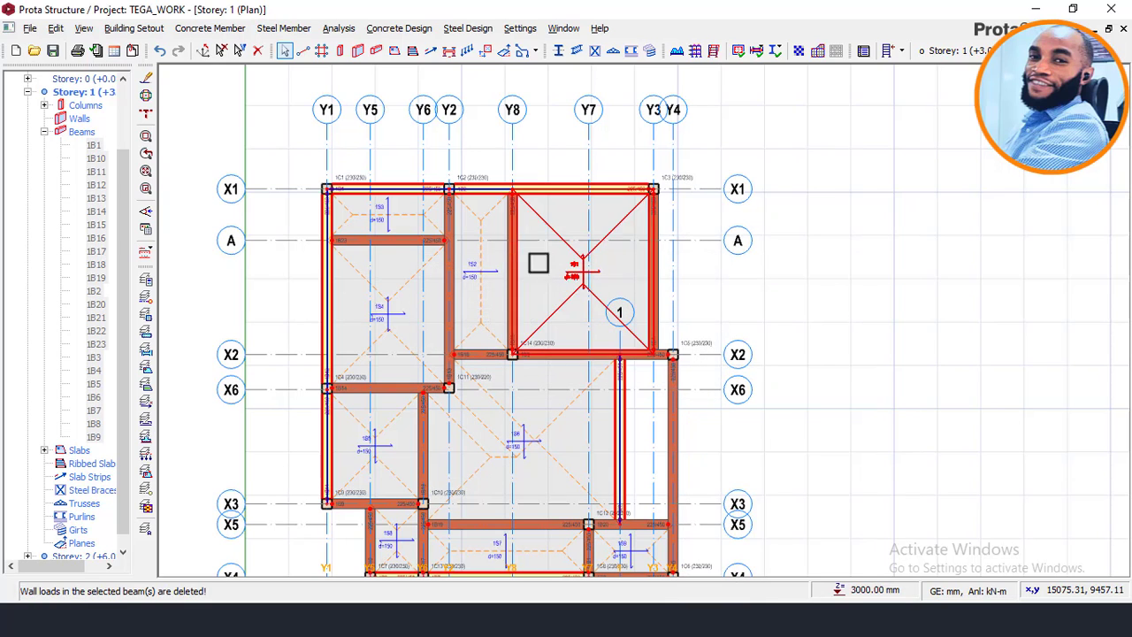
- Center the Storey 1 beam plan and return to the AutoCAD floor plans
scroll(644, 194, "up", 1)
scroll(331, 179, "down", 1)
middle_click_drag(493, 437, 518, 352)
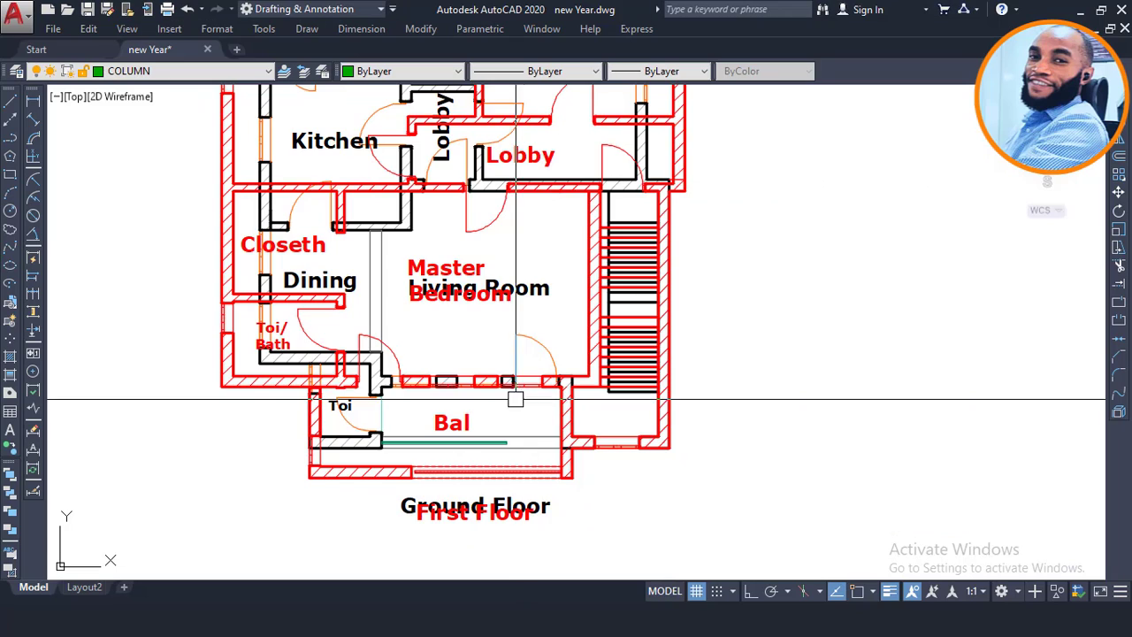
middle_click_drag(442, 309, 612, 436)
middle_click_drag(392, 128, 388, 259)
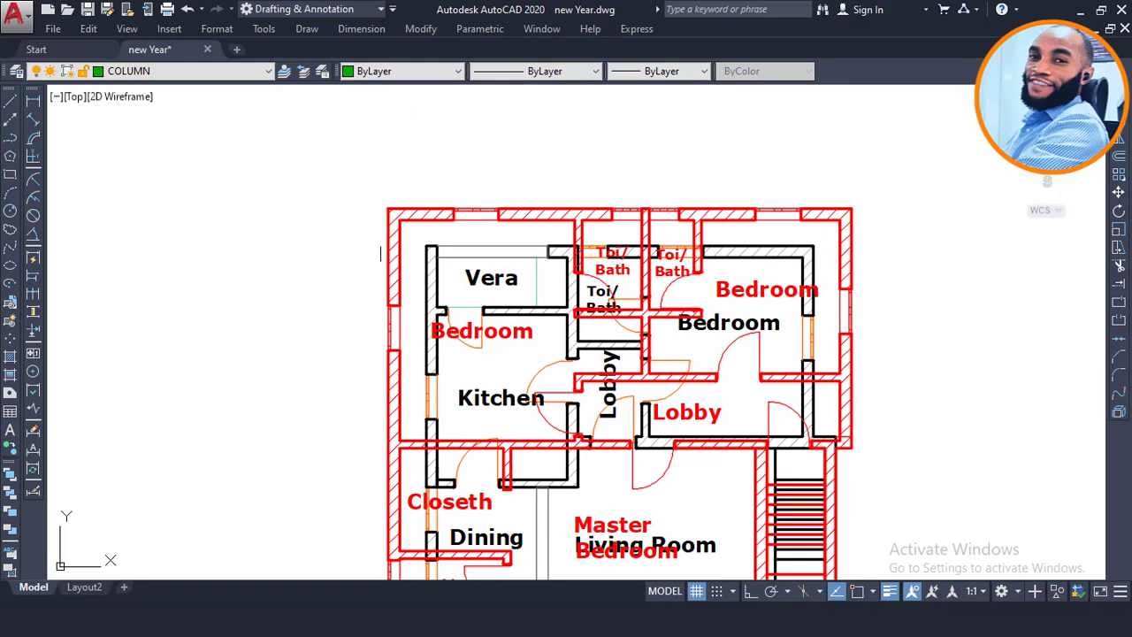
scroll(771, 222, "down", 4)
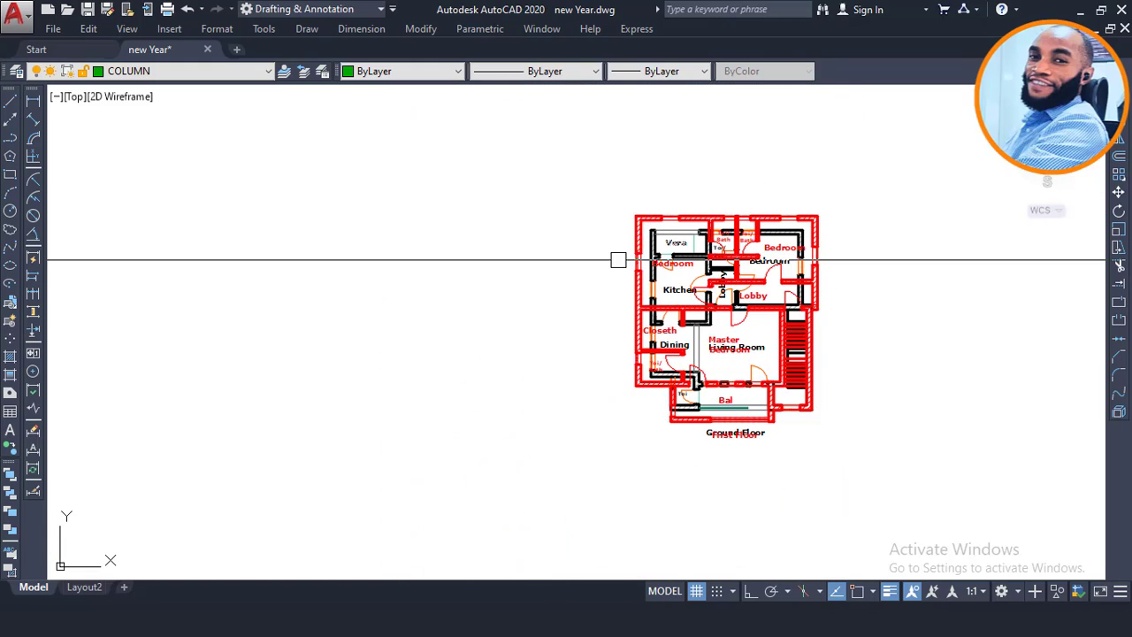
scroll(456, 285, "down", 4)
scroll(460, 274, "up", 8)
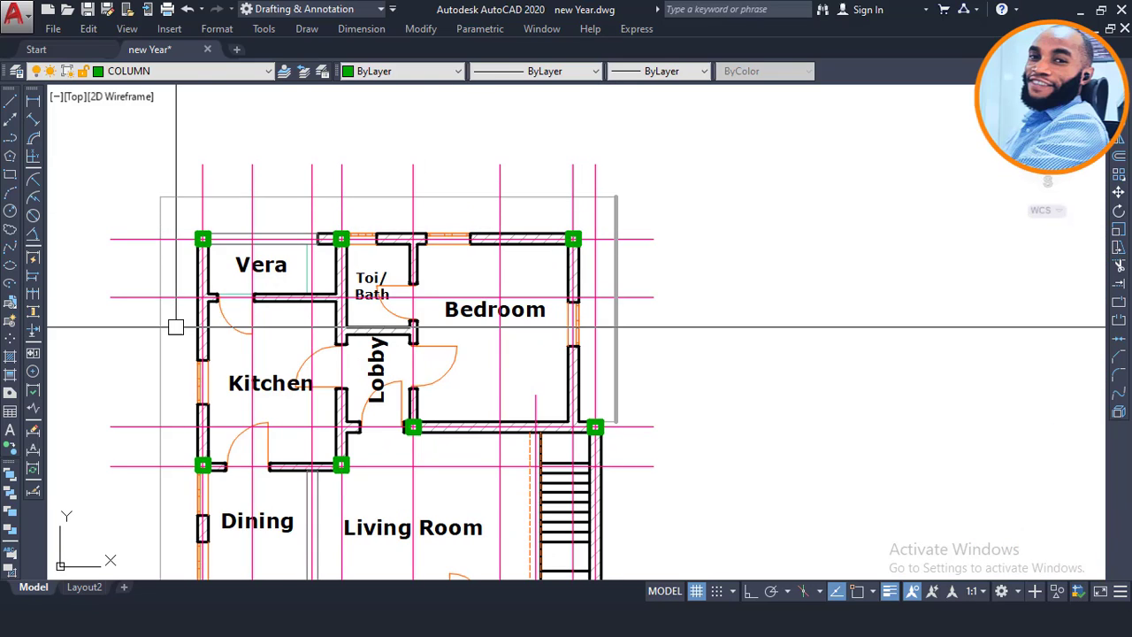
middle_click_drag(182, 325, 286, 199)
middle_click_drag(304, 469, 304, 503)
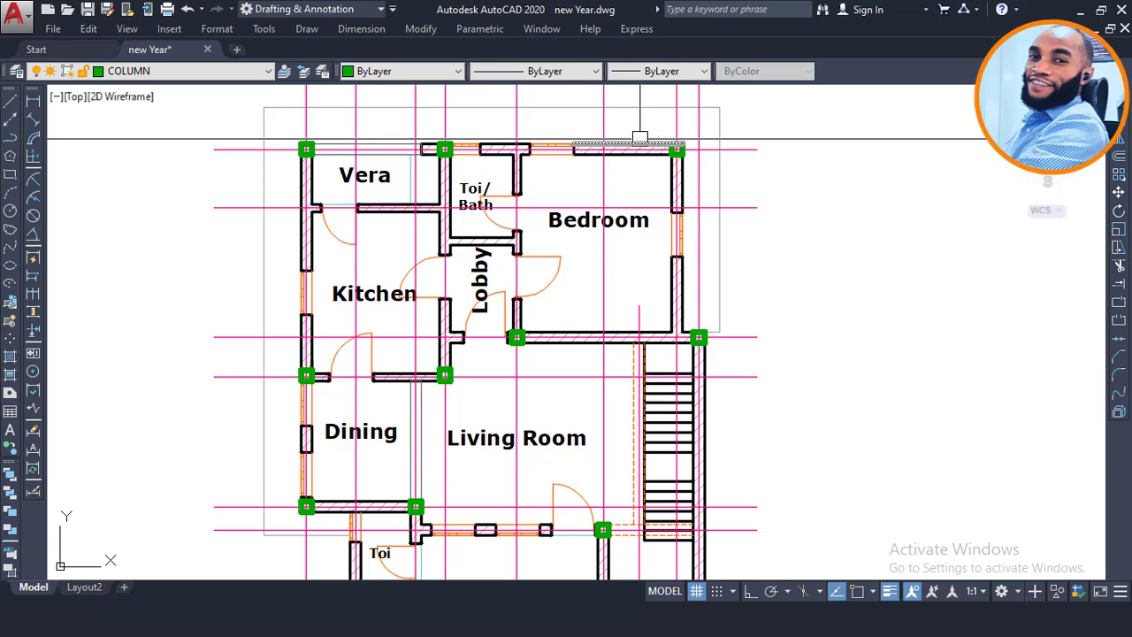
middle_click_drag(741, 202, 740, 223)
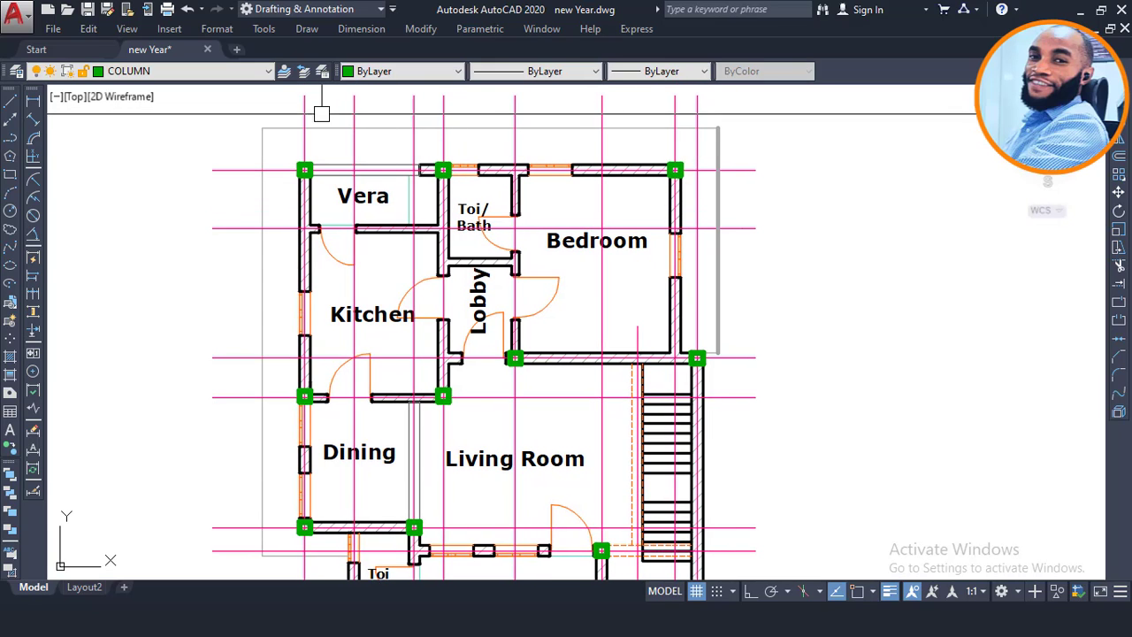
scroll(298, 235, "down", 5)
middle_click_drag(548, 207, 513, 355)
scroll(525, 384, "up", 9)
middle_click_drag(414, 318, 447, 192)
scroll(345, 194, "down", 2)
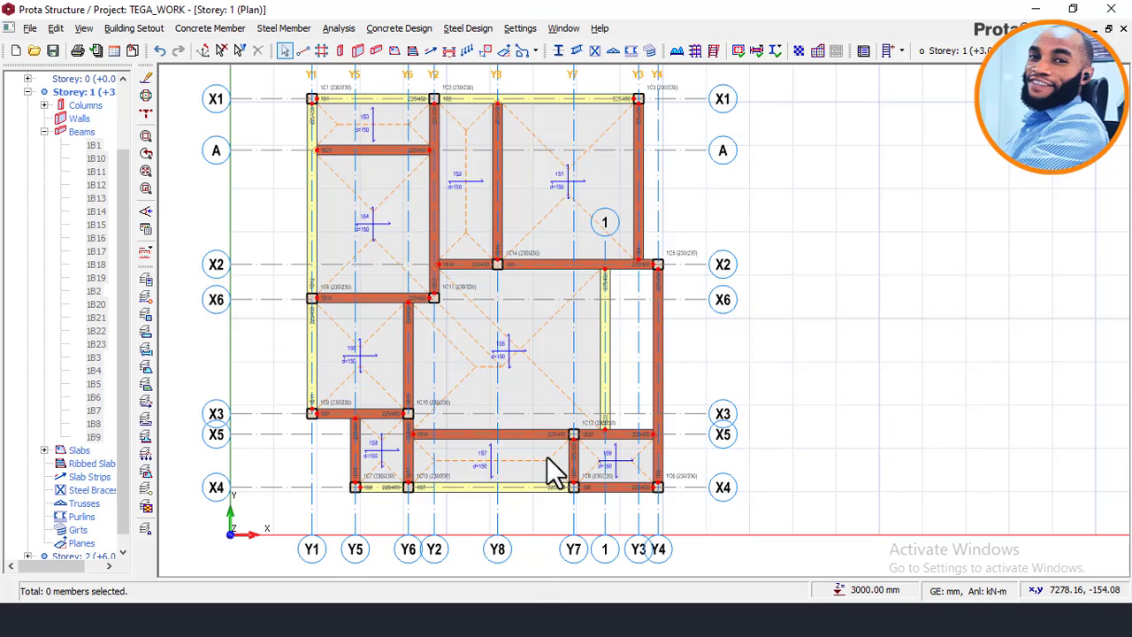
scroll(518, 262, "down", 2)
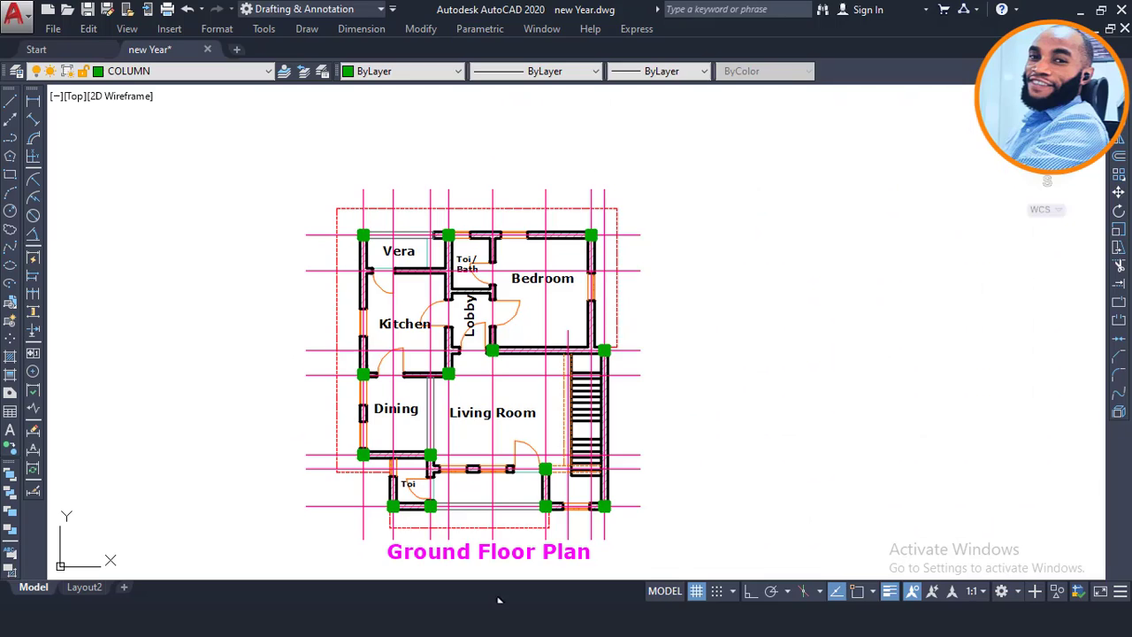
scroll(481, 306, "down", 3)
scroll(666, 283, "up", 3)
scroll(666, 284, "up", 2)
scroll(495, 318, "down", 3)
scroll(450, 328, "up", 3)
scroll(504, 260, "down", 5)
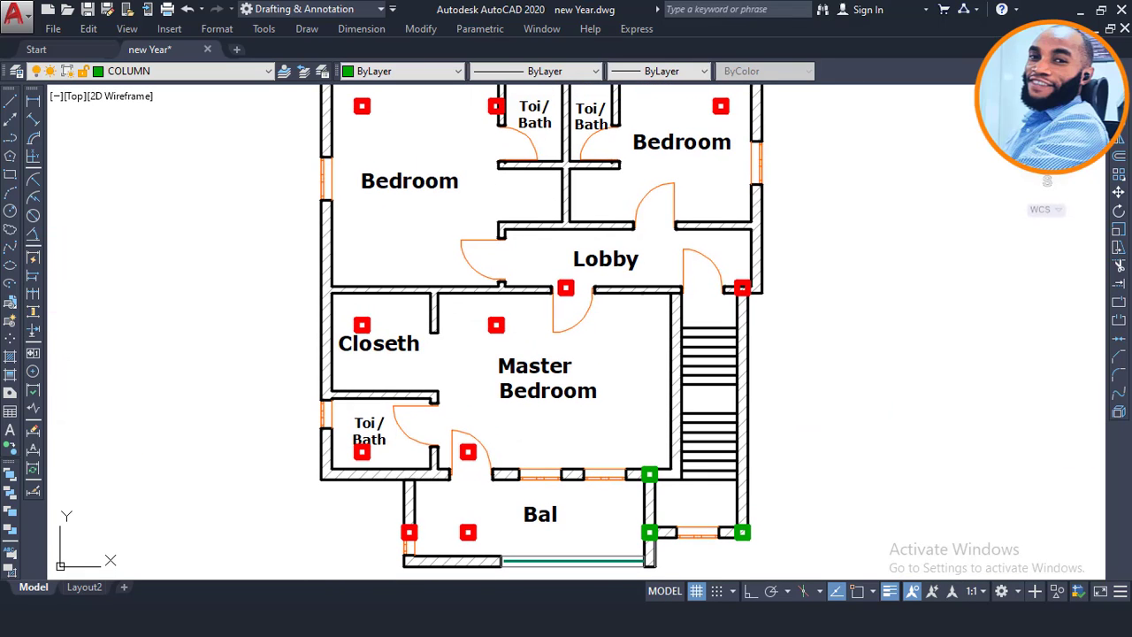
scroll(720, 268, "up", 4)
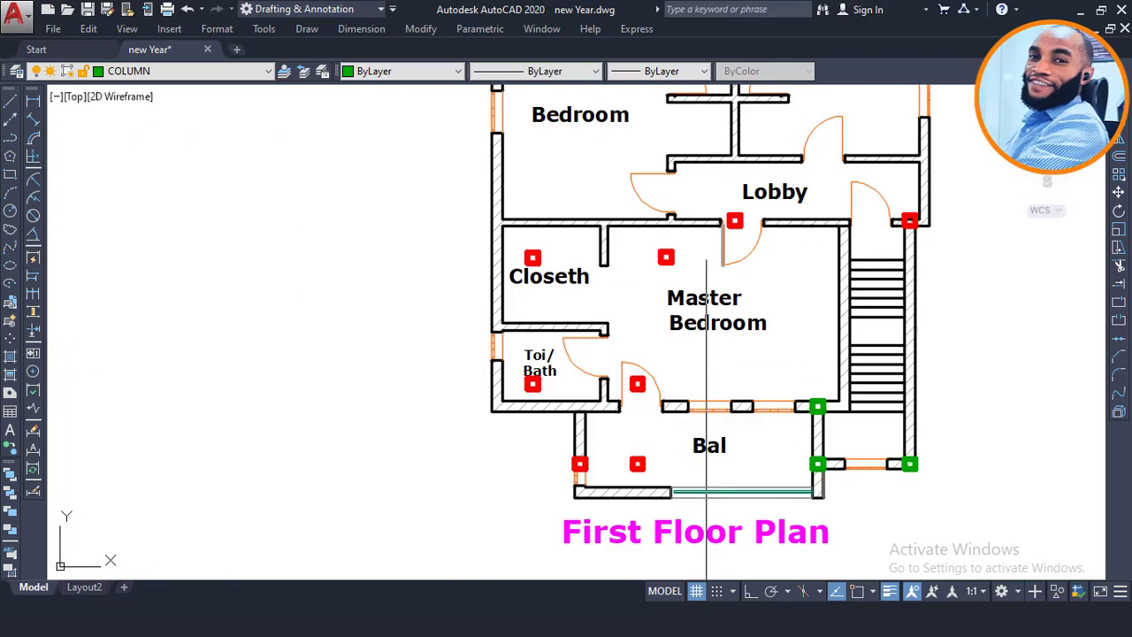
scroll(556, 238, "down", 2)
scroll(487, 159, "up", 3)
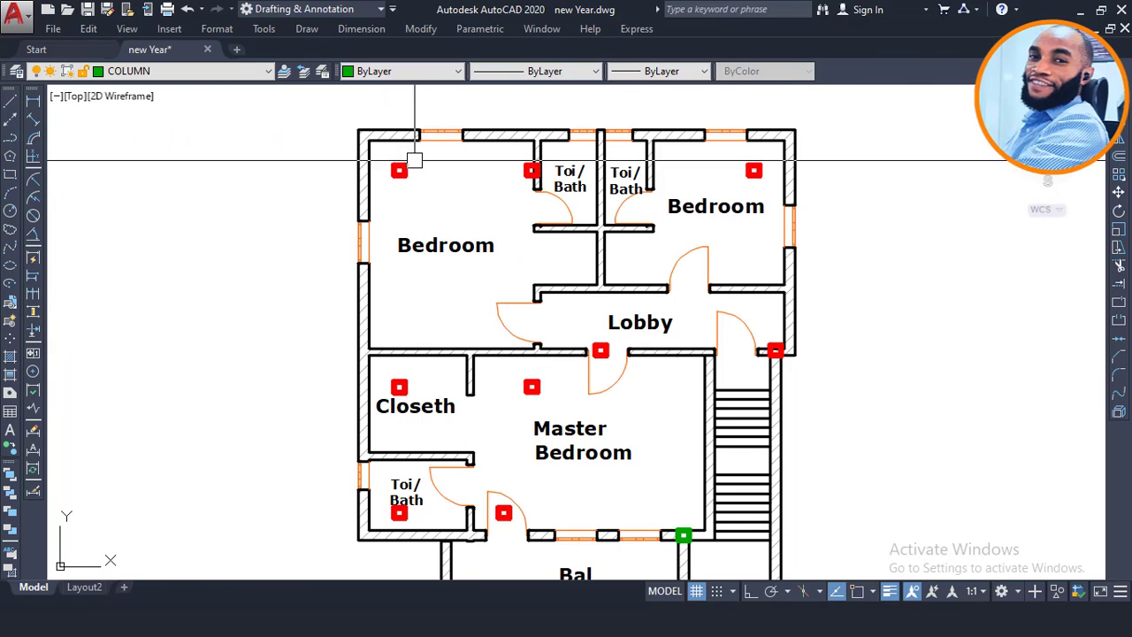
scroll(756, 163, "down", 2)
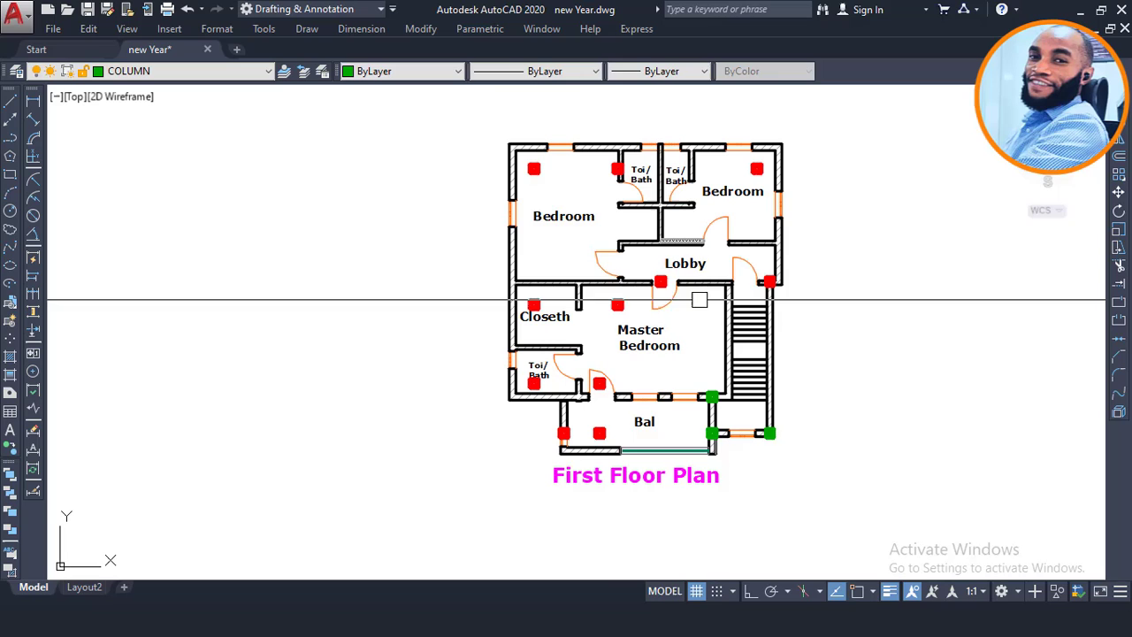
scroll(681, 349, "up", 2)
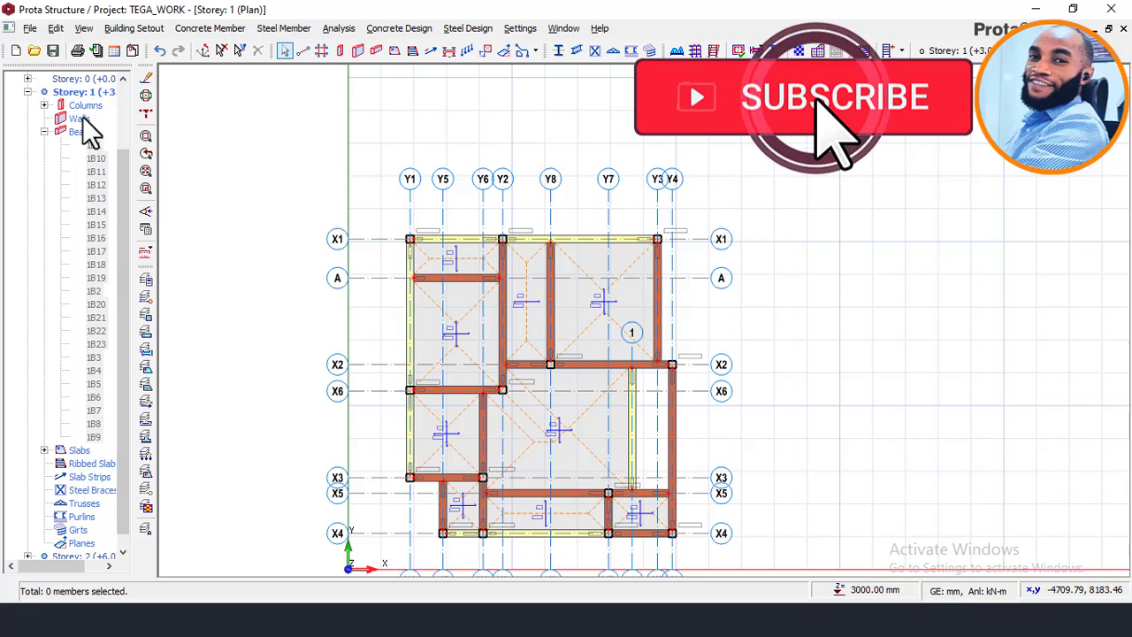
- Open the Storey 2 plan at +6.00 m and pan around its beams, columns and grid axes
double_click(85, 544)
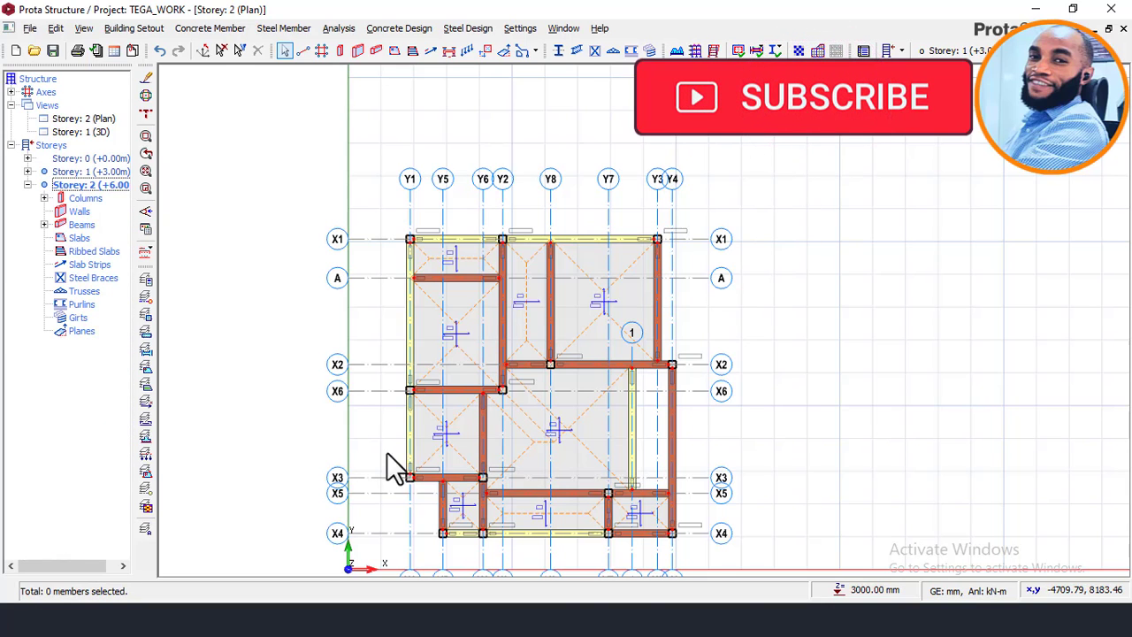
middle_click_drag(495, 292, 445, 221)
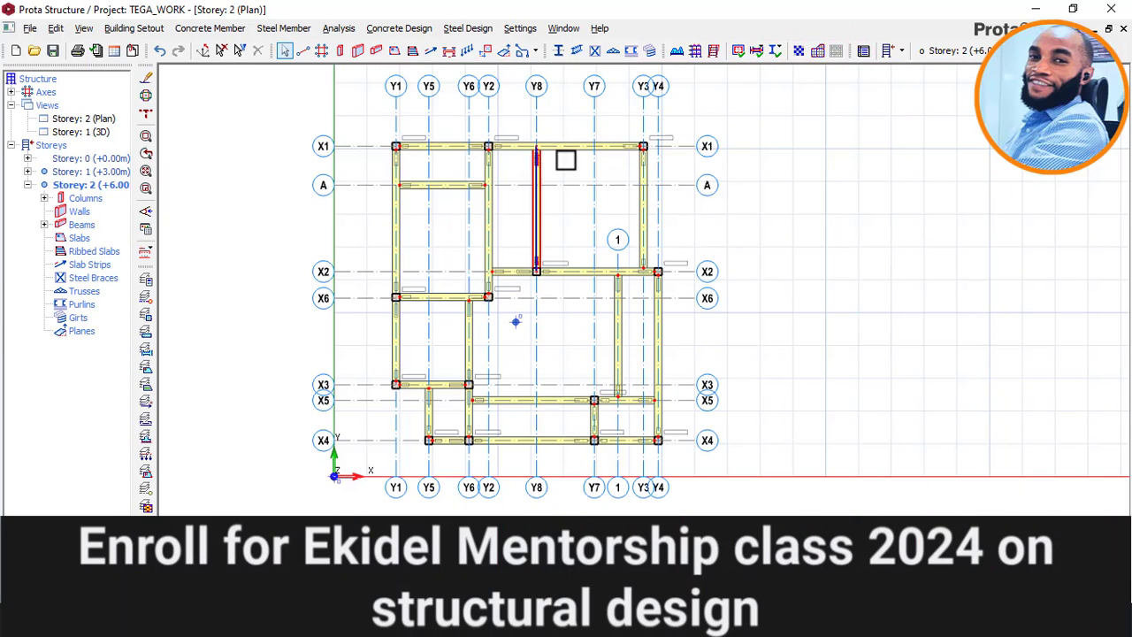
scroll(579, 386, "up", 2)
left_click_drag(567, 362, 543, 343)
scroll(552, 335, "down", 2)
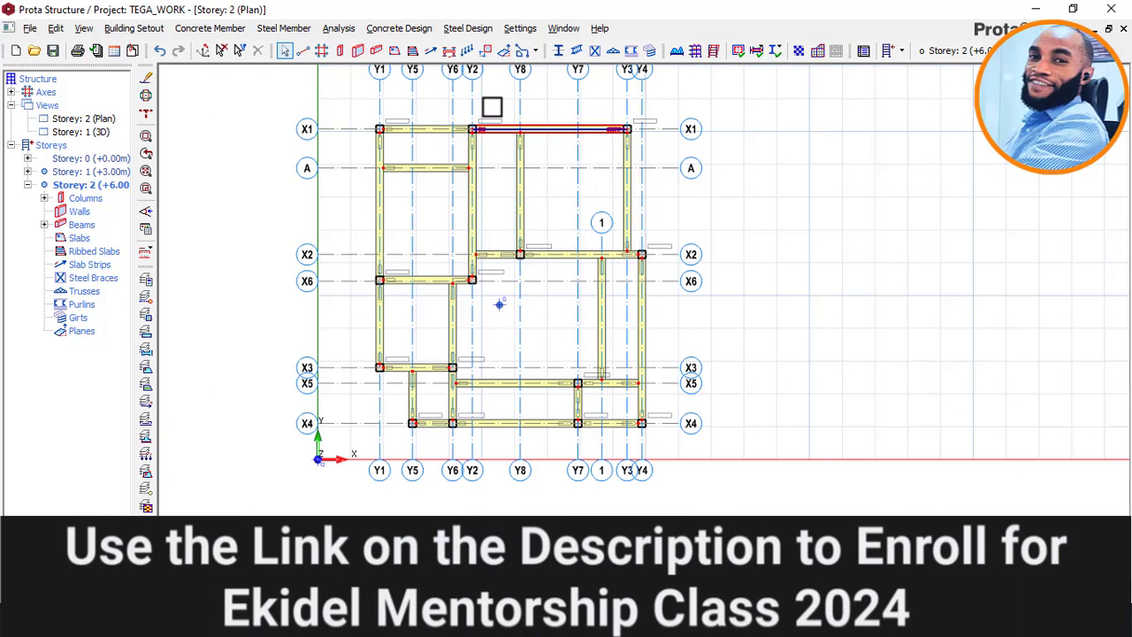
middle_click_drag(392, 122, 409, 142)
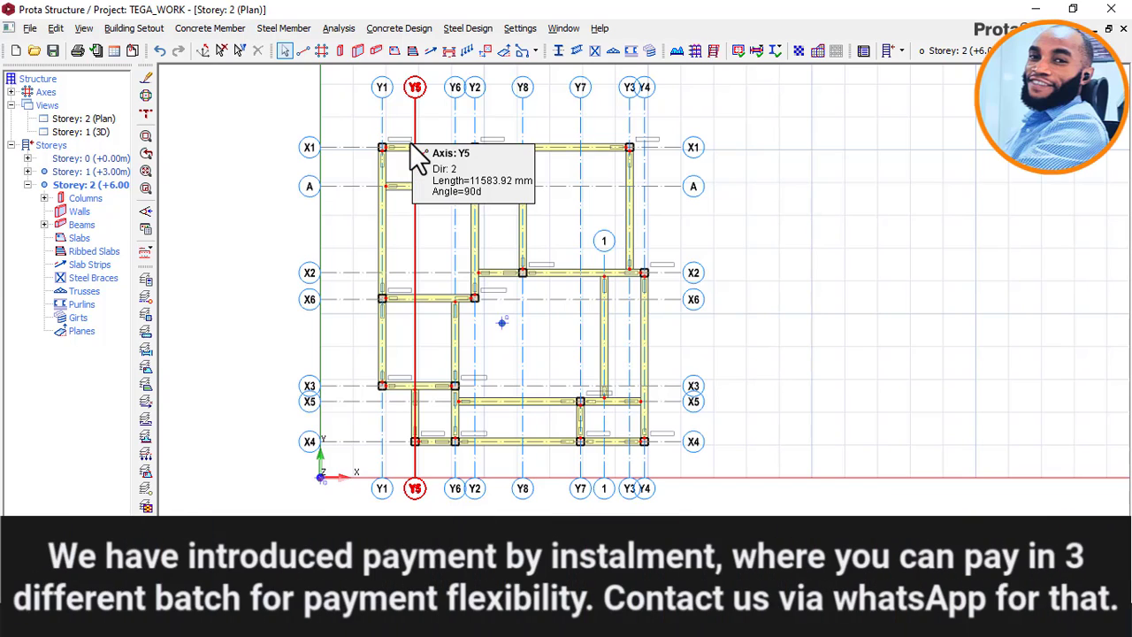
scroll(430, 193, "up", 1)
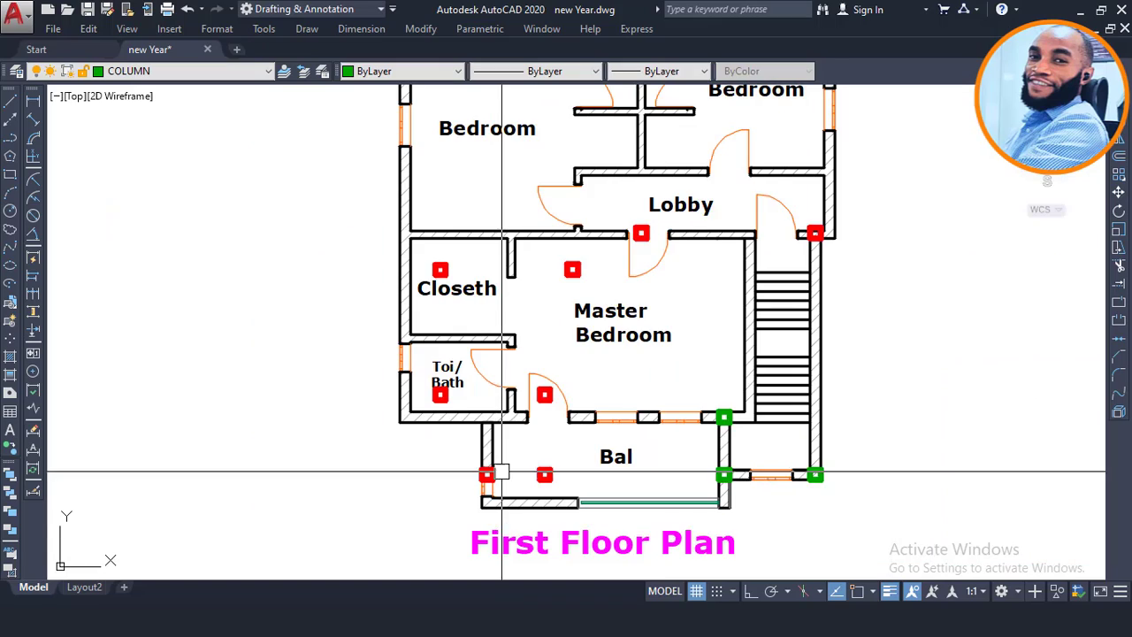
- Open the Storey 1 3D view showing the columns, beams and red wall panels
scroll(468, 316, "down", 2)
scroll(281, 411, "up", 4)
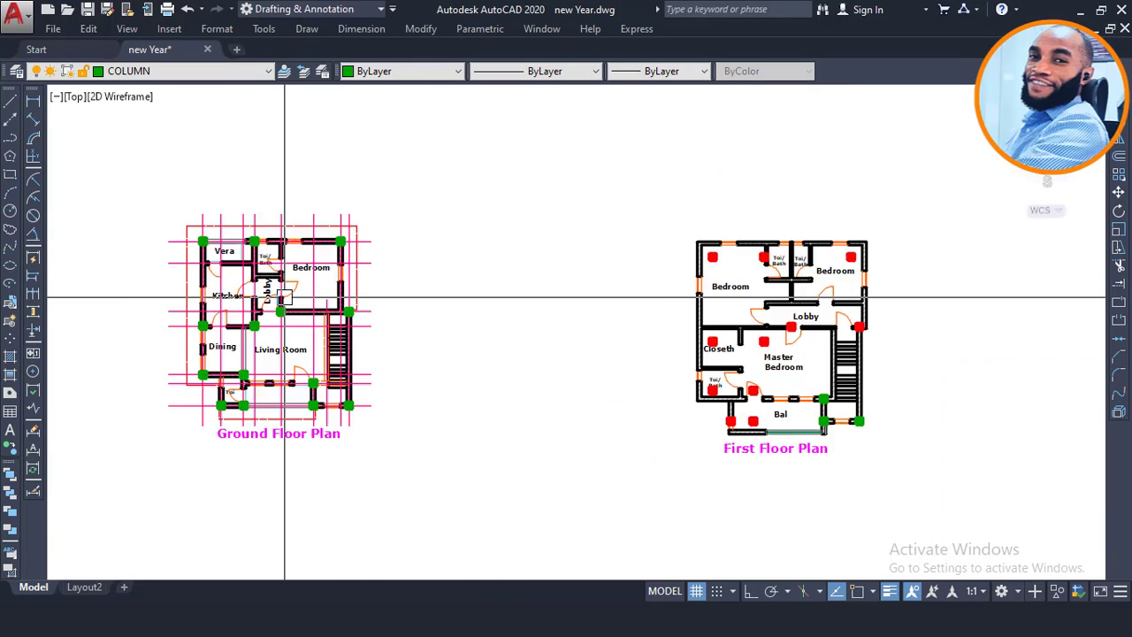
scroll(281, 411, "down", 3)
scroll(579, 443, "up", 3)
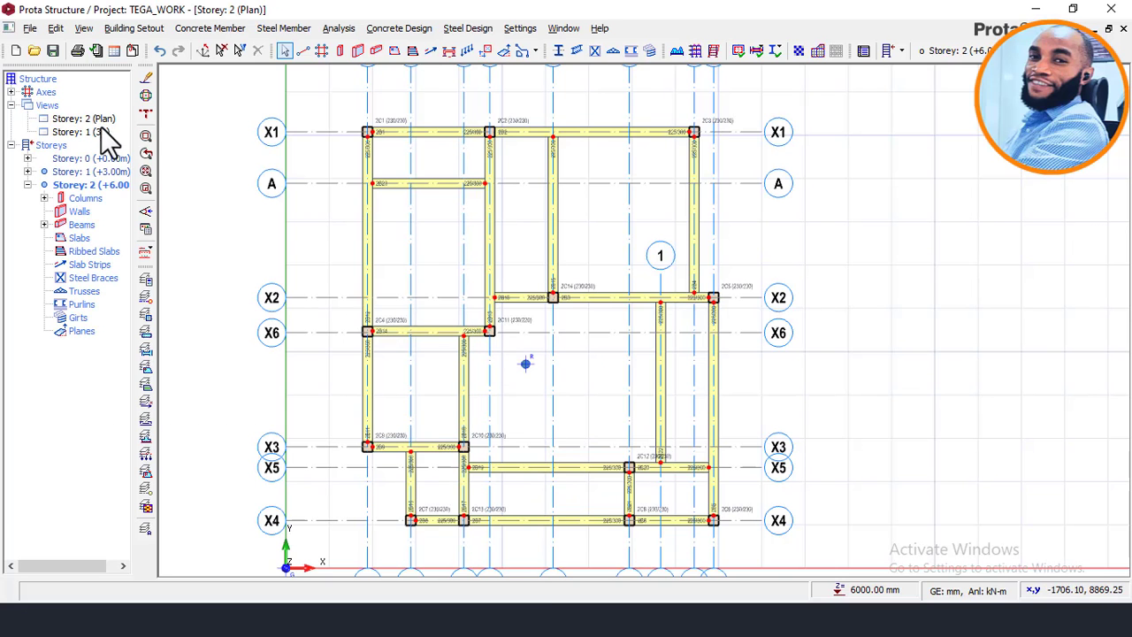
double_click(91, 131)
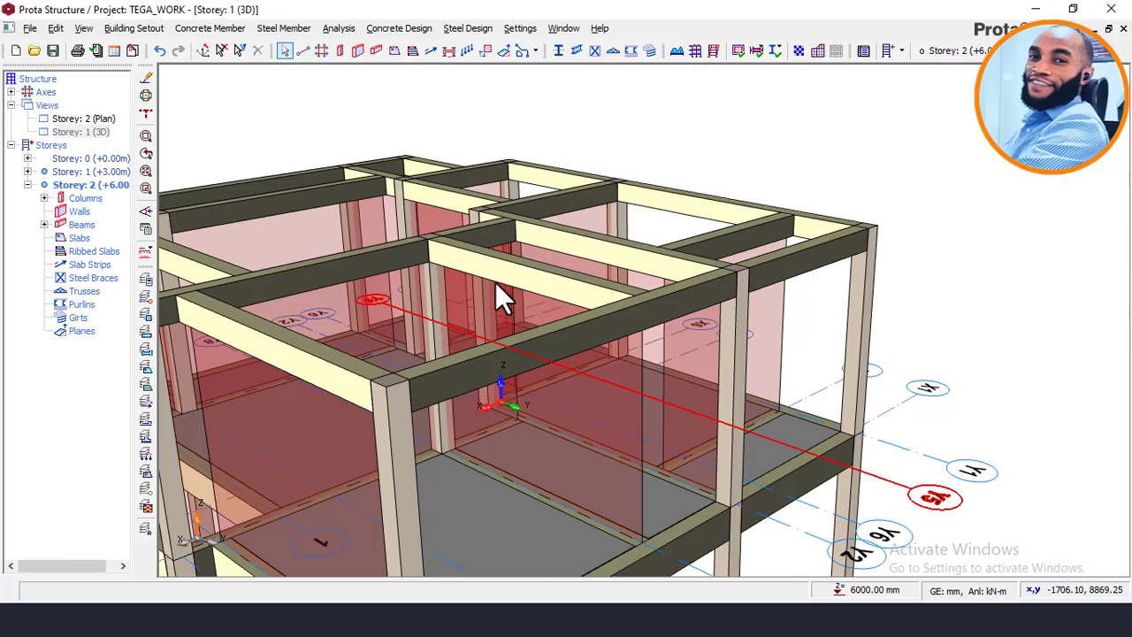
scroll(619, 292, "up", 2)
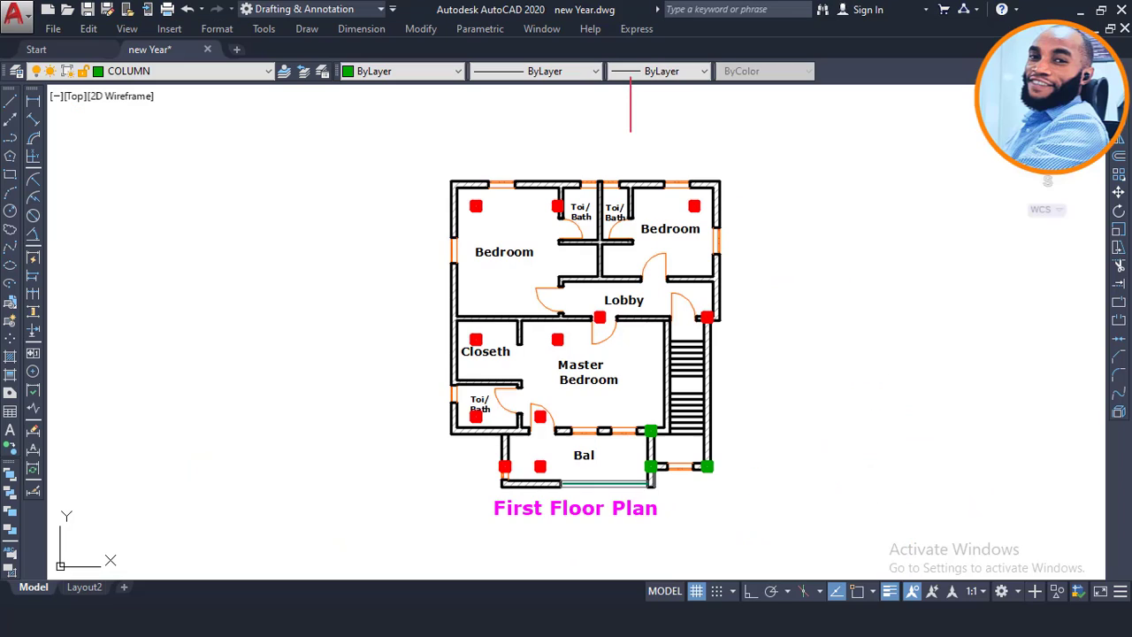
scroll(601, 319, "up", 2)
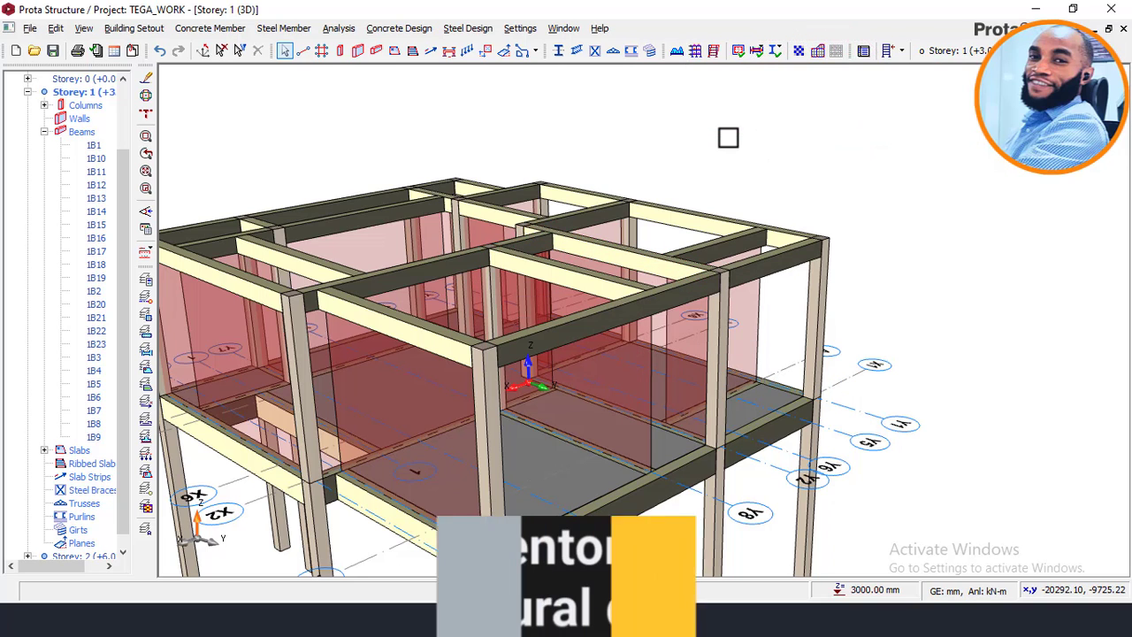
mouse_move(742, 158)
middle_mouse_down()
mouse_move(674, 171)
mouse_move(730, 168)
middle_mouse_up()
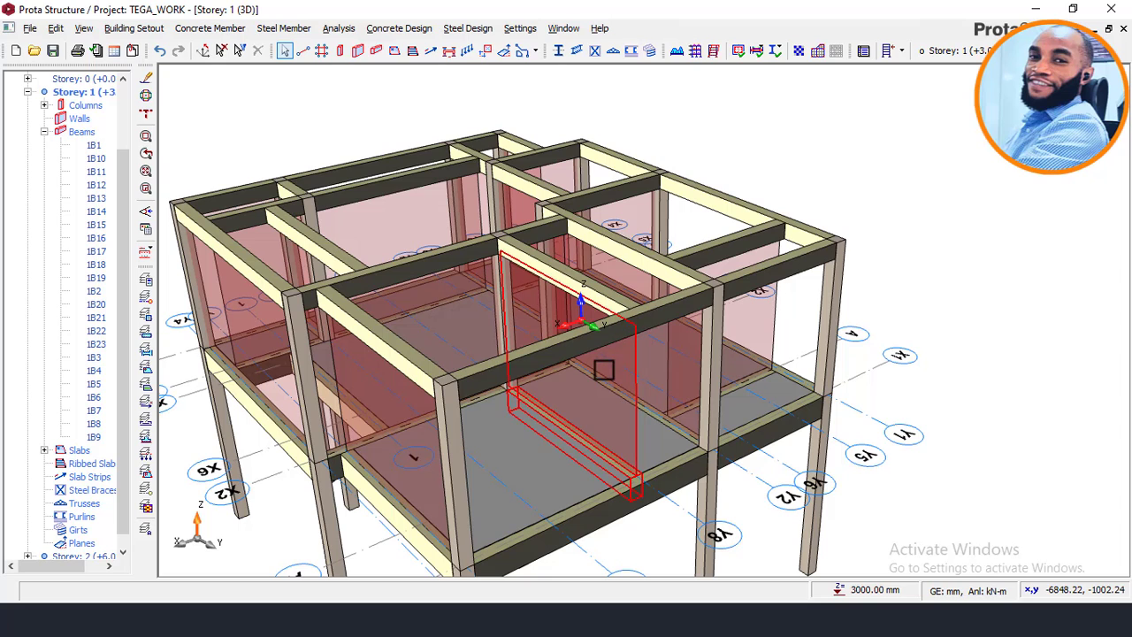
scroll(583, 270, "down", 1)
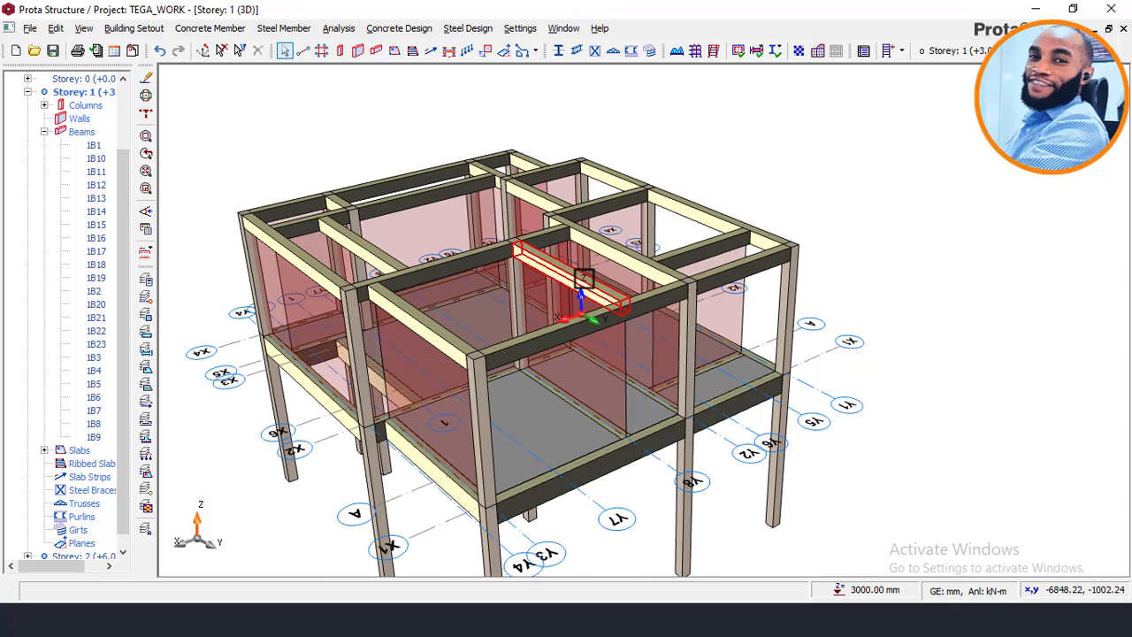
middle_click_drag(513, 361, 549, 358)
mouse_move(552, 357)
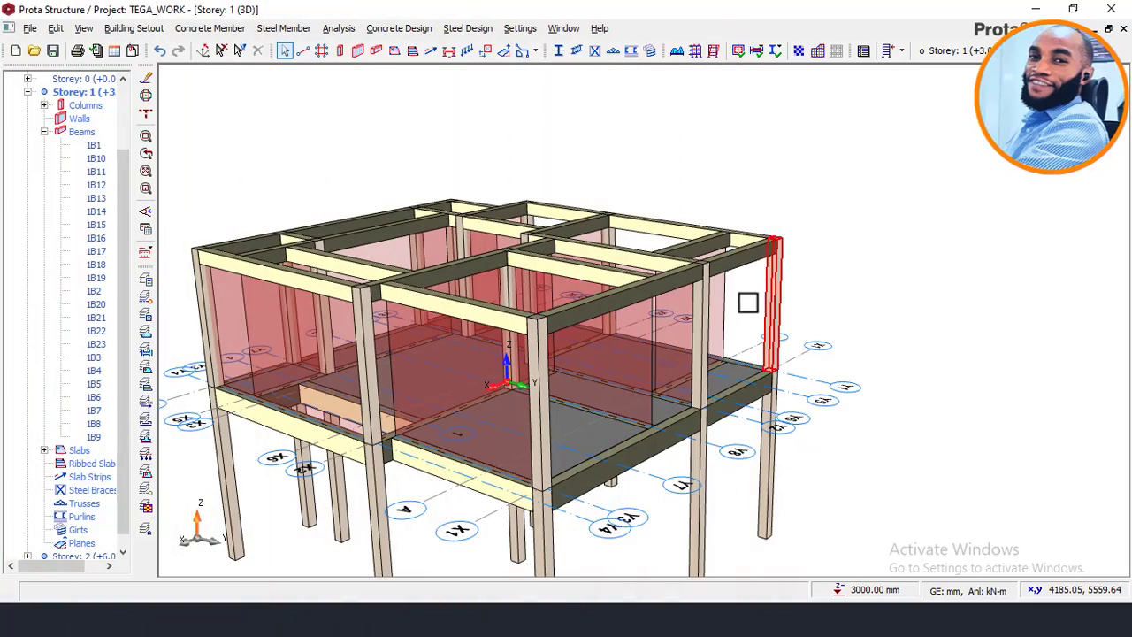
middle_click_drag(748, 302, 633, 297)
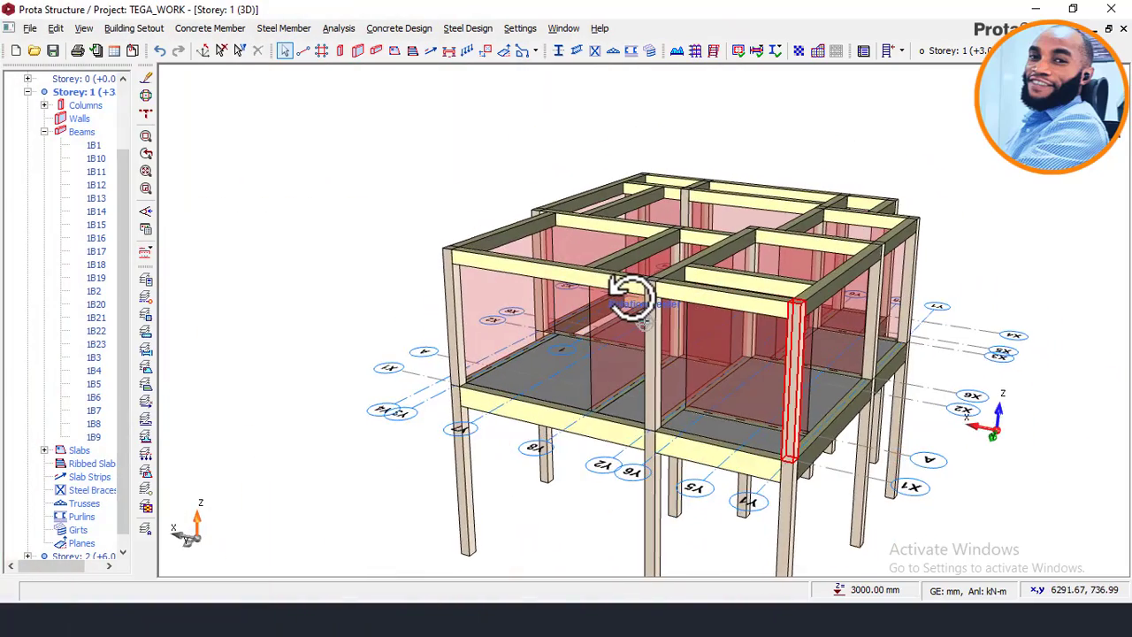